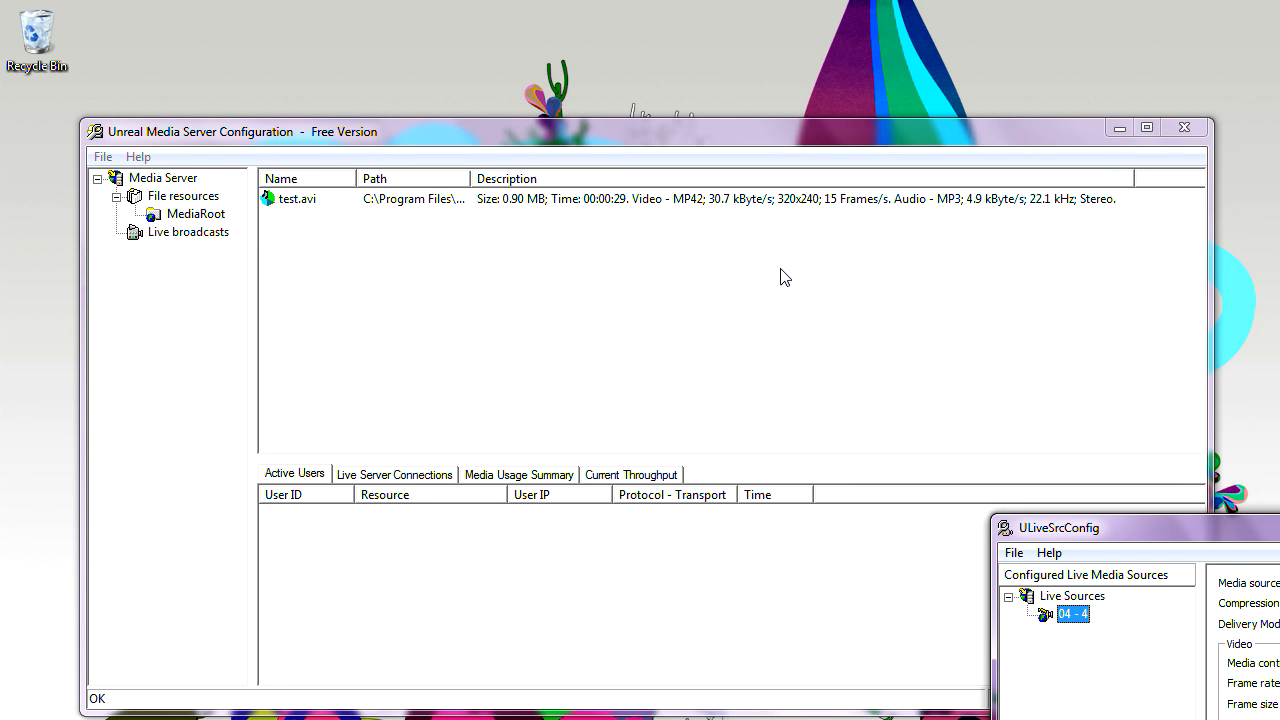
# Step: Bring up the movies folder on drive C in the file explorer to examine its media files
pyautogui.moveTo(705, 132); pyautogui.dragTo(711, 111)
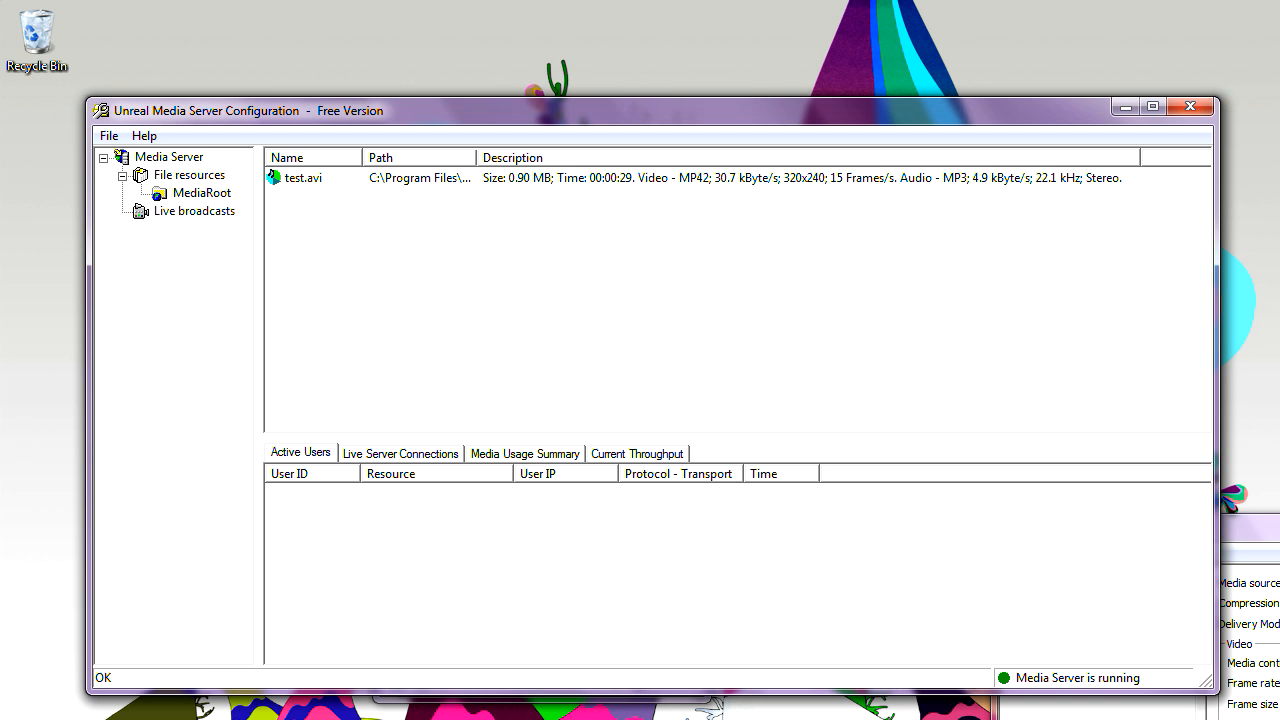
pyautogui.moveTo(330, 714)
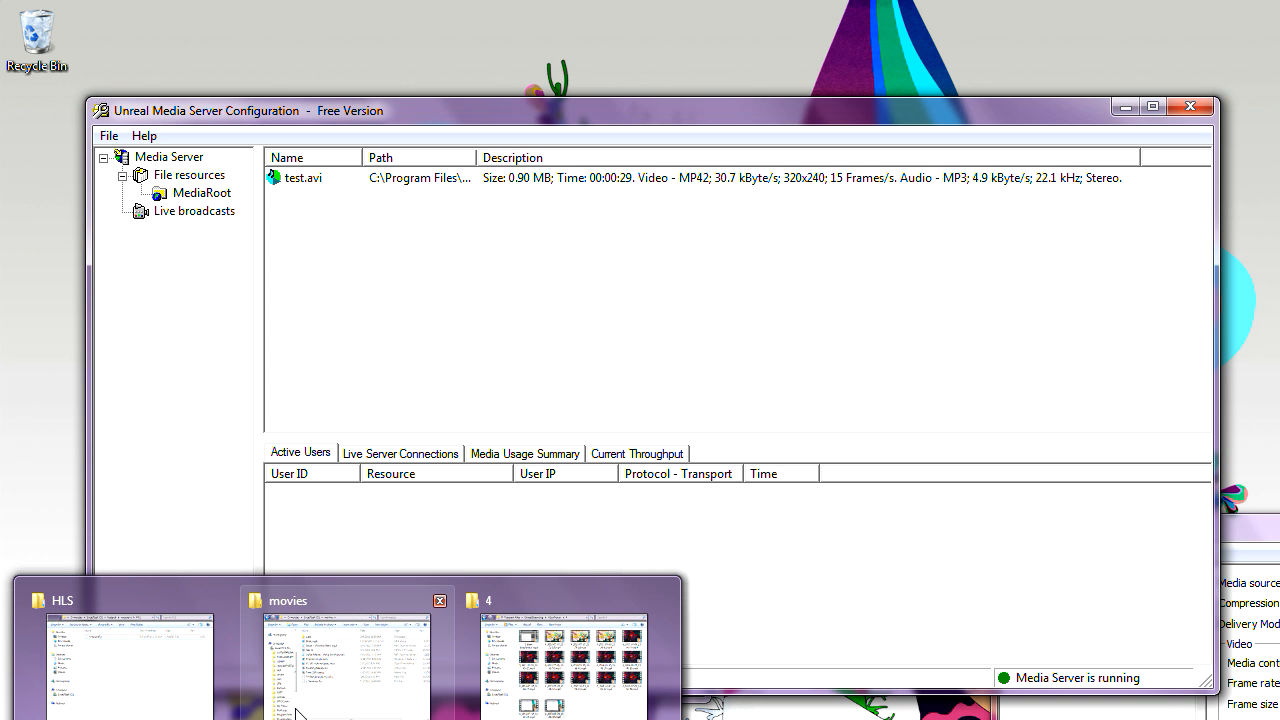
pyautogui.click(323, 684)
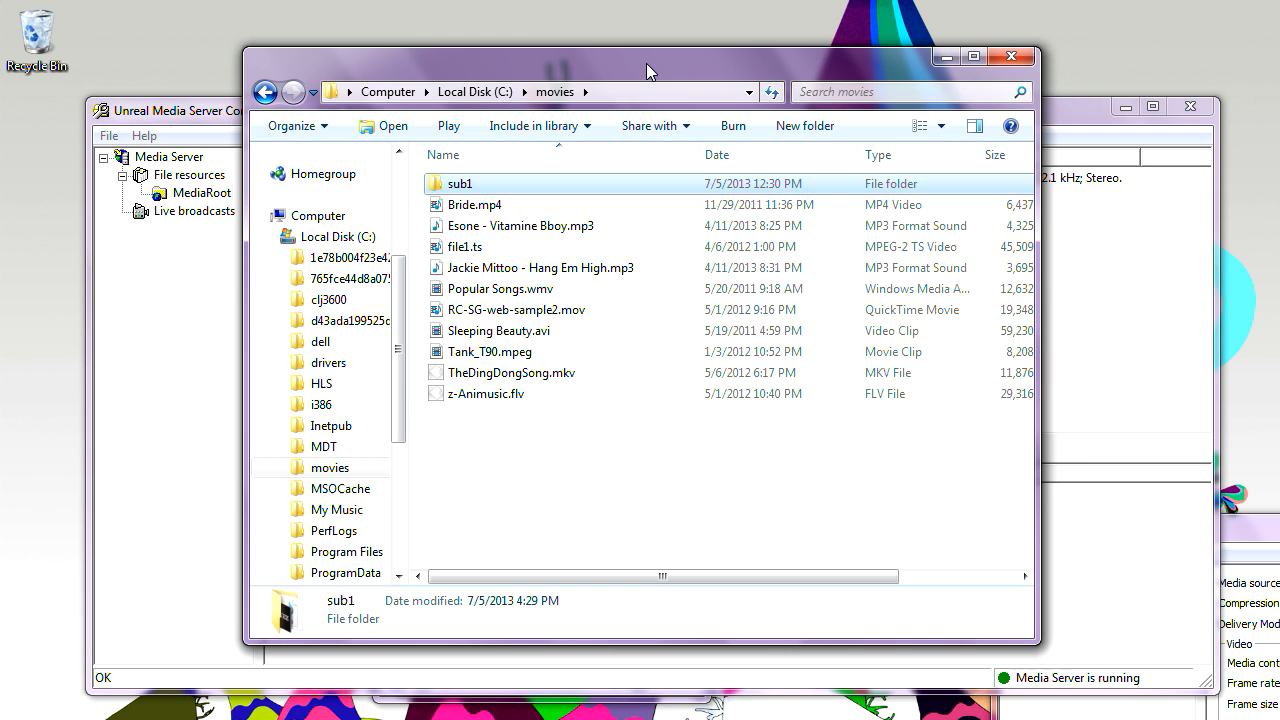
pyautogui.moveTo(646, 63); pyautogui.dragTo(668, 221)
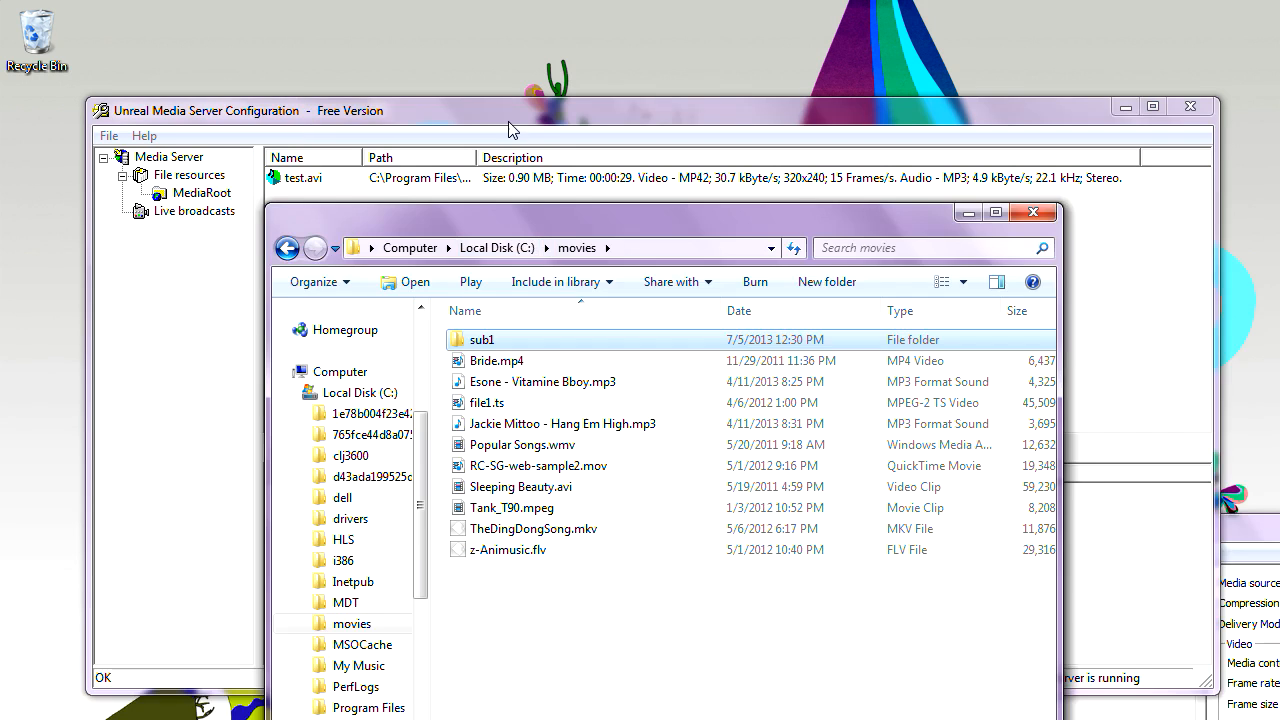
# Step: Create a virtual folder named clips under the media server's File resources, pointing to C:\movies
pyautogui.click(504, 103)
pyautogui.click(210, 178)
pyautogui.rightClick(210, 180)
pyautogui.click(262, 194)
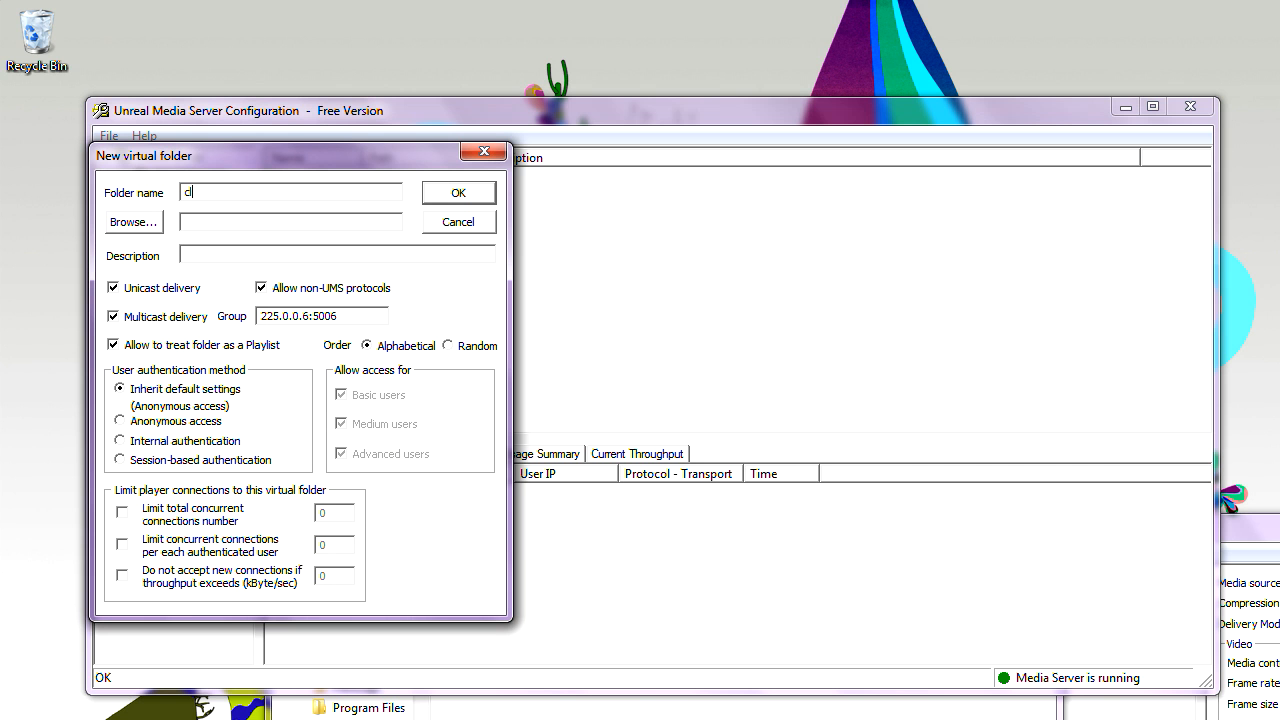
pyautogui.click(153, 222)
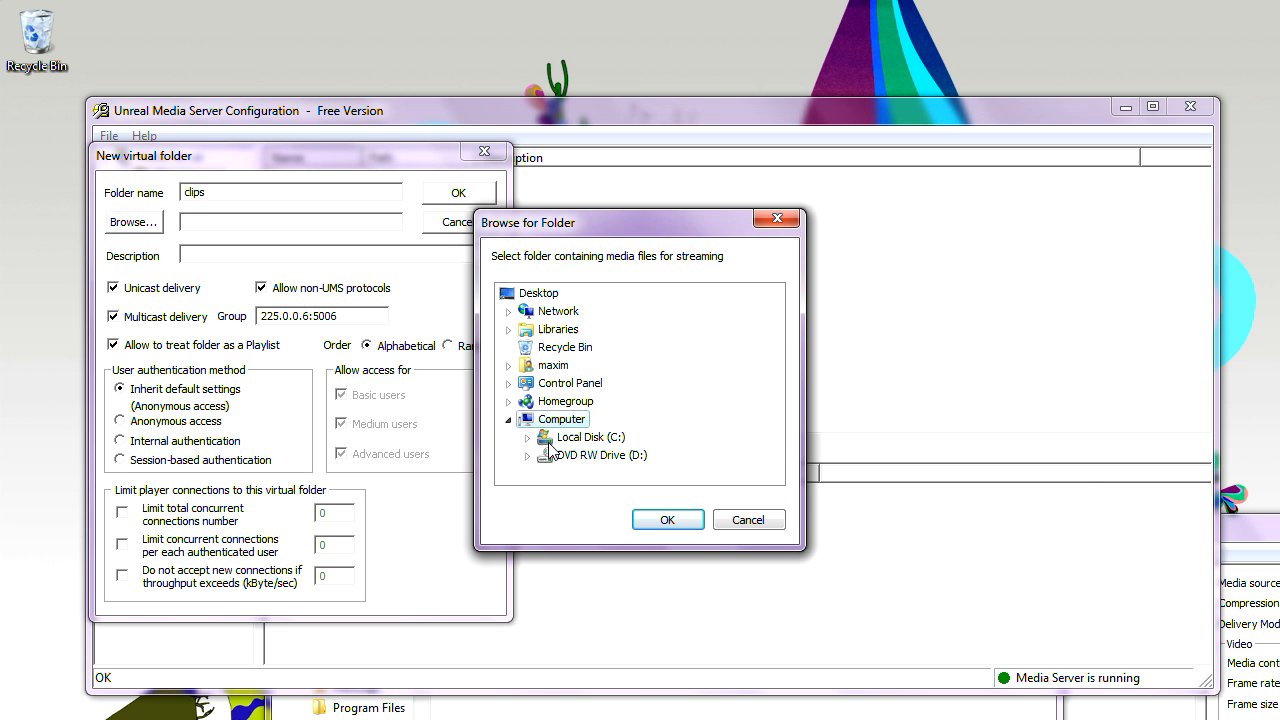
pyautogui.click(528, 440)
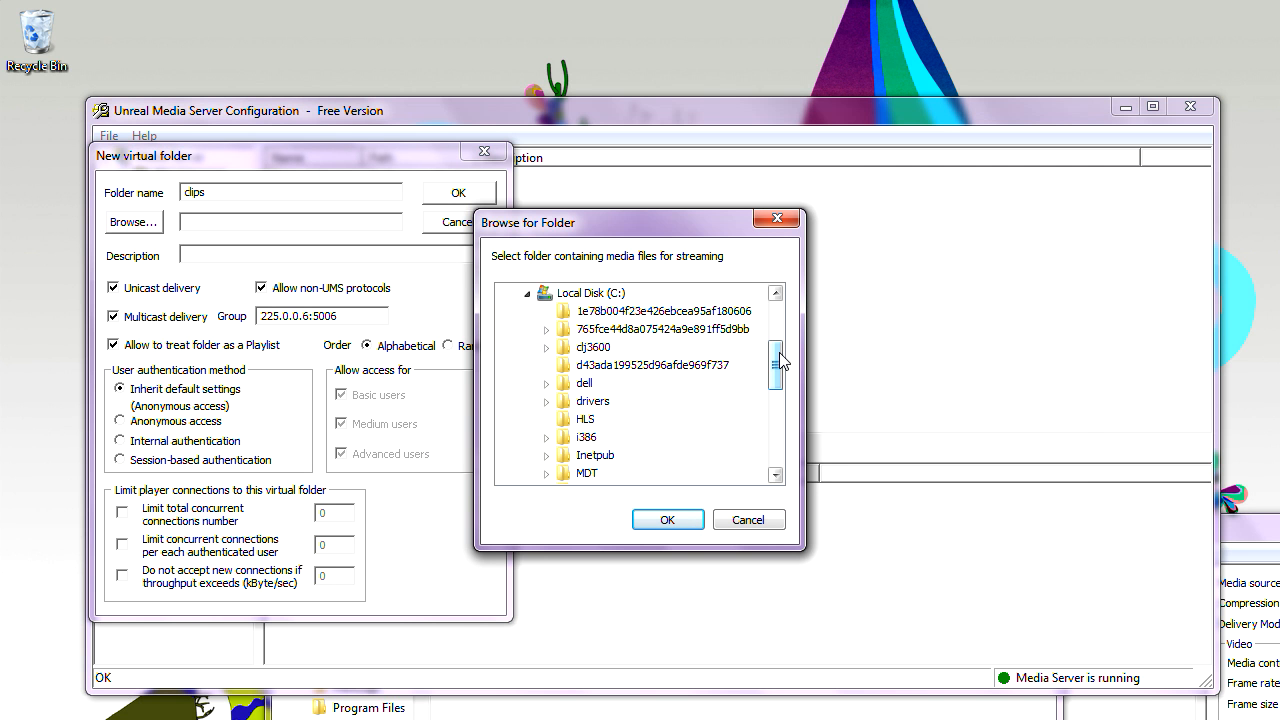
pyautogui.moveTo(779, 352); pyautogui.dragTo(779, 403)
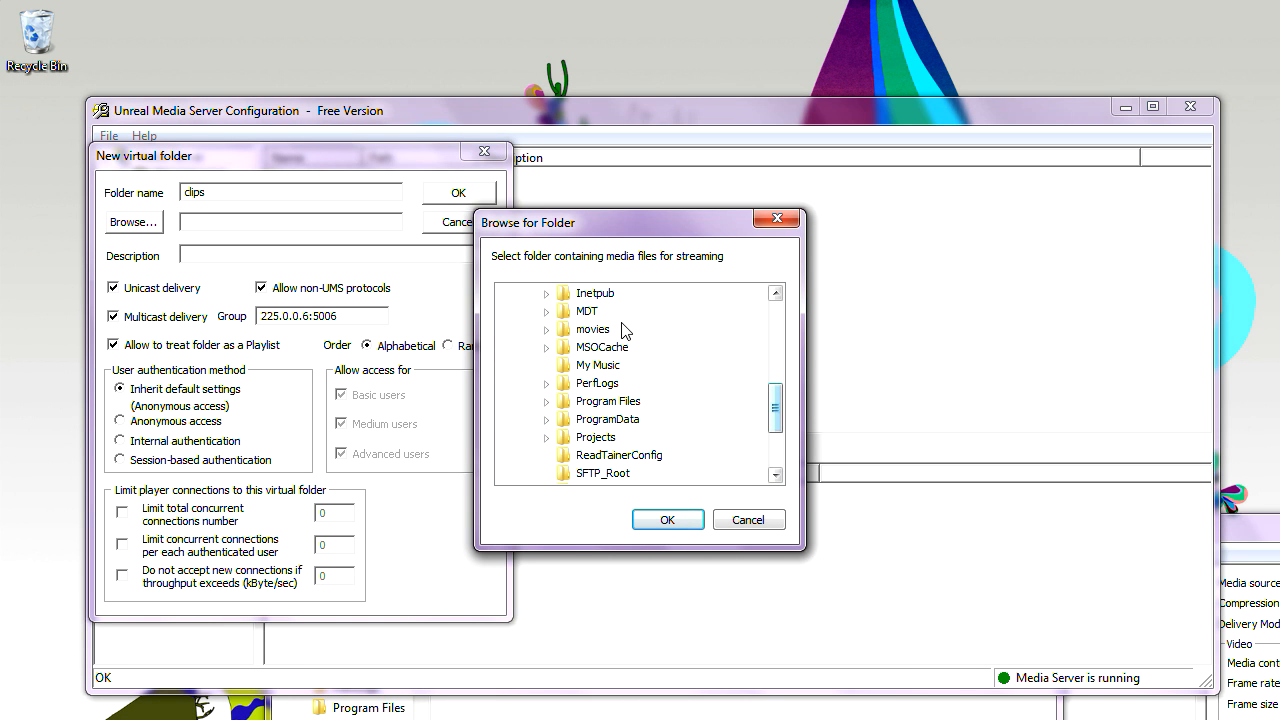
pyautogui.click(600, 333)
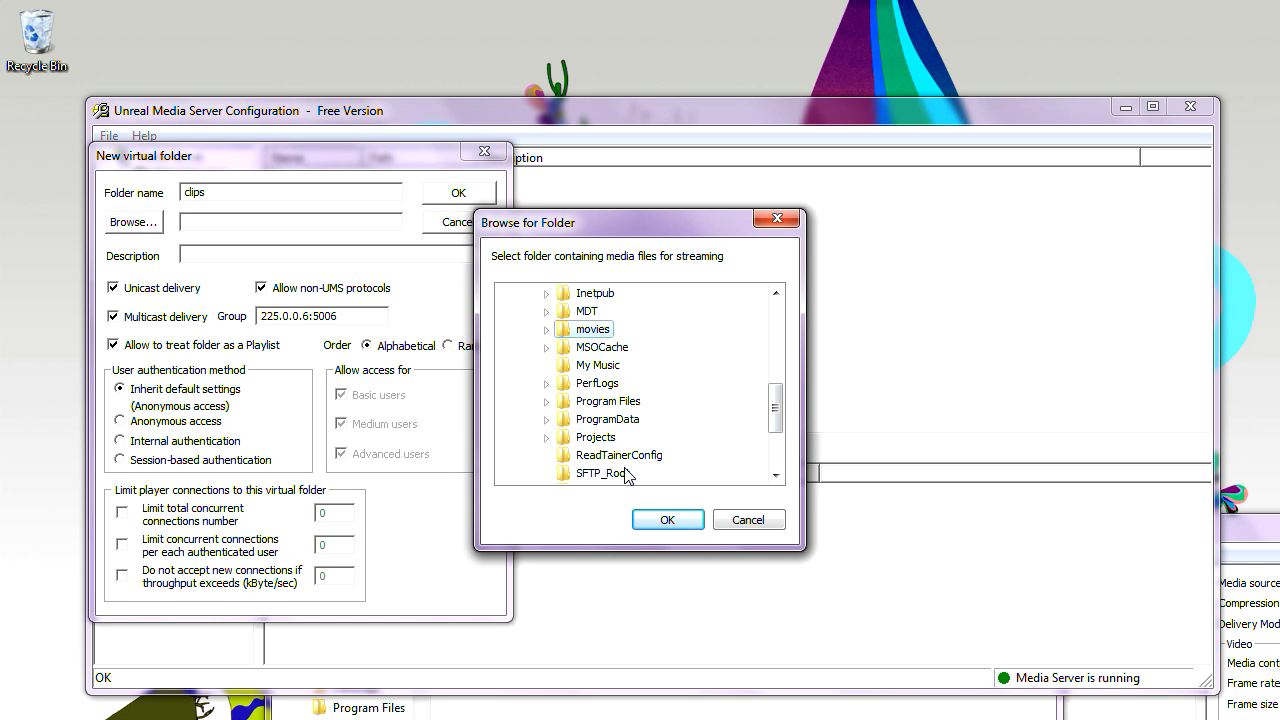
pyautogui.click(668, 522)
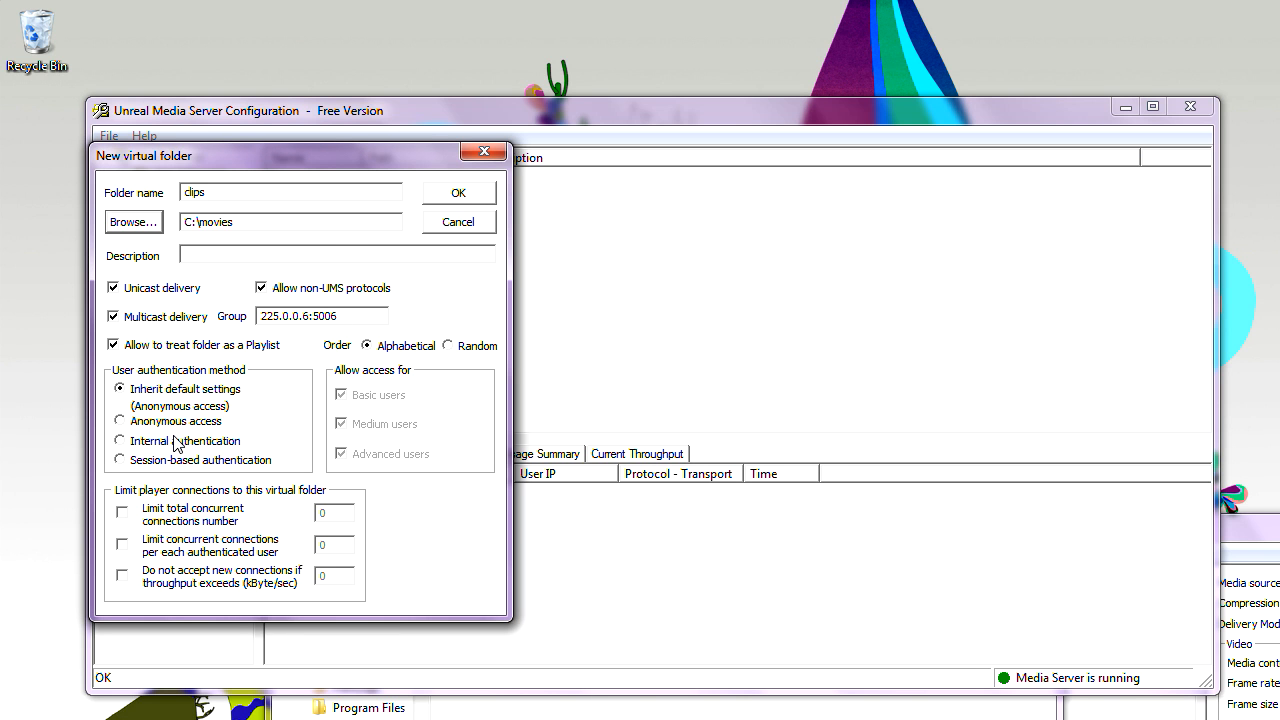
pyautogui.click(469, 194)
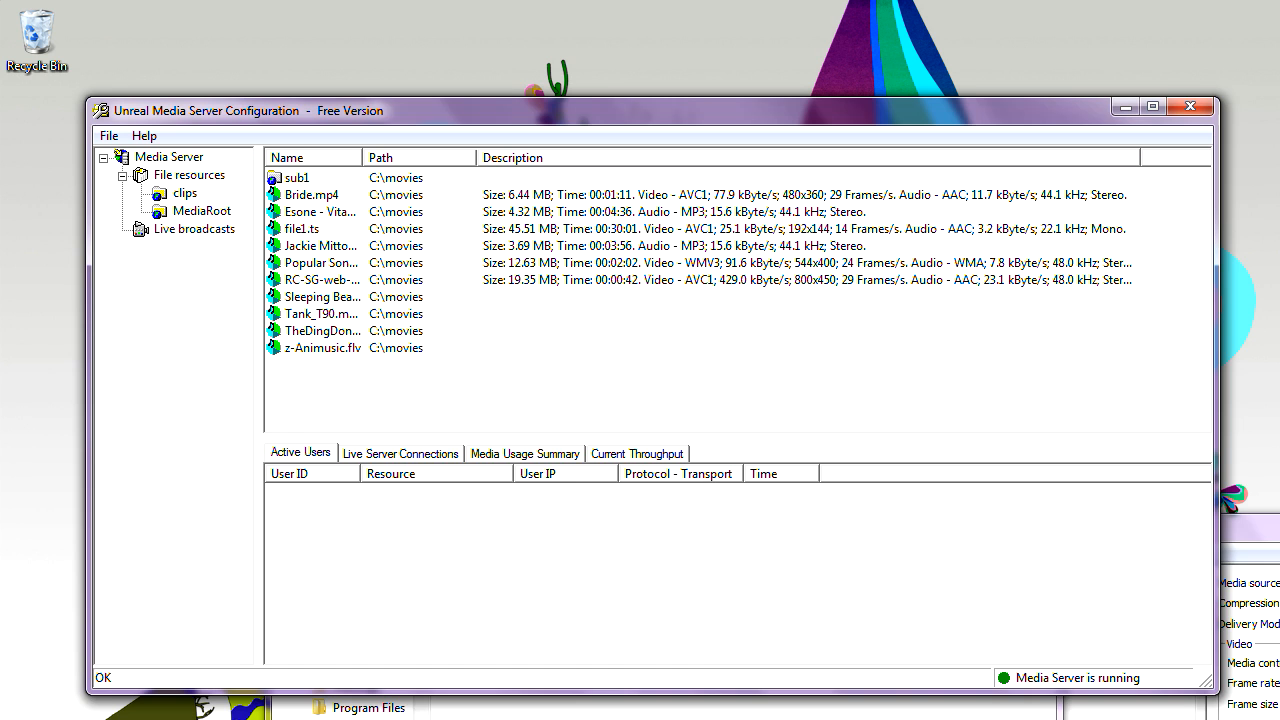
# Step: Switch to Streaming Media Player and play clips/bride.mp4 from server 192.168.1.6, port 5119, over TCP
pyautogui.hotkey('alt', 'Tab')
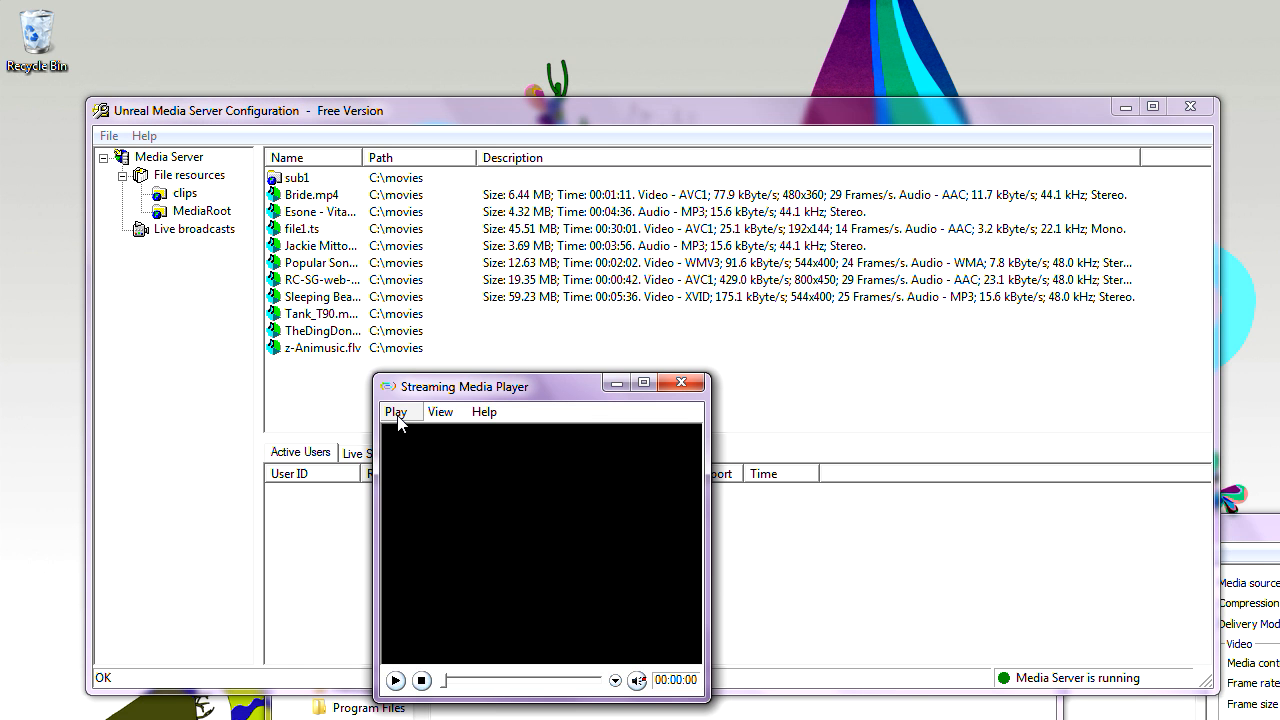
pyautogui.click(396, 413)
pyautogui.click(426, 436)
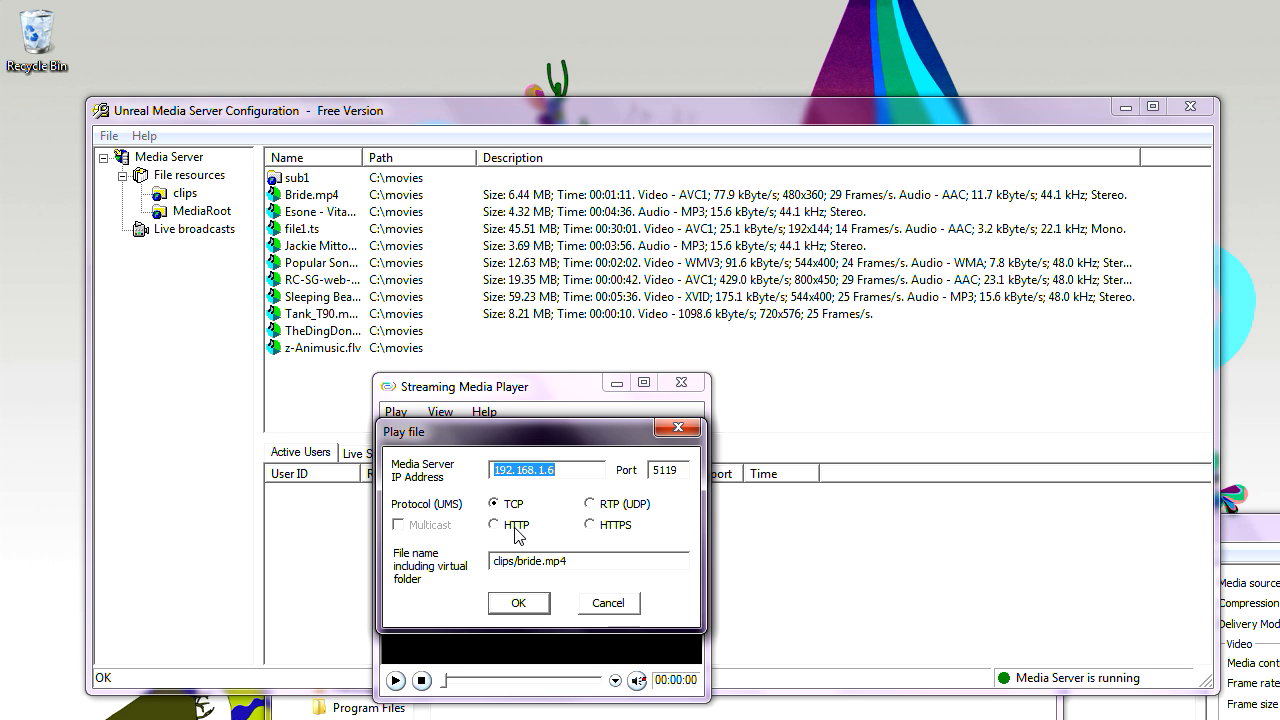
pyautogui.press('Tab')
pyautogui.press('Tab')
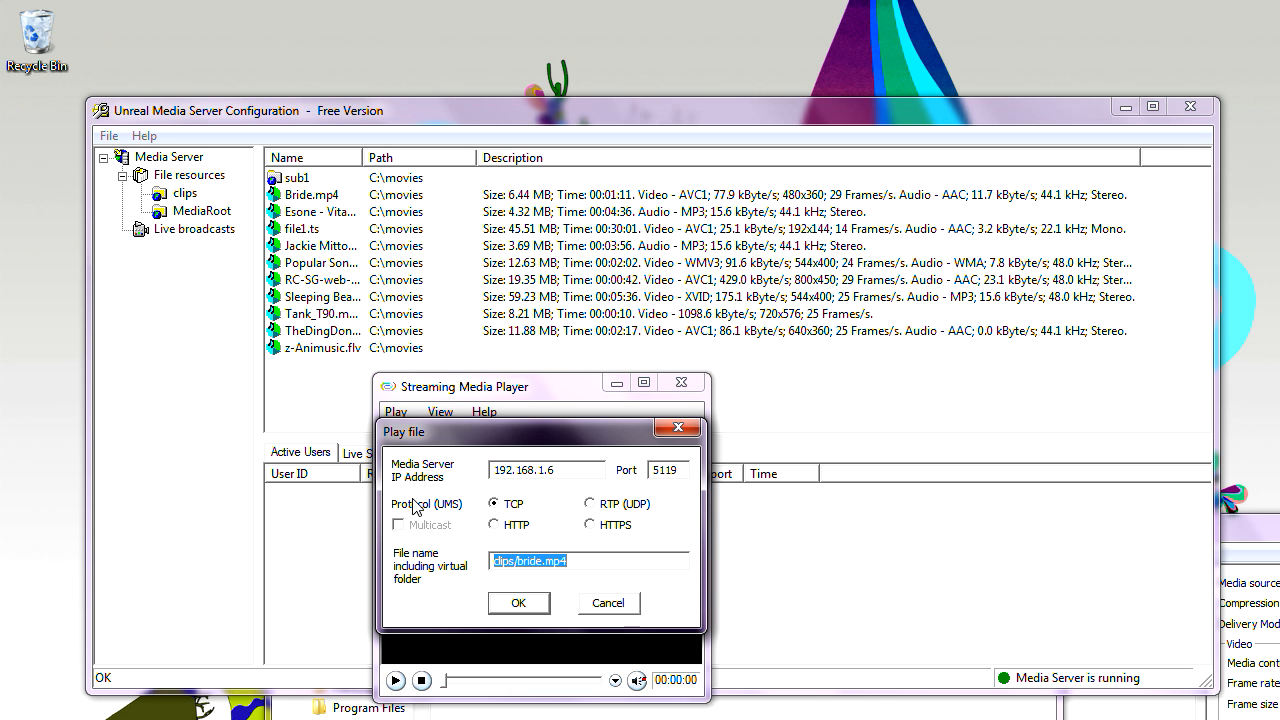
pyautogui.write('cli')
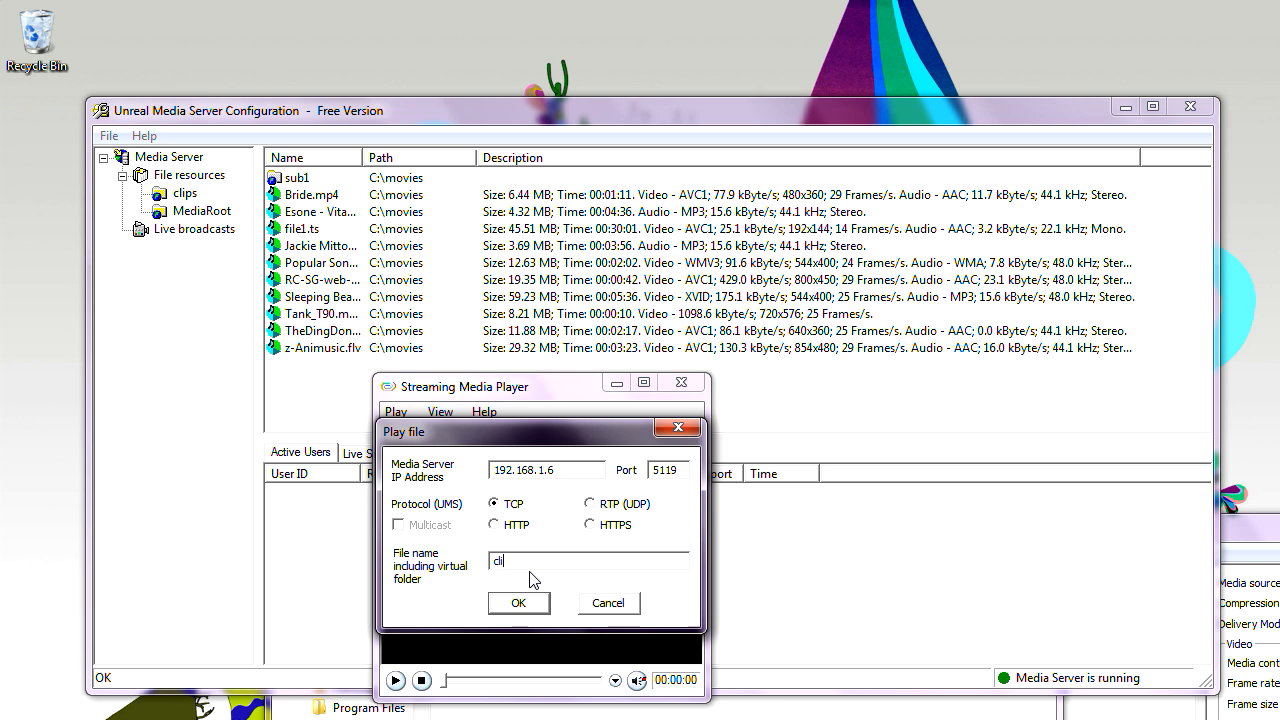
pyautogui.write('ps/bride.mp4')
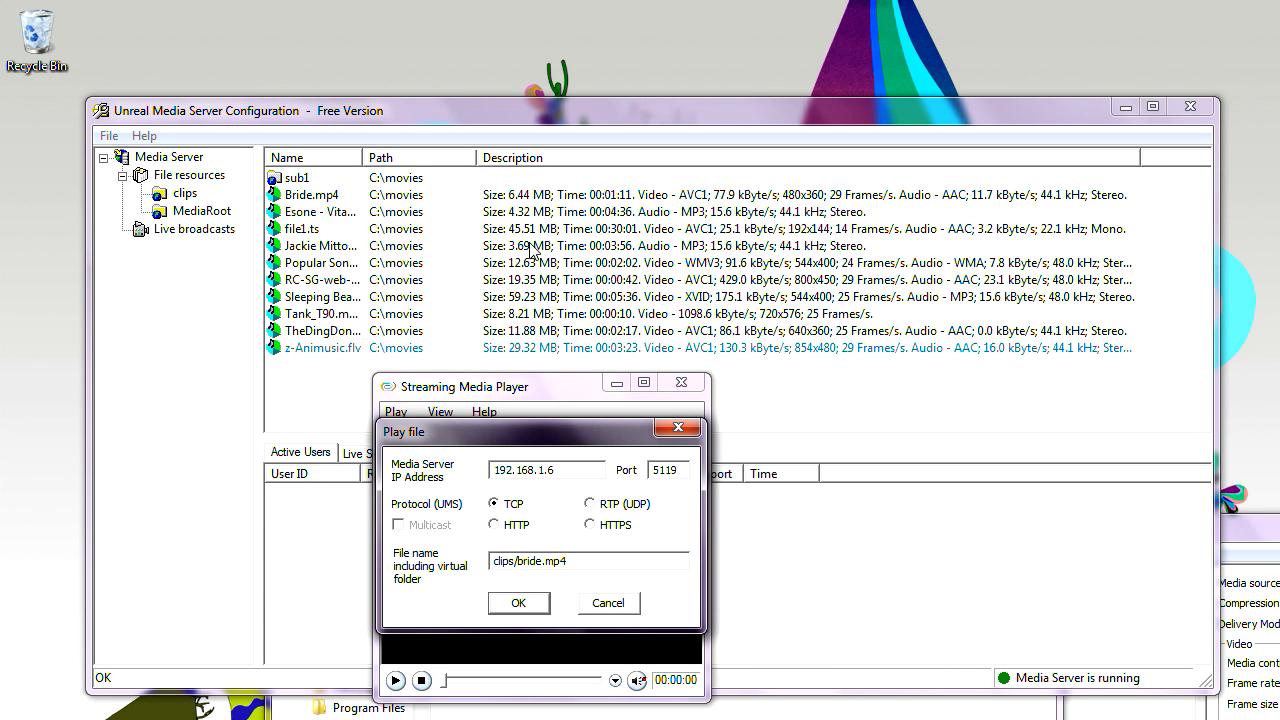
pyautogui.click(526, 600)
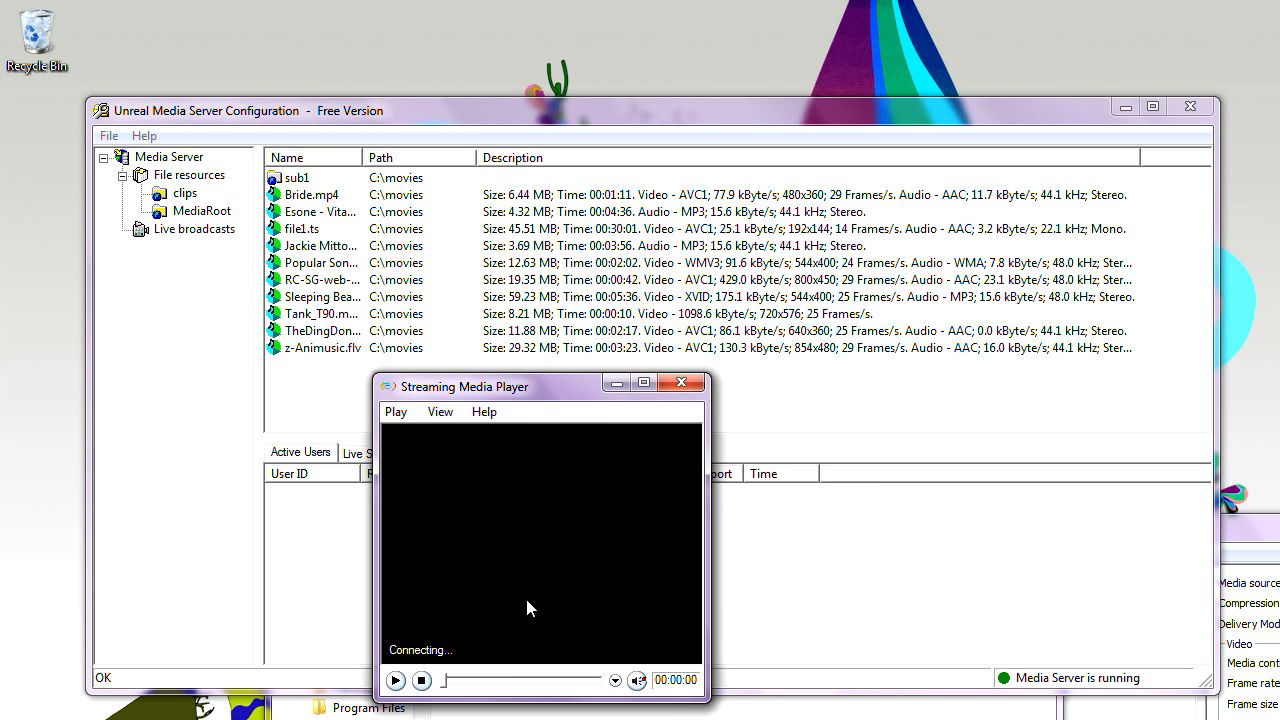
# Step: Seek forward twice in the streamed clip, stop playback and return to the media server configuration
pyautogui.moveTo(600, 405); pyautogui.dragTo(613, 216)
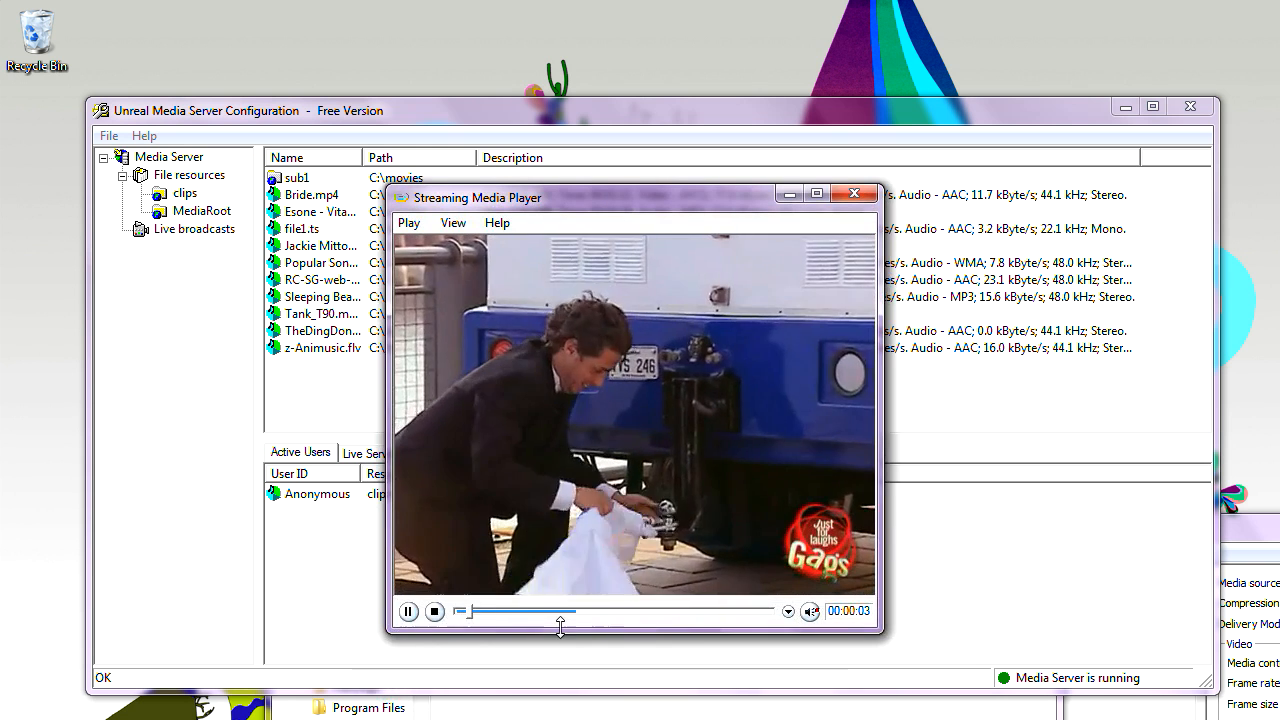
pyautogui.click(601, 611)
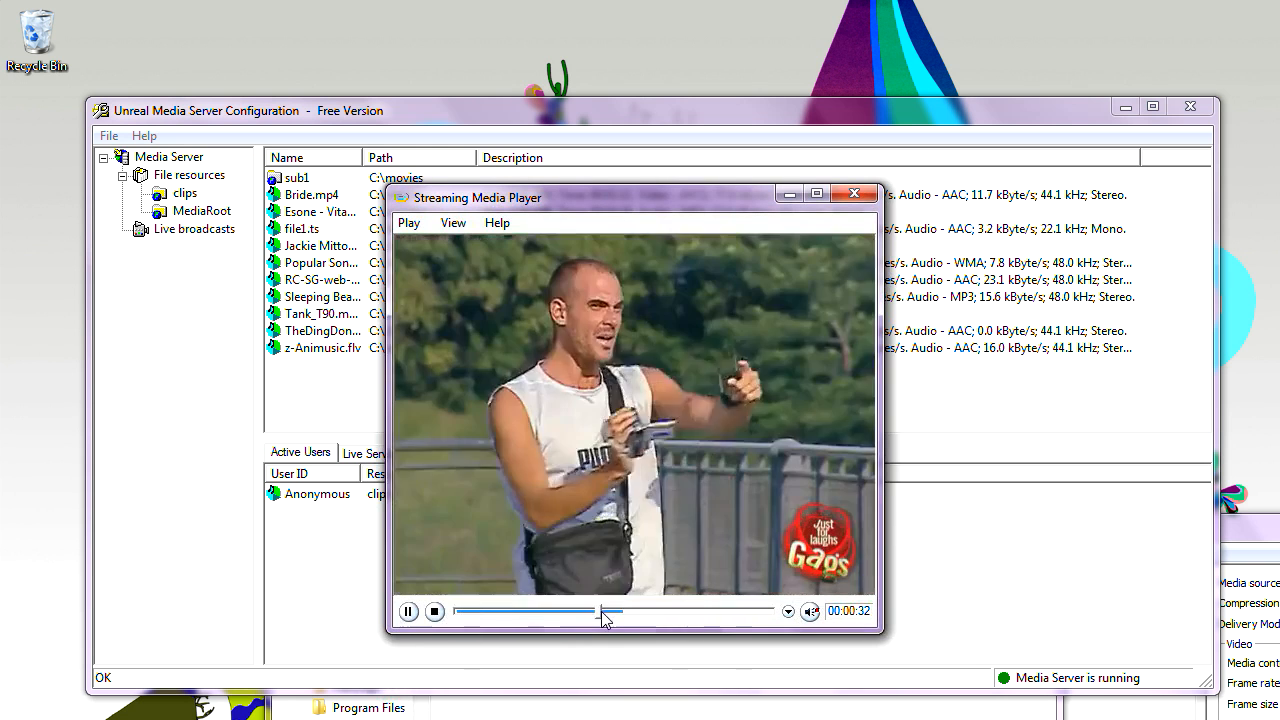
pyautogui.click(669, 611)
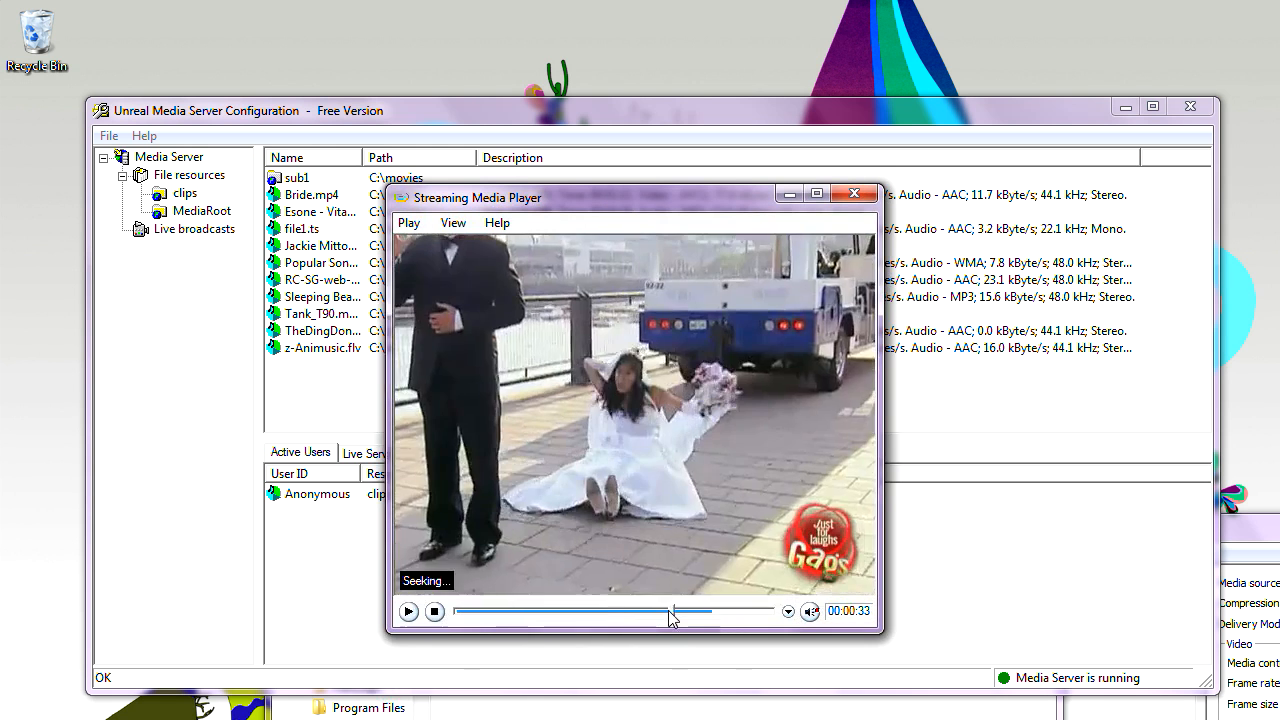
pyautogui.click(434, 611)
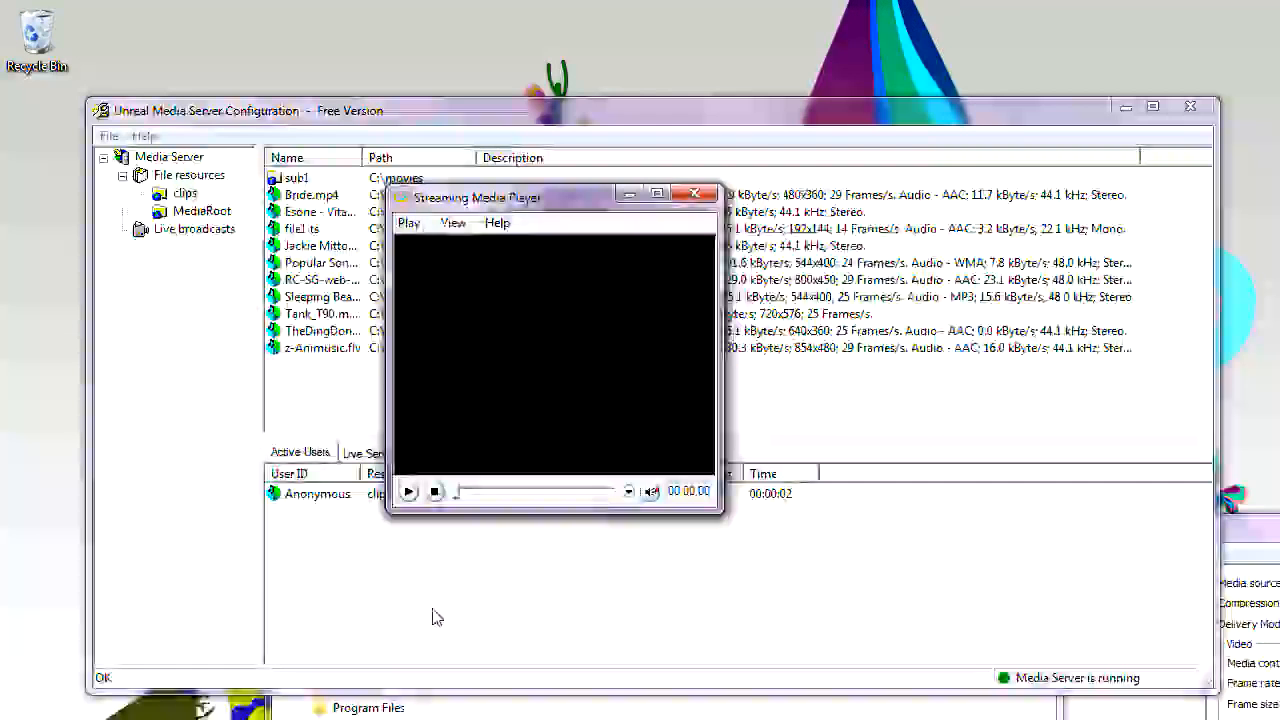
pyautogui.click(485, 112)
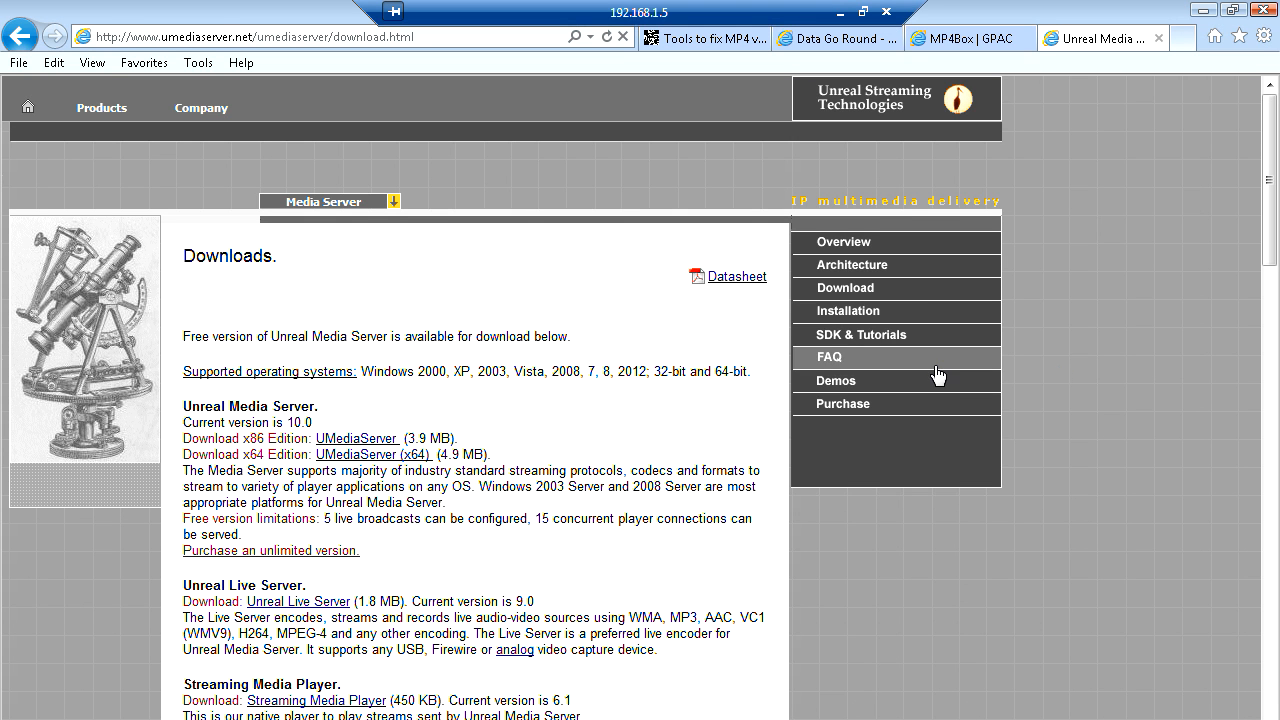
# Step: Open the Flash Player demo of the Animusic Pipe Dream MKV video from the website's Demos page and pause it
pyautogui.click(838, 382)
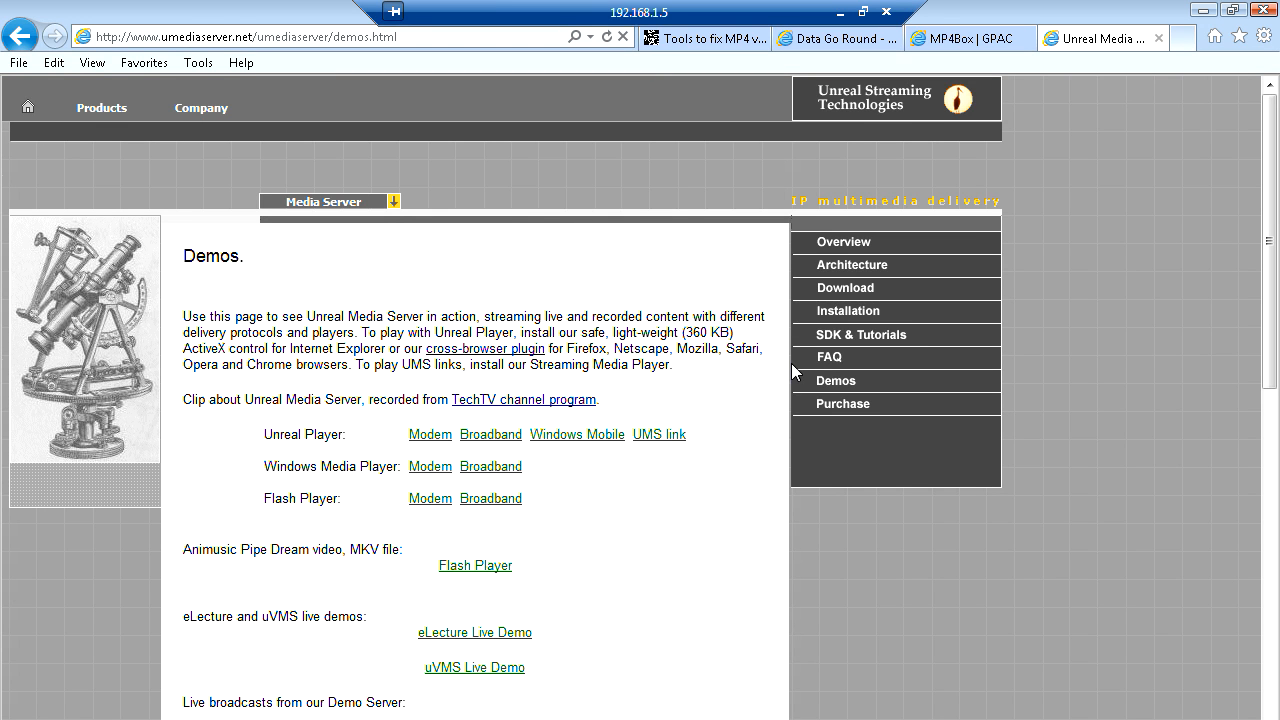
pyautogui.click(846, 338)
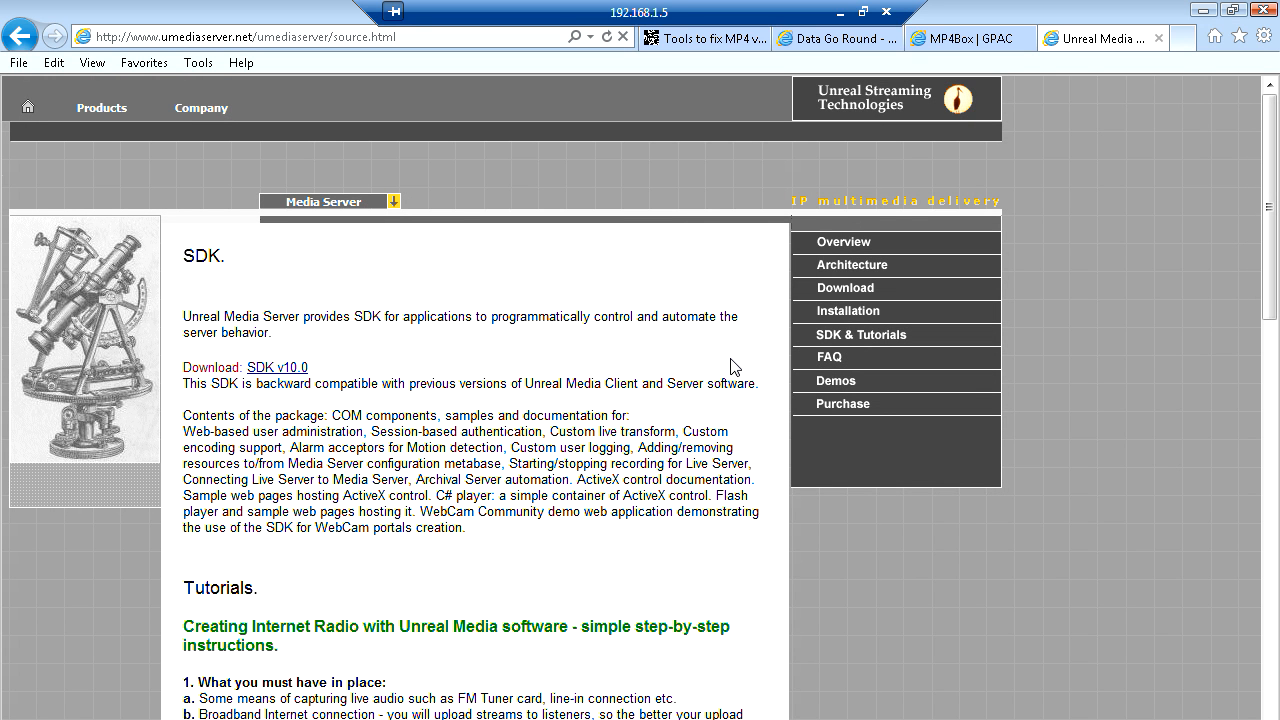
pyautogui.click(836, 386)
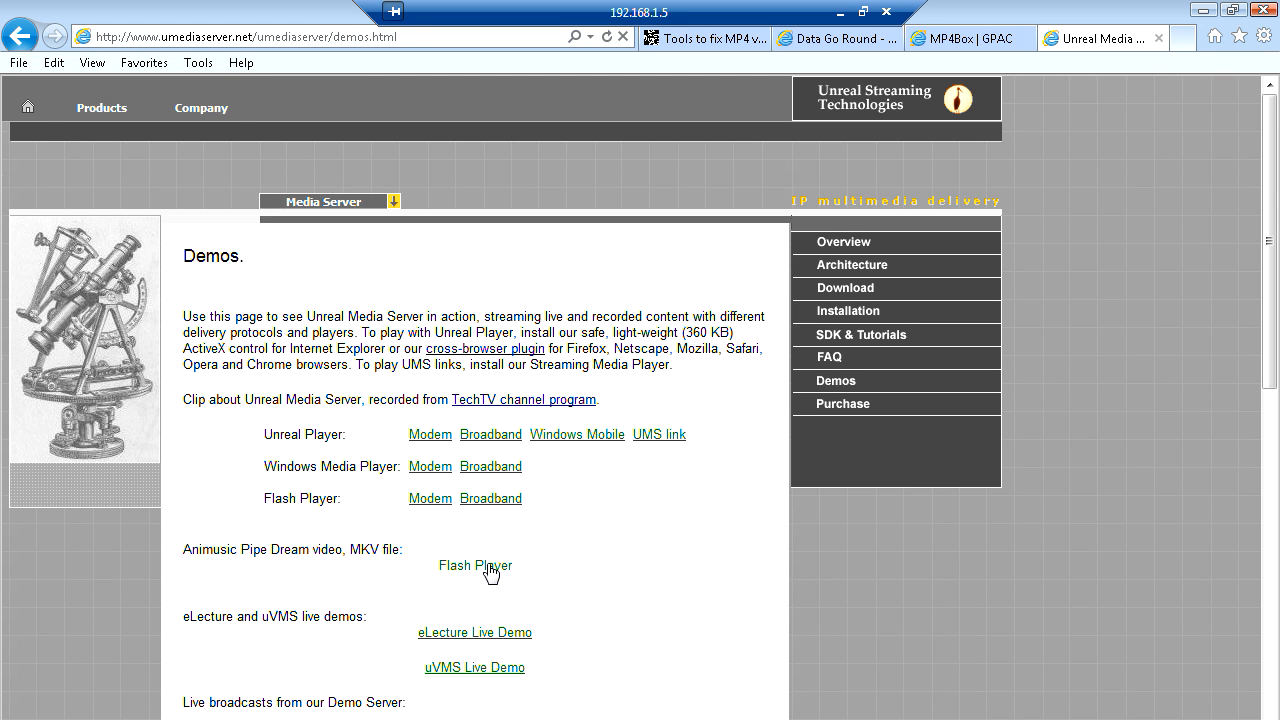
pyautogui.click(489, 569)
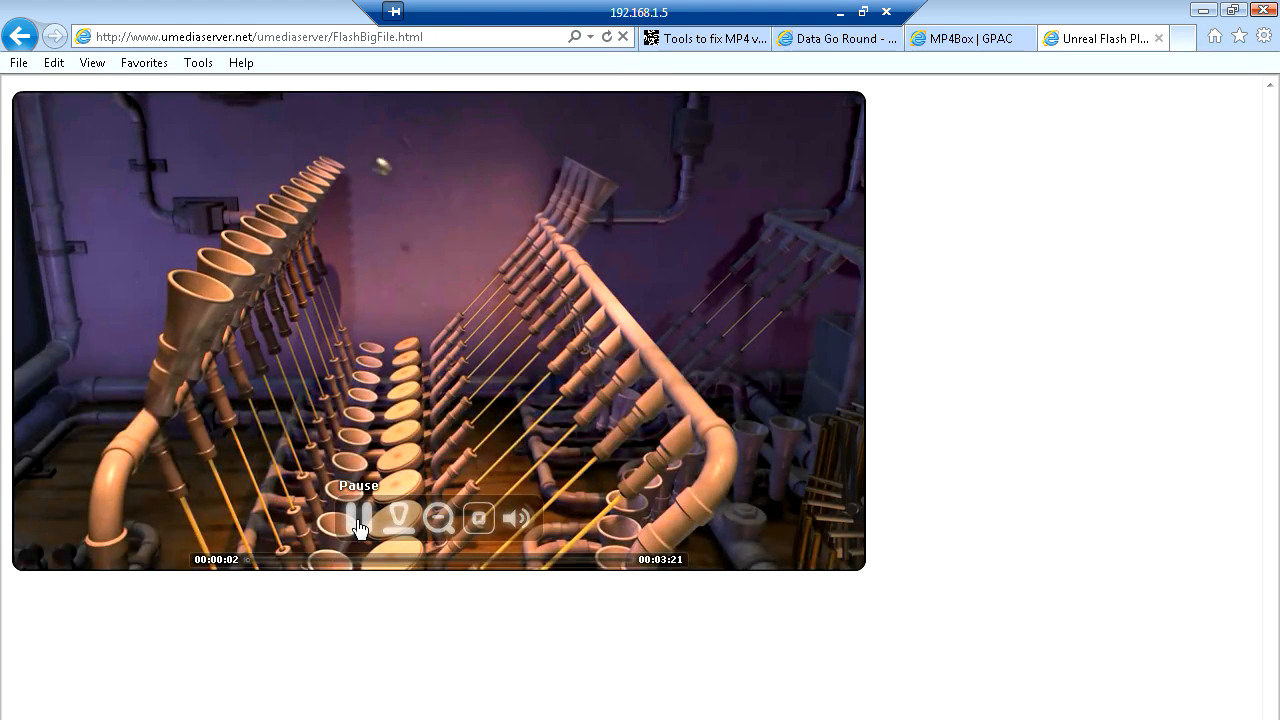
pyautogui.click(359, 520)
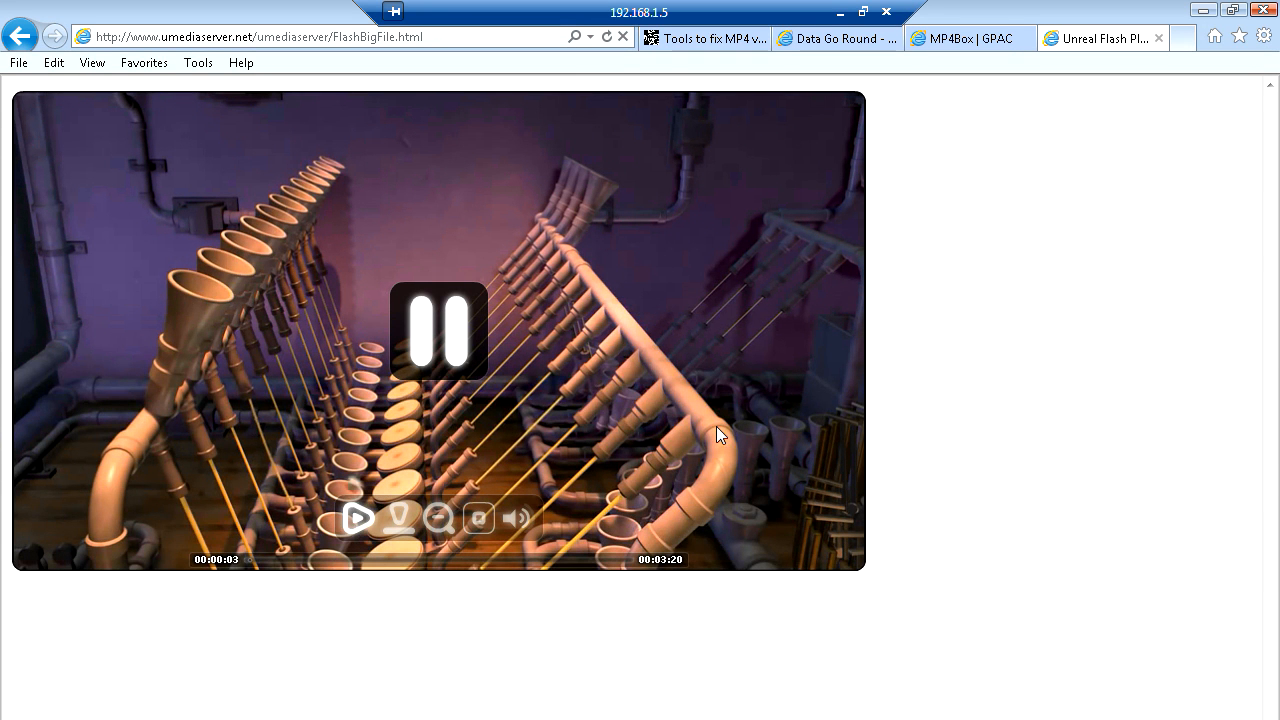
# Step: View the HTML source of the Flash demo page and save it as flashtest.htm in the tests folder
pyautogui.click(92, 64)
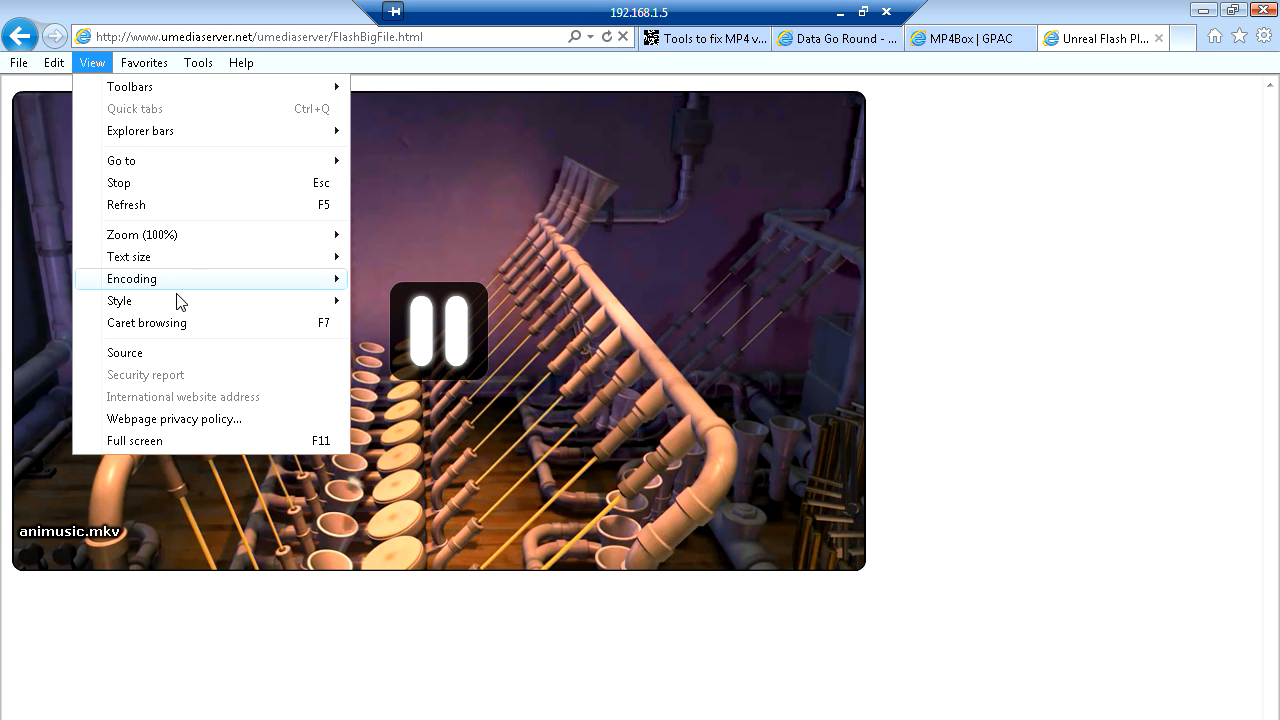
pyautogui.click(172, 362)
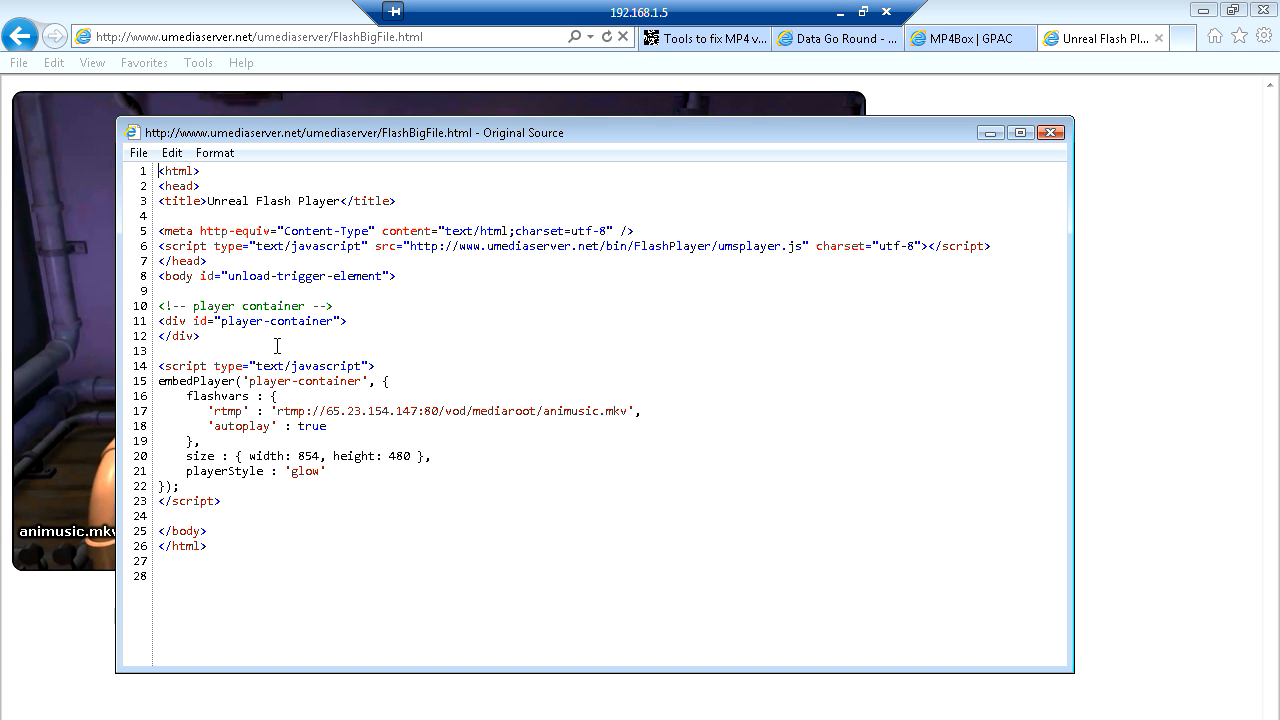
pyautogui.click(138, 153)
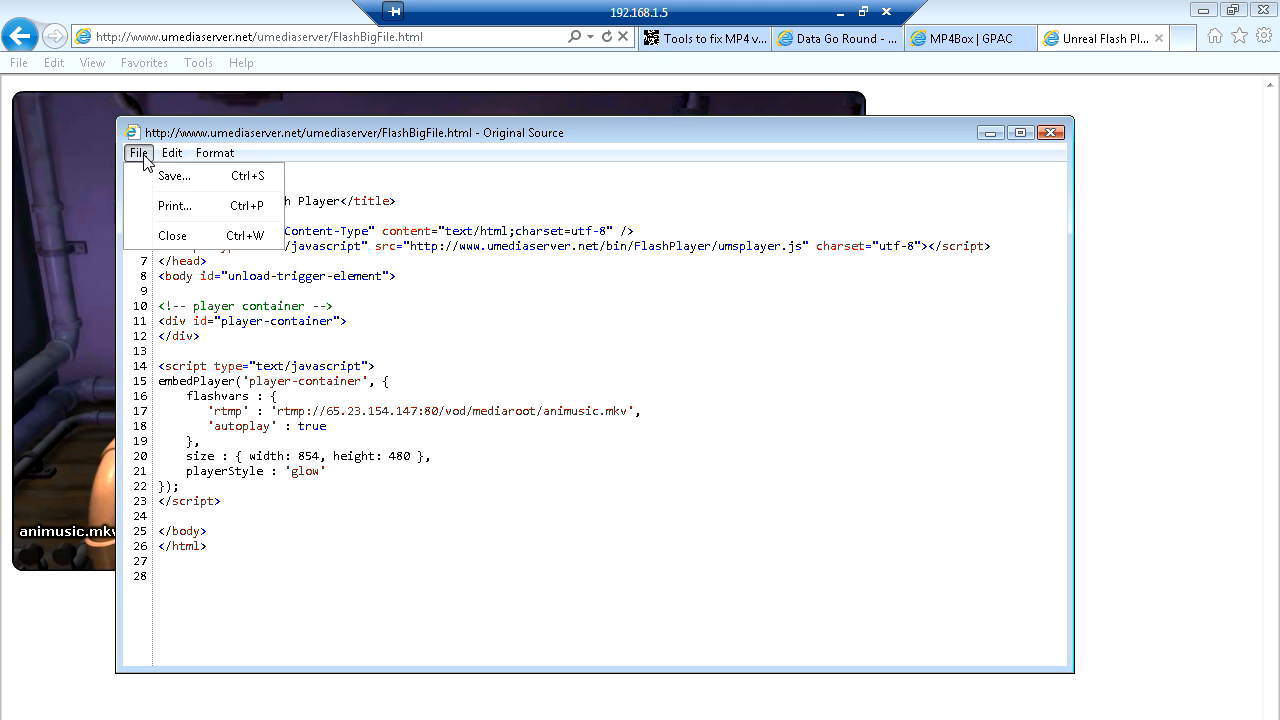
pyautogui.click(160, 177)
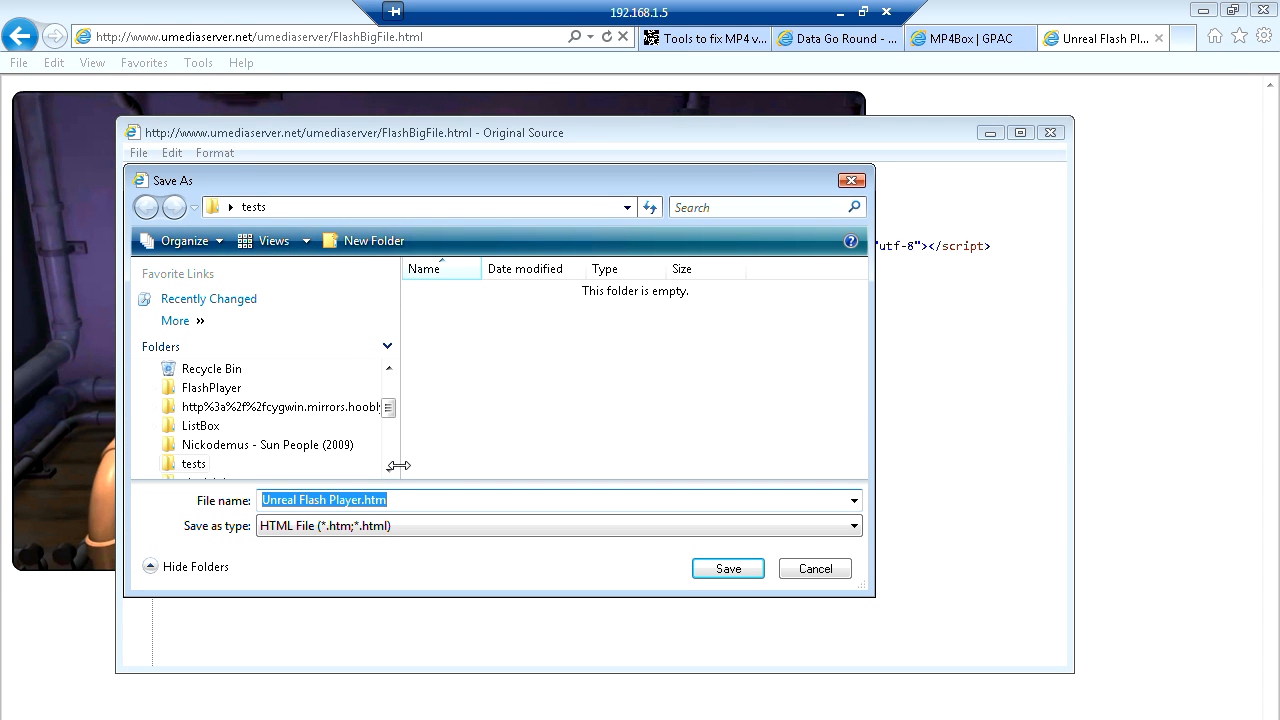
pyautogui.write('flashte')
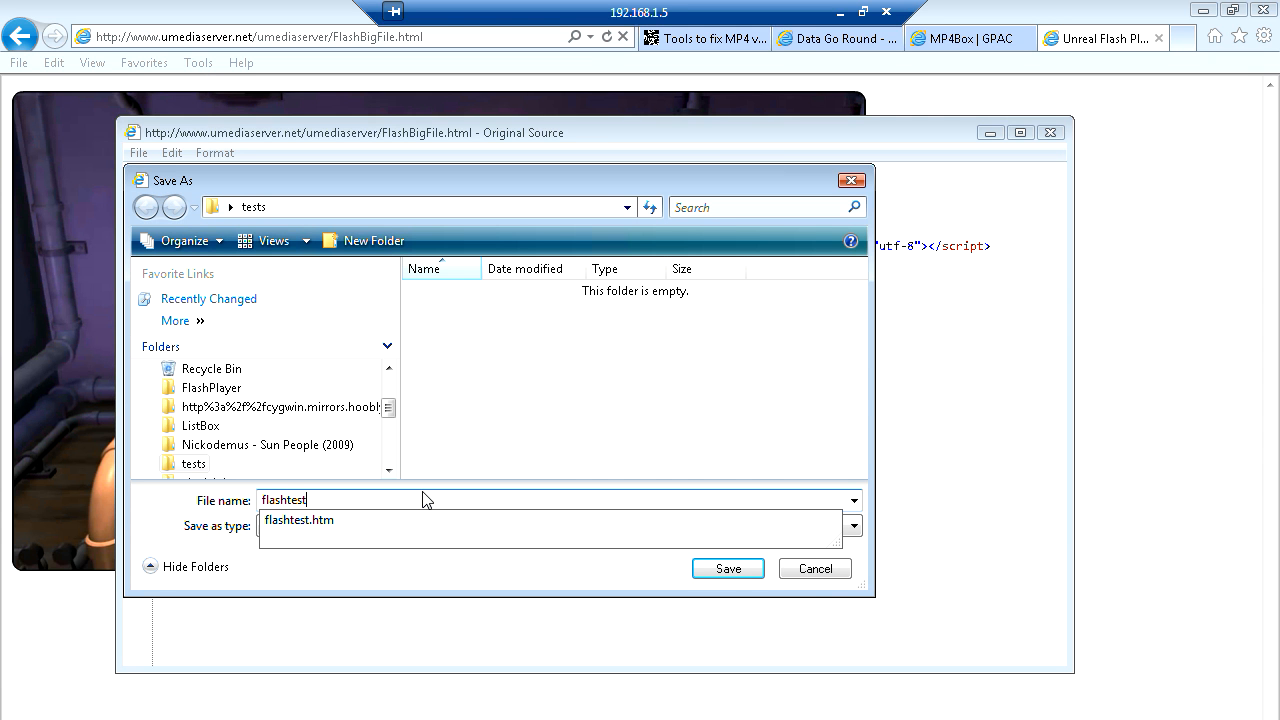
pyautogui.write('st')
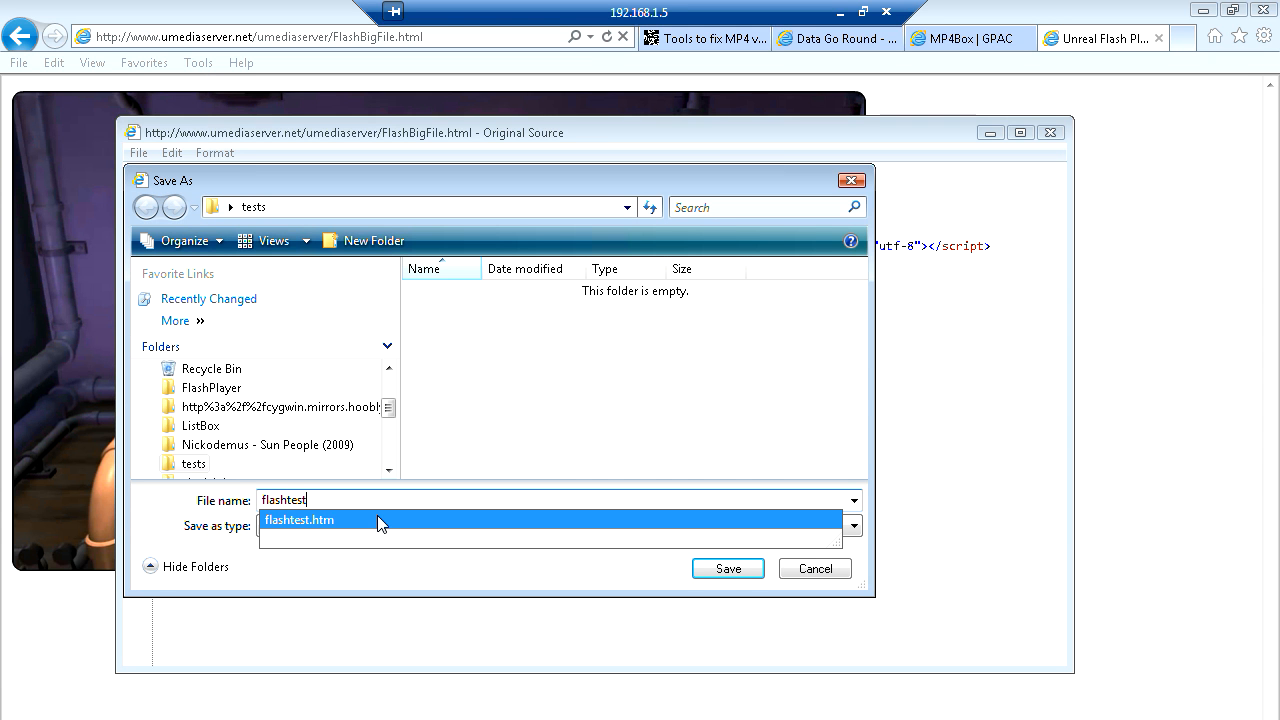
pyautogui.click(377, 515)
pyautogui.click(717, 570)
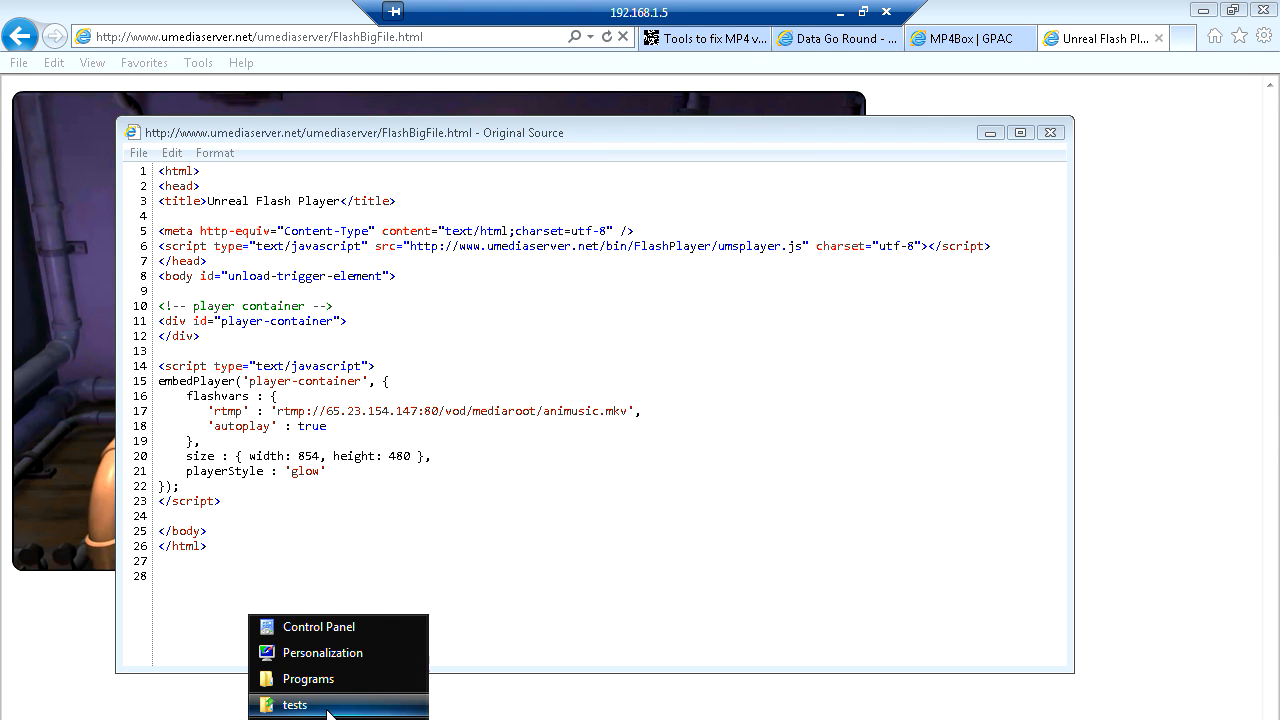
# Step: Check the tests folder for flashtest.htm, and close the page source window and the Flash demo tab
pyautogui.click(328, 706)
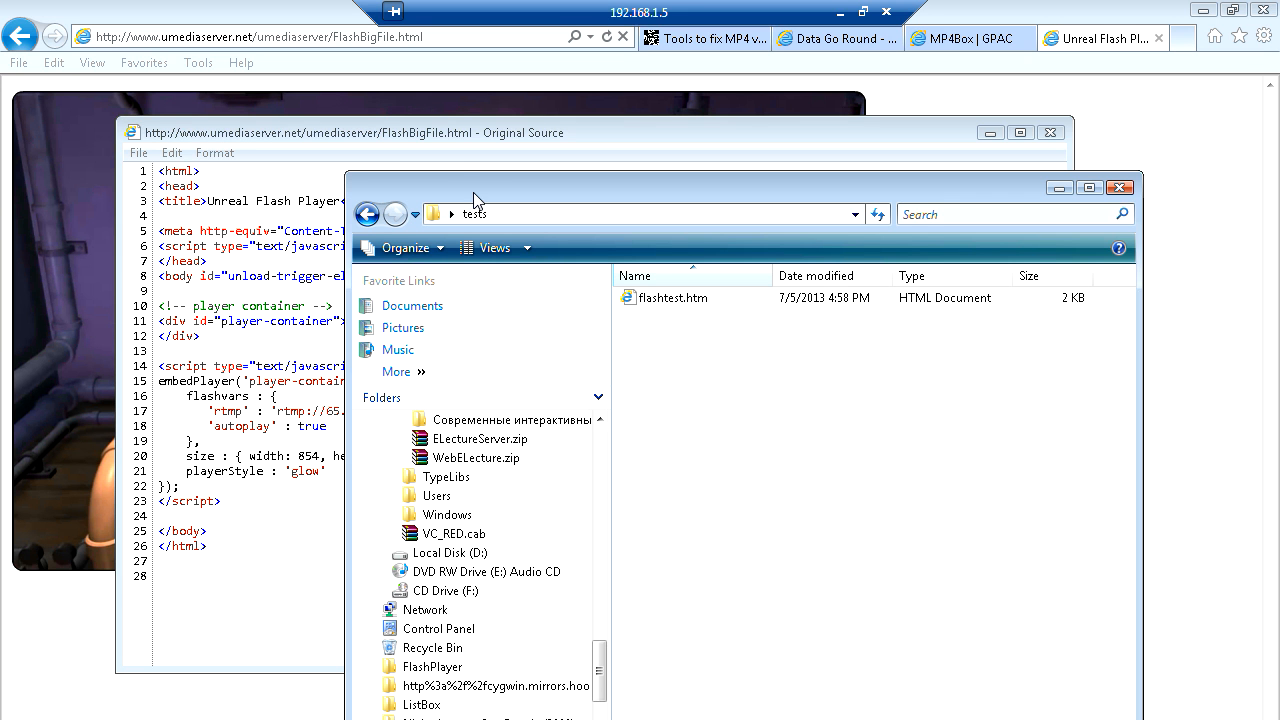
pyautogui.moveTo(474, 199); pyautogui.dragTo(421, 160)
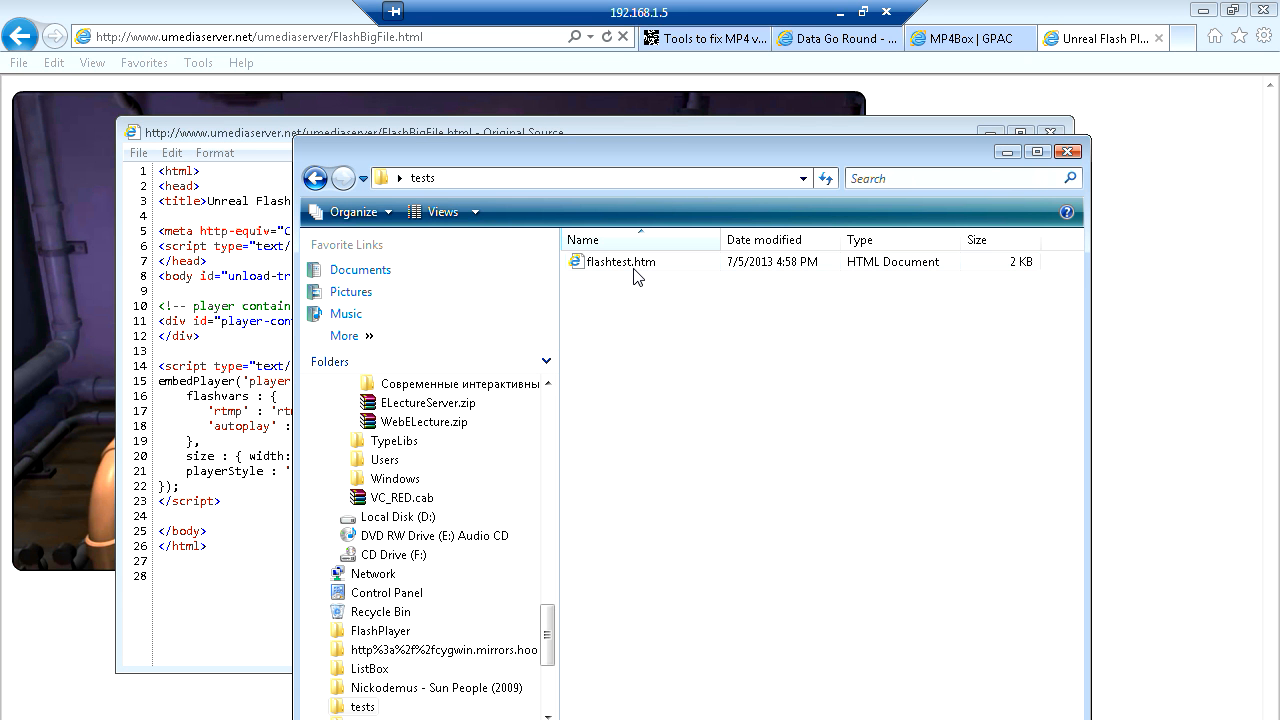
pyautogui.click(714, 125)
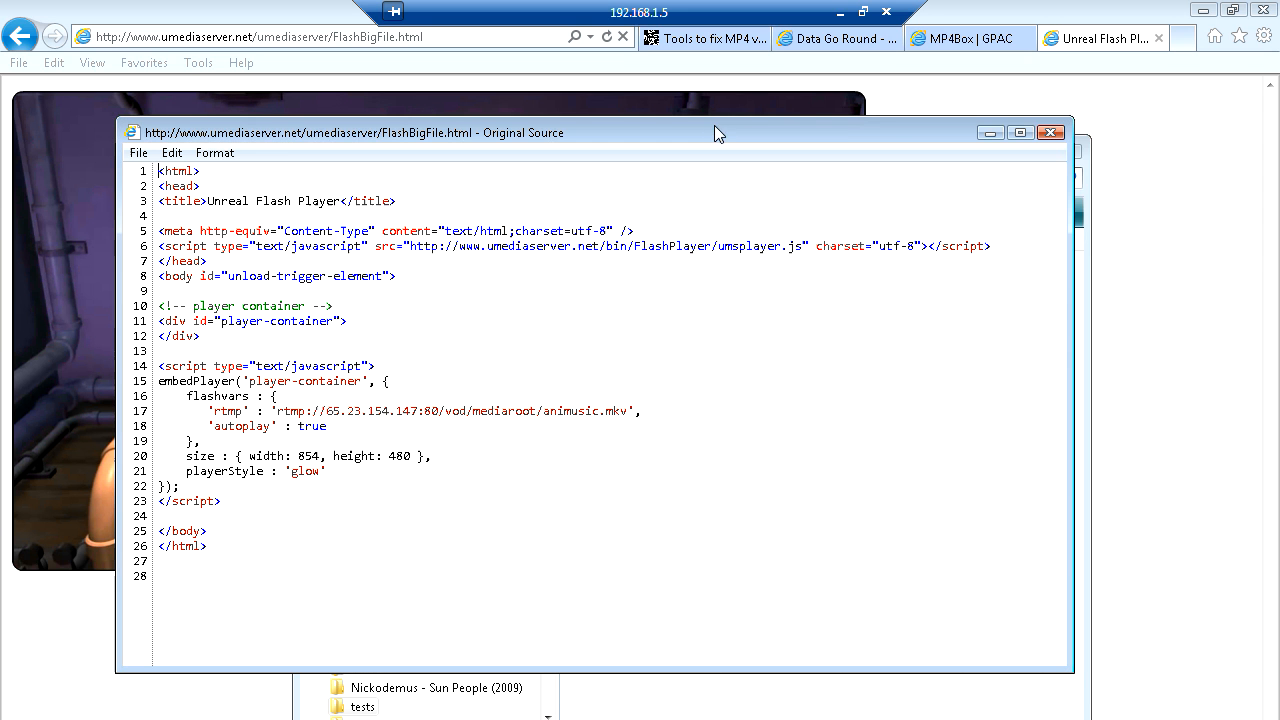
pyautogui.click(1051, 133)
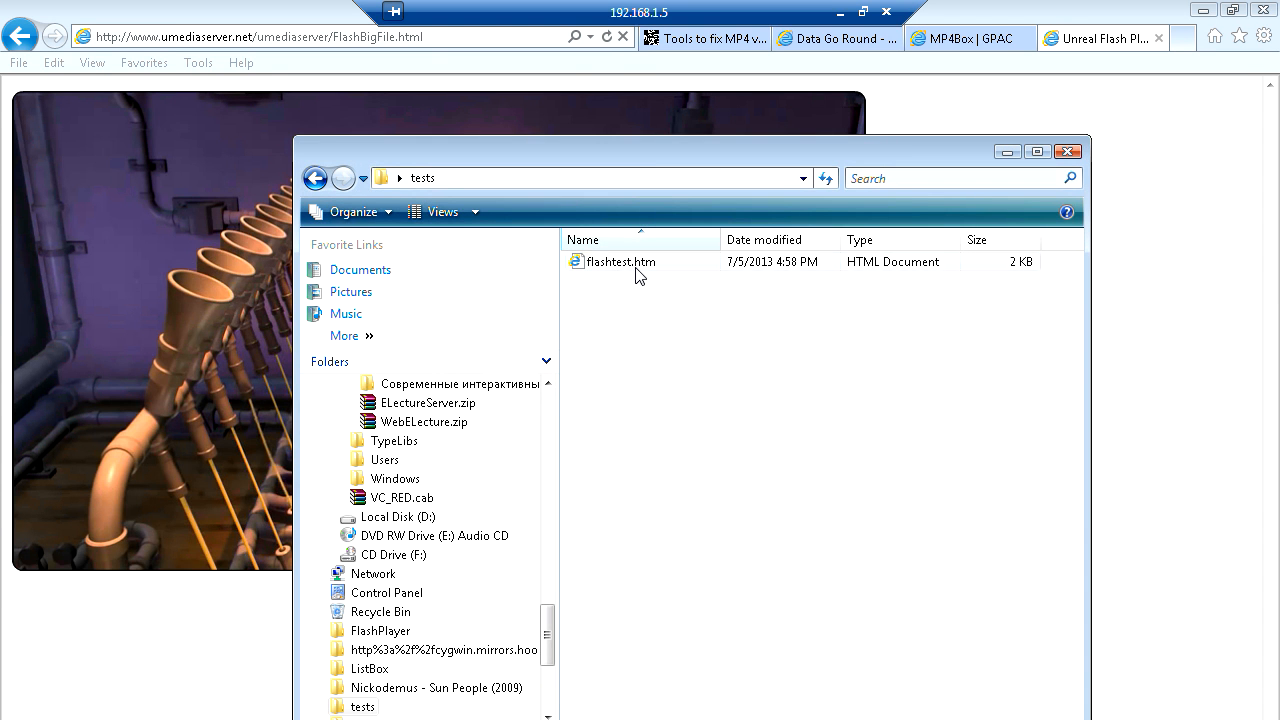
pyautogui.click(1159, 39)
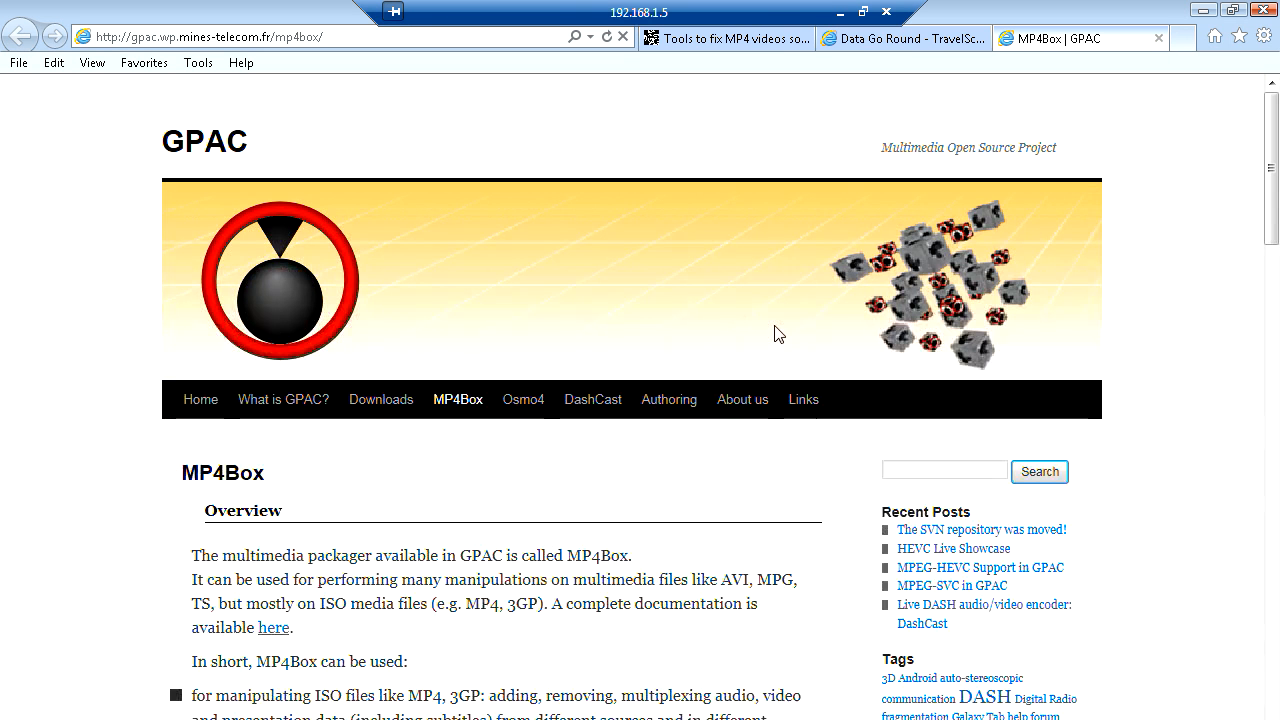
# Step: Open flashtest.htm from the tests folder in Notepad
pyautogui.click(339, 719)
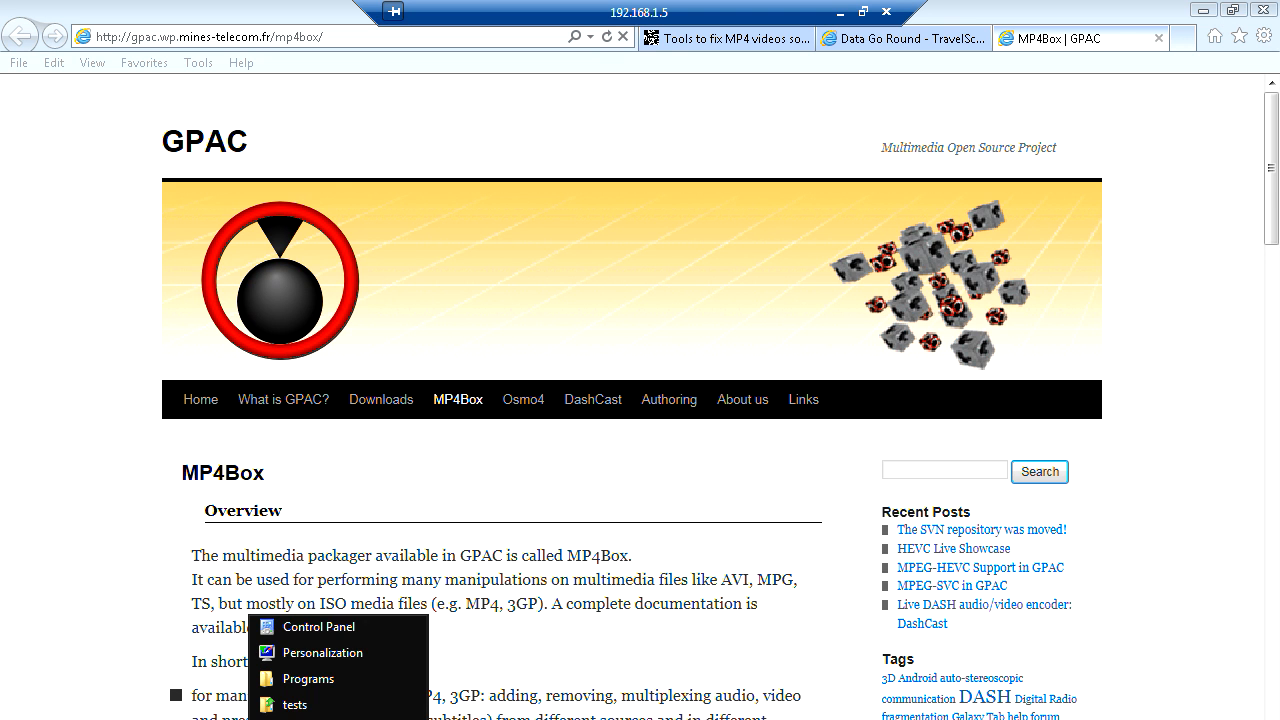
pyautogui.click(317, 711)
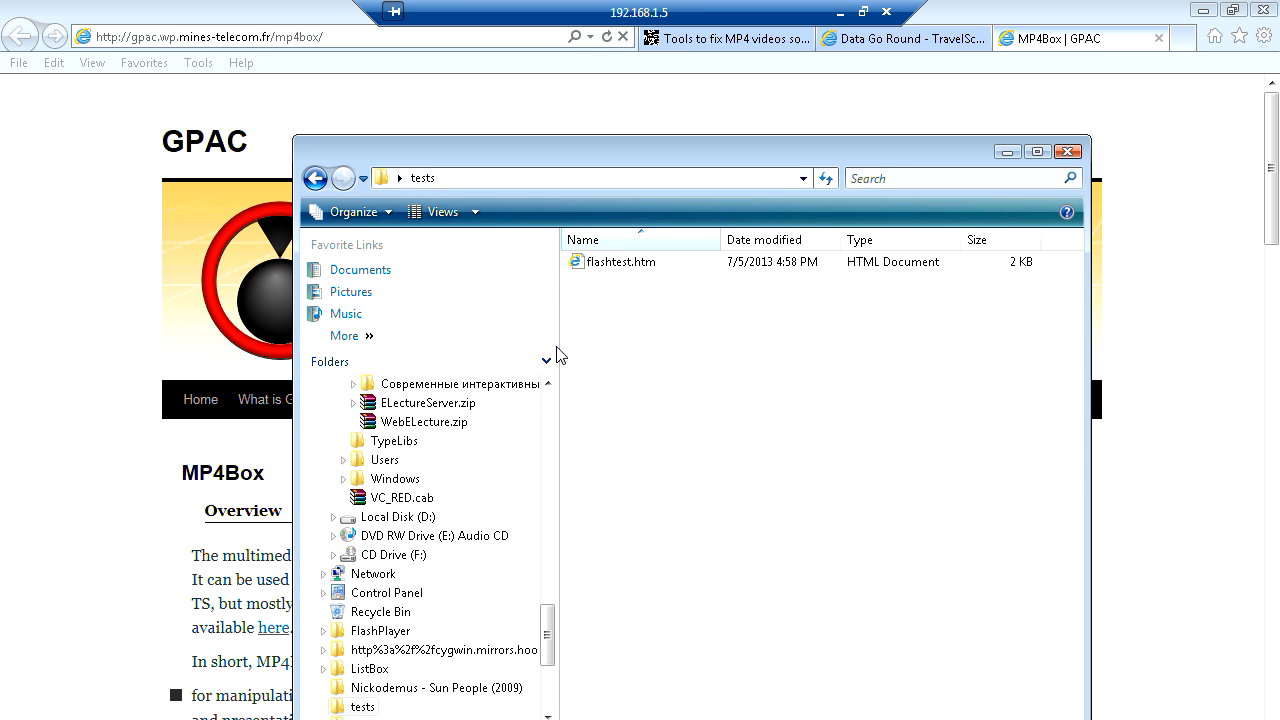
pyautogui.rightClick(614, 266)
pyautogui.moveTo(753, 437)
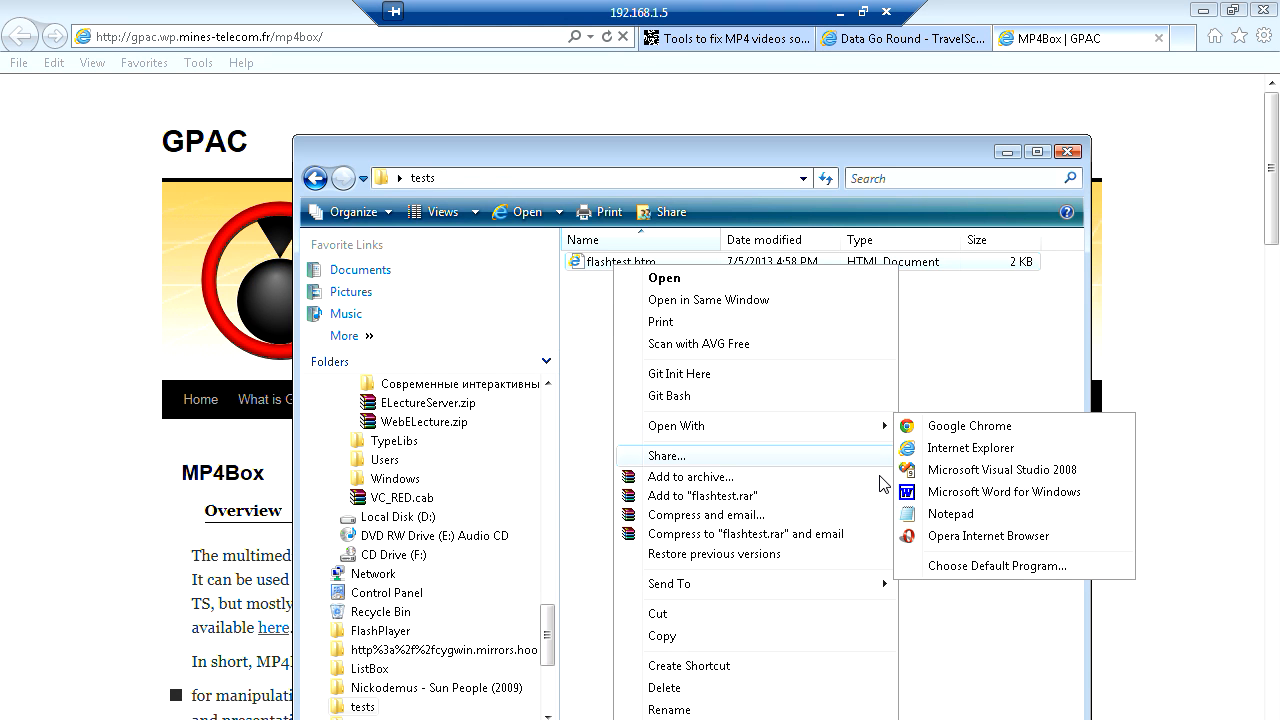
pyautogui.click(950, 513)
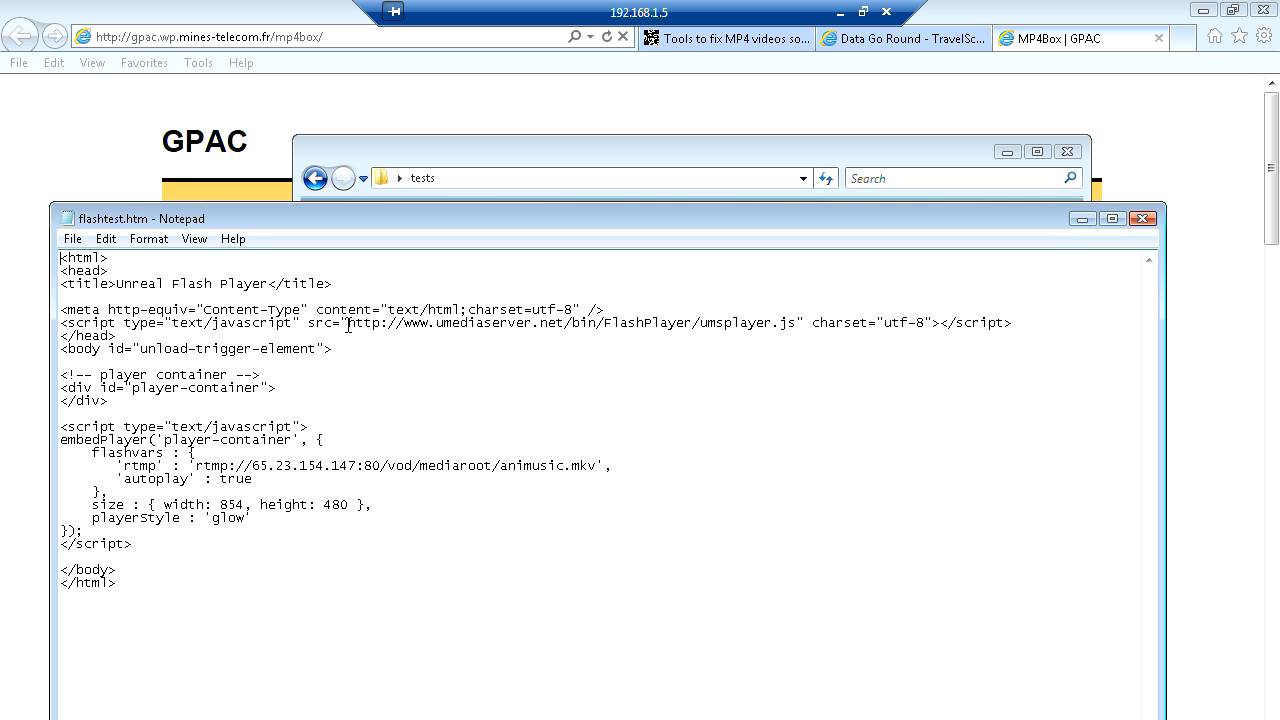
# Step: Highlight the script source URL in the page header and its umsplayer.js file name to examine them
pyautogui.moveTo(347, 327); pyautogui.dragTo(804, 327)
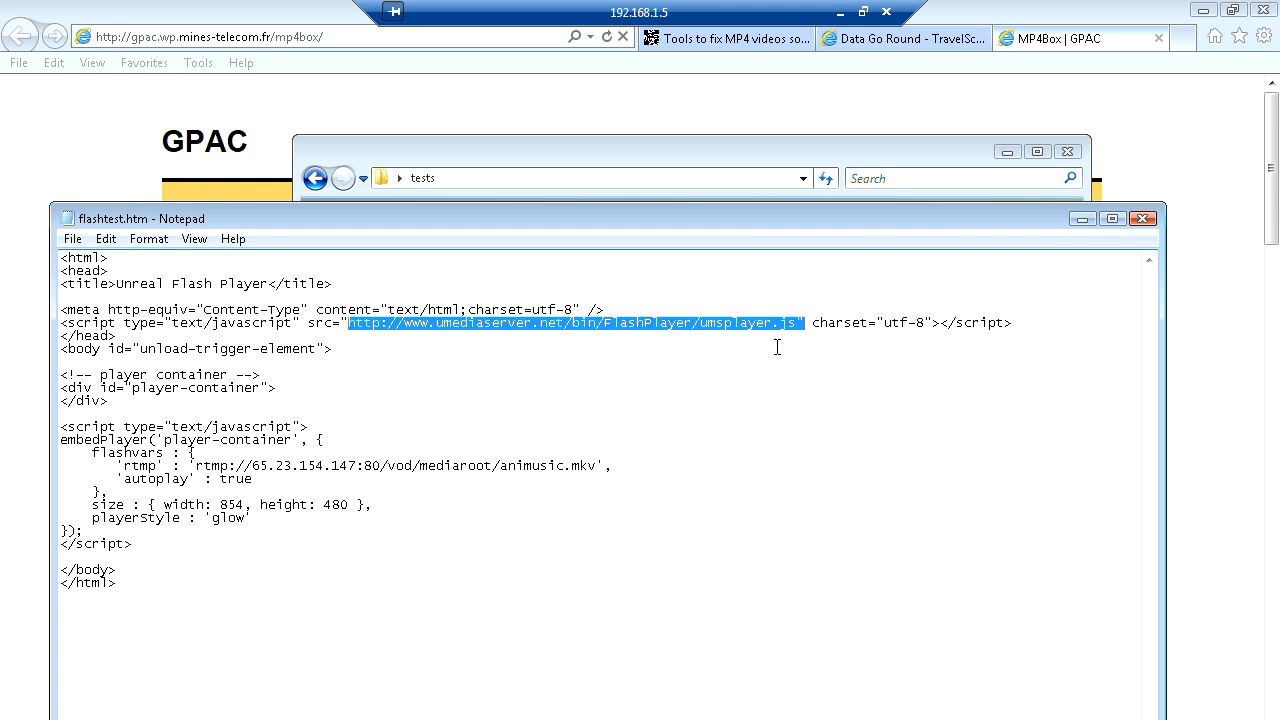
pyautogui.moveTo(702, 330); pyautogui.dragTo(795, 328)
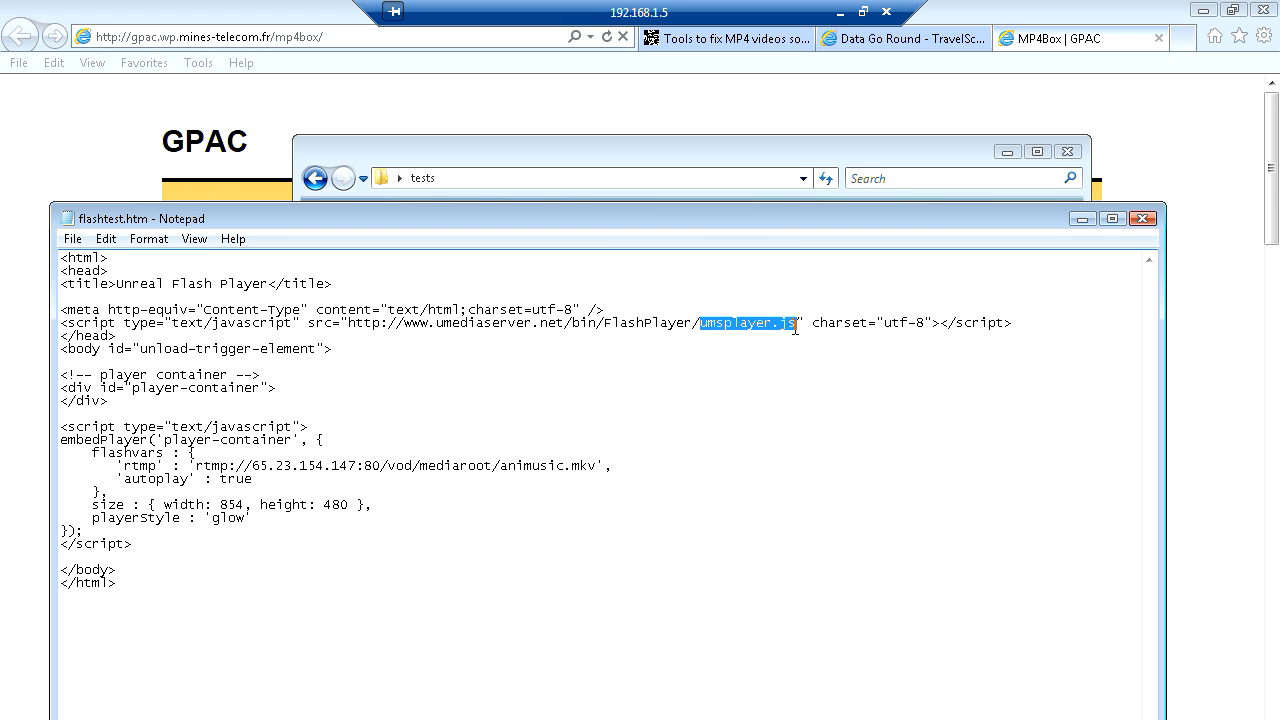
pyautogui.click(668, 340)
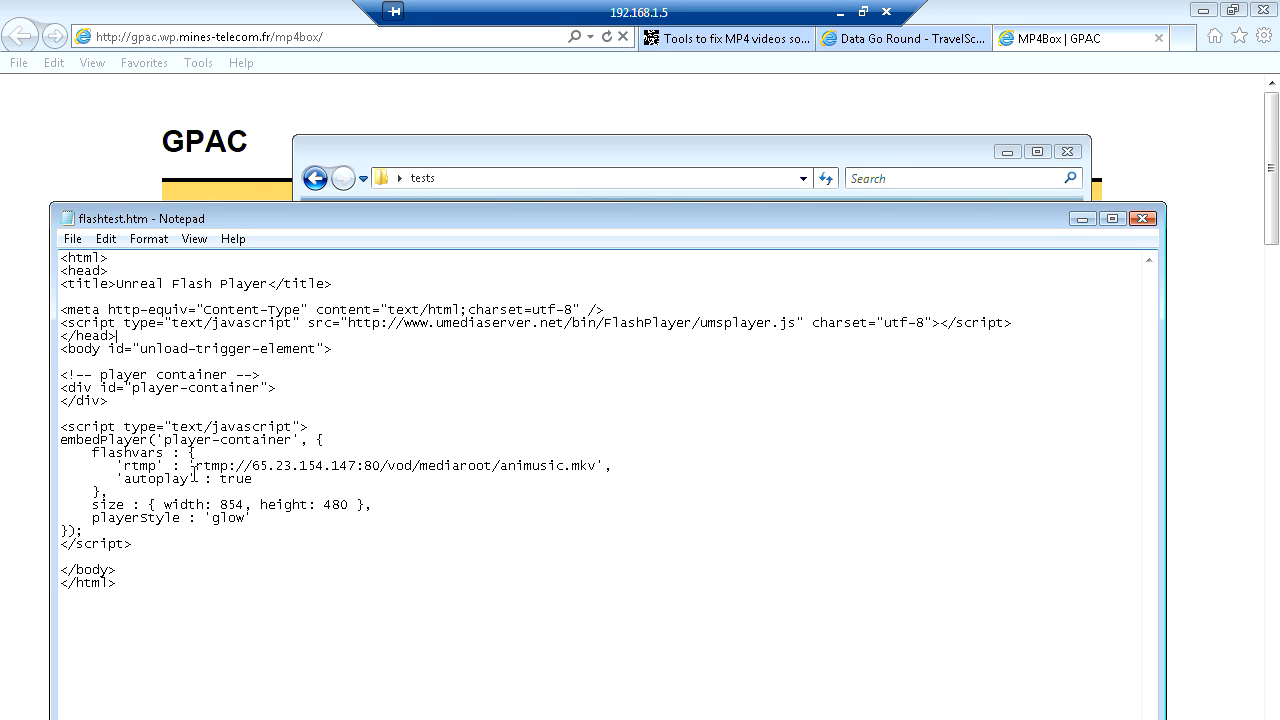
# Step: Replace the server address and port in the rtmp URL with 192.168.1.6:5119
pyautogui.moveTo(212, 463); pyautogui.dragTo(374, 459)
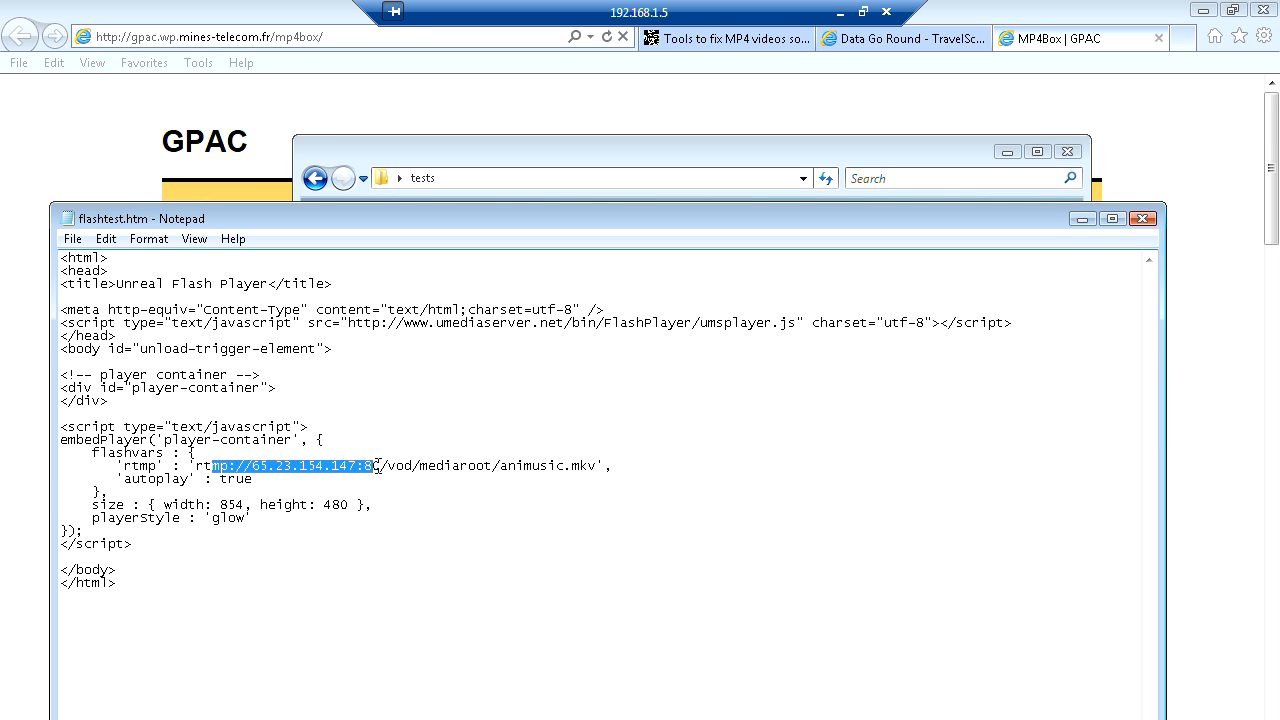
pyautogui.click(379, 467)
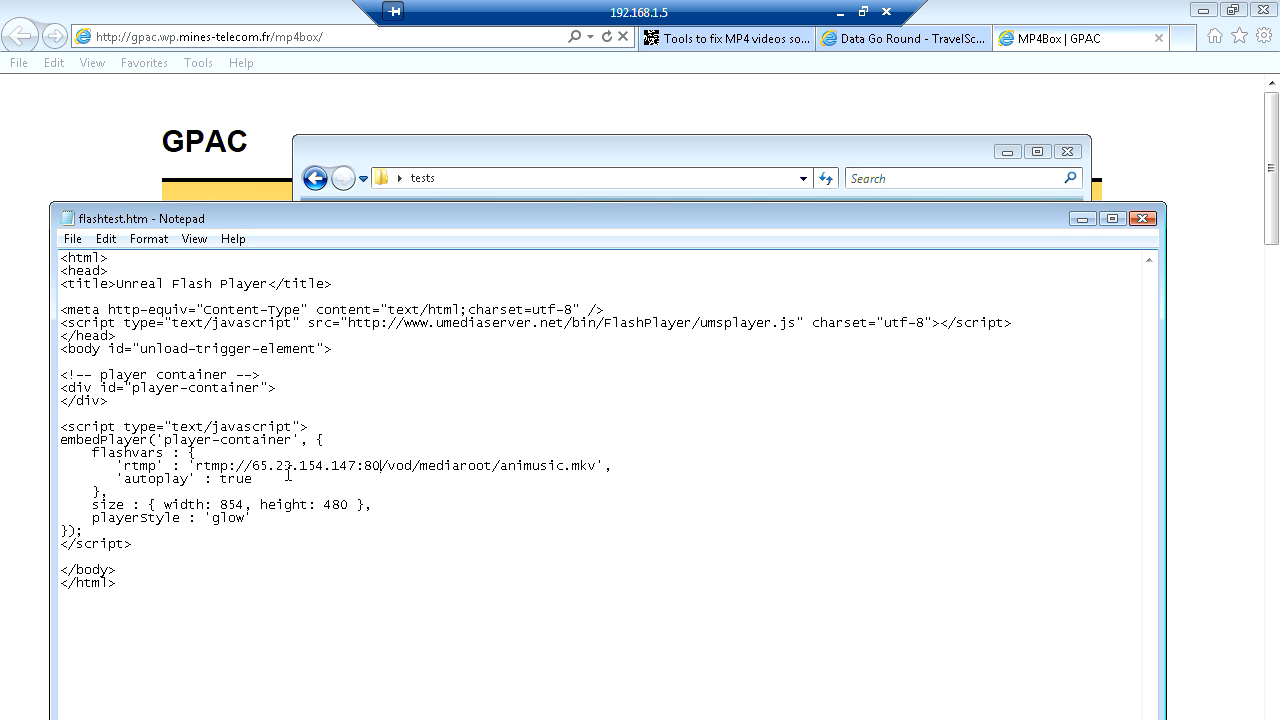
pyautogui.press('BackSpace')
pyautogui.press('BackSpace')
pyautogui.press('BackSpace')
pyautogui.press('BackSpace')
pyautogui.press('BackSpace')
pyautogui.press('BackSpace')
pyautogui.press('BackSpace')
pyautogui.press('BackSpace')
pyautogui.press('BackSpace')
pyautogui.press('BackSpace')
pyautogui.press('BackSpace')
pyautogui.press('BackSpace')
pyautogui.press('BackSpace')
pyautogui.press('BackSpace')
pyautogui.press('BackSpace')
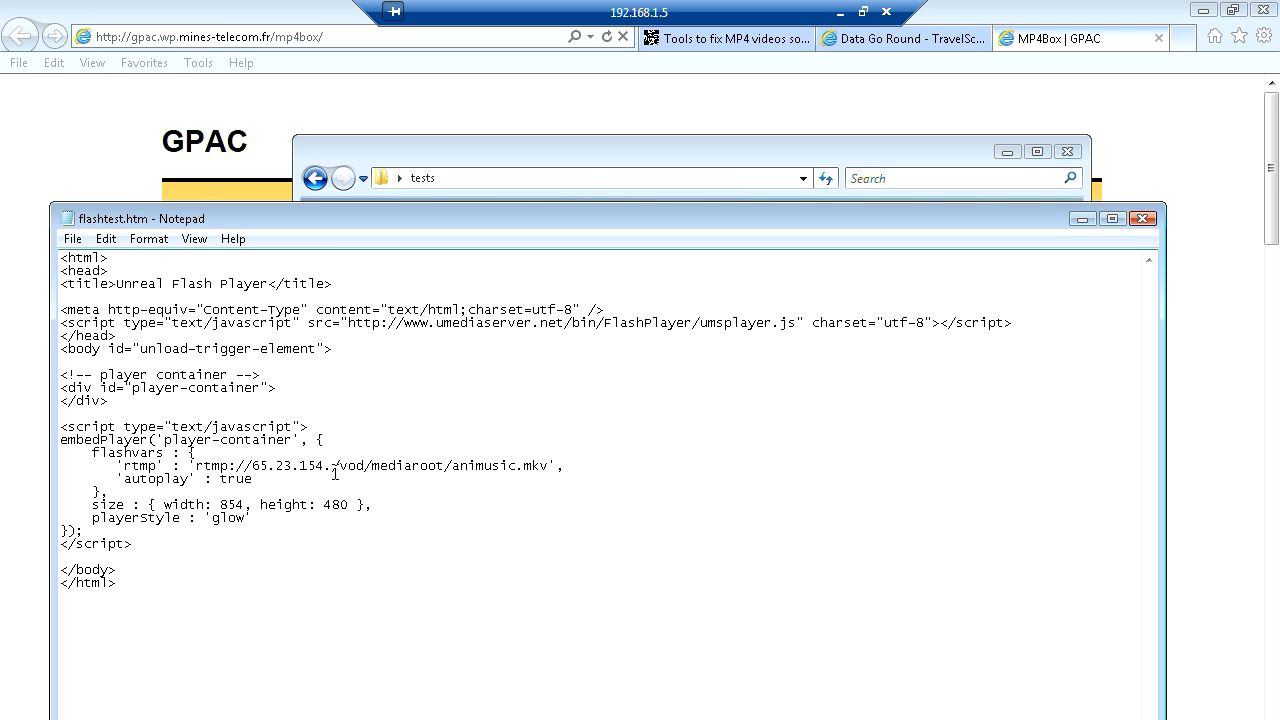
pyautogui.press('BackSpace')
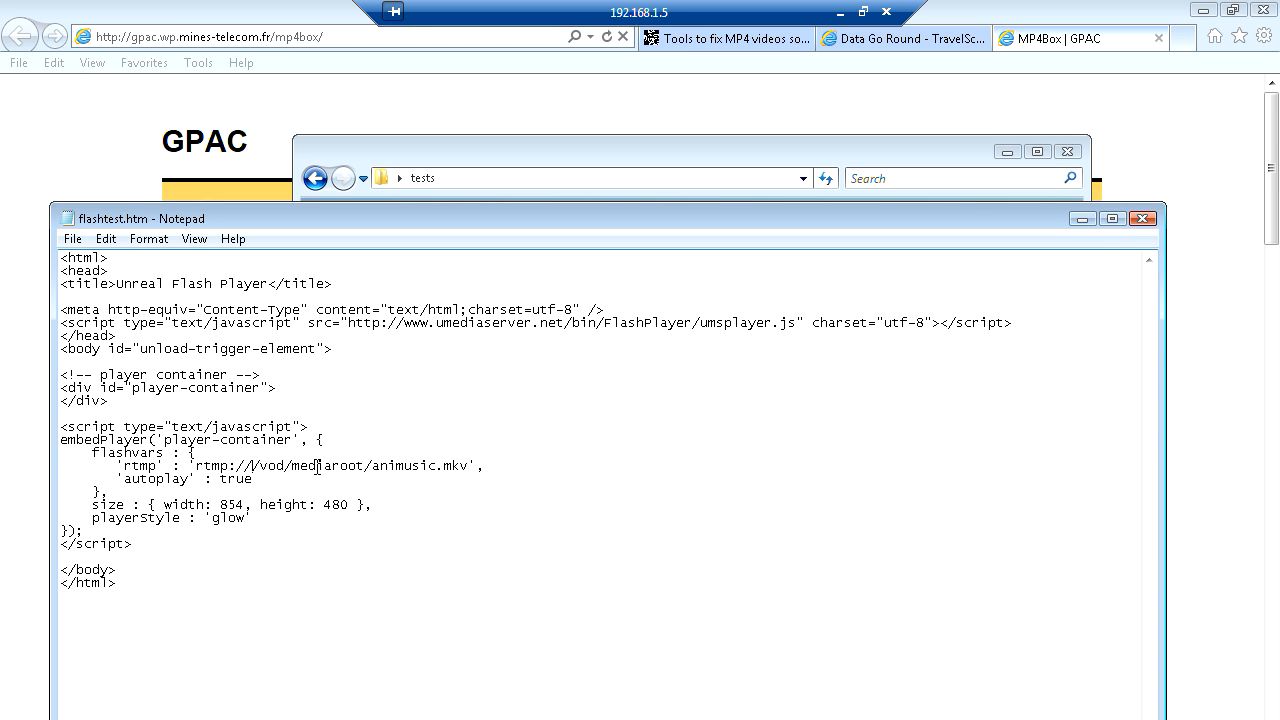
pyautogui.write('192.1')
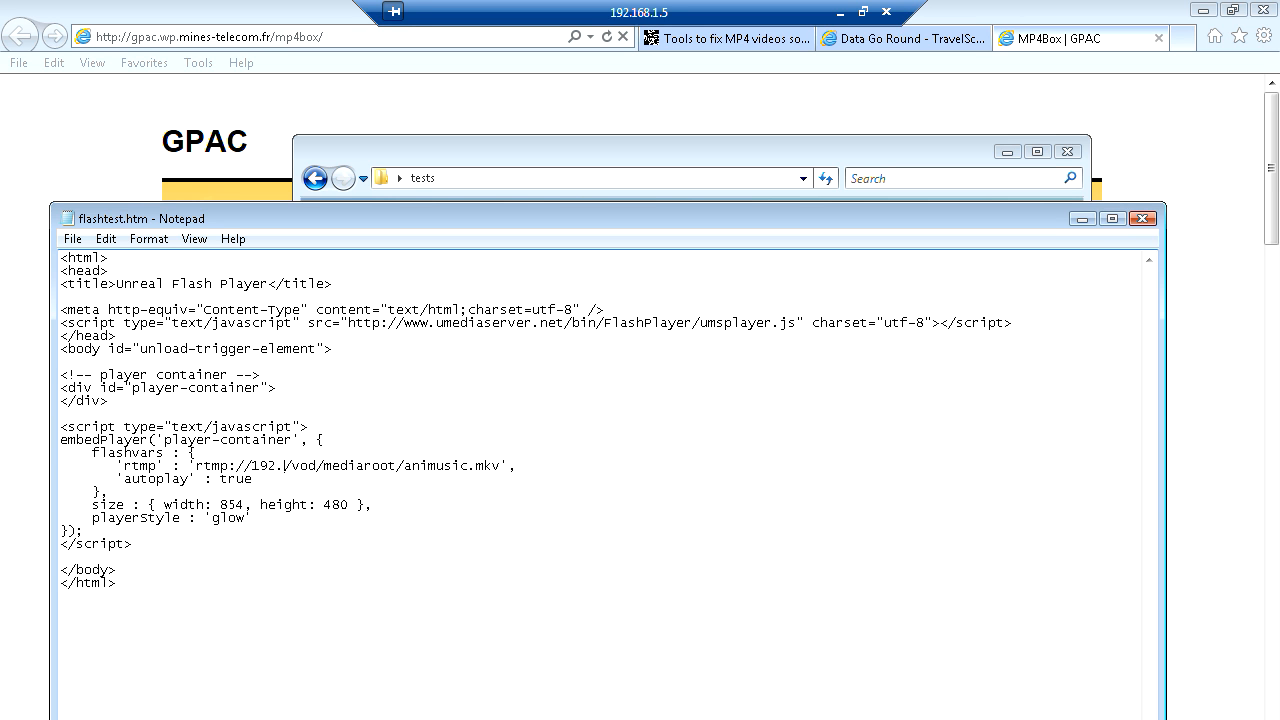
pyautogui.write('68.1.6')
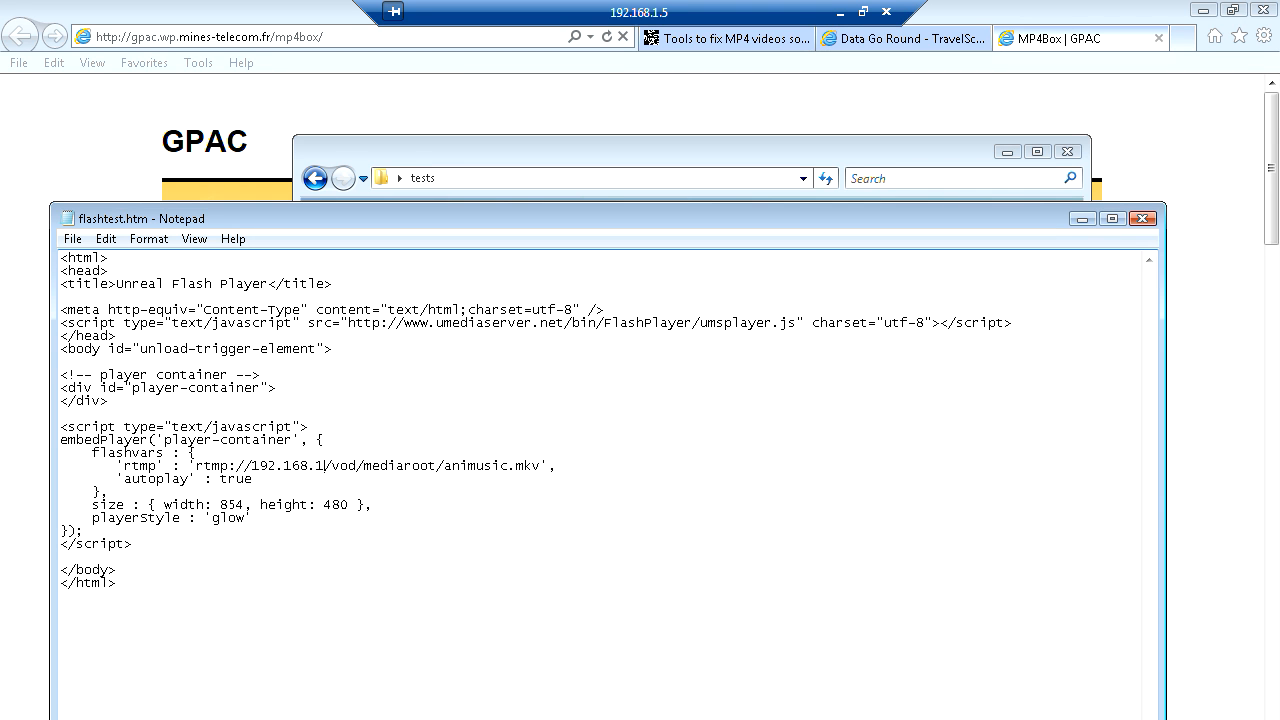
pyautogui.write(':5119')
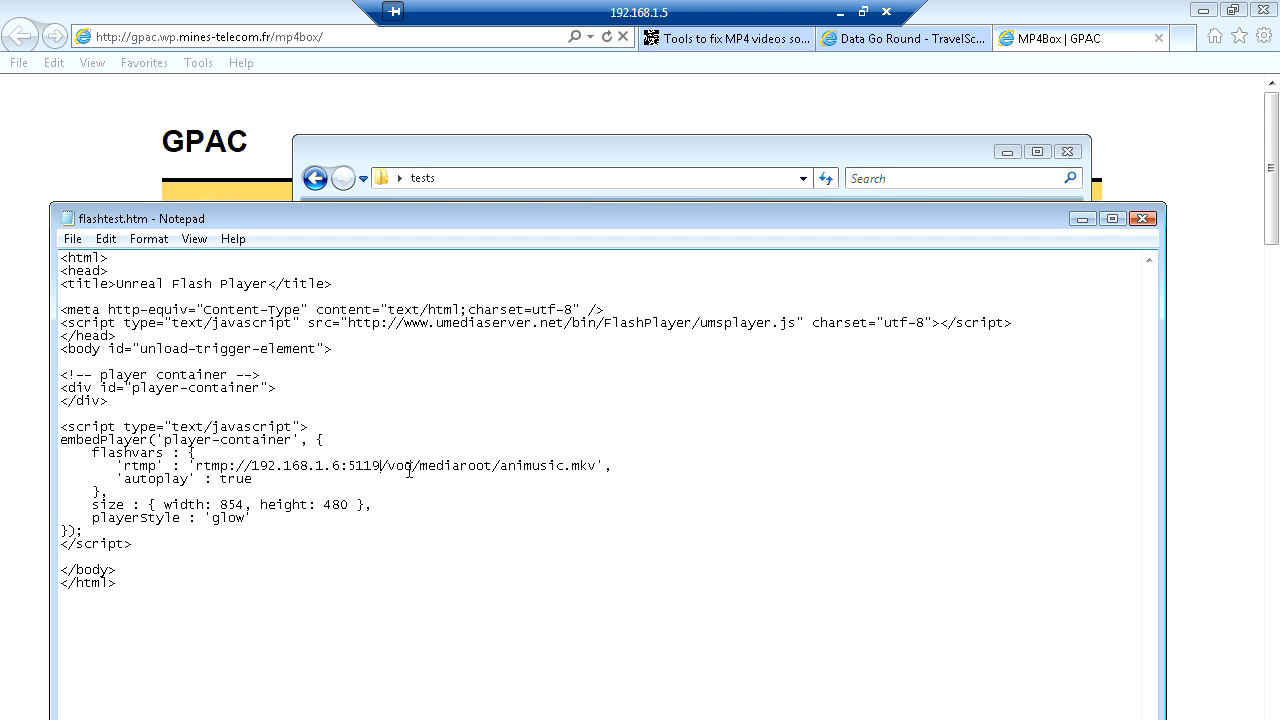
# Step: Set the virtual folder in the rtmp URL to clips
pyautogui.moveTo(414, 466)
pyautogui.mouseDown()
pyautogui.moveTo(62, 468)
pyautogui.moveTo(397, 471)
pyautogui.mouseUp()
pyautogui.click(418, 468)
pyautogui.moveTo(425, 466); pyautogui.dragTo(491, 469)
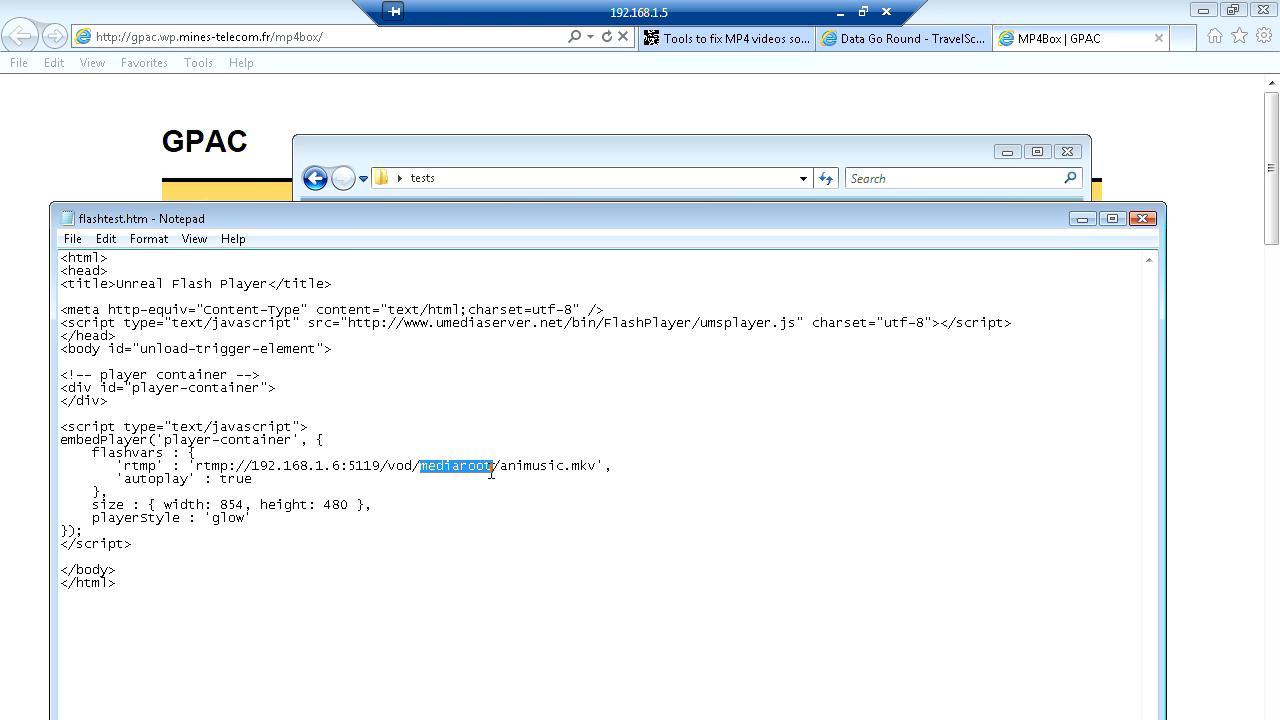
pyautogui.write('clips')
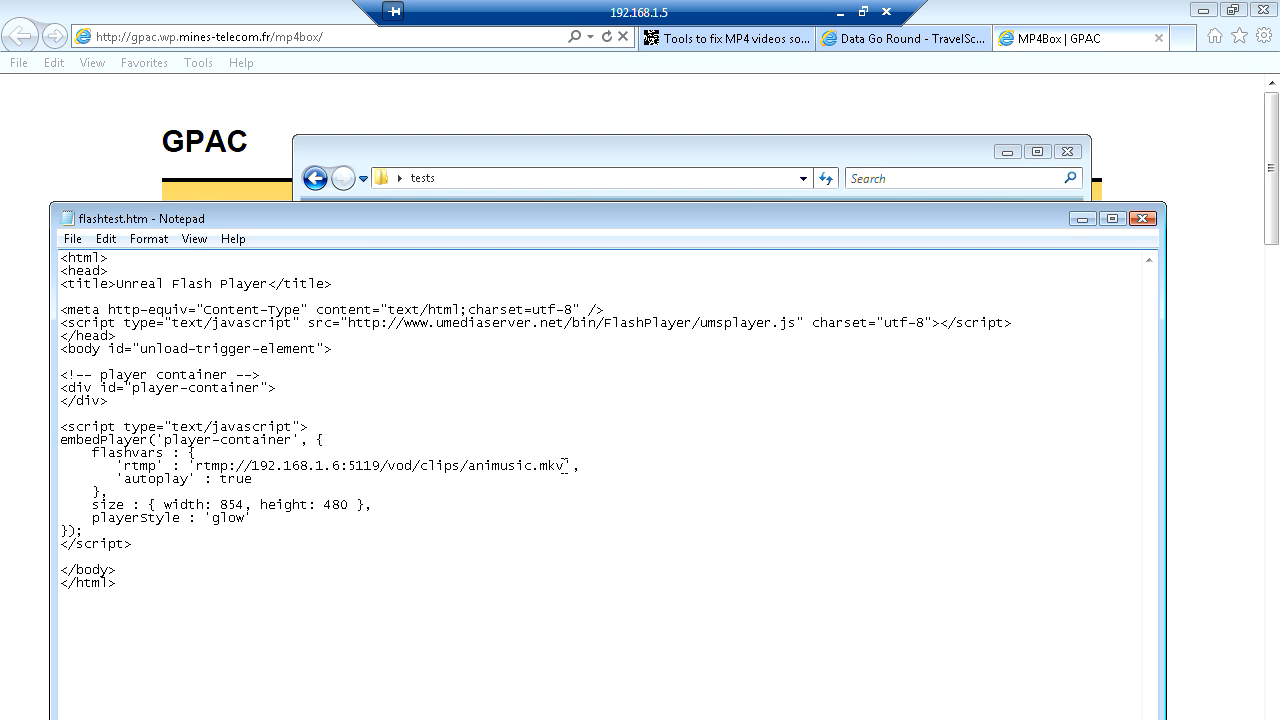
# Step: Set the media file name in the rtmp URL to bride.mp4 and clear the player width value
pyautogui.press('BackSpace')
pyautogui.press('BackSpace')
pyautogui.press('BackSpace')
pyautogui.press('BackSpace')
pyautogui.press('BackSpace')
pyautogui.press('BackSpace')
pyautogui.press('BackSpace')
pyautogui.press('BackSpace')
pyautogui.press('BackSpace')
pyautogui.press('BackSpace')
pyautogui.press('BackSpace')
pyautogui.press('BackSpace')
pyautogui.press('BackSpace')
pyautogui.press('BackSpace')
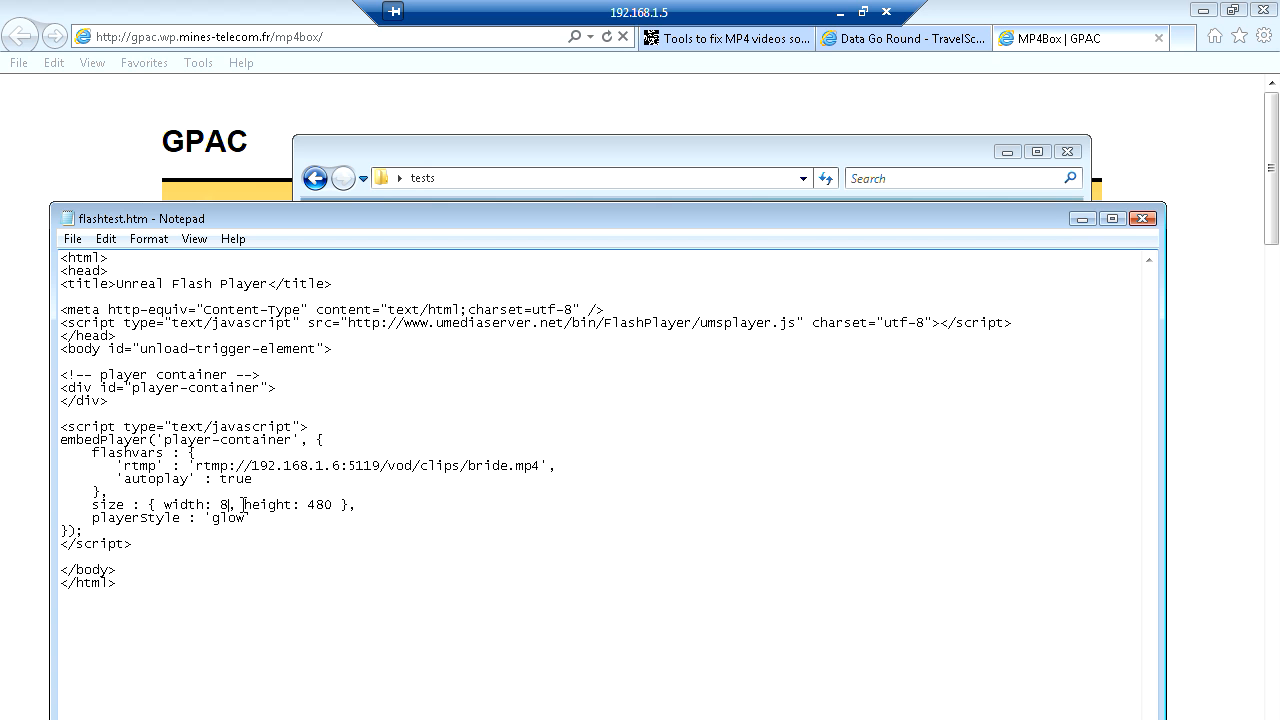
# Step: Set the player width to 640 and save flashtest.htm
pyautogui.write('640')
pyautogui.click(76, 245)
pyautogui.click(107, 305)
pyautogui.click(73, 240)
pyautogui.click(108, 305)
# Step: Open flashtest.htm from the tests folder in the browser and check the playing video's Flash Player version entry
pyautogui.click(430, 160)
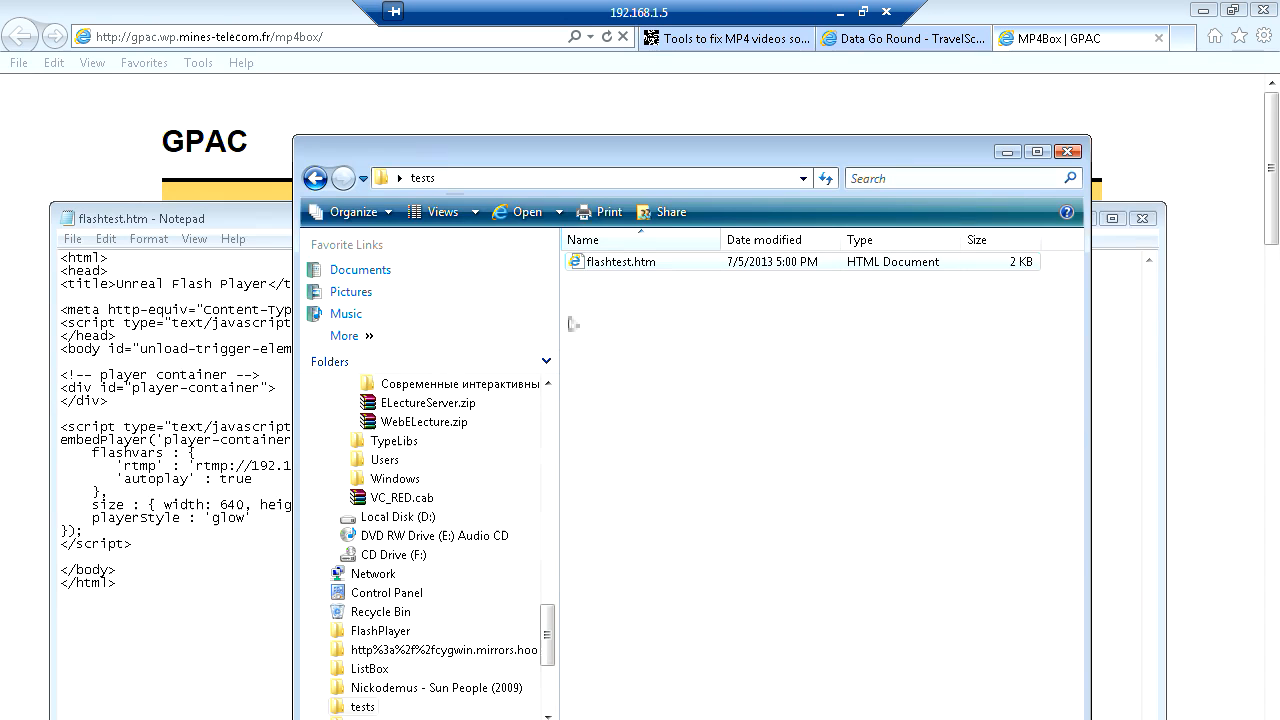
pyautogui.doubleClick(622, 262)
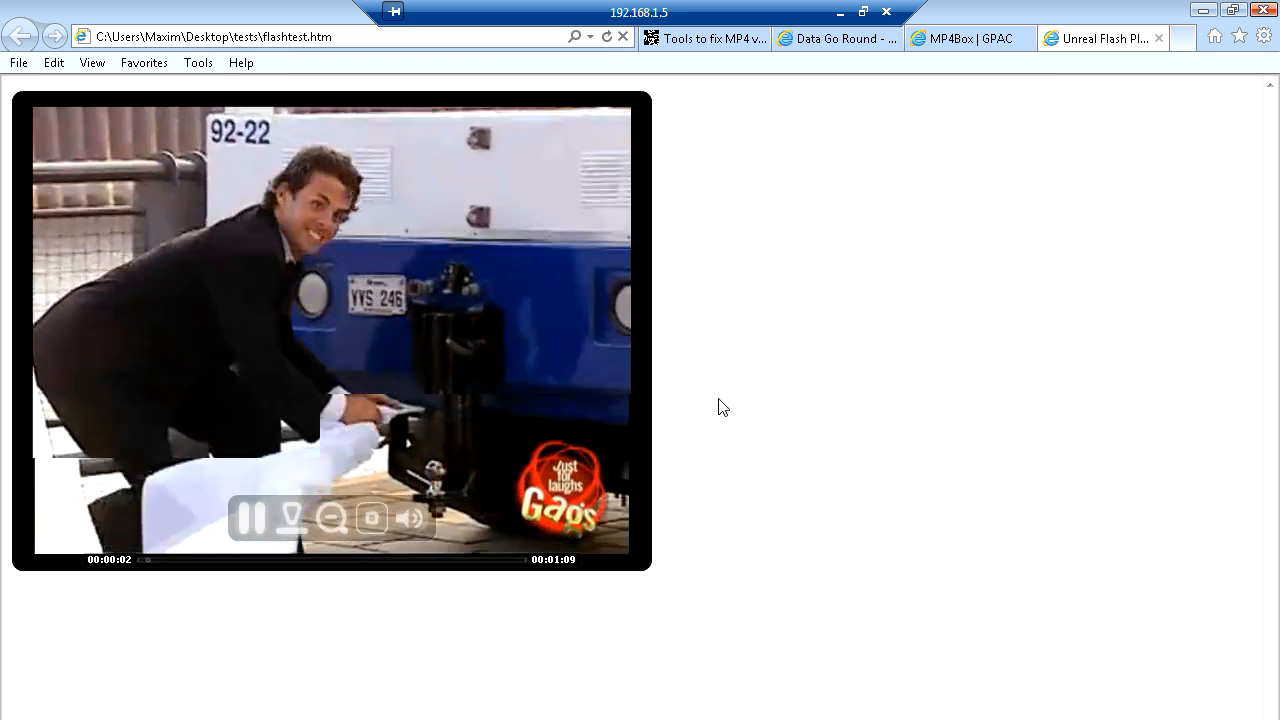
pyautogui.rightClick(440, 351)
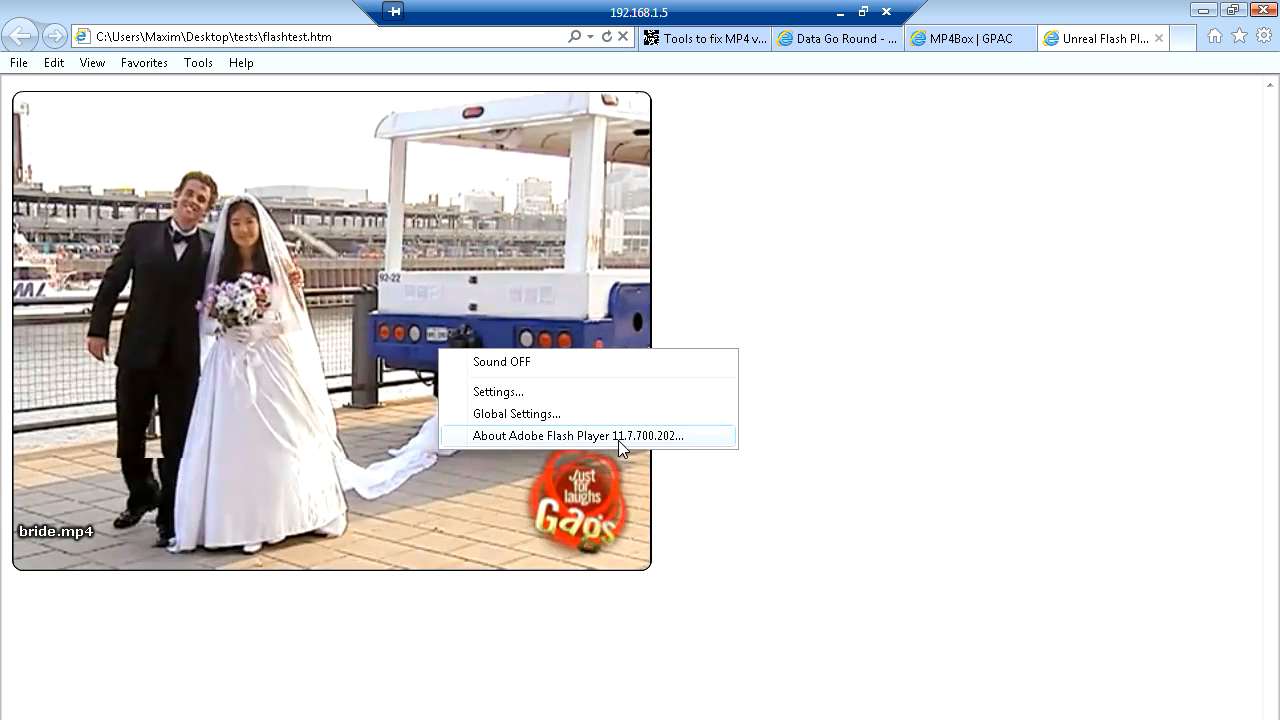
pyautogui.click(505, 237)
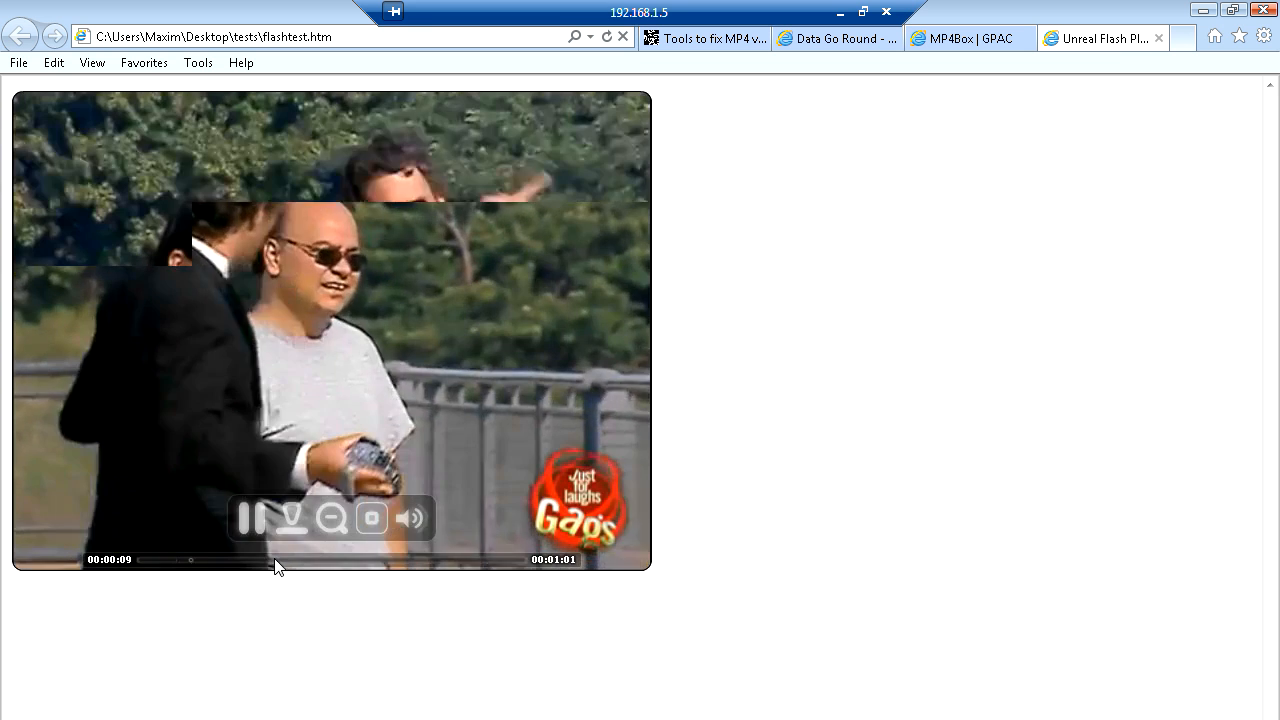
# Step: Seek forward in the streamed clip, pause it and close the test page
pyautogui.click(278, 568)
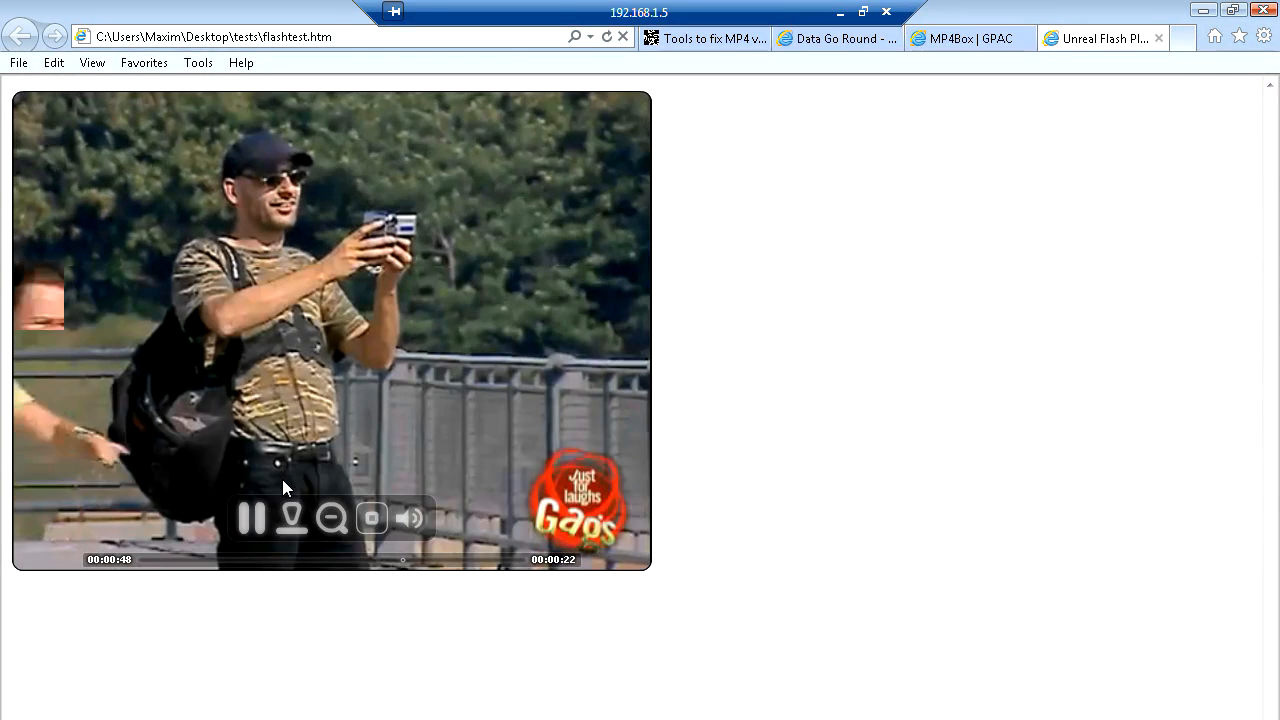
pyautogui.click(252, 518)
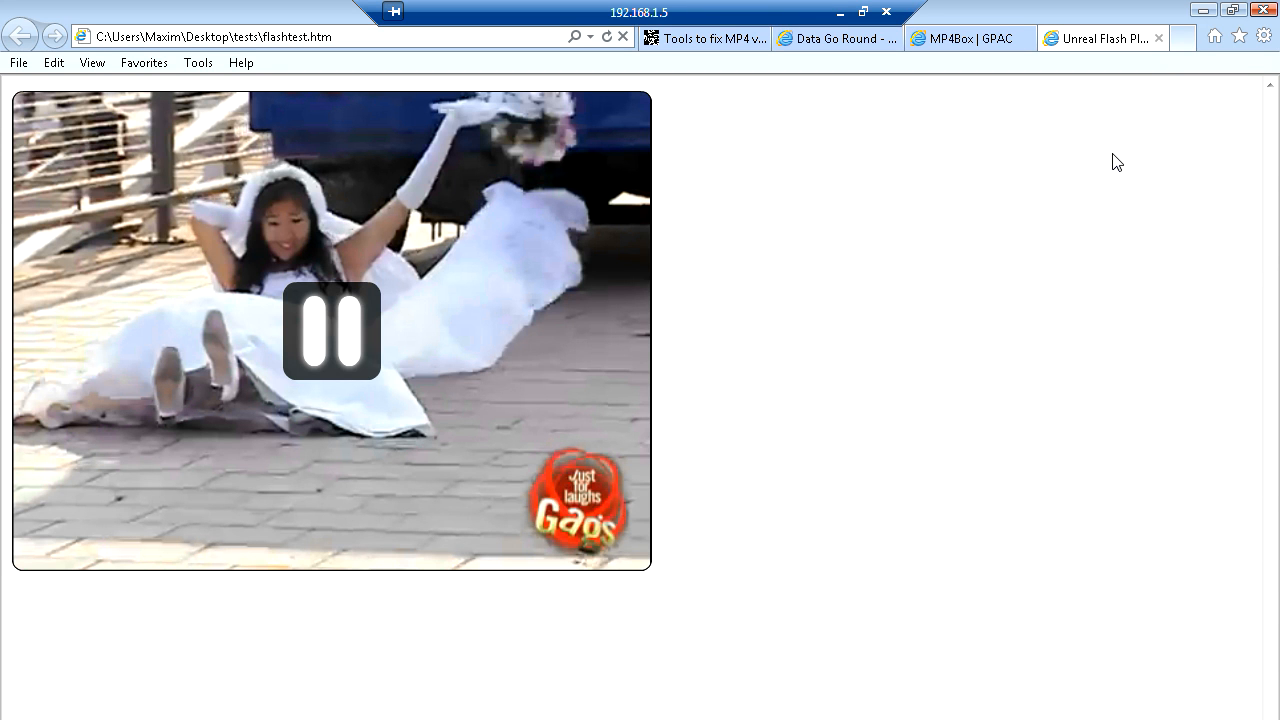
pyautogui.click(1159, 38)
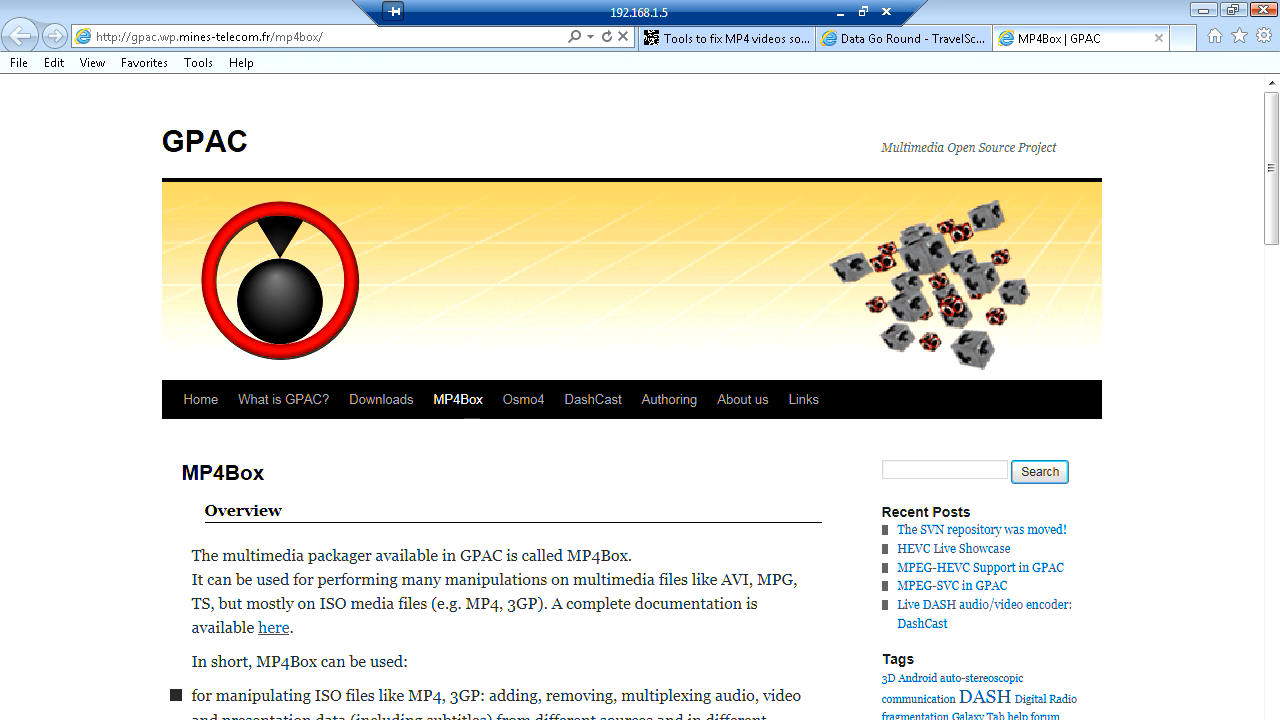
# Step: Open umediaserver.net in a new browser tab and go to the Demos page of Unreal Media Server
pyautogui.click(1182, 38)
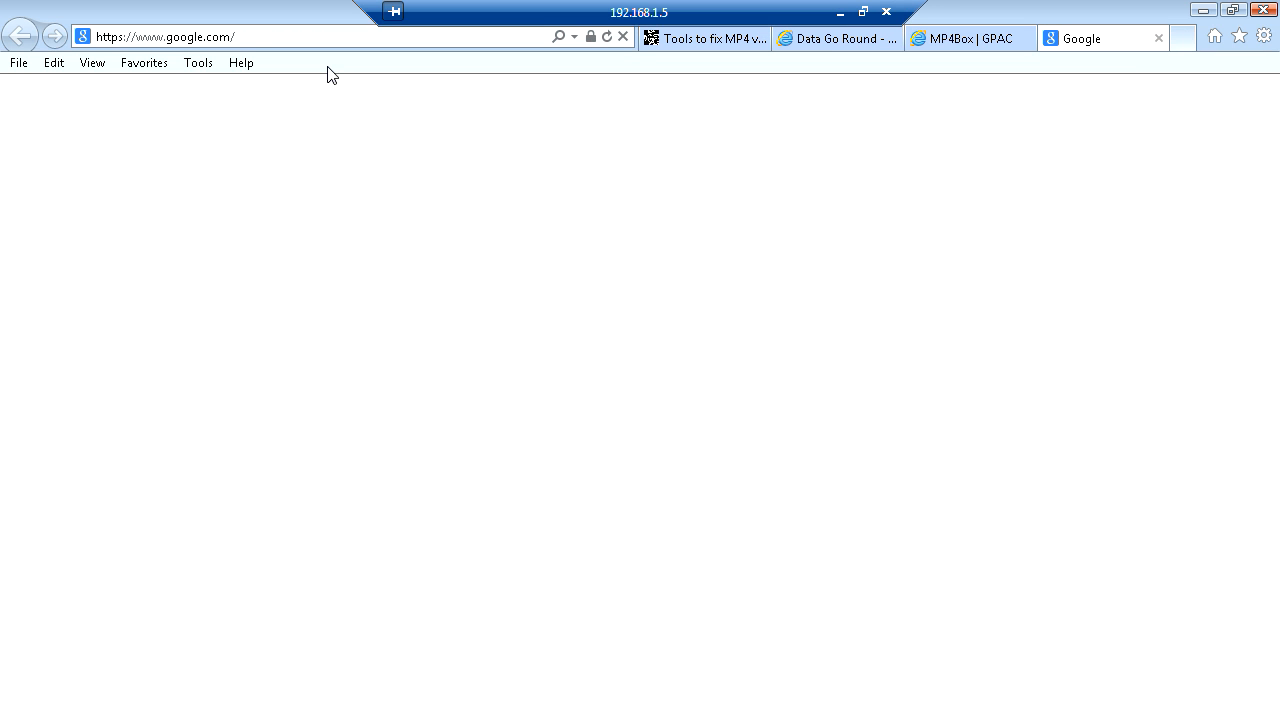
pyautogui.click(233, 37)
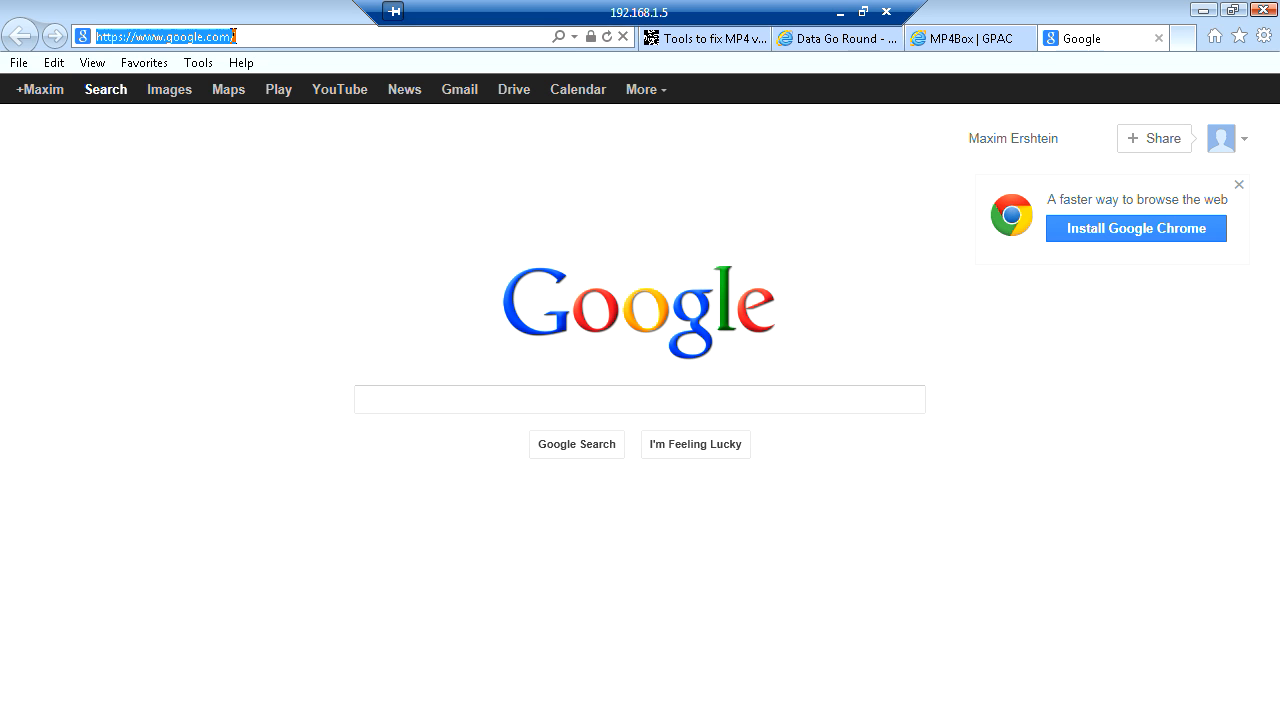
pyautogui.write('umediaserver.net/')
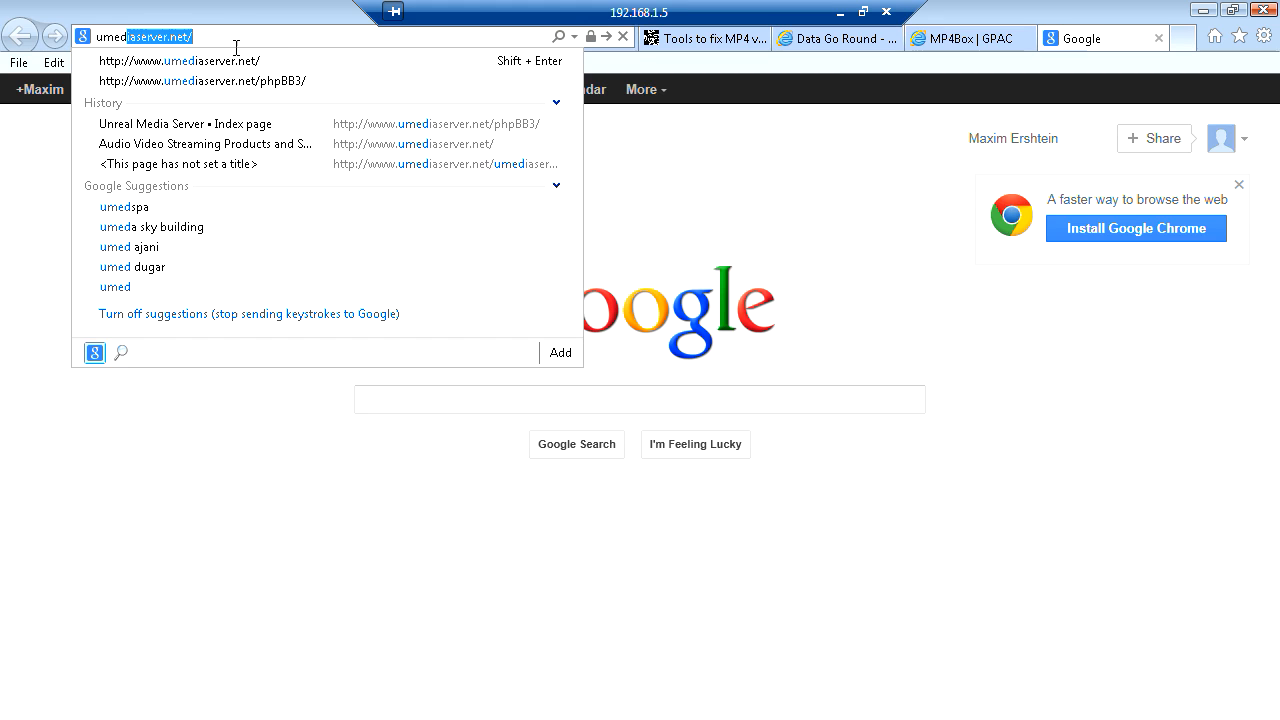
pyautogui.click(245, 64)
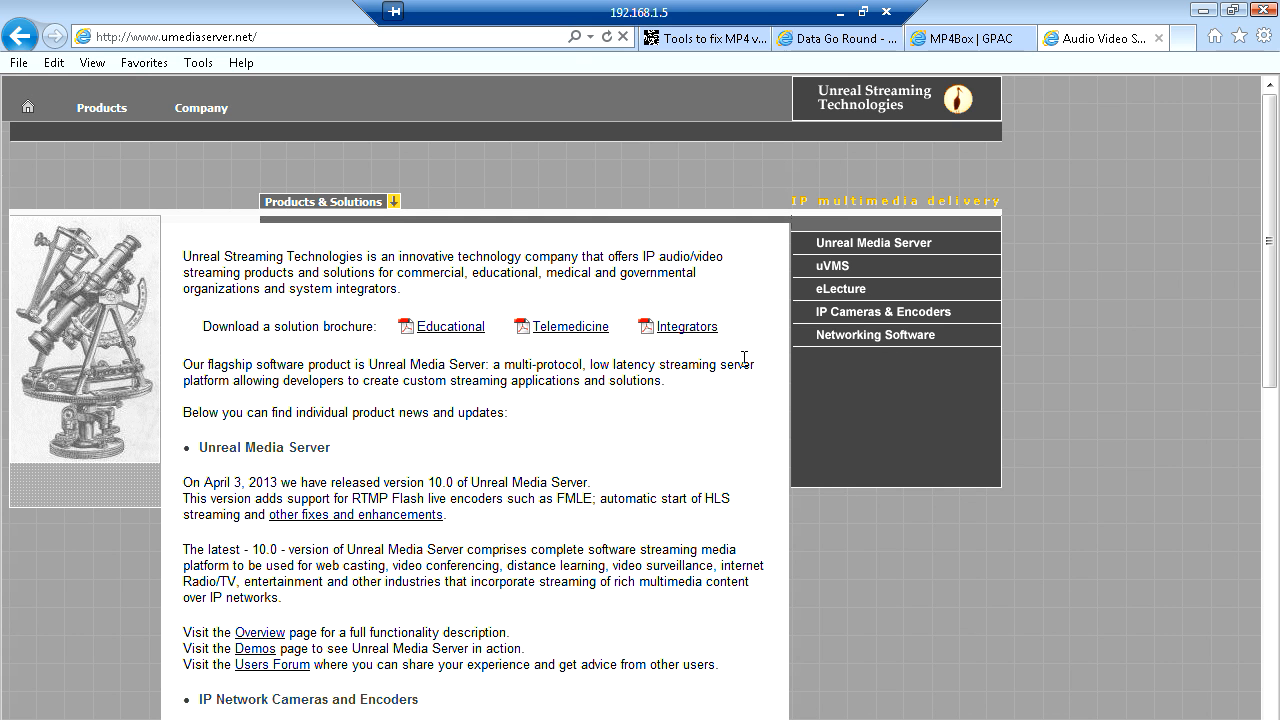
pyautogui.click(897, 249)
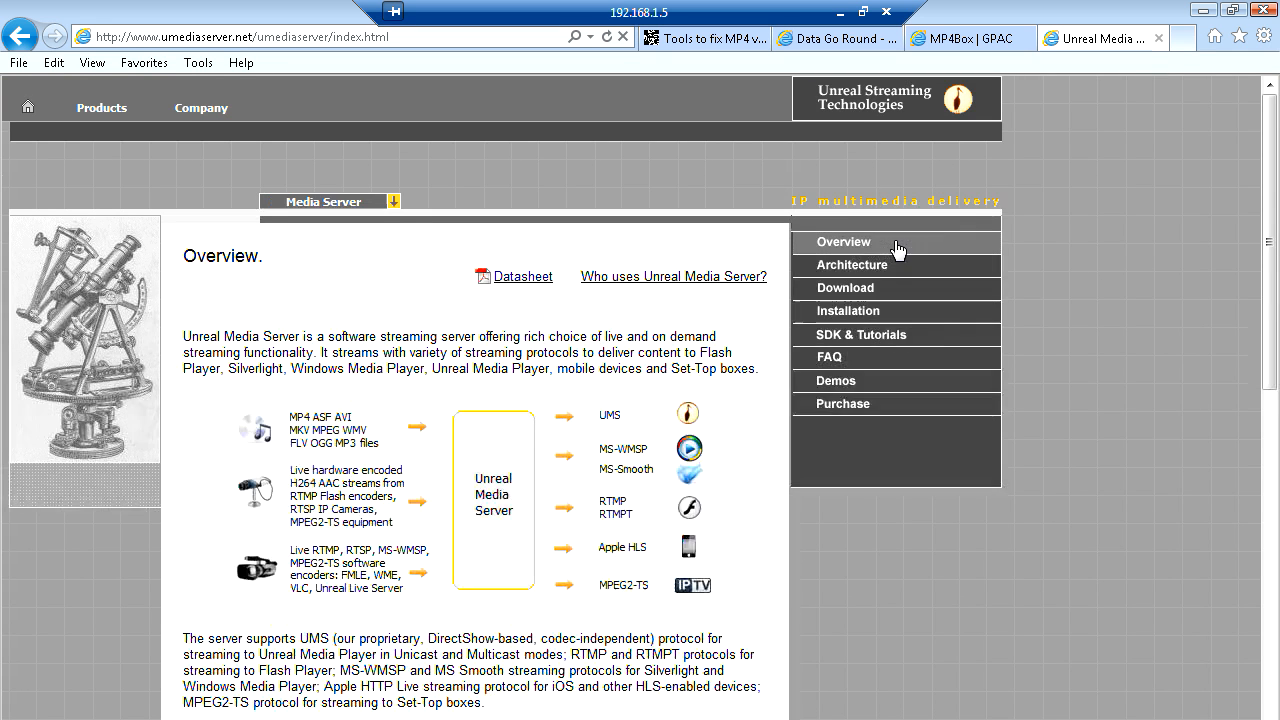
pyautogui.click(856, 387)
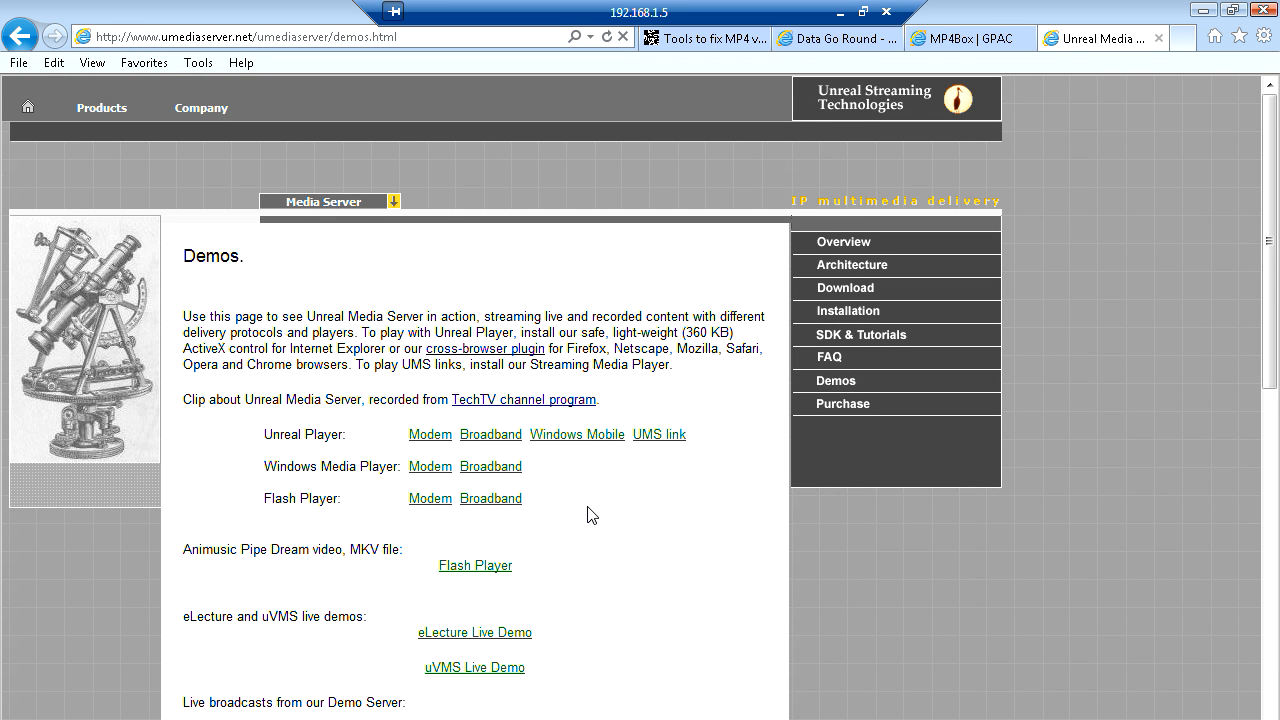
# Step: Play the Unreal Player Broadband demo clip, stop it and view the source of its player page
pyautogui.click(495, 436)
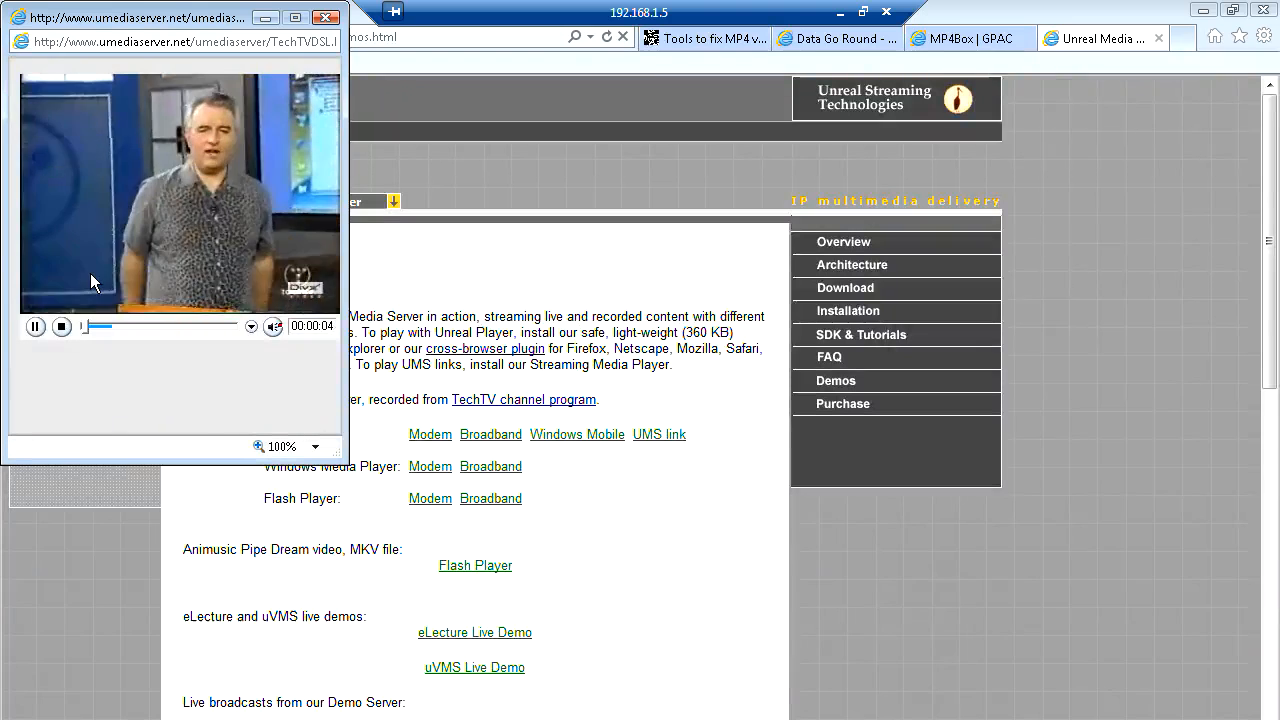
pyautogui.click(61, 327)
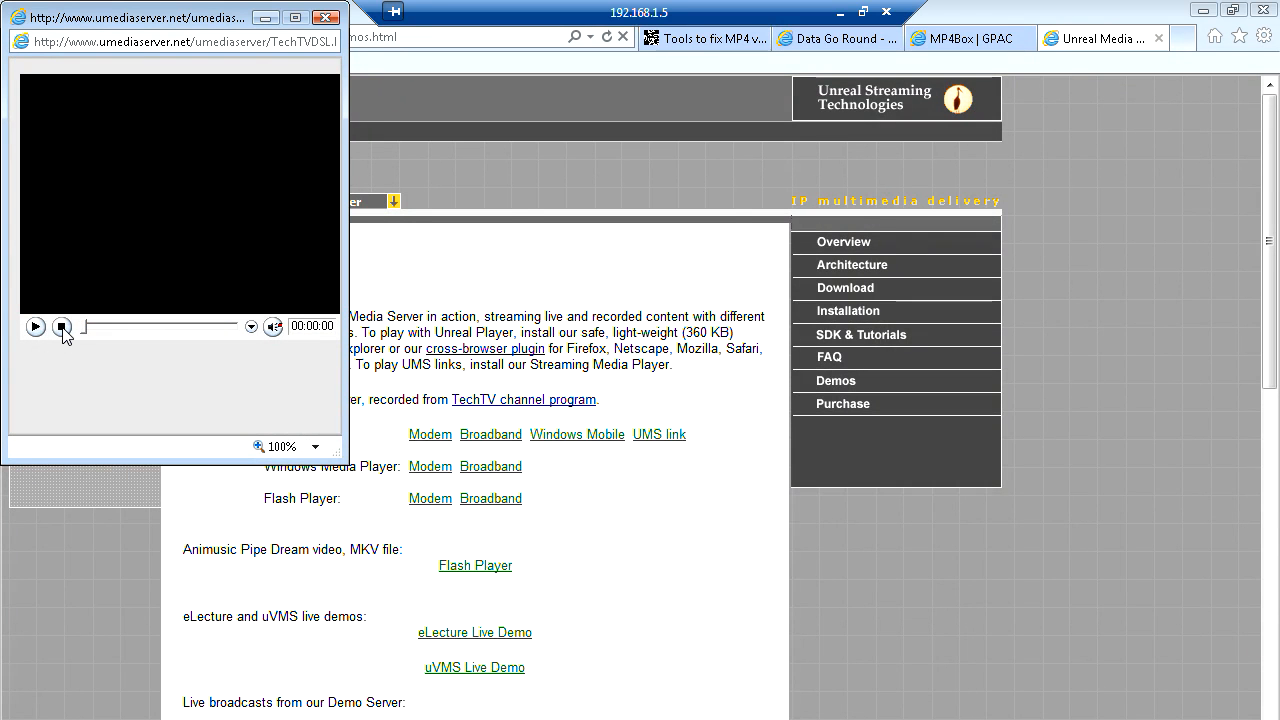
pyautogui.rightClick(114, 360)
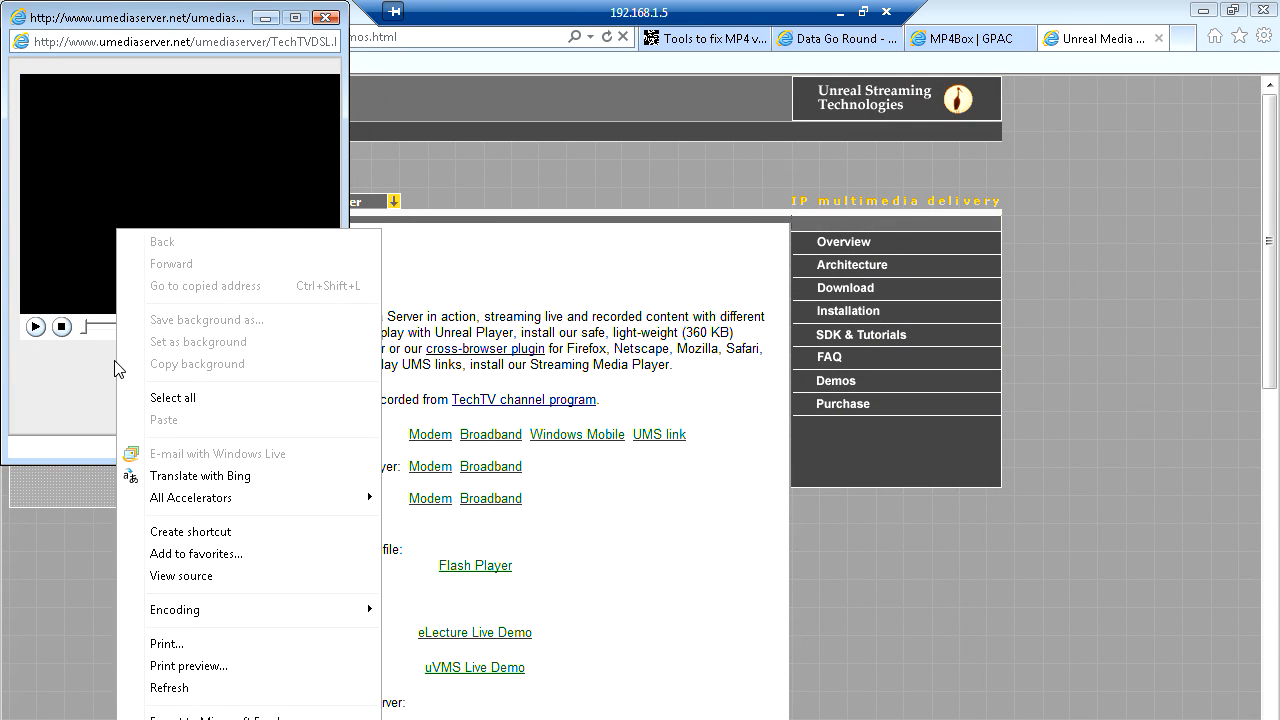
pyautogui.click(202, 578)
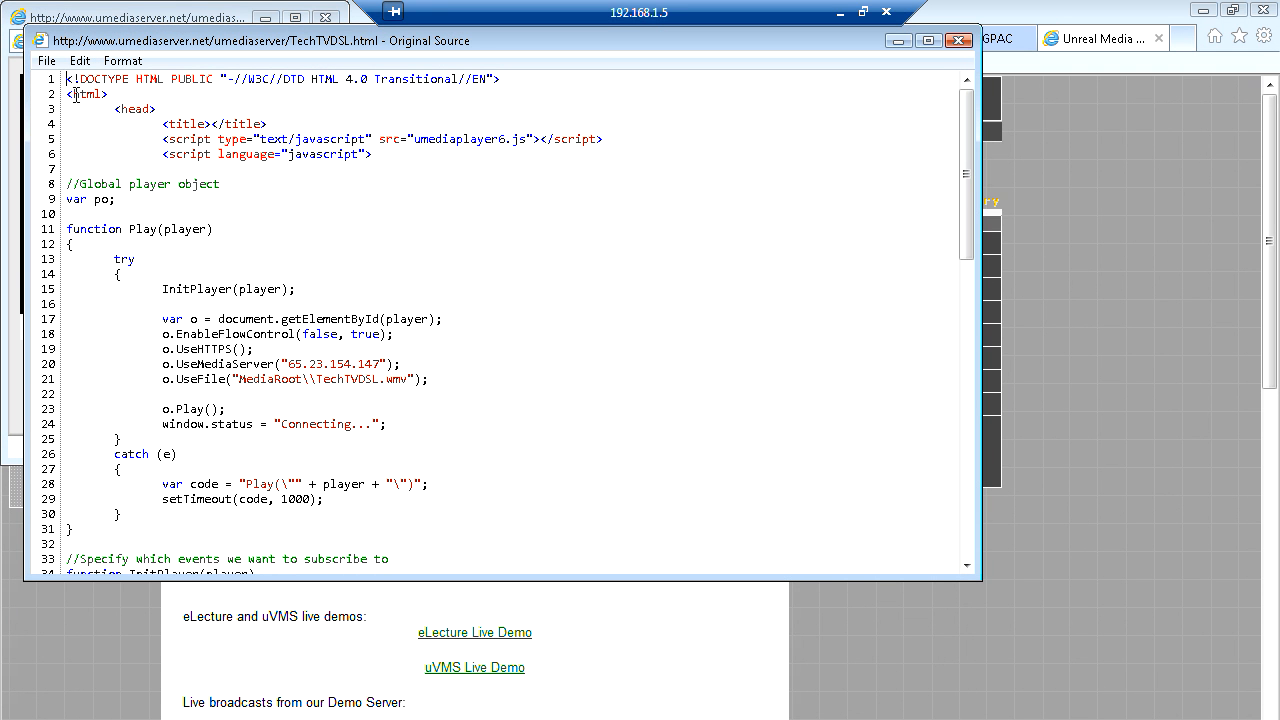
# Step: Save the page source as SMPTest.htm in the tests folder and close the source and demo player windows
pyautogui.click(46, 60)
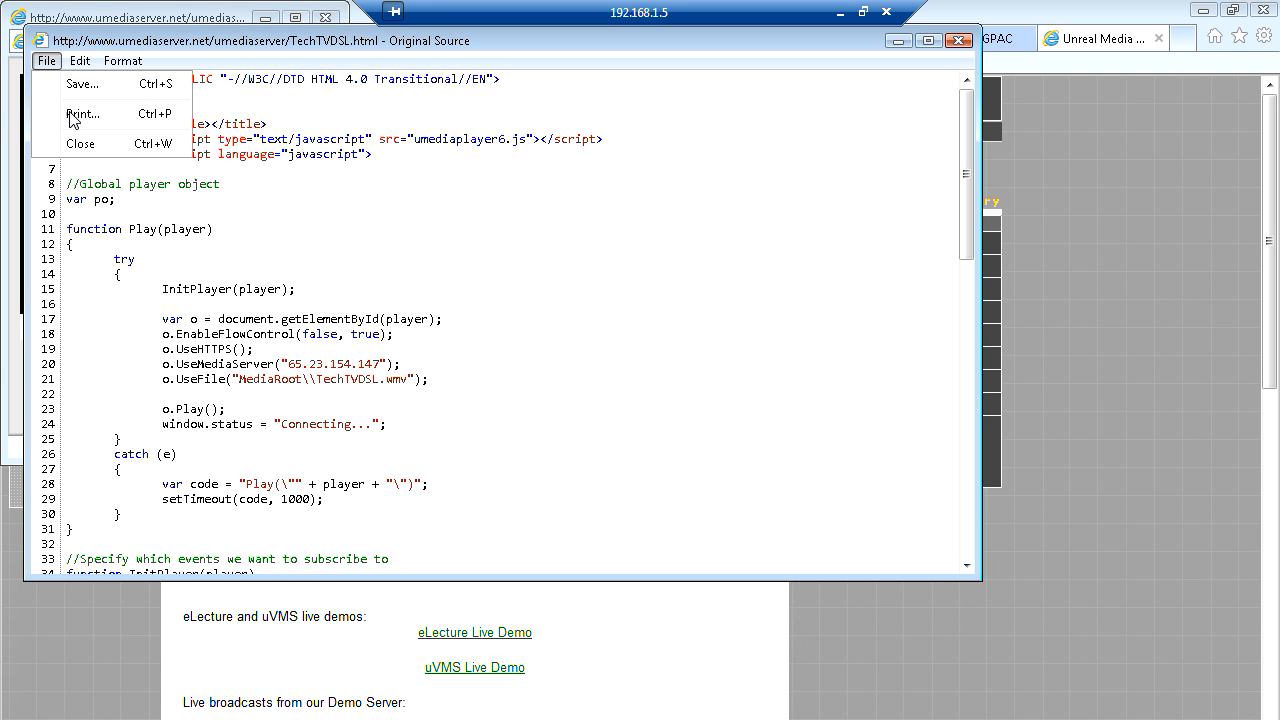
pyautogui.click(114, 86)
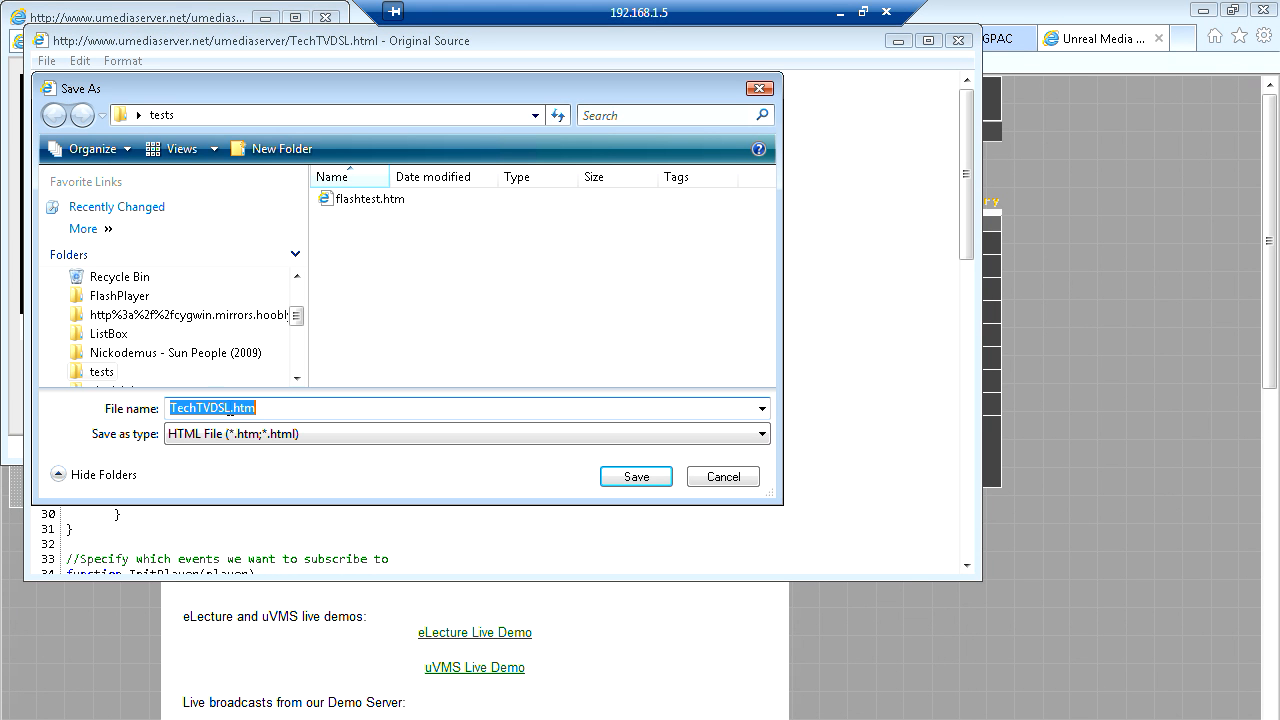
pyautogui.doubleClick(231, 408)
pyautogui.write('SMP')
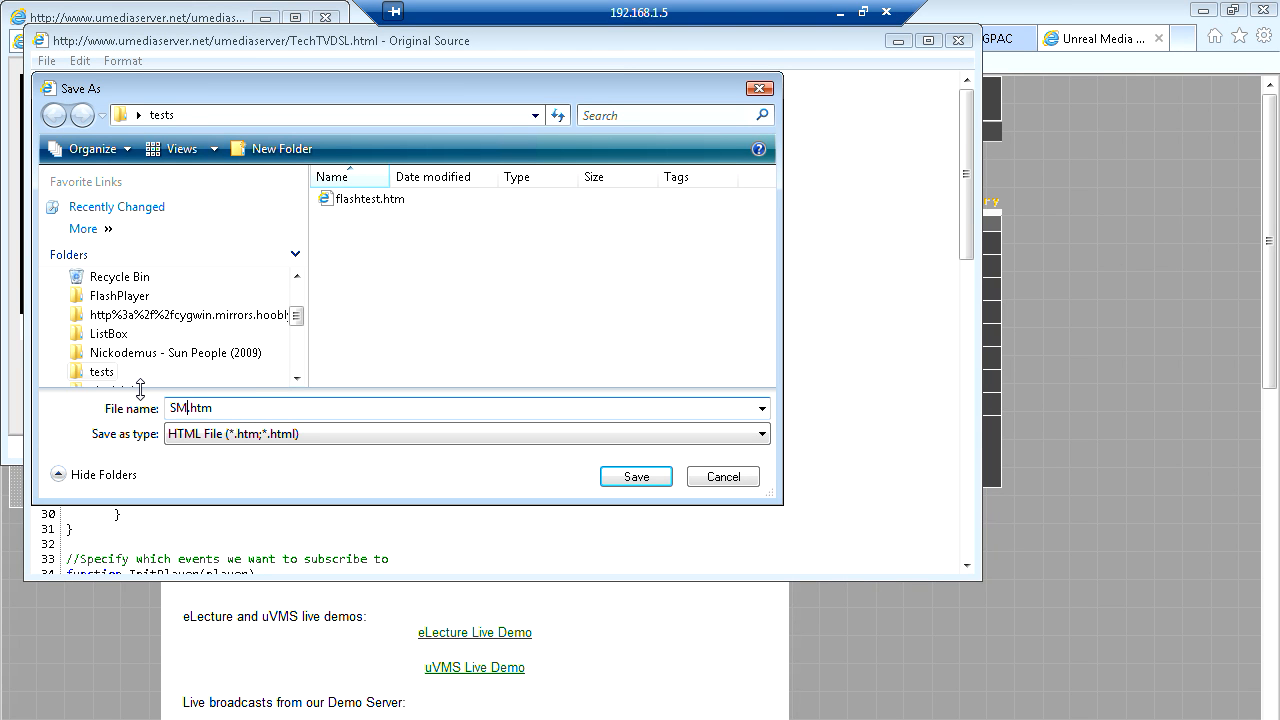
pyautogui.write('Test')
pyautogui.click(638, 478)
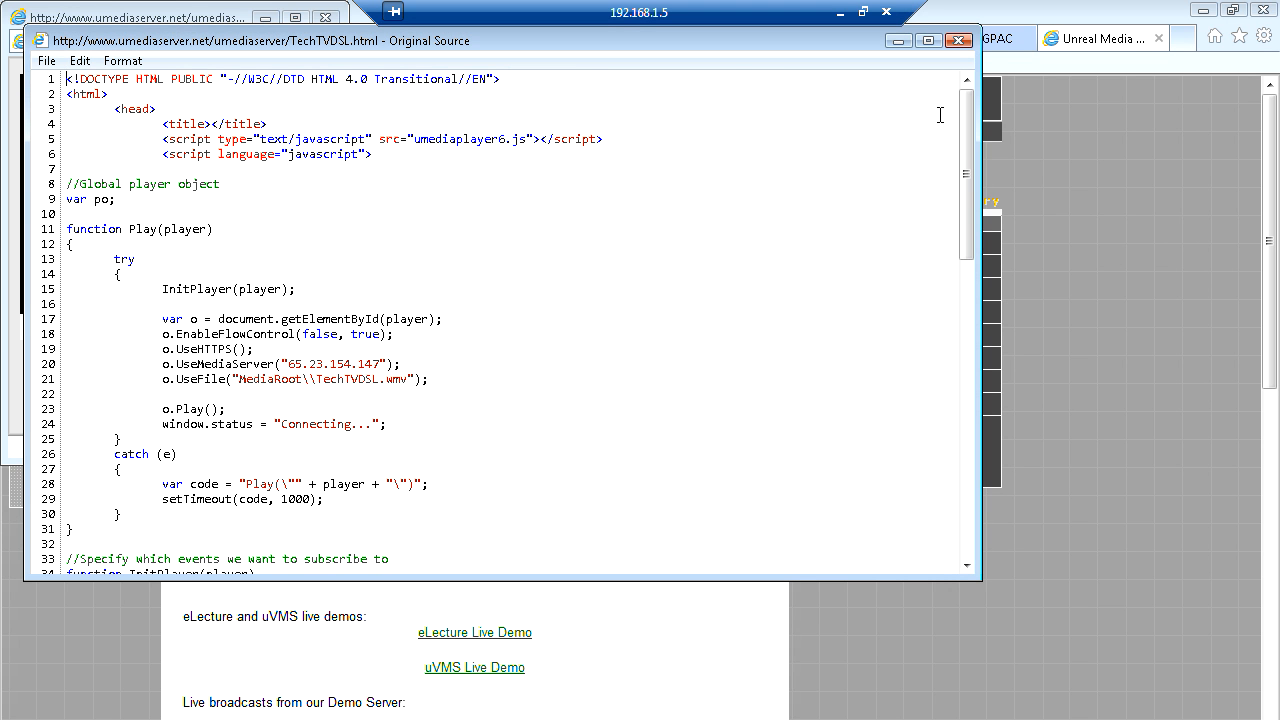
pyautogui.click(961, 42)
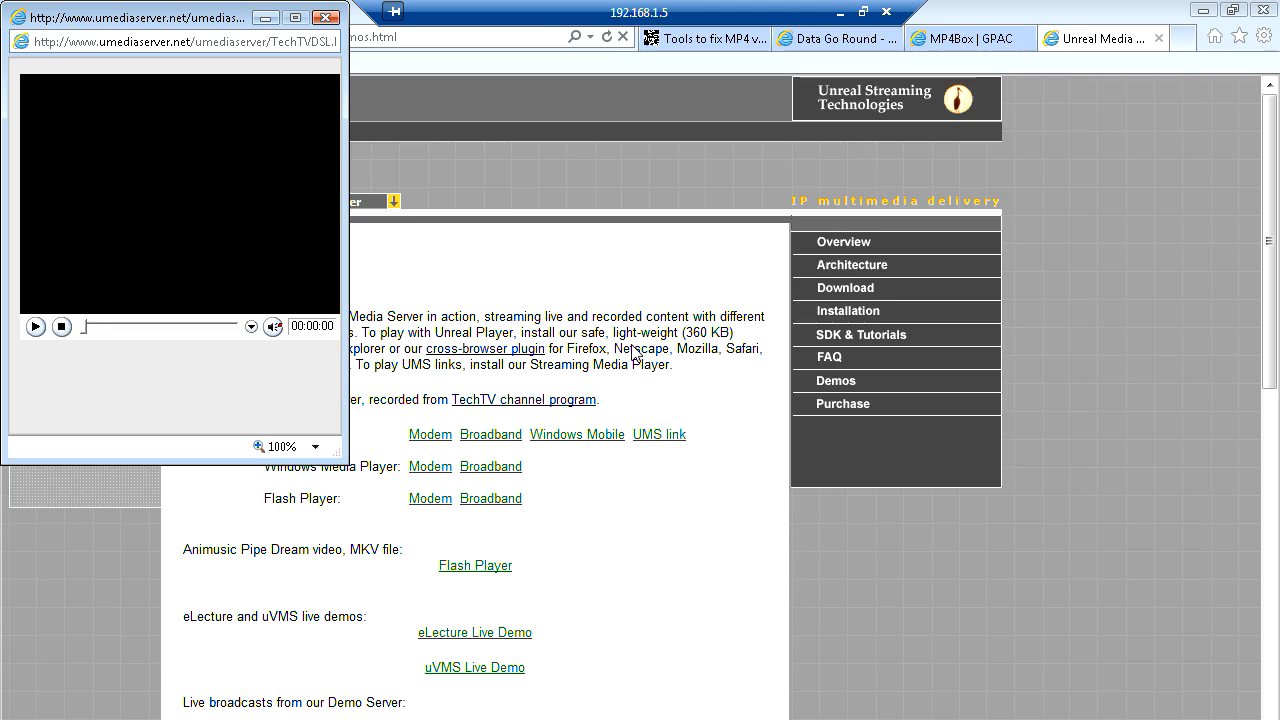
pyautogui.click(327, 18)
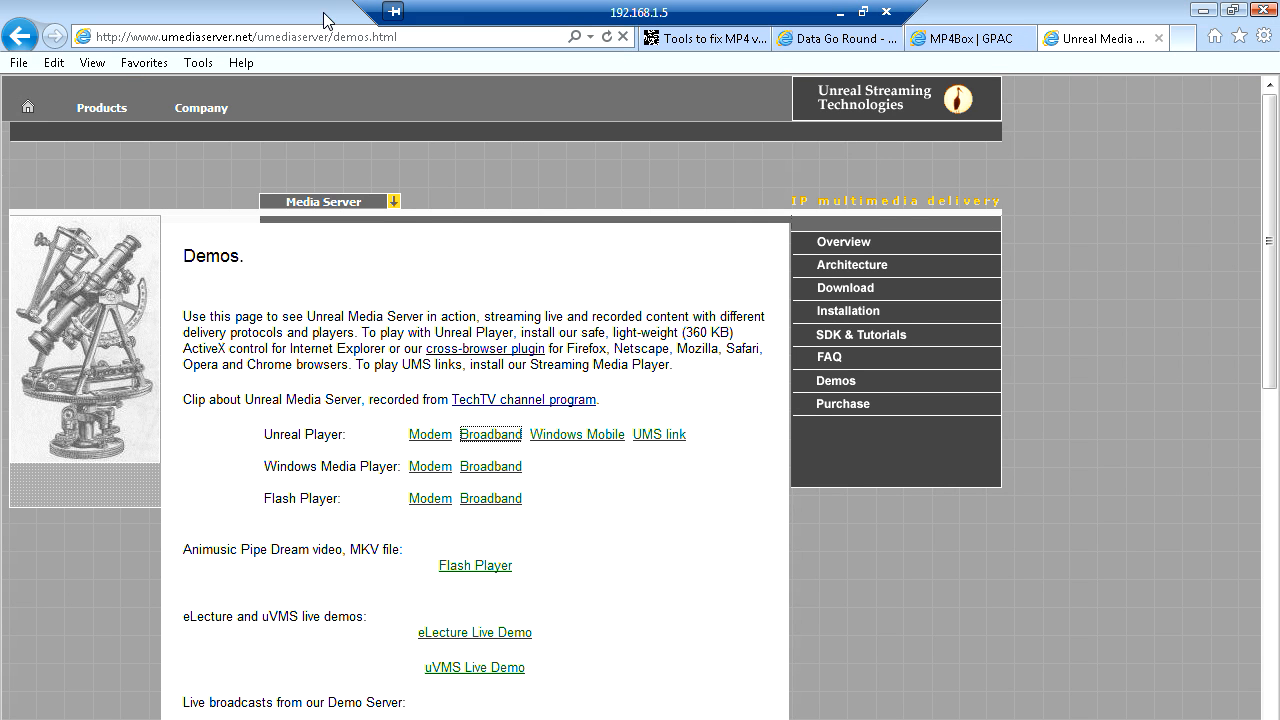
# Step: Open SMPTest.htm from the tests folder in Notepad
pyautogui.click(300, 719)
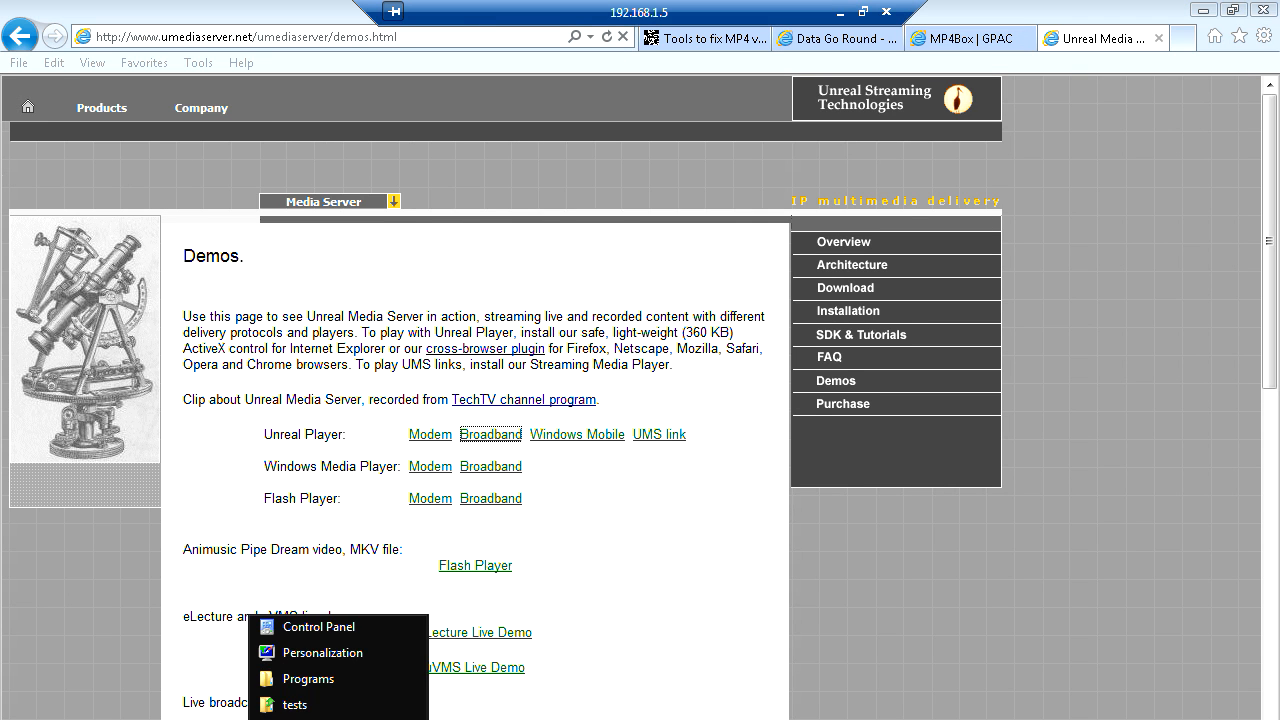
pyautogui.click(286, 703)
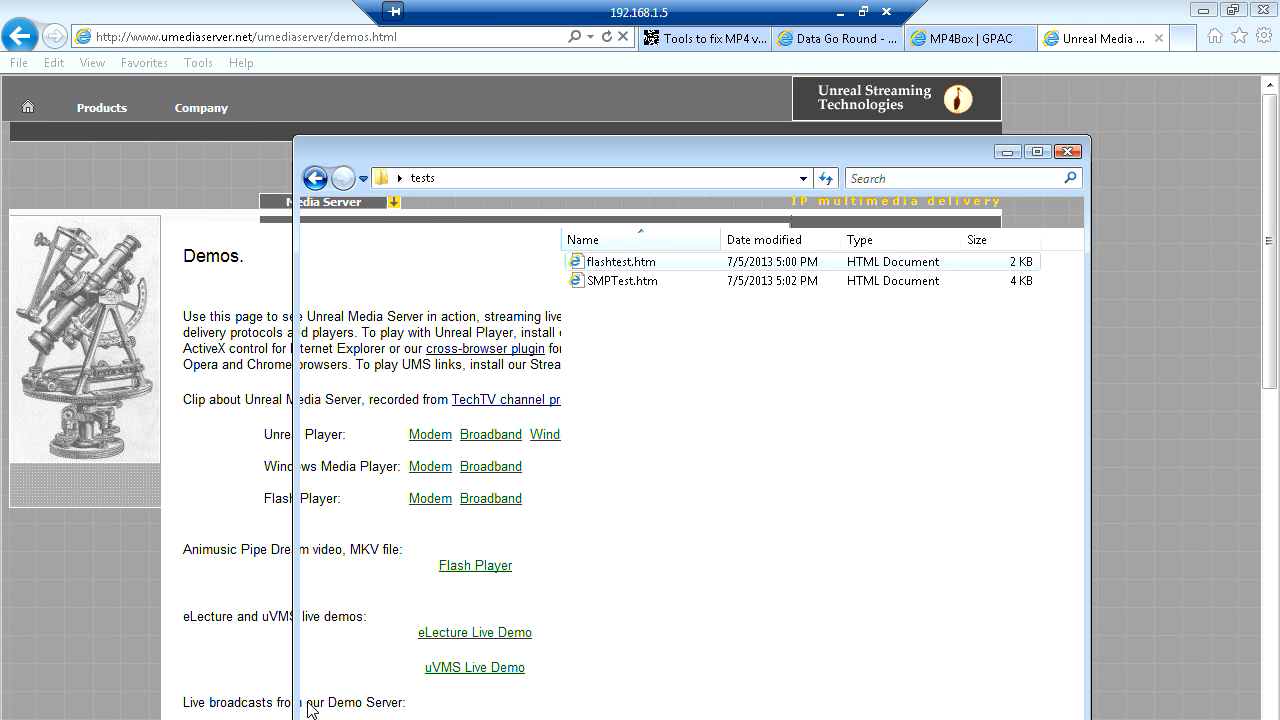
pyautogui.click(632, 287)
pyautogui.rightClick(632, 284)
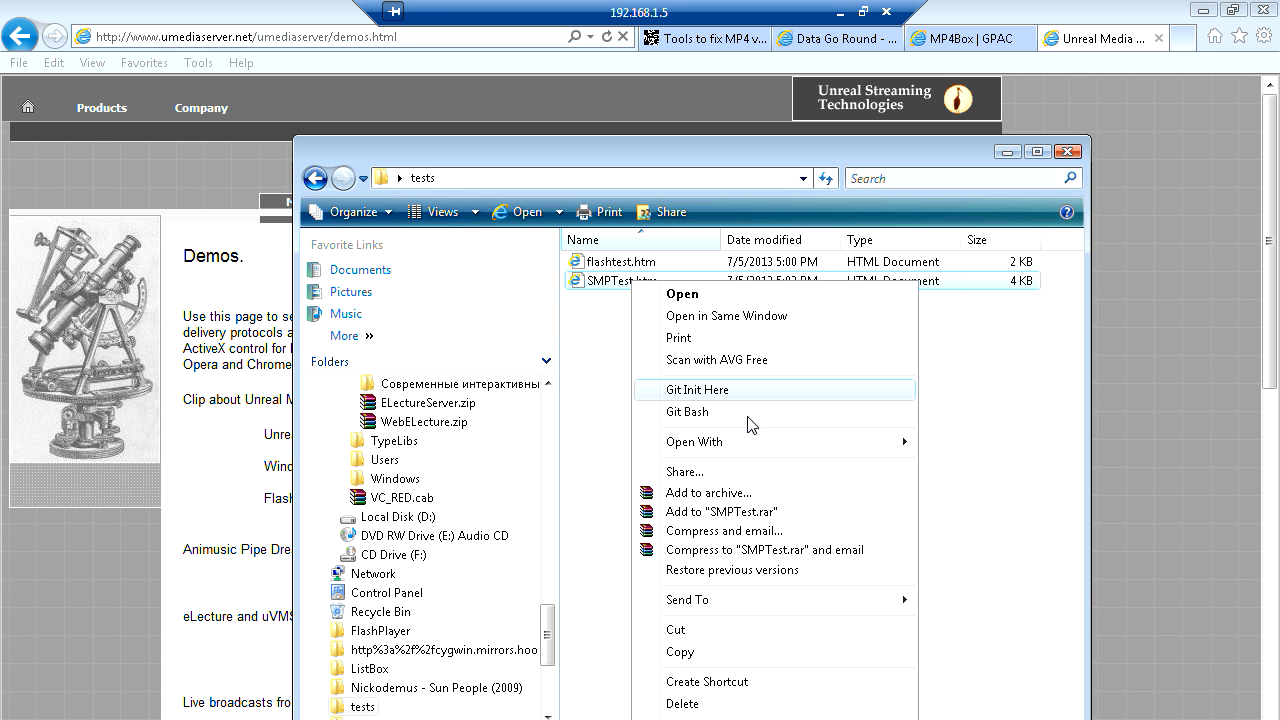
pyautogui.moveTo(767, 444)
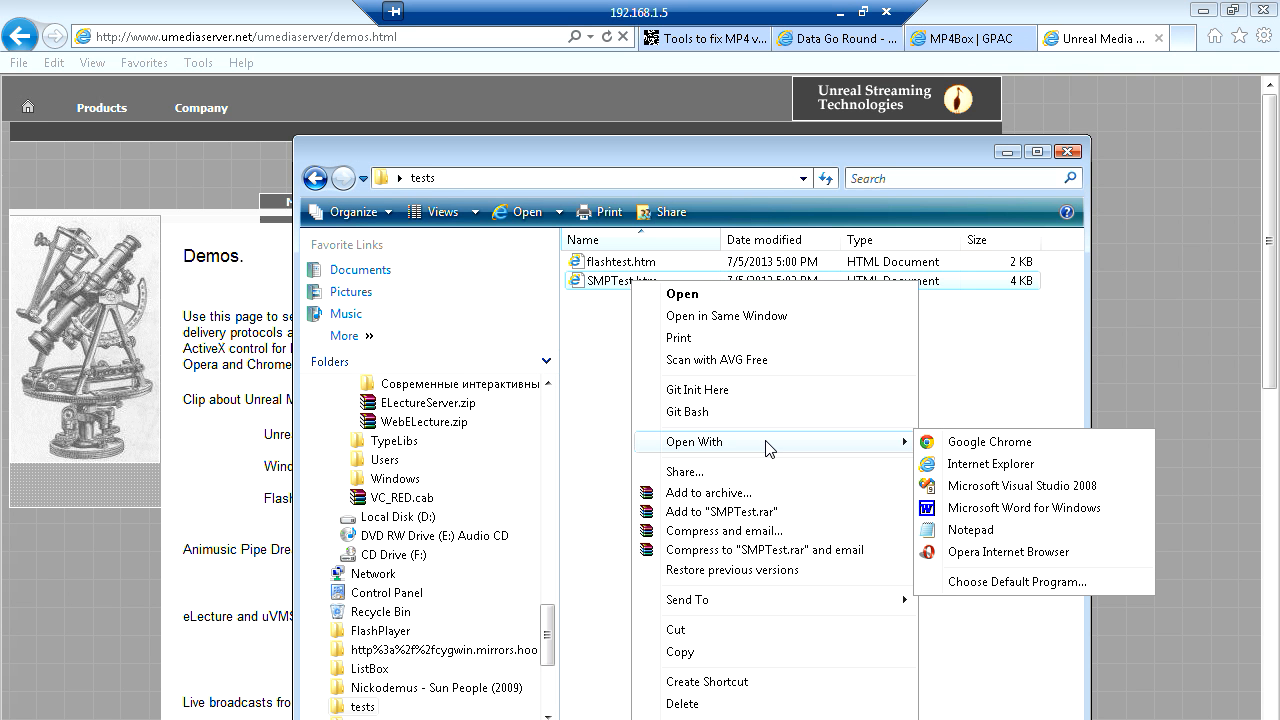
pyautogui.click(968, 527)
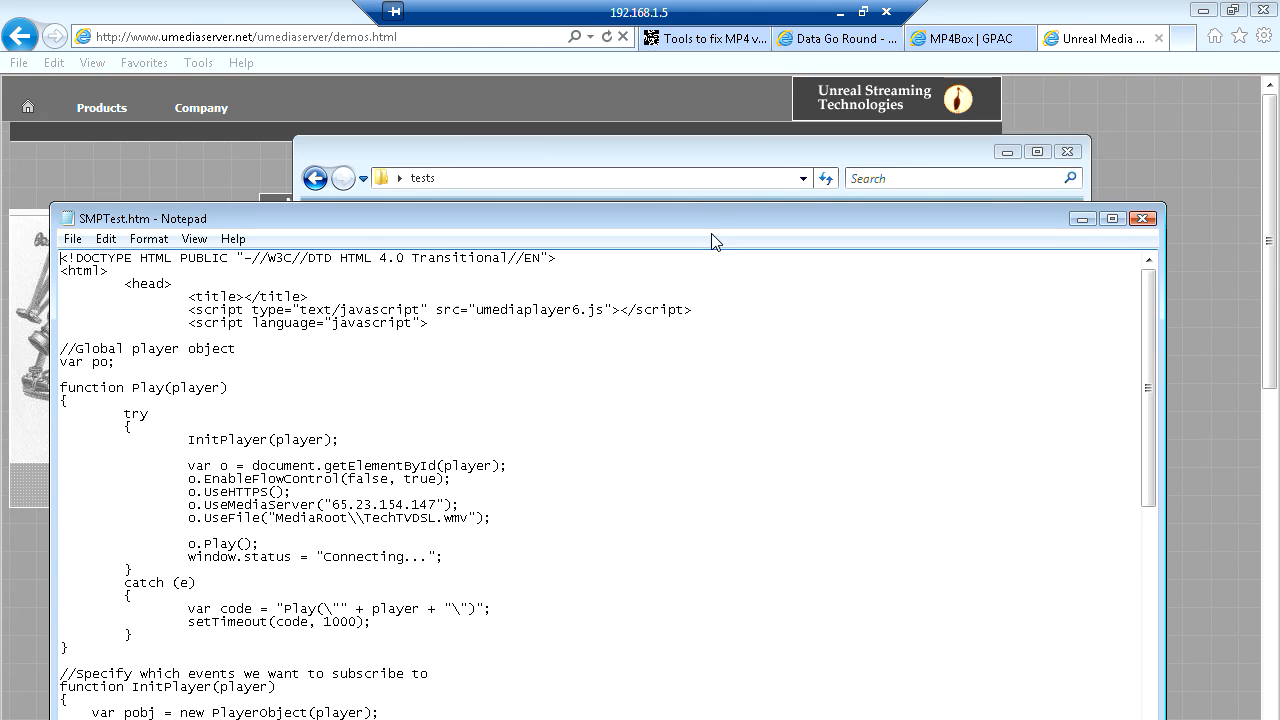
pyautogui.moveTo(706, 218); pyautogui.dragTo(756, 79)
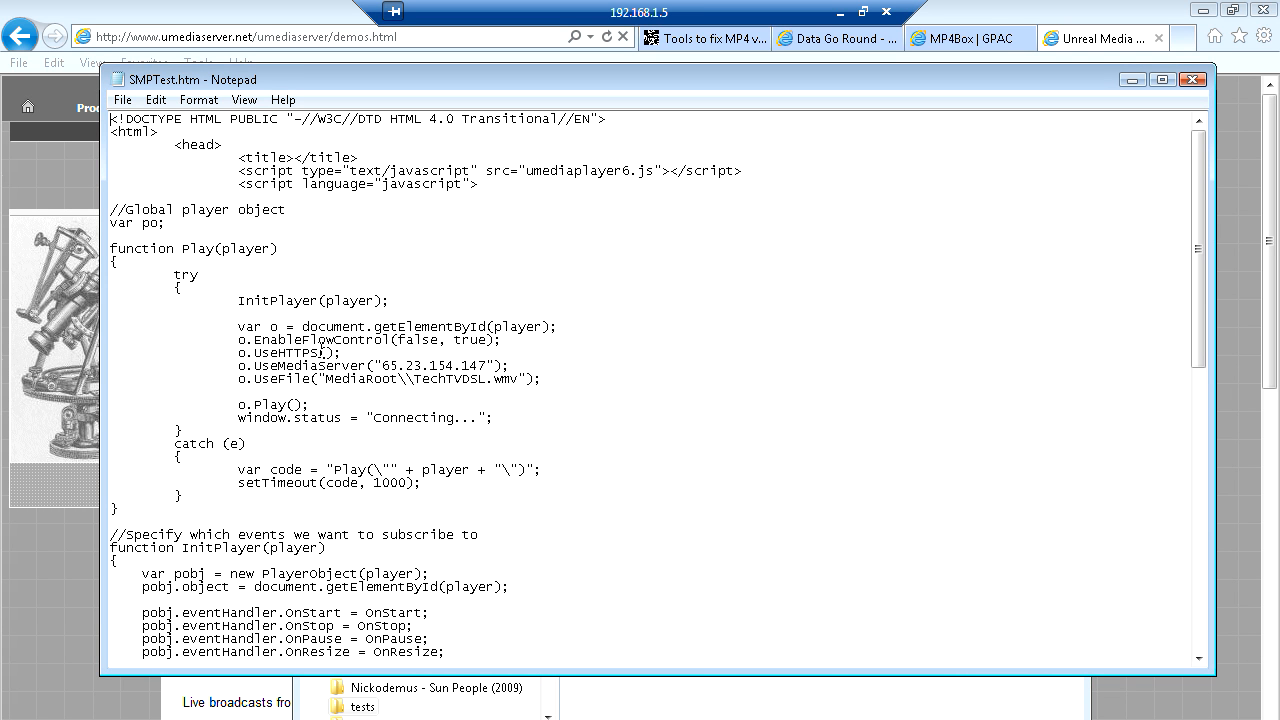
# Step: Change the UseHTTPS call to UseHTTP and set the UseMediaServer address to 192.168.1.6:5119
pyautogui.click(320, 352)
pyautogui.press('BackSpace')
pyautogui.click(485, 366)
pyautogui.press('BackSpace')
pyautogui.press('BackSpace')
pyautogui.press('BackSpace')
pyautogui.press('BackSpace')
pyautogui.press('BackSpace')
pyautogui.press('BackSpace')
pyautogui.press('BackSpace')
pyautogui.press('BackSpace')
pyautogui.press('BackSpace')
pyautogui.press('BackSpace')
pyautogui.press('BackSpace')
pyautogui.write('192.168.1.6:5119')
# Step: Replace the MediaRoot folder in the UseFile path with clips
pyautogui.press('BackSpace')
pyautogui.press('BackSpace')
pyautogui.press('BackSpace')
pyautogui.press('BackSpace')
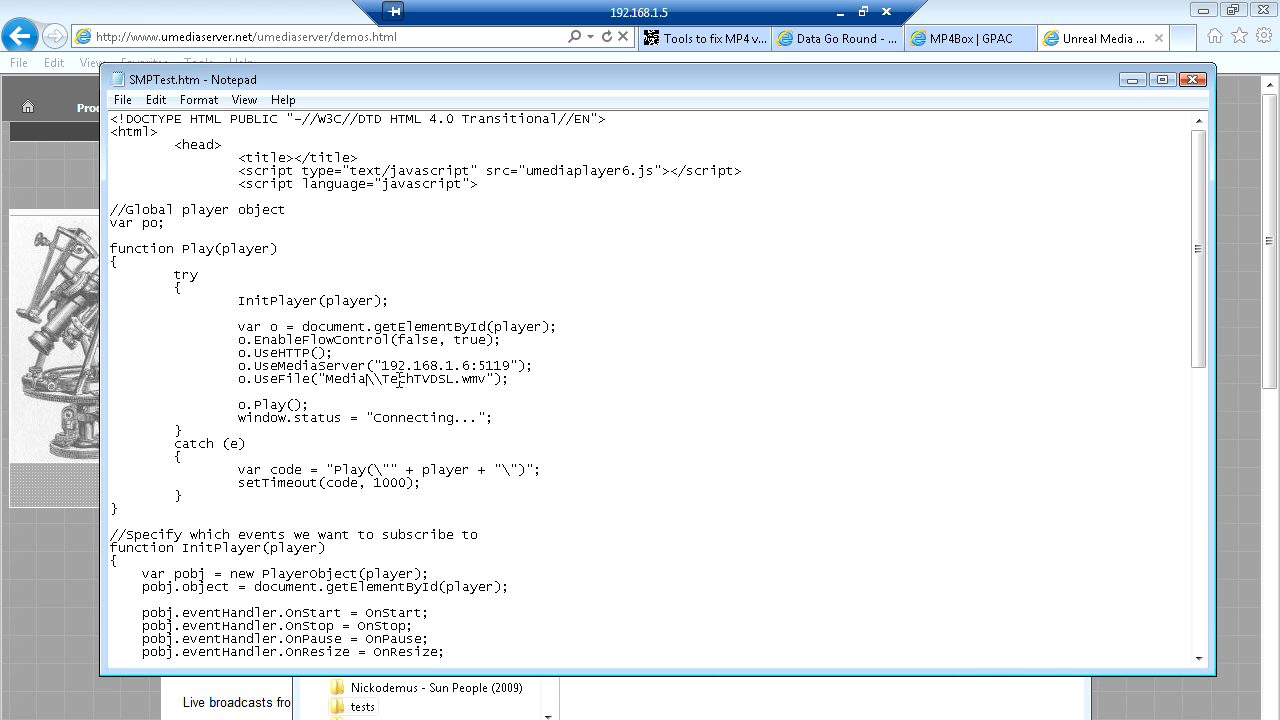
pyautogui.press('BackSpace')
pyautogui.press('BackSpace')
pyautogui.press('BackSpace')
pyautogui.press('BackSpace')
pyautogui.press('BackSpace')
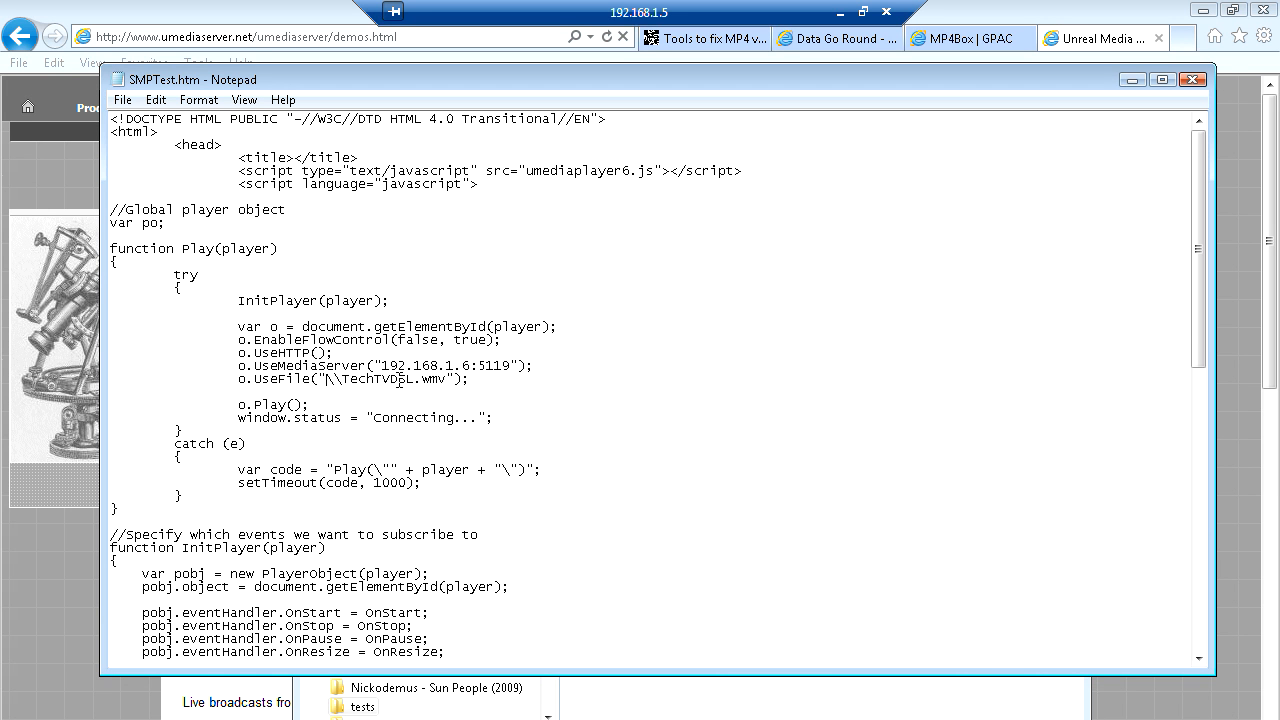
pyautogui.write('clips')
# Step: Set the file name in the UseFile path to bride.mp4, then save and close SMPTest.htm
pyautogui.click(483, 379)
pyautogui.press('Delete')
pyautogui.press('BackSpace')
pyautogui.press('BackSpace')
pyautogui.press('BackSpace')
pyautogui.press('BackSpace')
pyautogui.press('BackSpace')
pyautogui.press('BackSpace')
pyautogui.press('BackSpace')
pyautogui.press('BackSpace')
pyautogui.press('BackSpace')
pyautogui.press('BackSpace')
pyautogui.press('BackSpace')
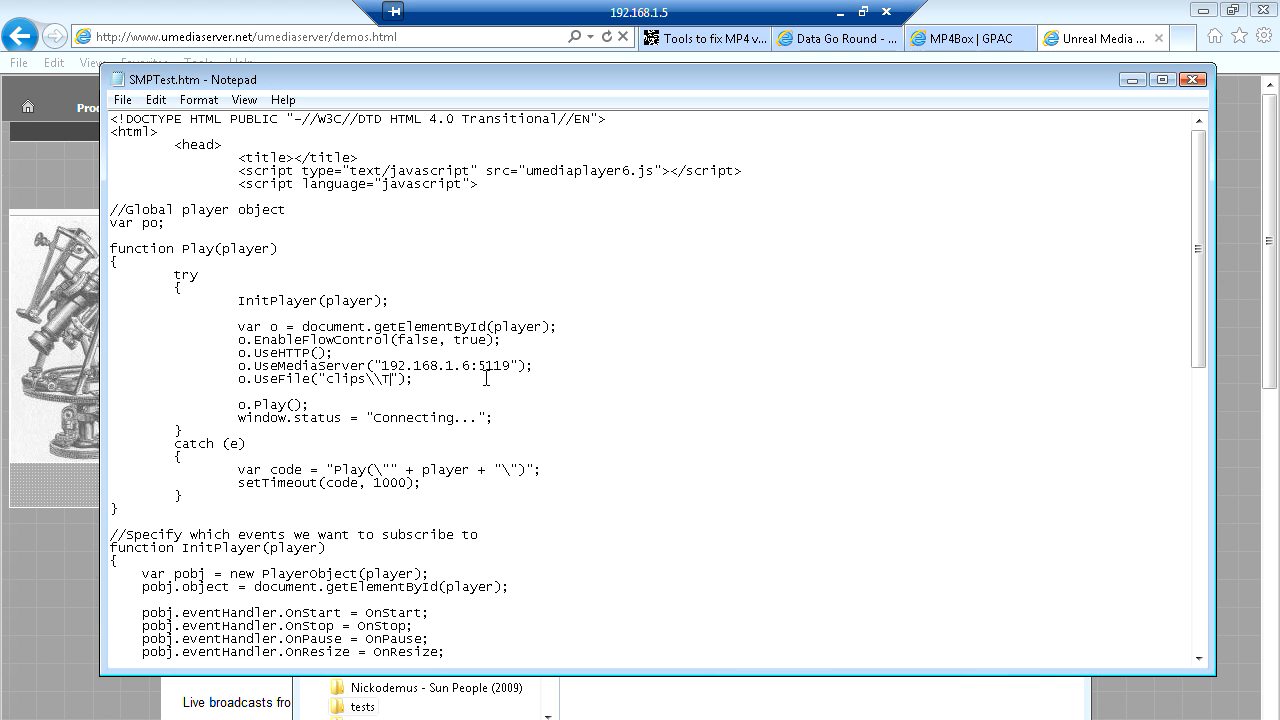
pyautogui.write('bride.mp4')
pyautogui.click(123, 100)
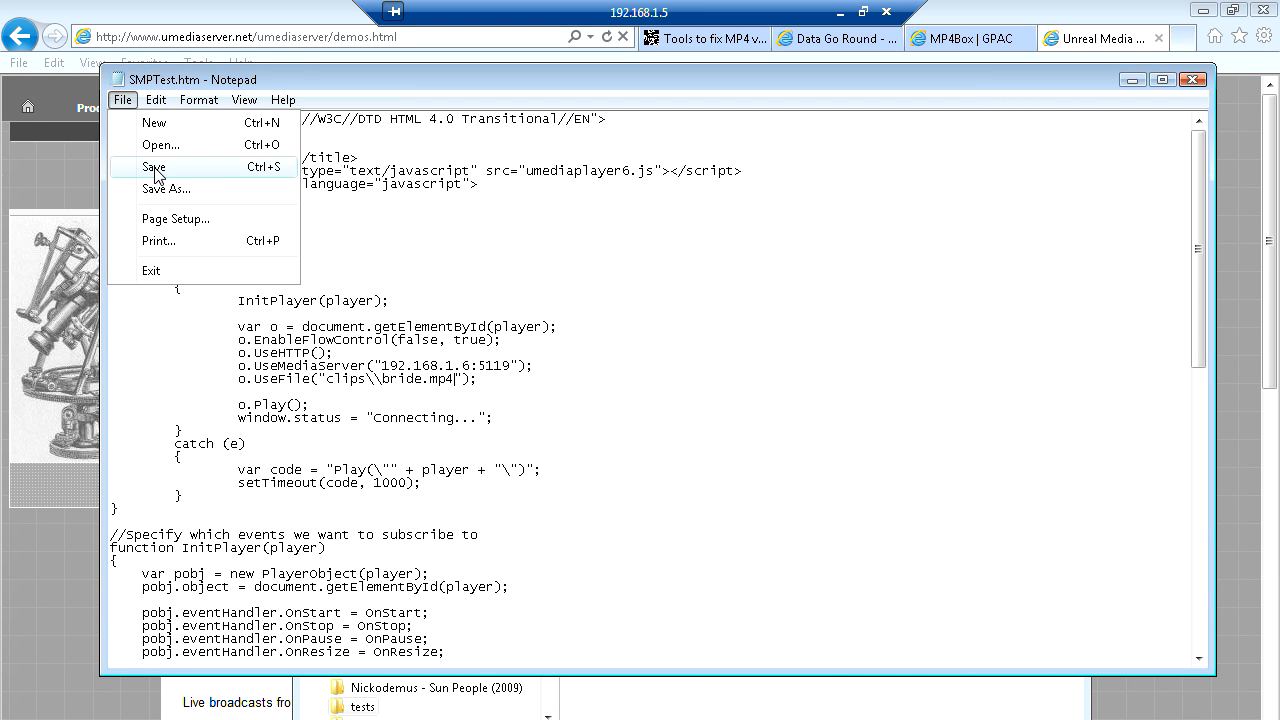
pyautogui.click(153, 167)
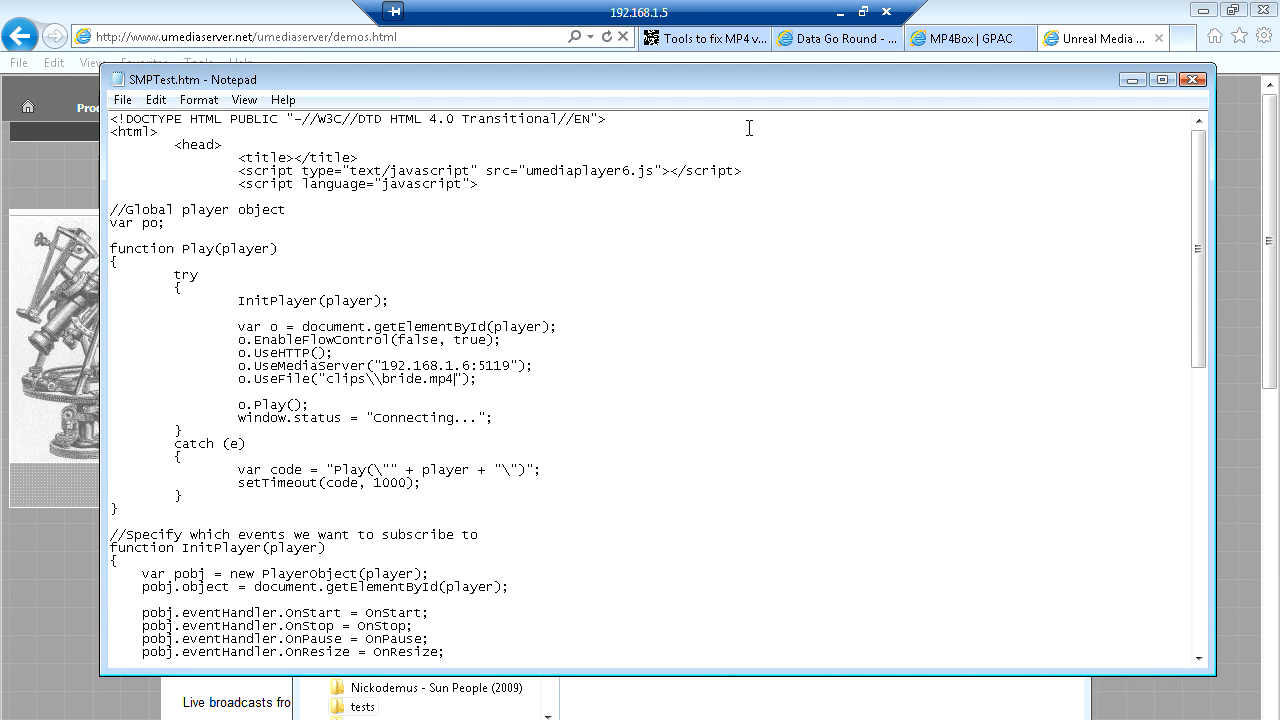
pyautogui.click(1192, 80)
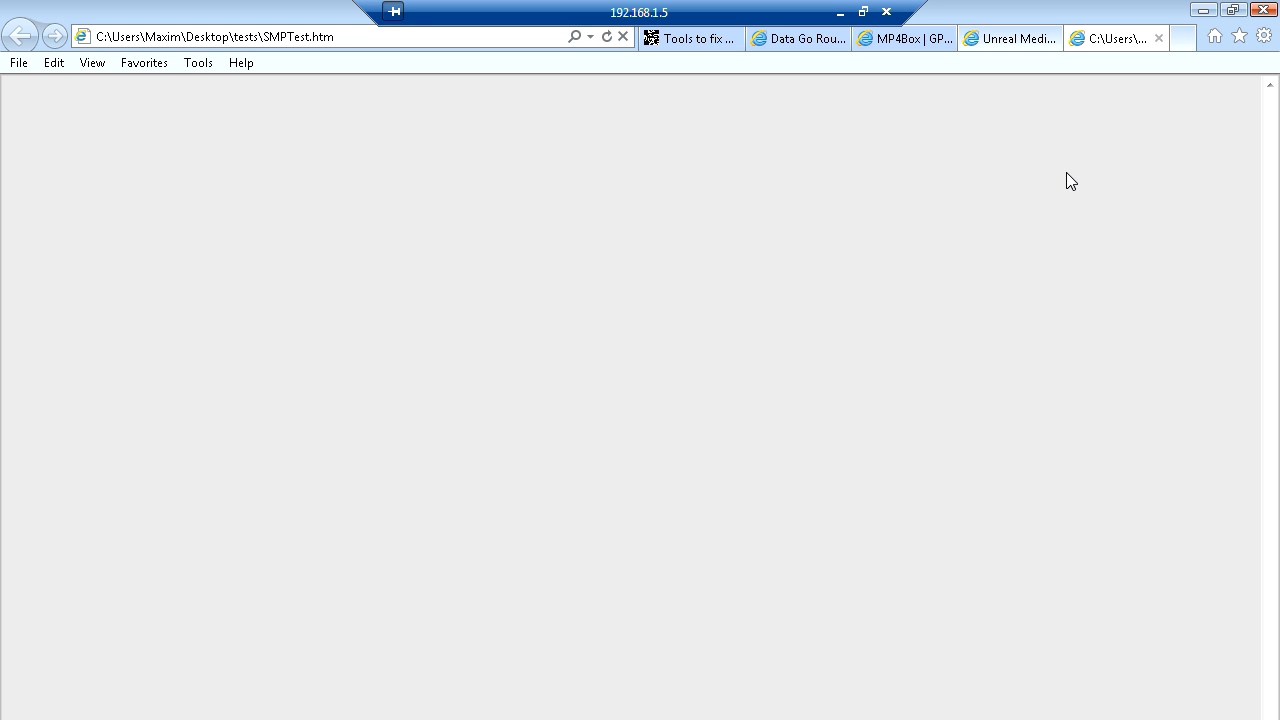
# Step: Close the SMPTest.htm browser page and the flashtest.htm file left open in Notepad
pyautogui.click(1159, 38)
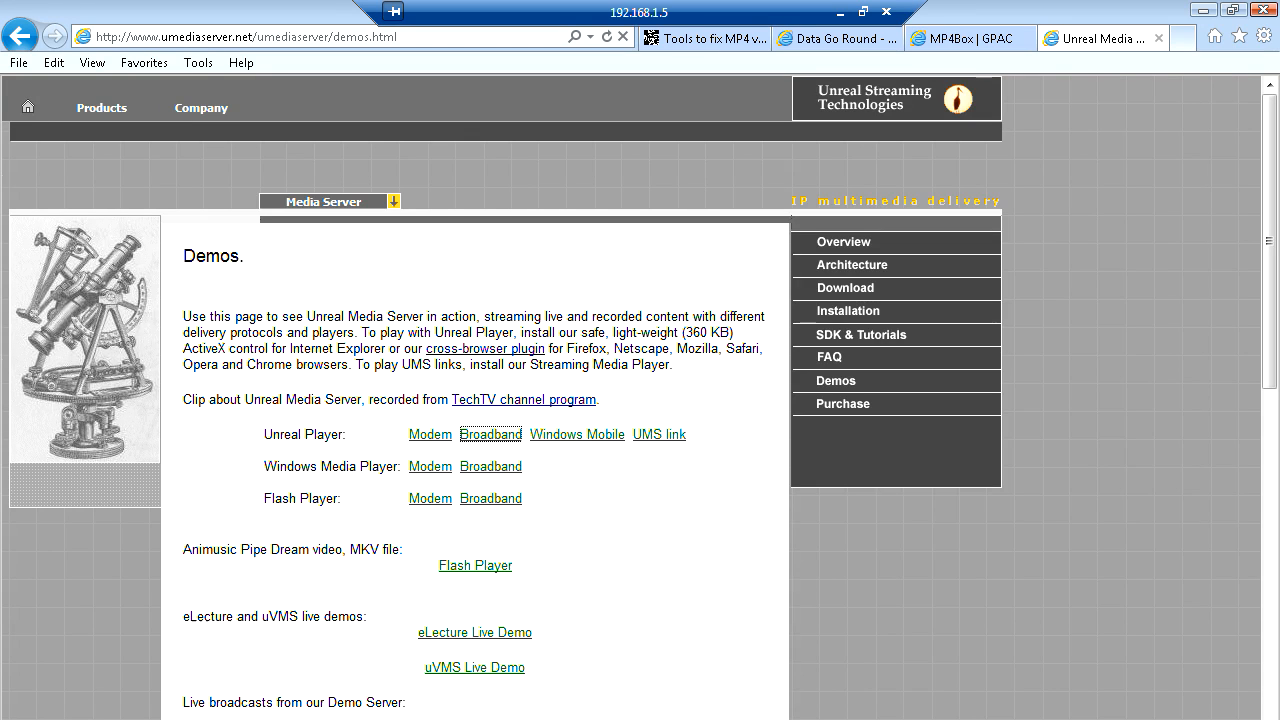
pyautogui.click(936, 719)
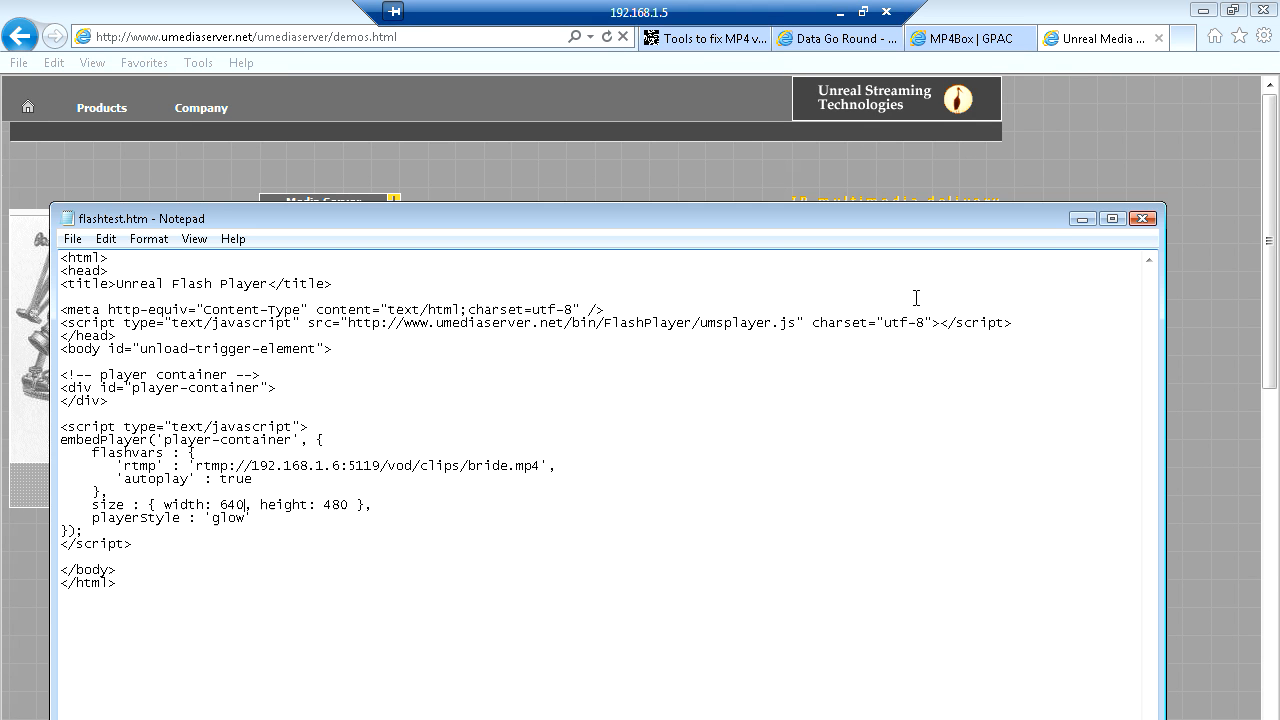
pyautogui.click(1147, 220)
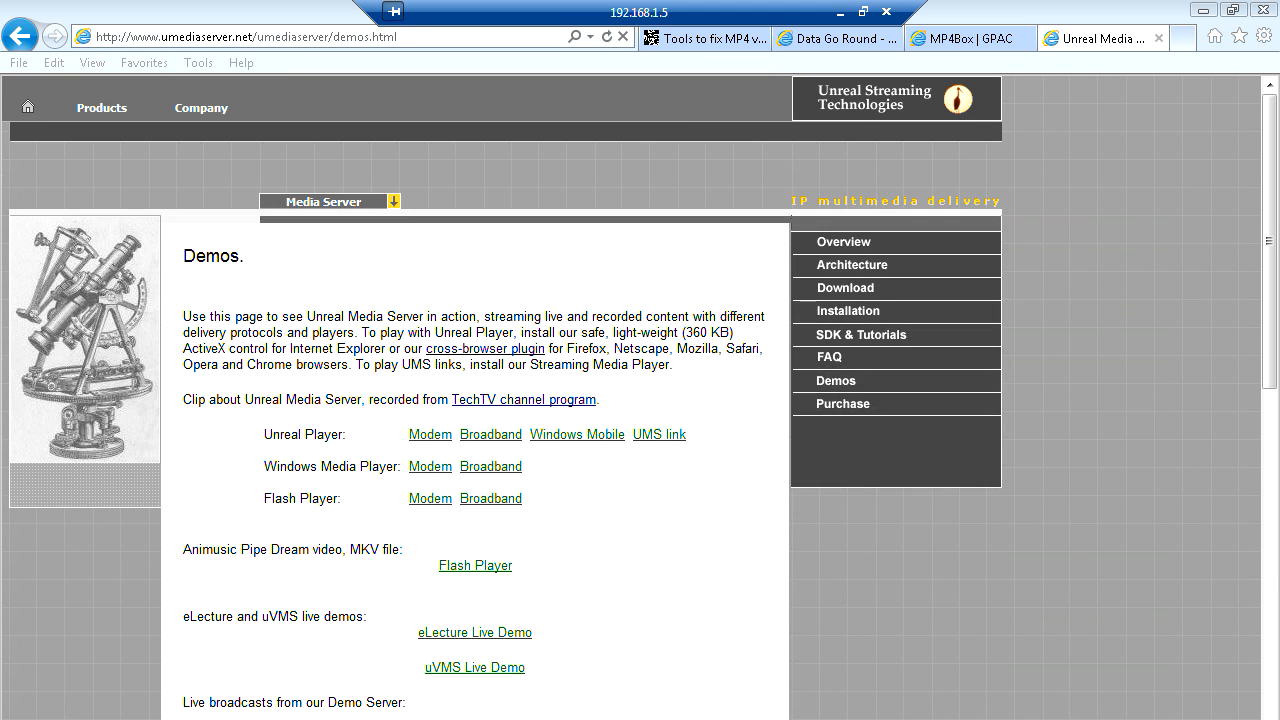
# Step: Reopen SMPTest.htm from the tests folder in Notepad for further editing
pyautogui.click(254, 719)
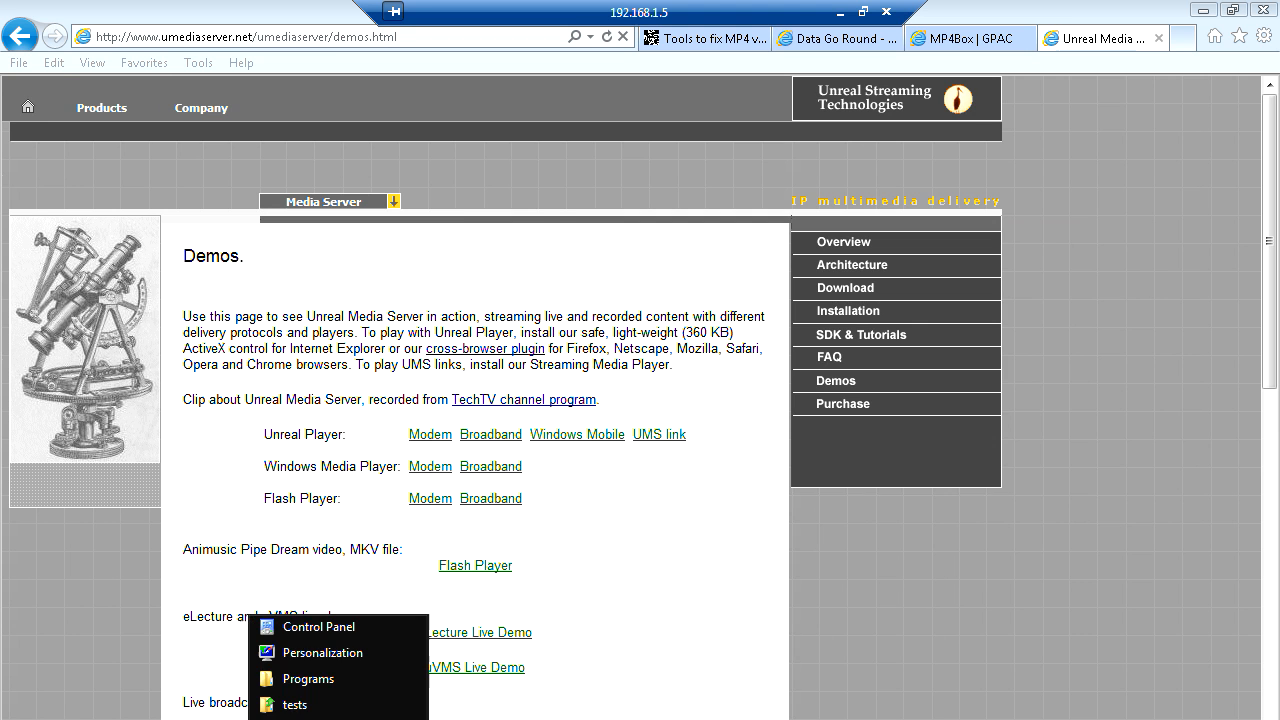
pyautogui.click(335, 707)
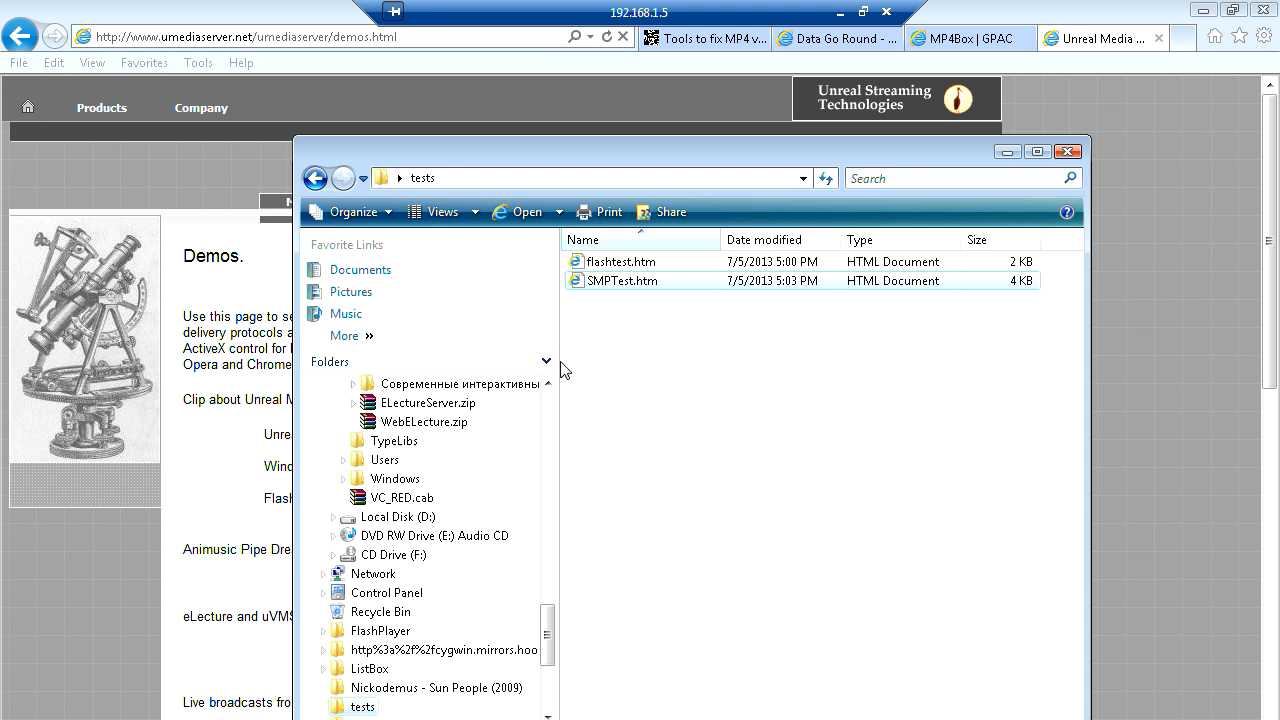
pyautogui.rightClick(627, 290)
pyautogui.moveTo(778, 442)
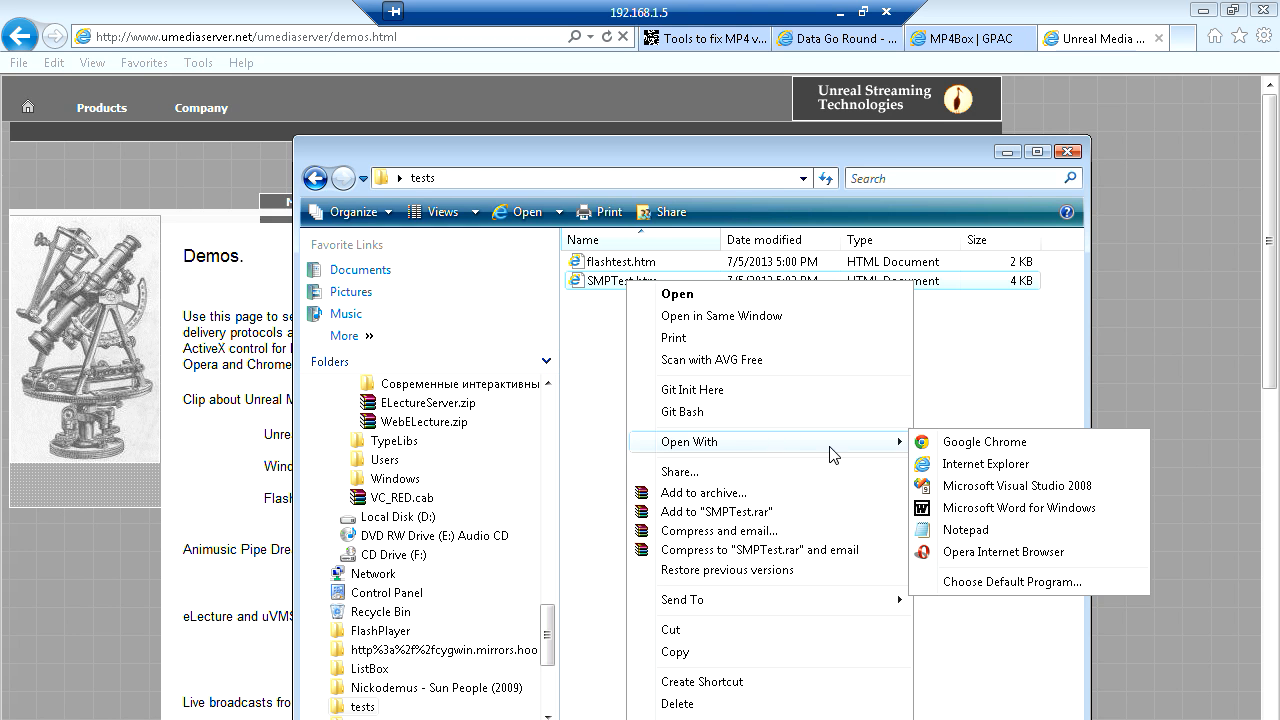
pyautogui.click(953, 530)
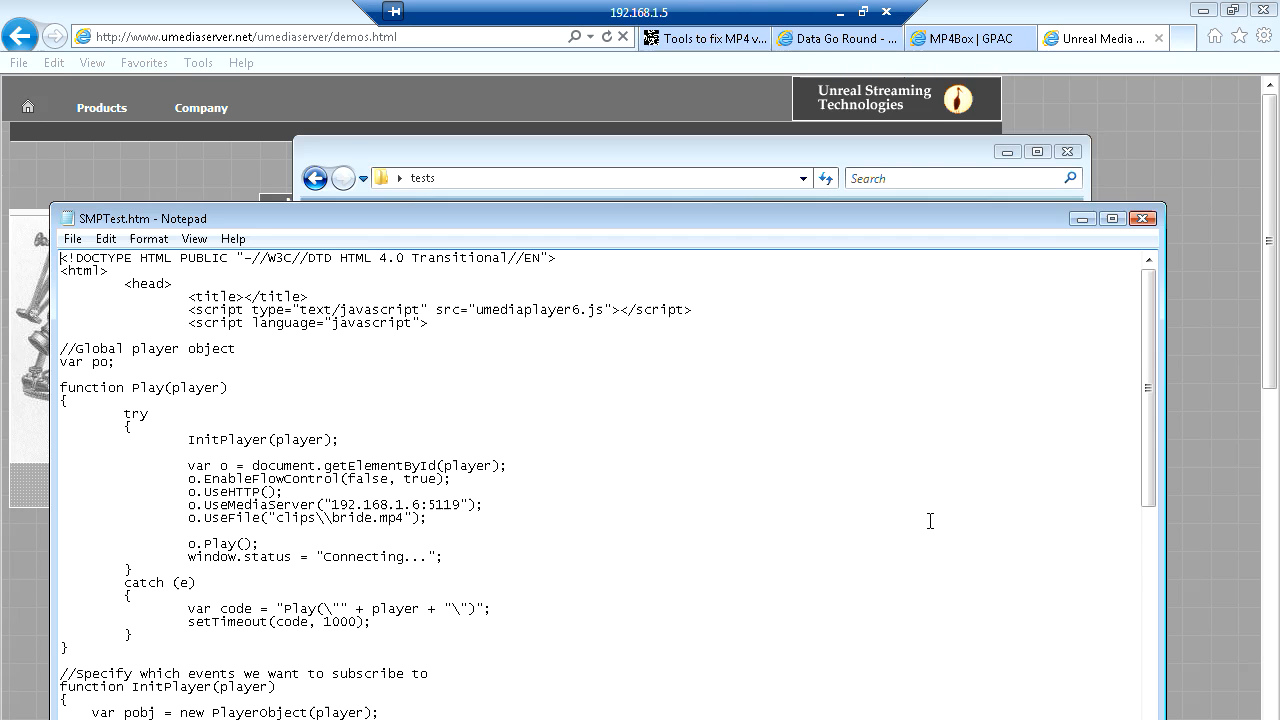
pyautogui.click(476, 310)
pyautogui.write('htpp')
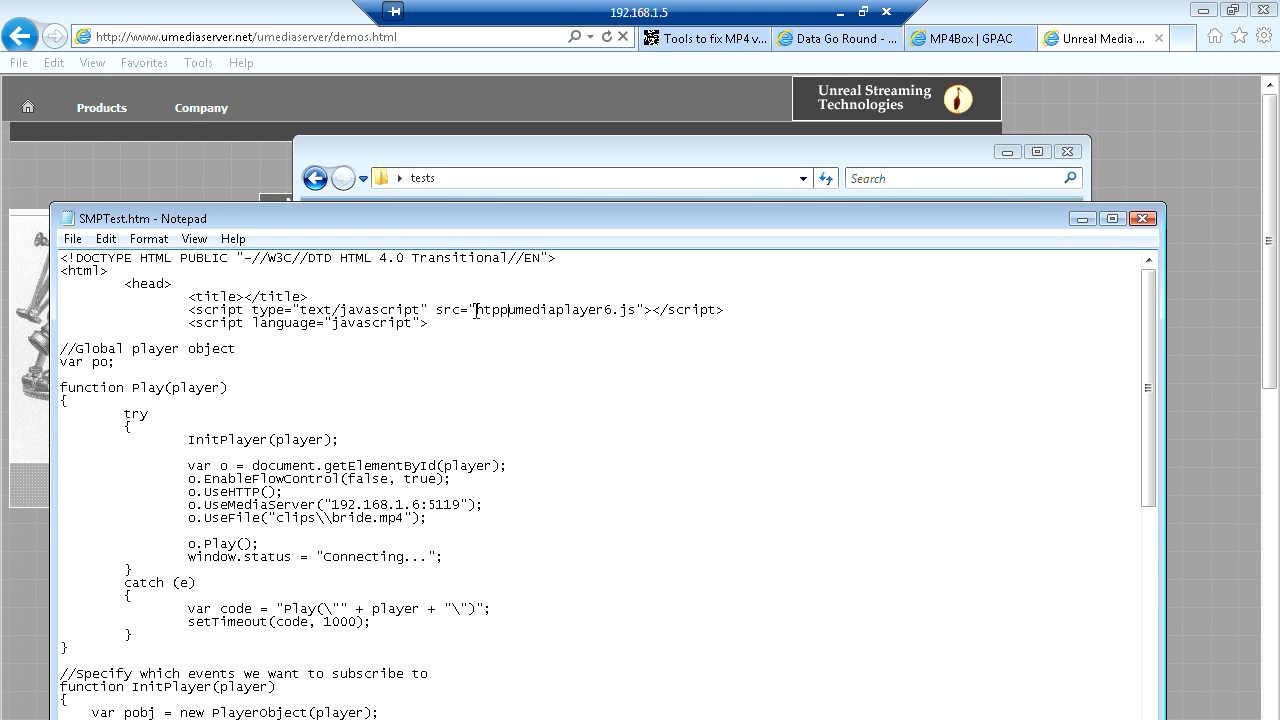
pyautogui.press('BackSpace')
pyautogui.press('BackSpace')
pyautogui.write('tp')
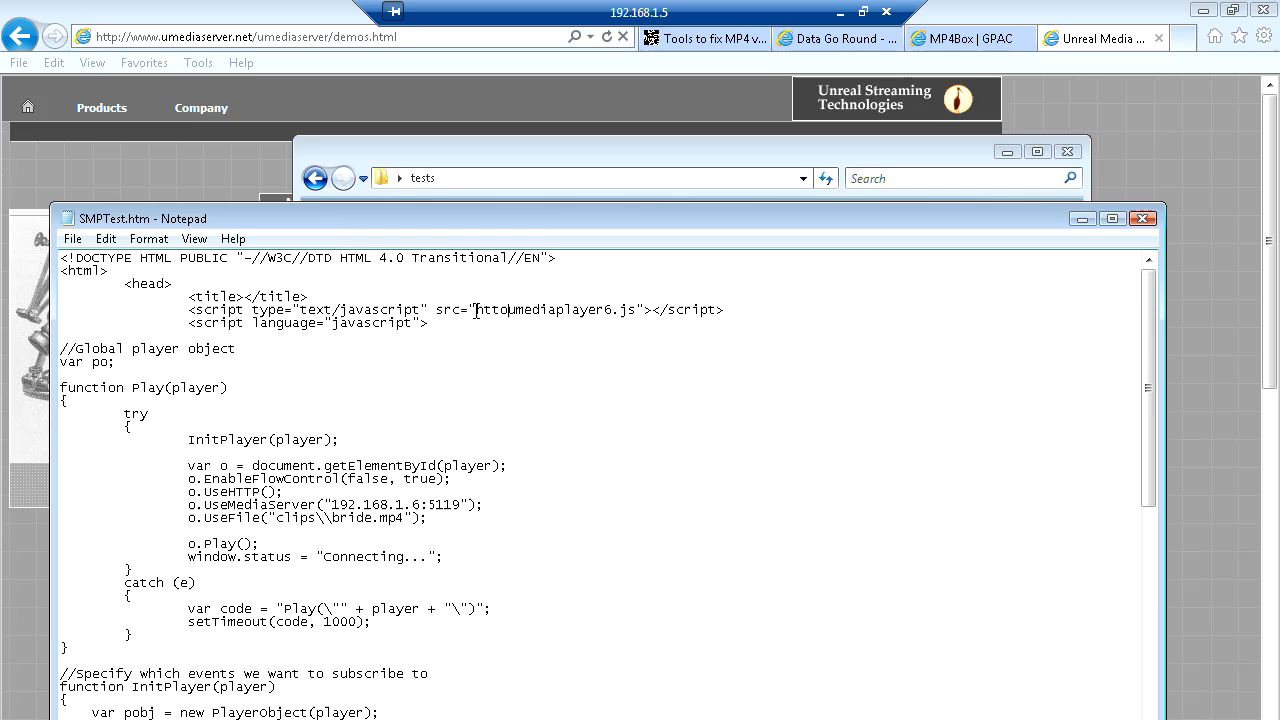
pyautogui.press('BackSpace')
pyautogui.write('p')
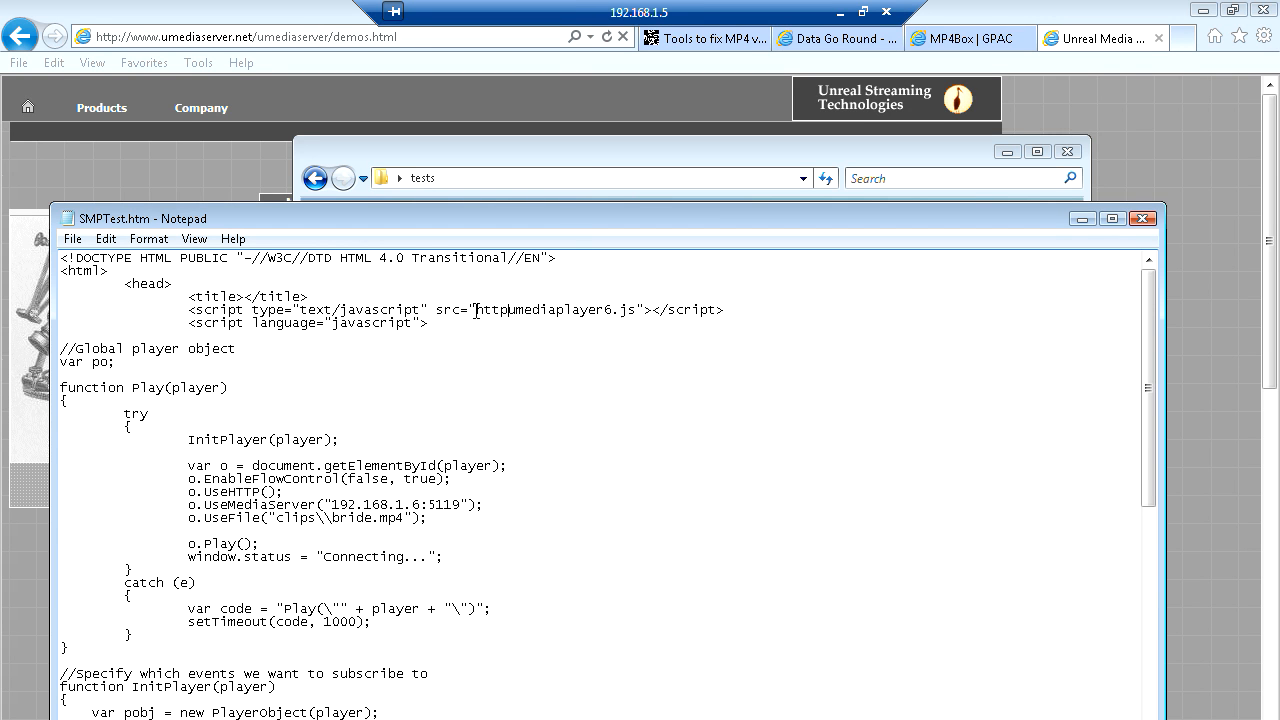
pyautogui.write('://')
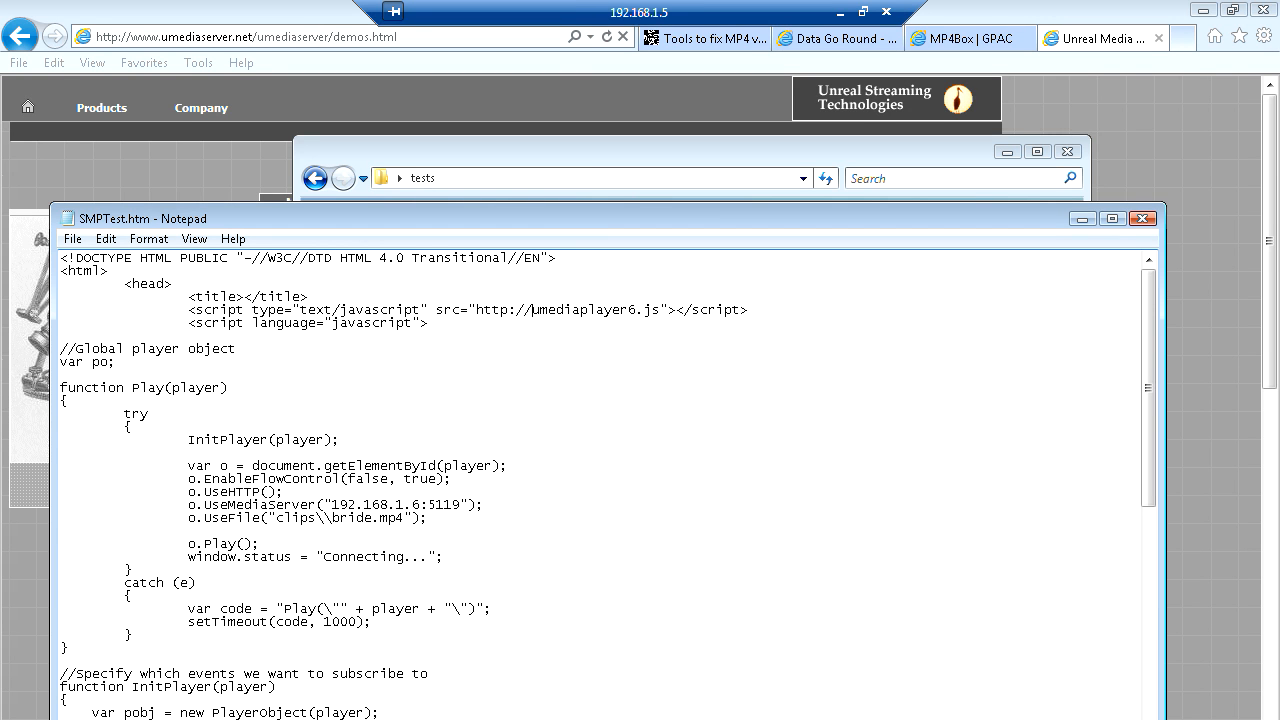
pyautogui.write('www.umedi')
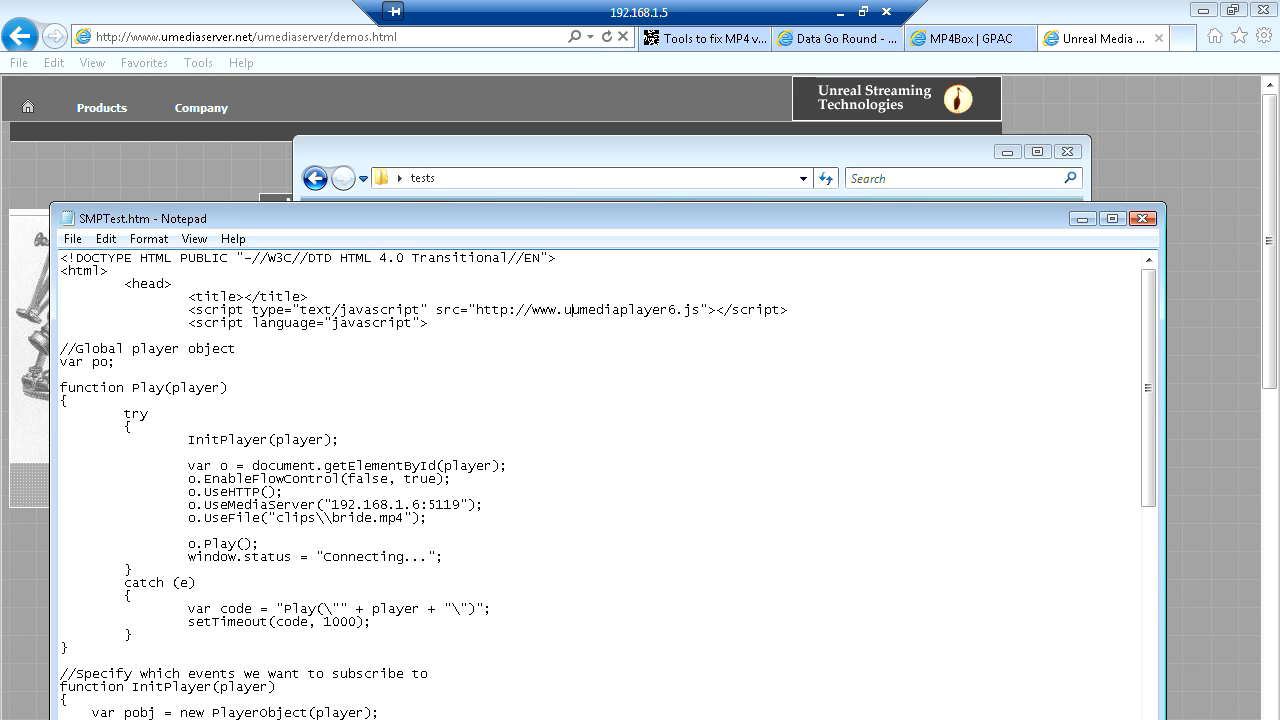
pyautogui.write('aserver.')
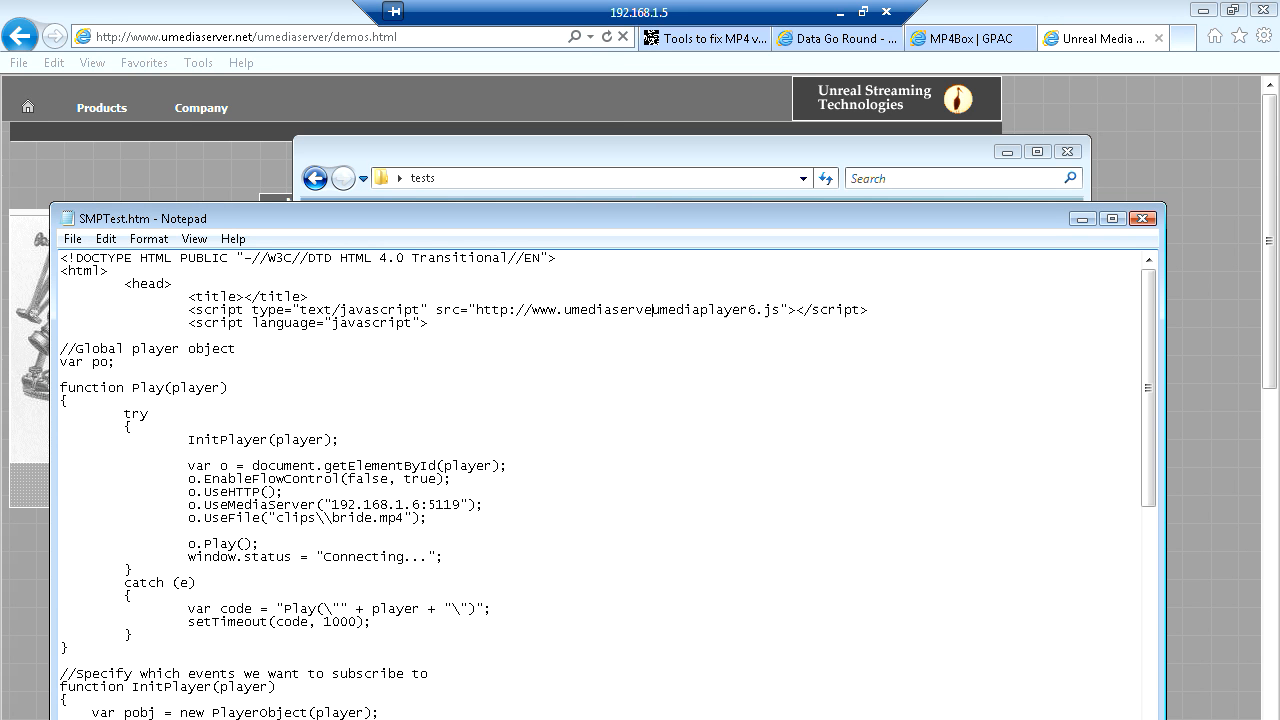
pyautogui.write('net/')
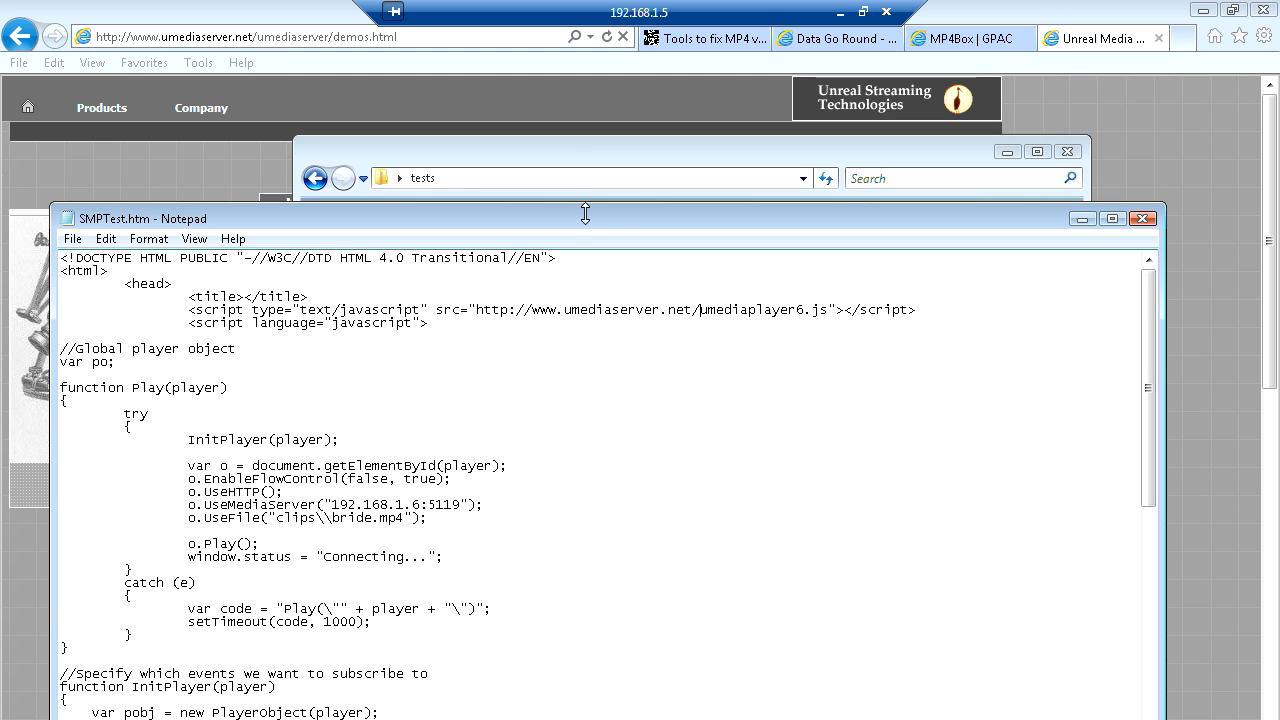
# Step: Check the full script URL, then save and close SMPTest.htm
pyautogui.moveTo(590, 222); pyautogui.dragTo(626, 166)
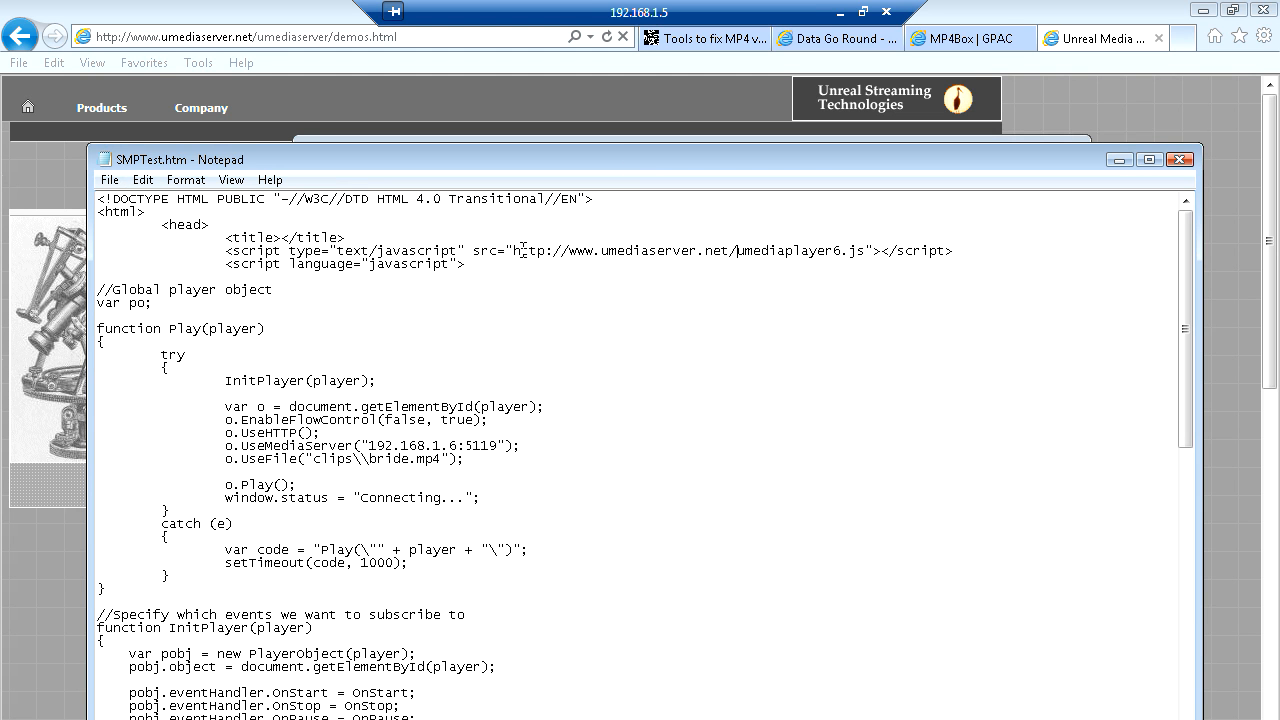
pyautogui.moveTo(515, 250); pyautogui.dragTo(858, 252)
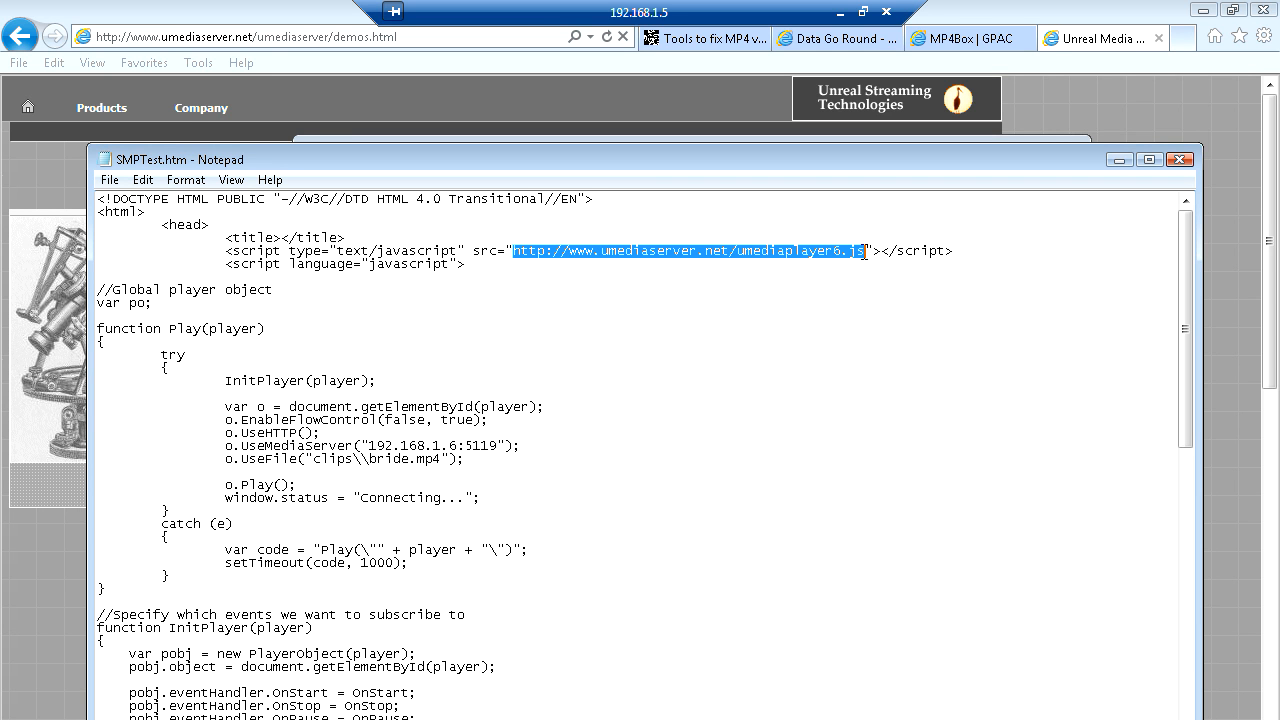
pyautogui.click(864, 252)
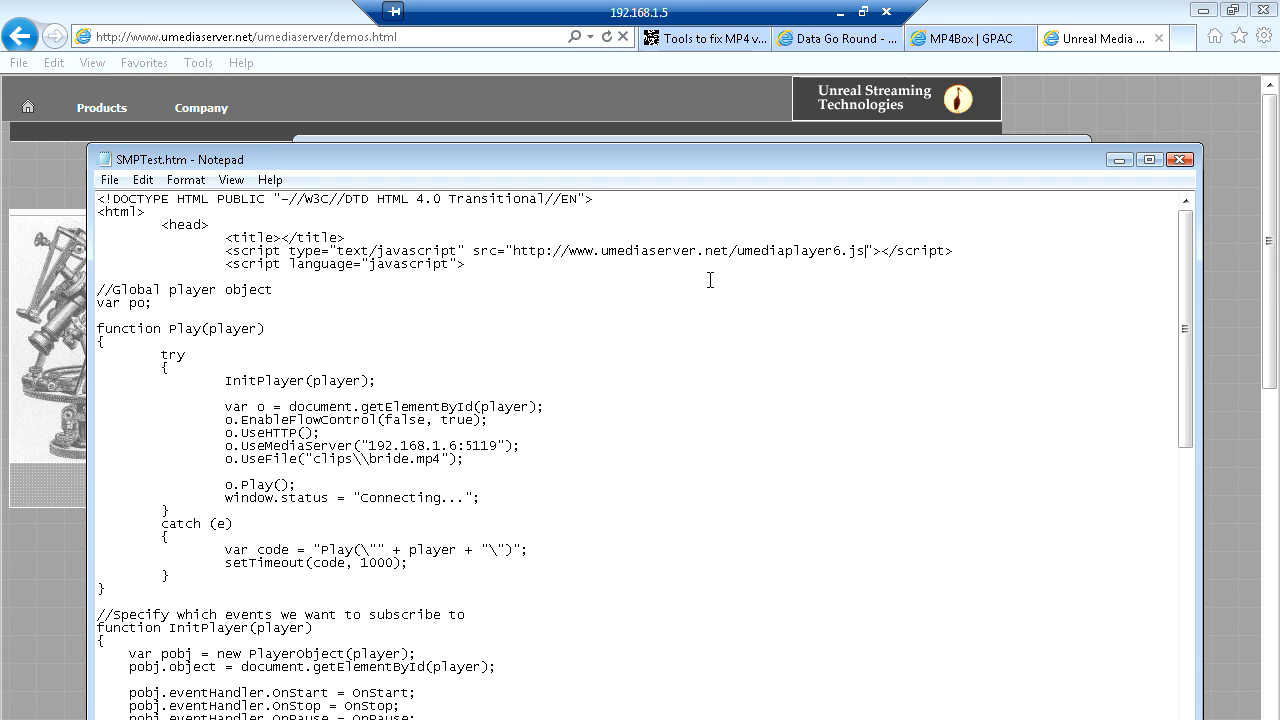
pyautogui.click(110, 180)
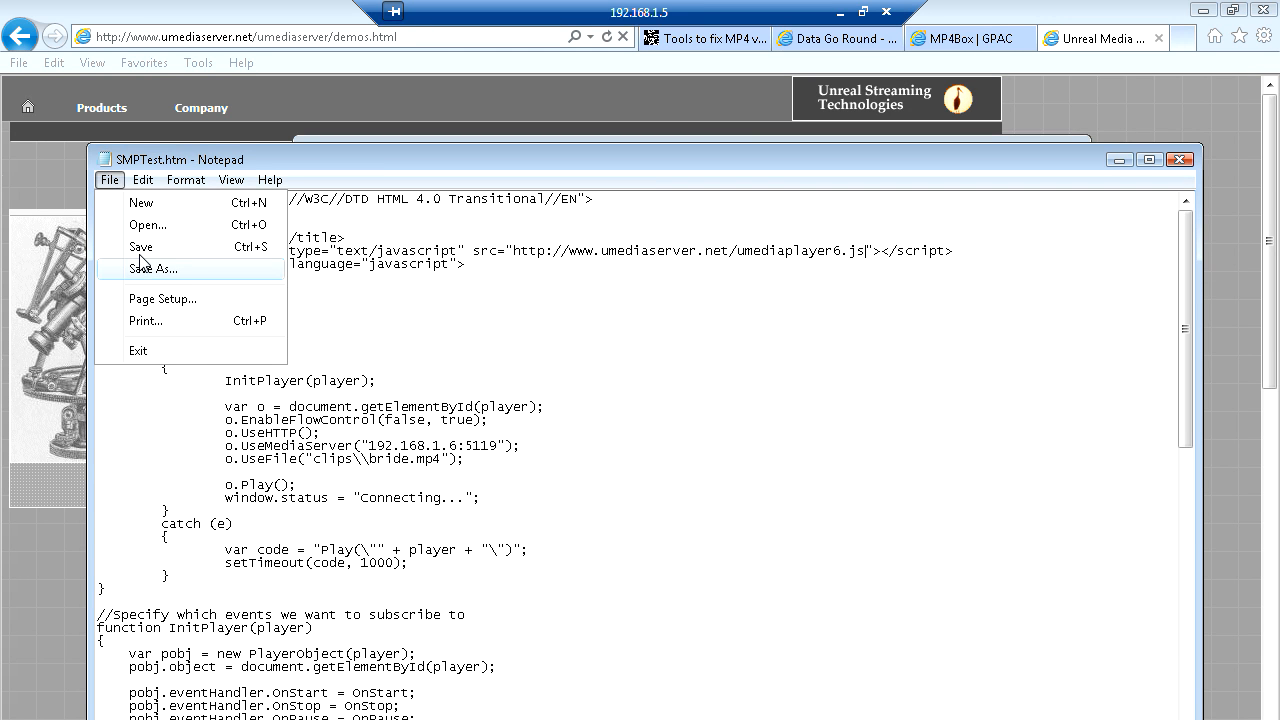
pyautogui.click(146, 247)
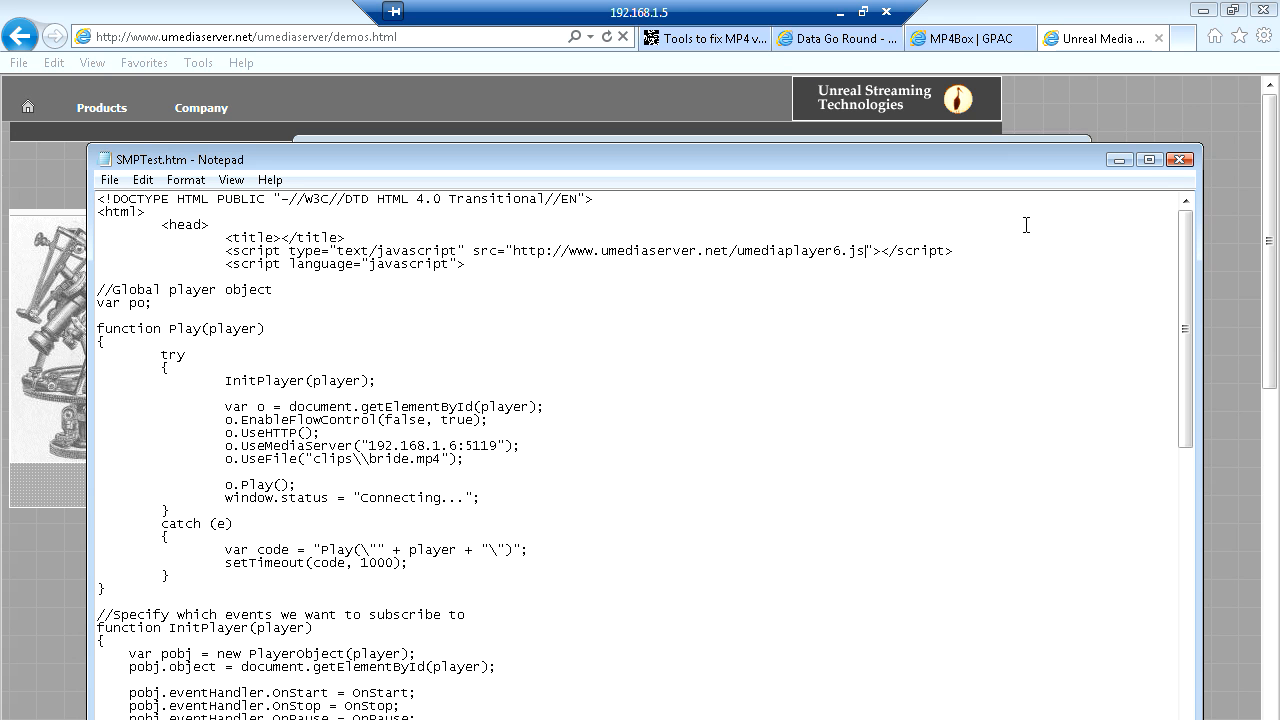
pyautogui.click(1179, 163)
pyautogui.click(1179, 160)
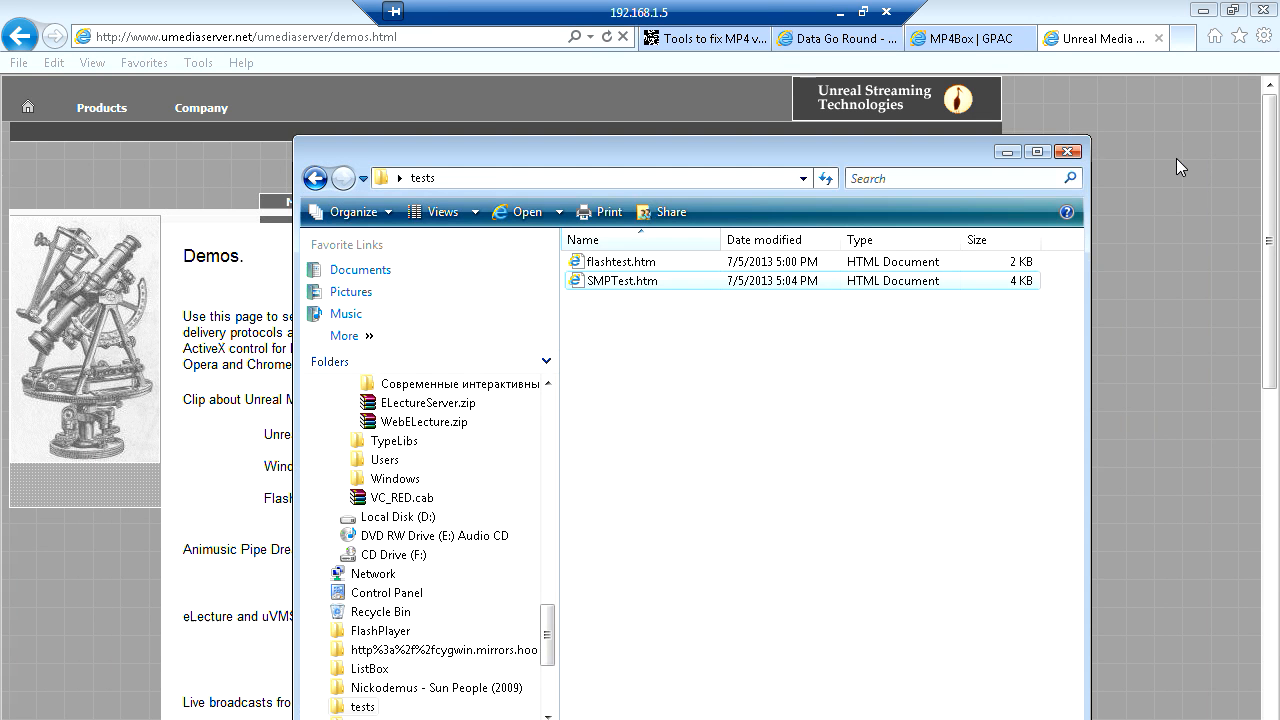
# Step: Test SMPTest.htm in the browser by skipping ahead in the playing clip and viewing the stream's properties
pyautogui.doubleClick(627, 284)
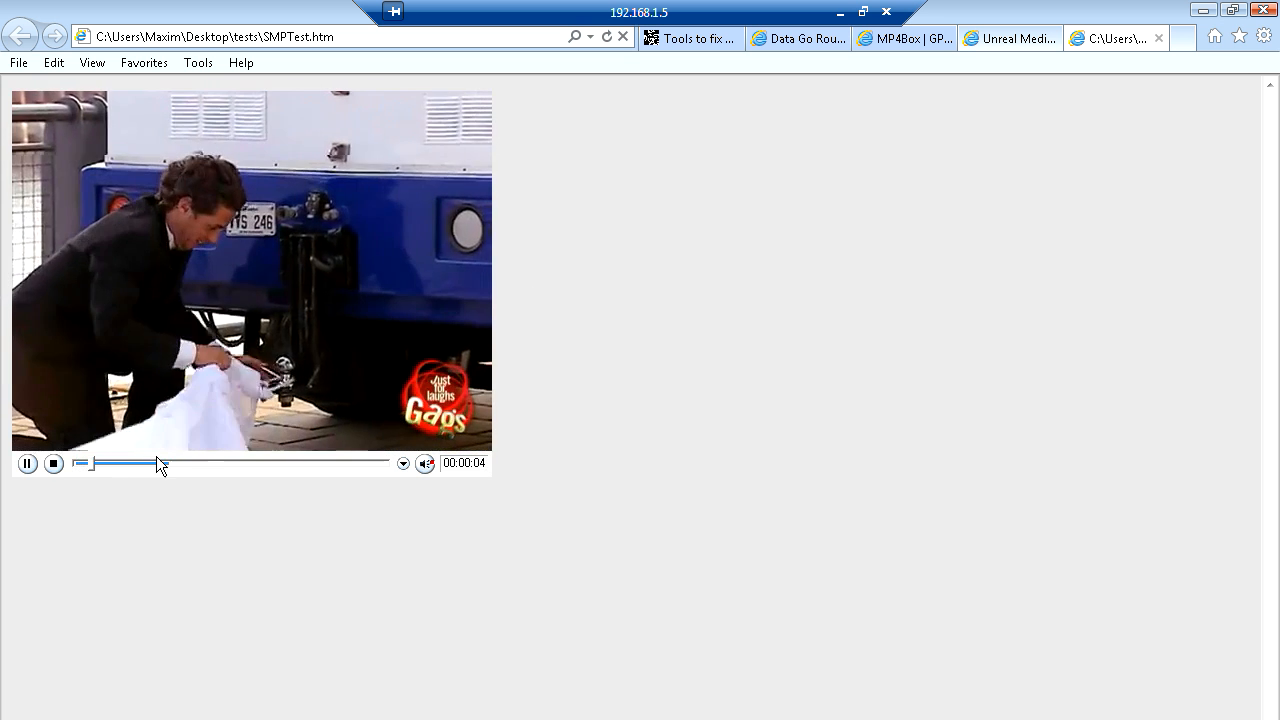
pyautogui.click(164, 467)
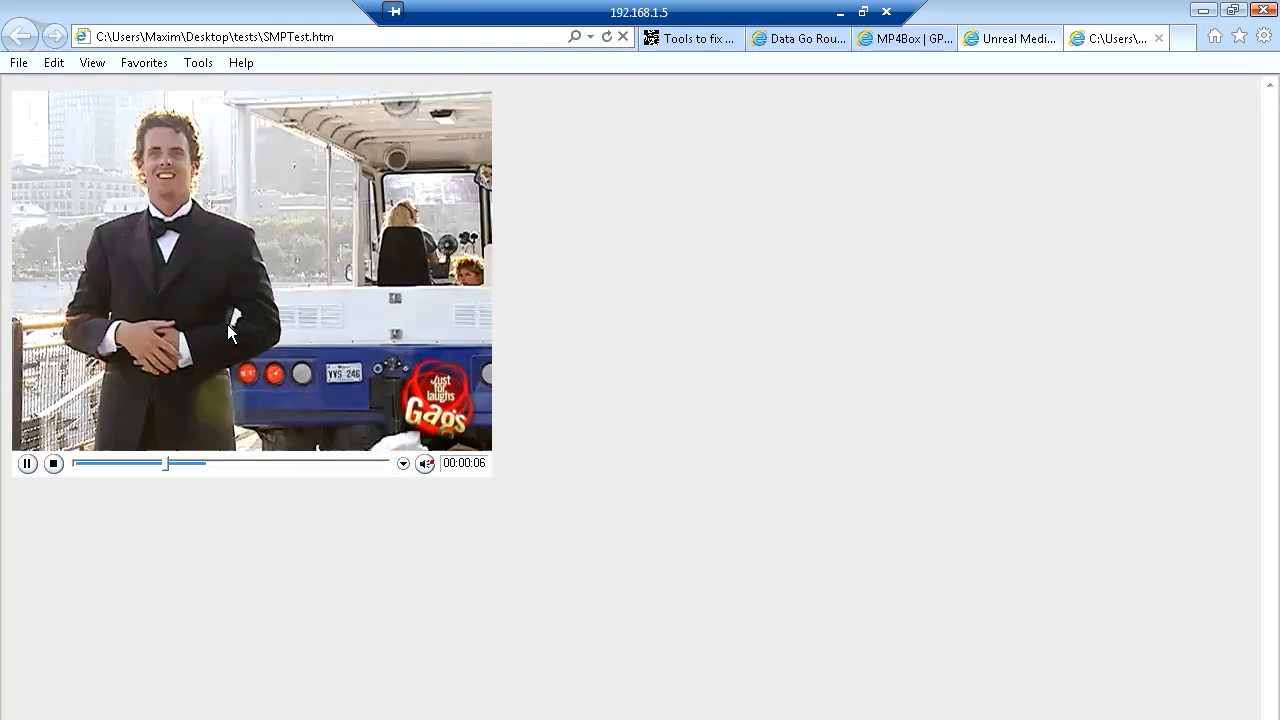
pyautogui.rightClick(280, 184)
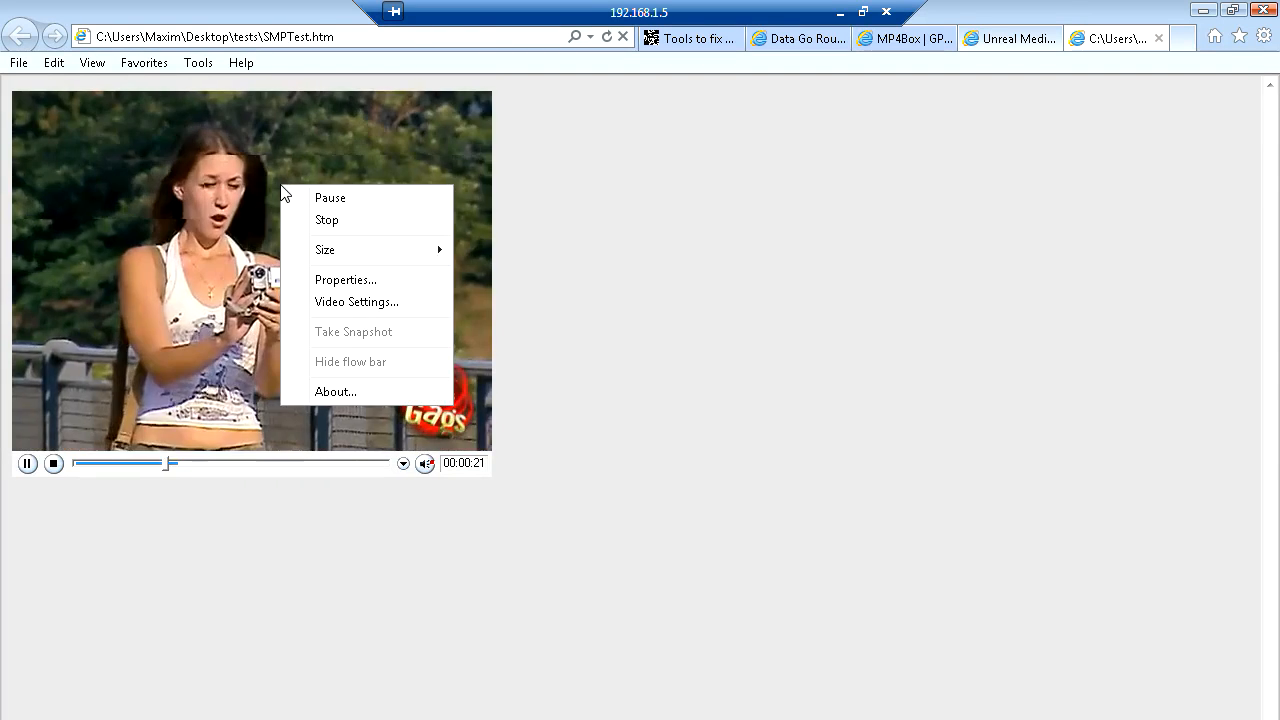
pyautogui.click(362, 282)
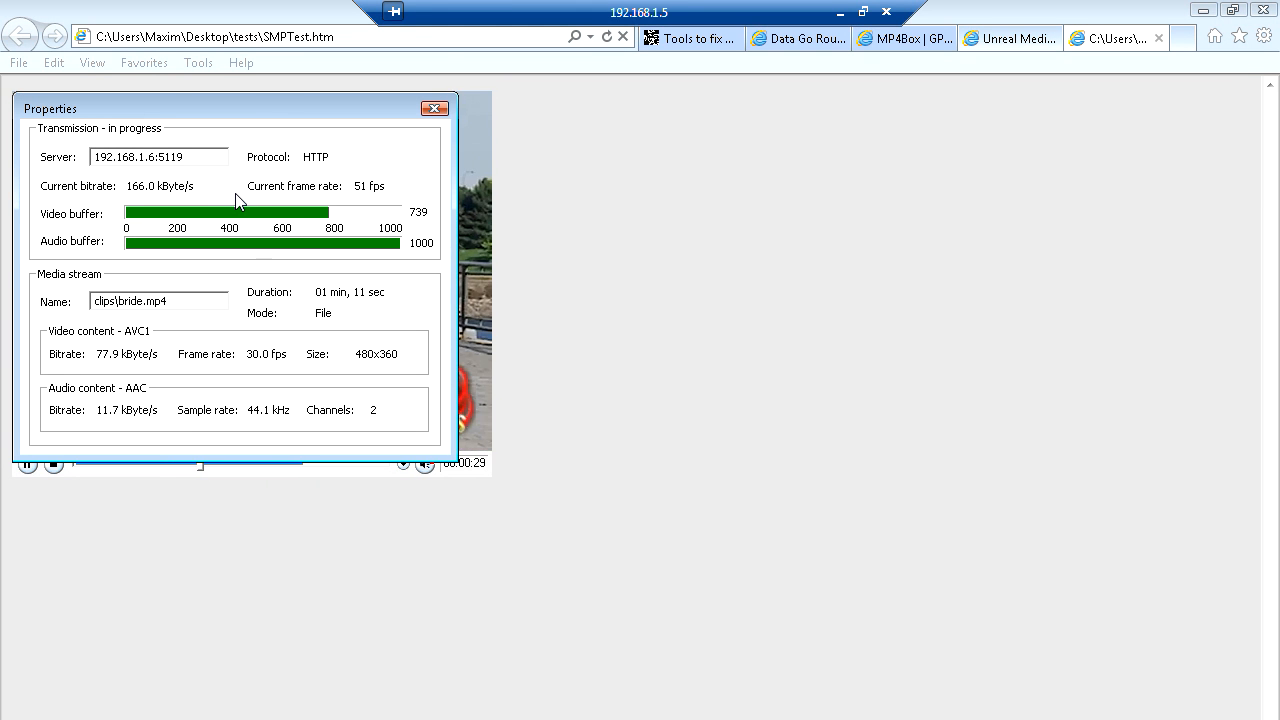
pyautogui.click(434, 108)
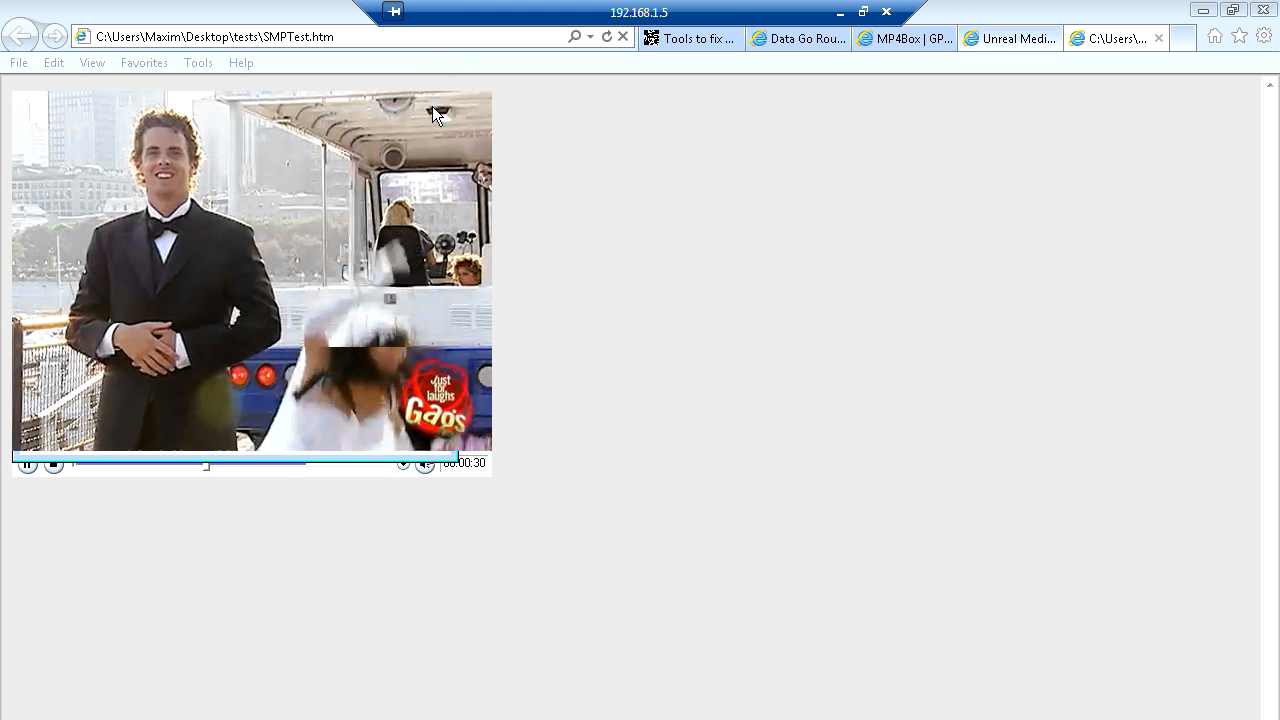
# Step: Replay the clip from the start to view the player's About information, and close the SMPTest.htm page
pyautogui.click(53, 463)
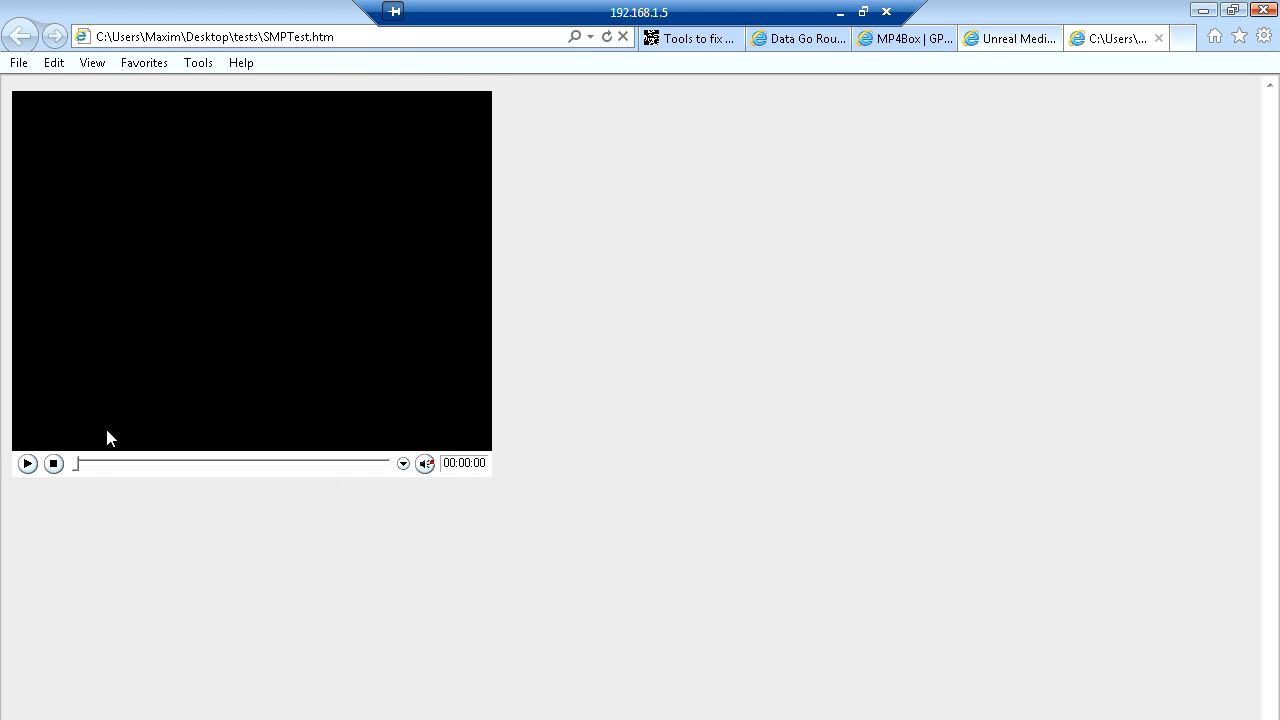
pyautogui.click(27, 464)
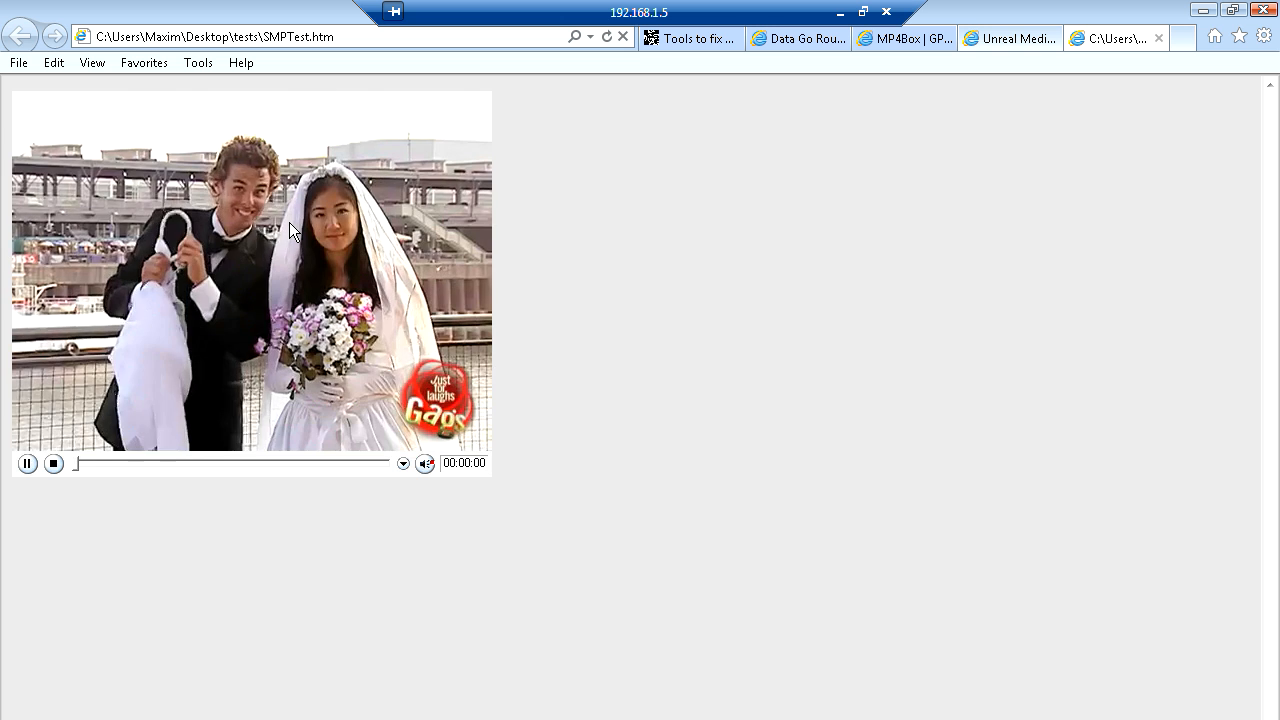
pyautogui.rightClick(234, 261)
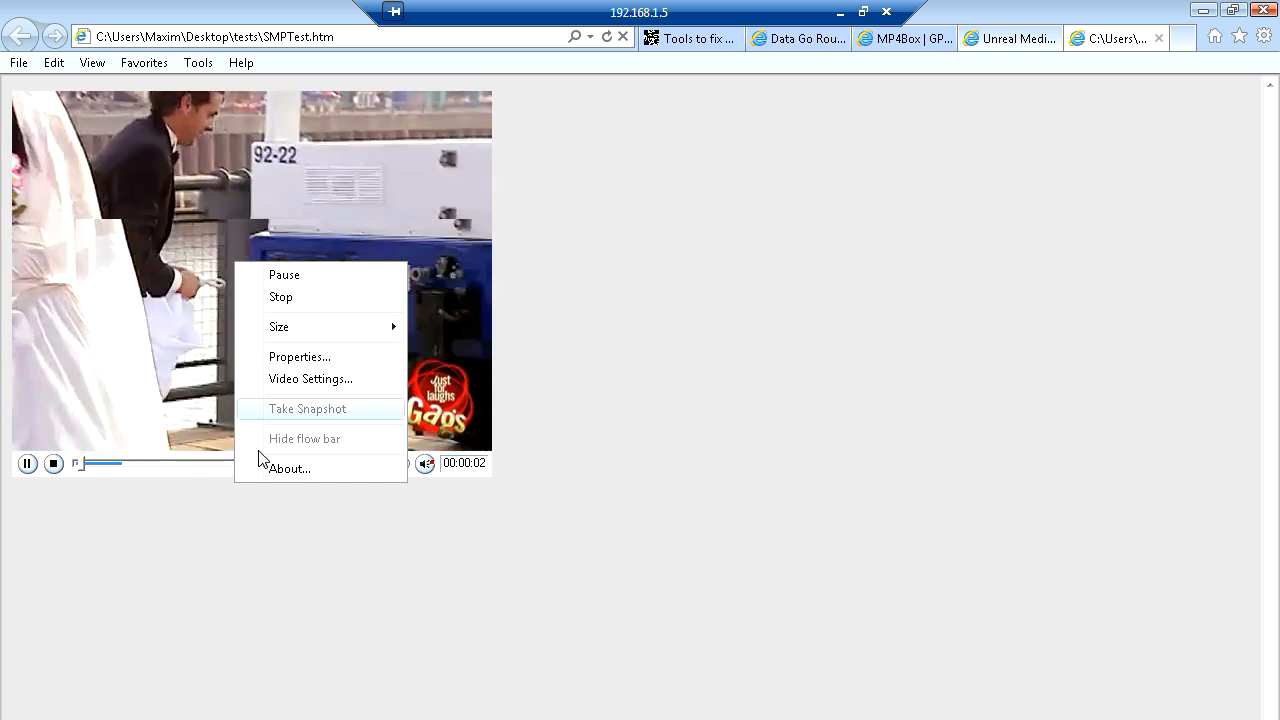
pyautogui.click(286, 469)
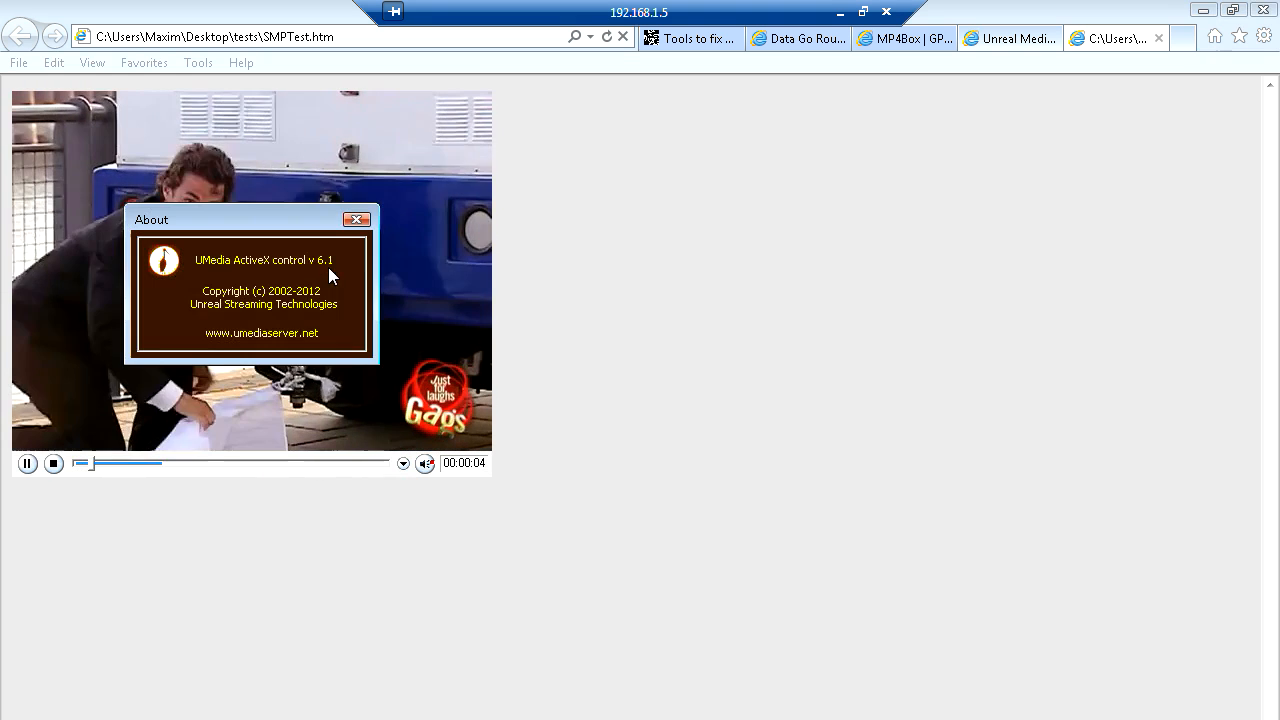
pyautogui.click(357, 218)
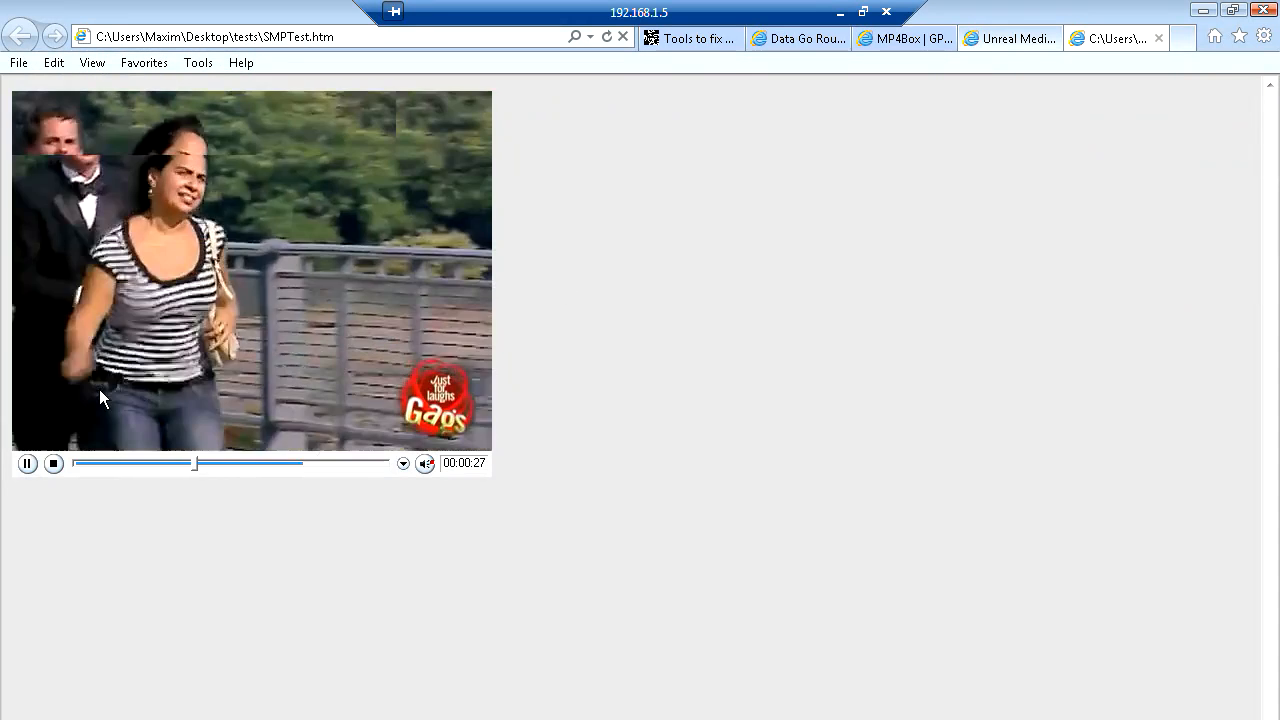
pyautogui.click(54, 463)
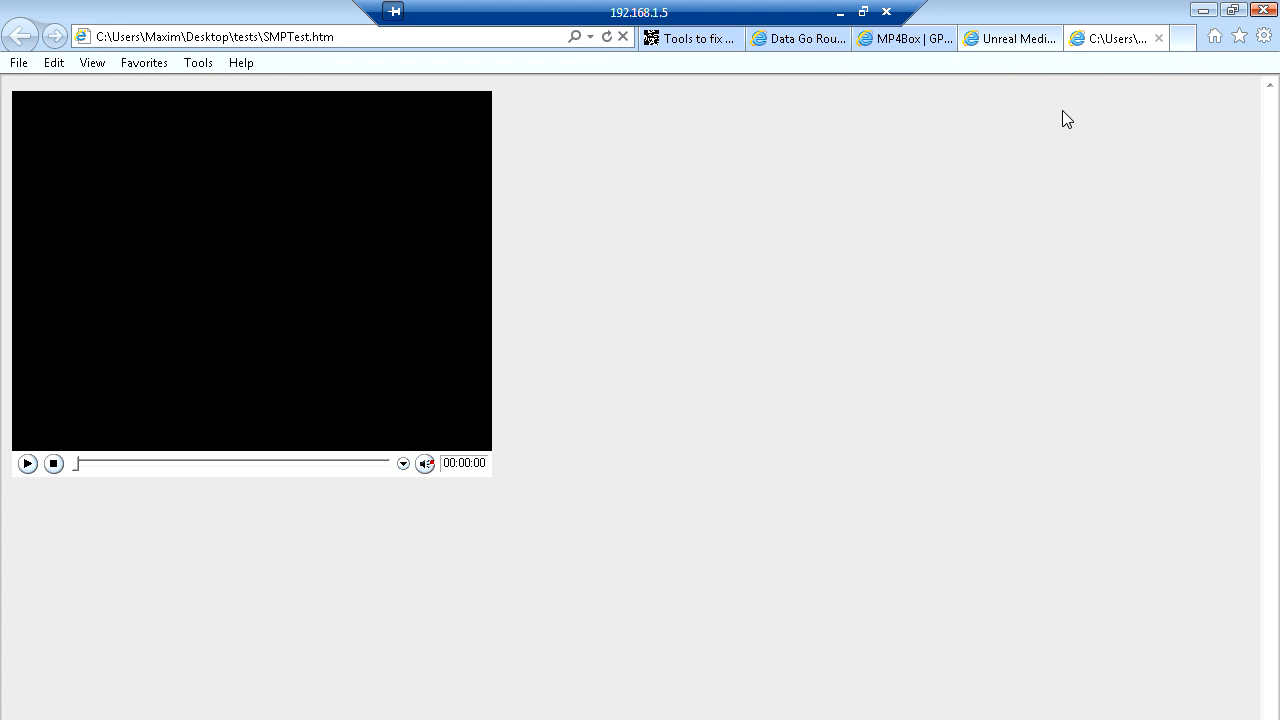
pyautogui.click(1159, 38)
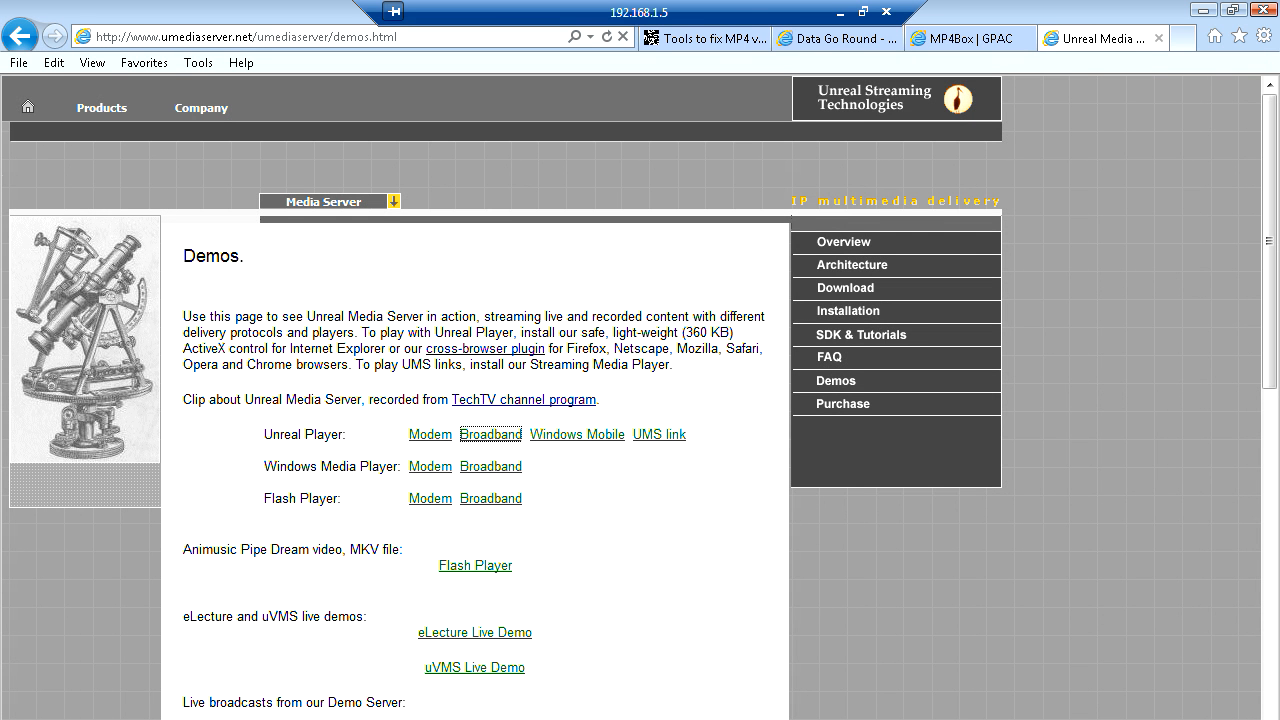
# Step: Launch VLC media player from the installed programs and maximize its window
pyautogui.press('super')
pyautogui.moveTo(171, 518)
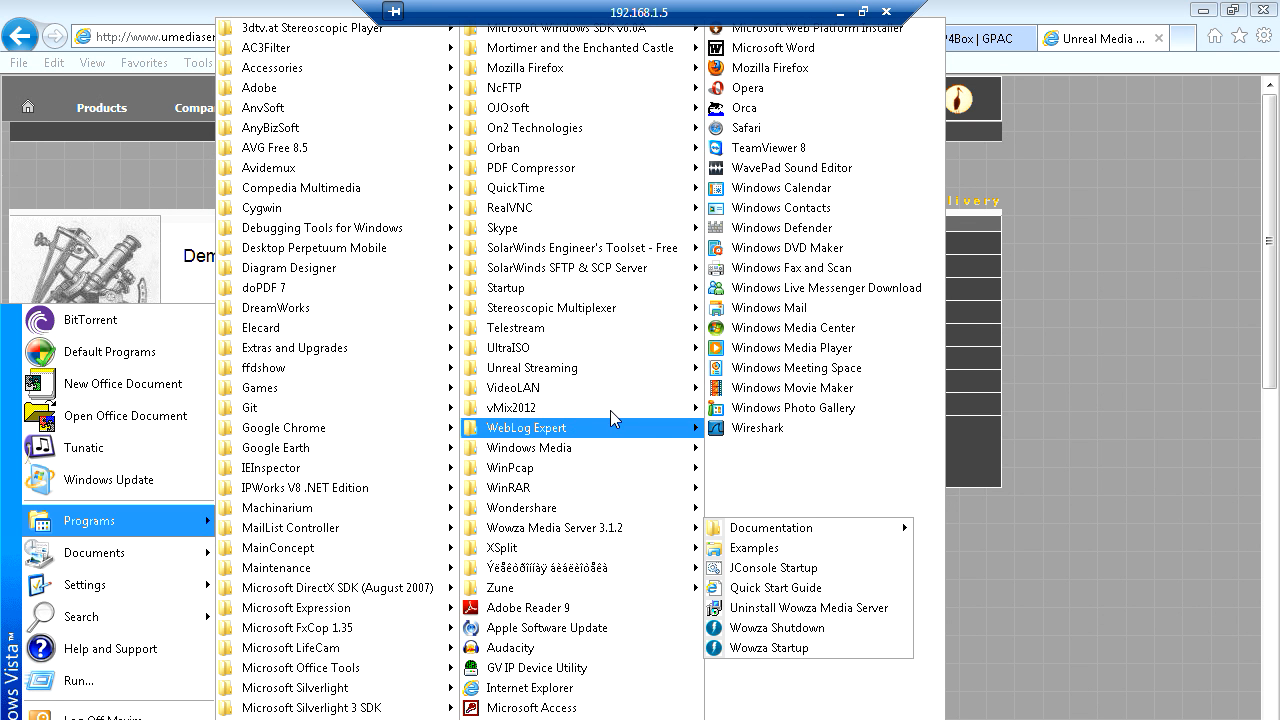
pyautogui.moveTo(630, 388)
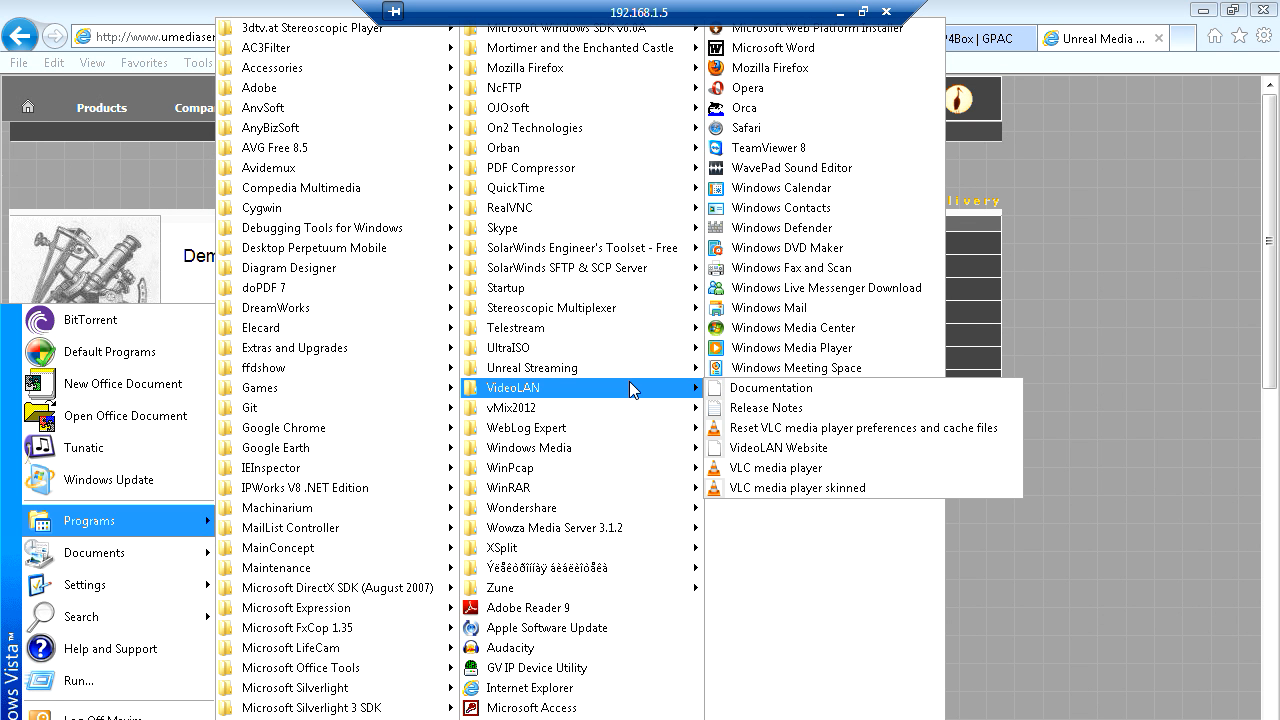
pyautogui.click(793, 470)
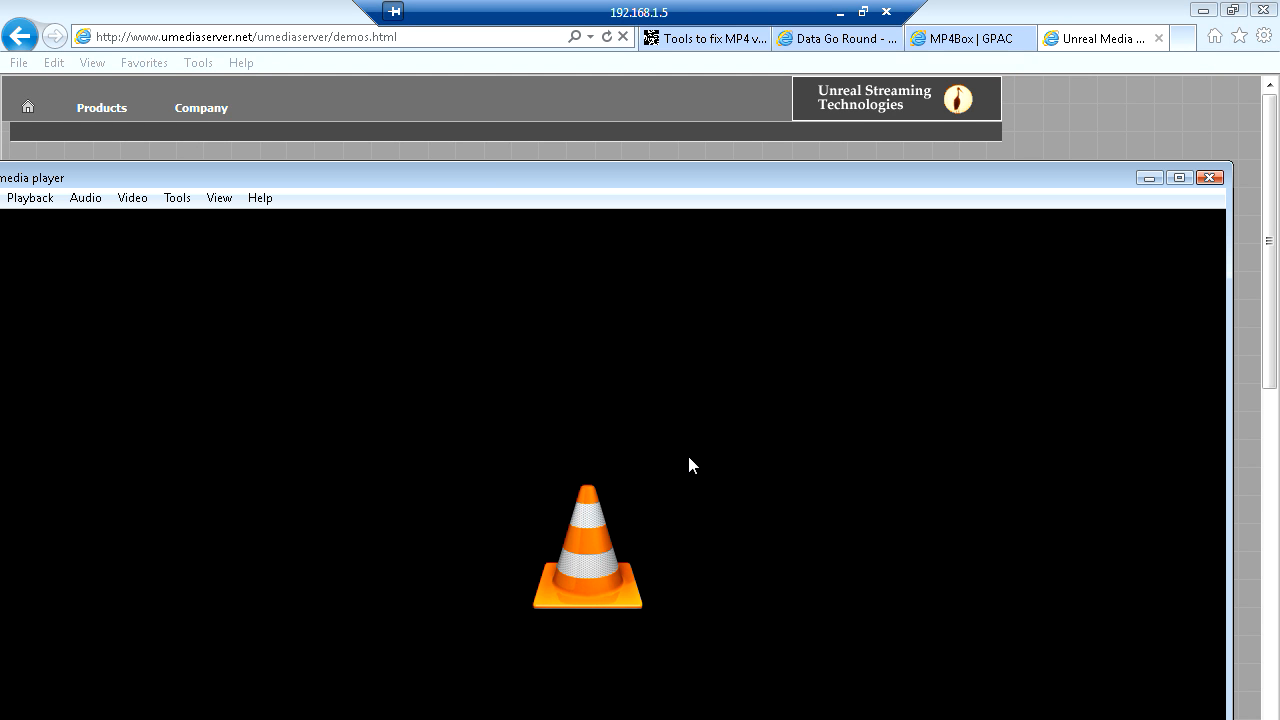
pyautogui.moveTo(493, 178); pyautogui.dragTo(612, 75)
pyautogui.doubleClick(613, 76)
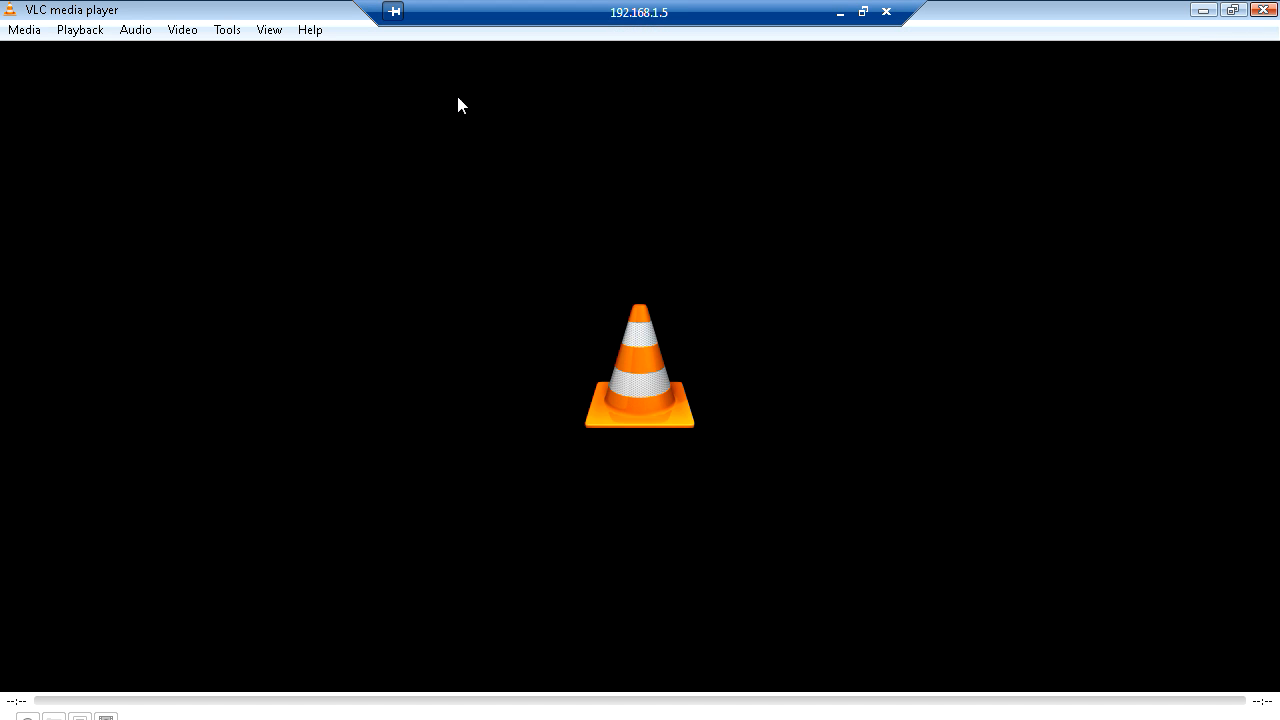
pyautogui.click(20, 32)
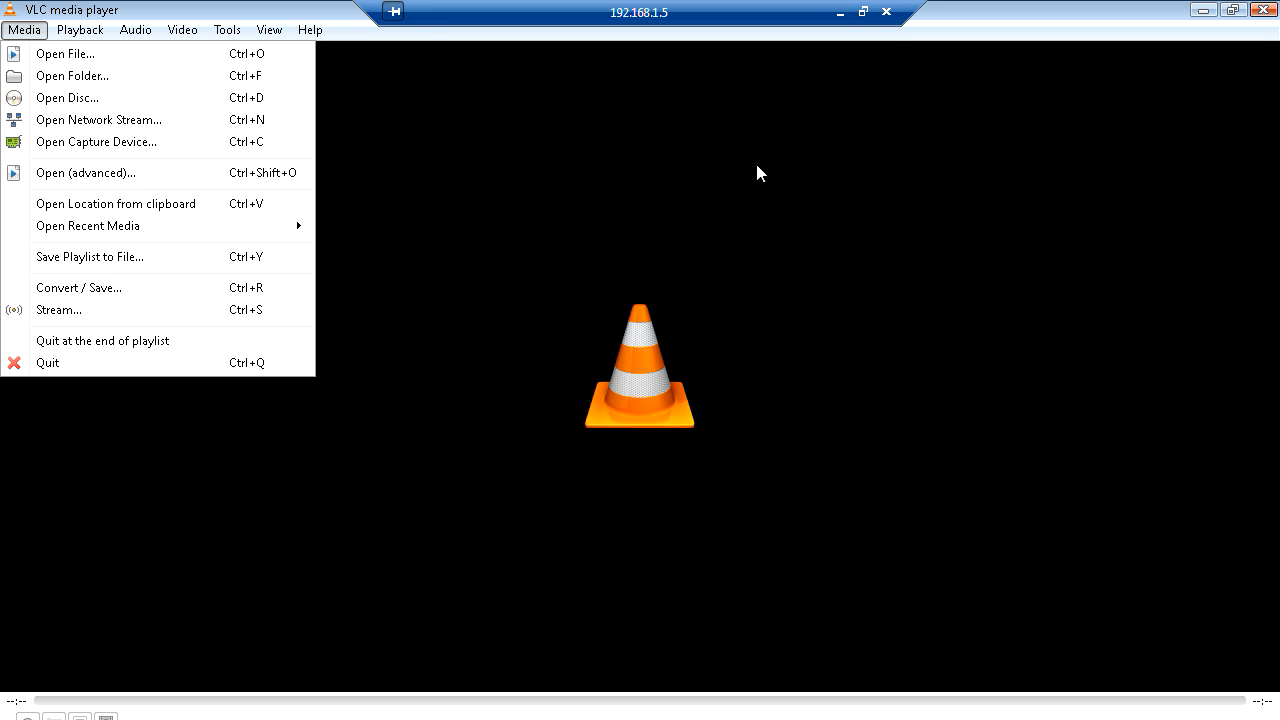
# Step: Switch to Unreal Media Server Configuration and look inside the sub1 subfolder before returning to its parent folder
pyautogui.click(840, 12)
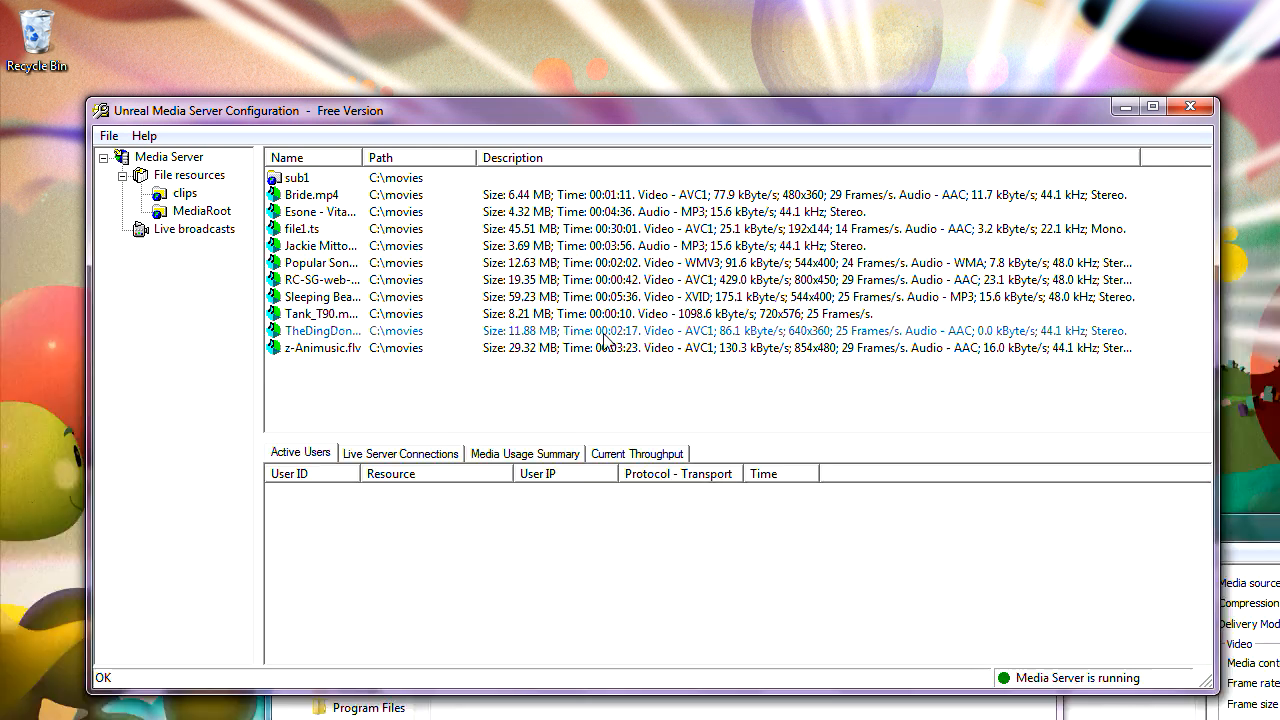
pyautogui.doubleClick(298, 179)
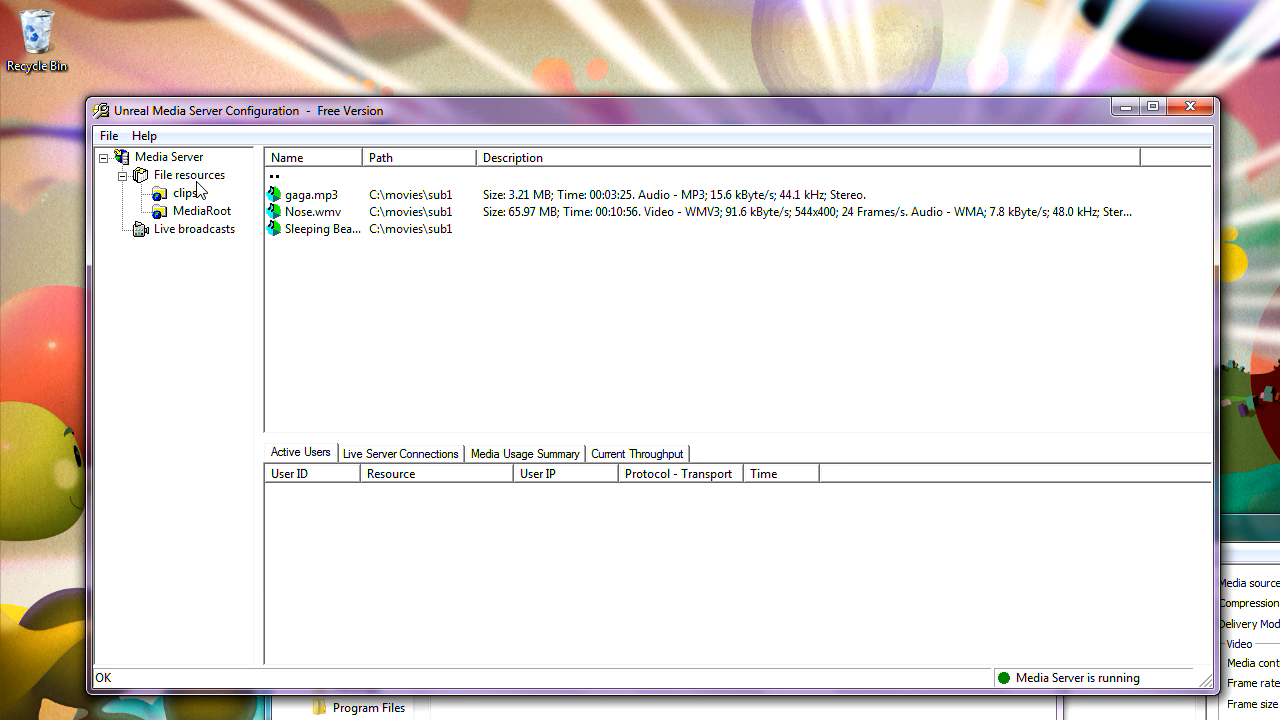
pyautogui.doubleClick(278, 177)
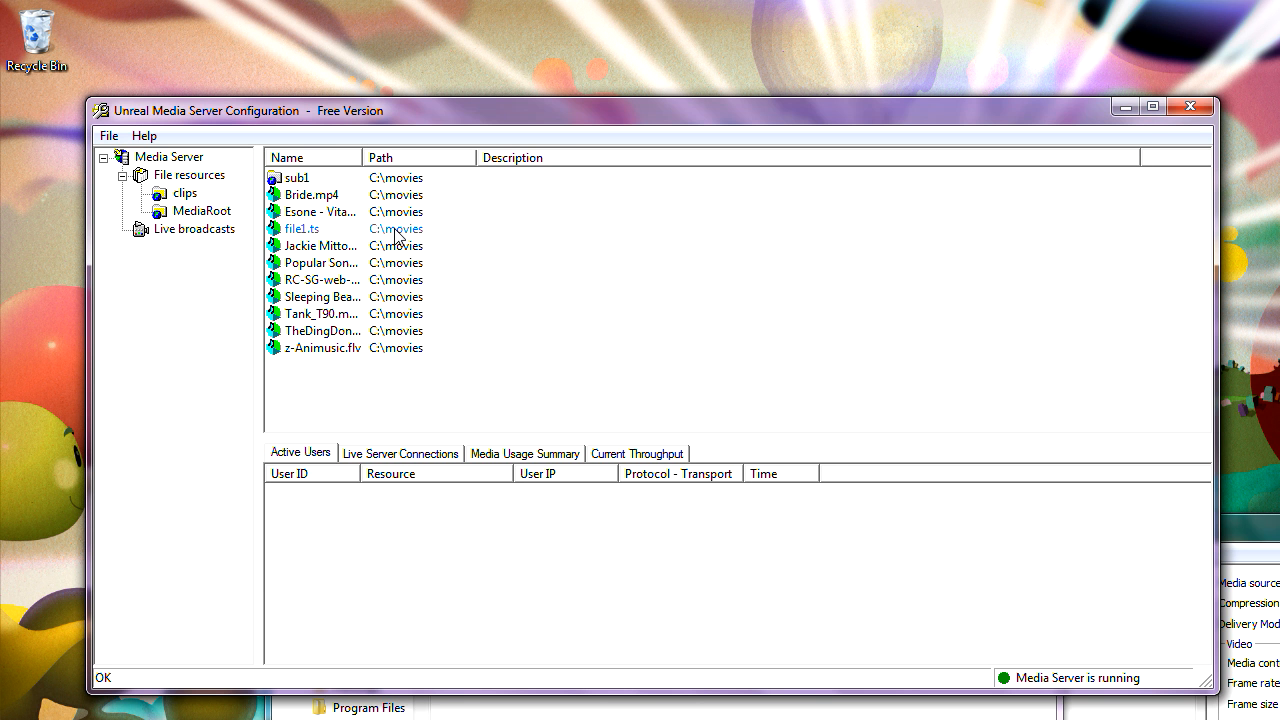
# Step: Widen the media list's Name column to show full file names, and switch back to VLC in the remote session
pyautogui.moveTo(360, 157); pyautogui.dragTo(497, 214)
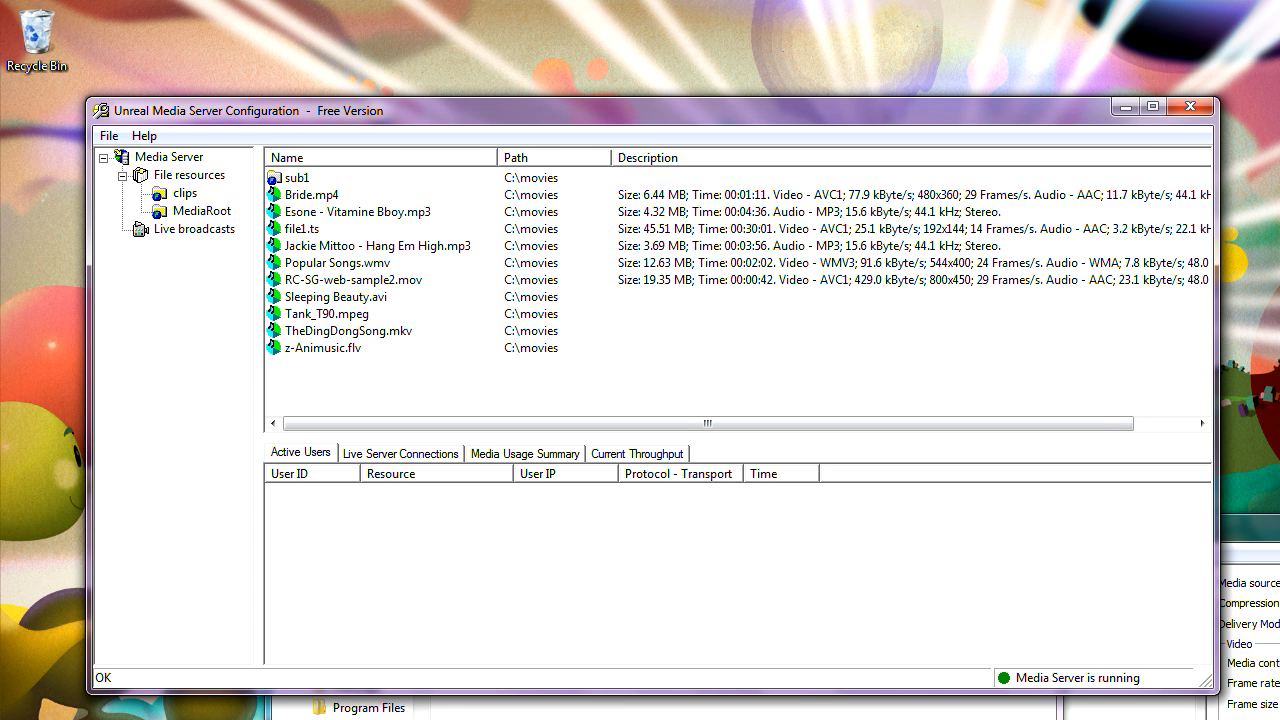
pyautogui.click(476, 668)
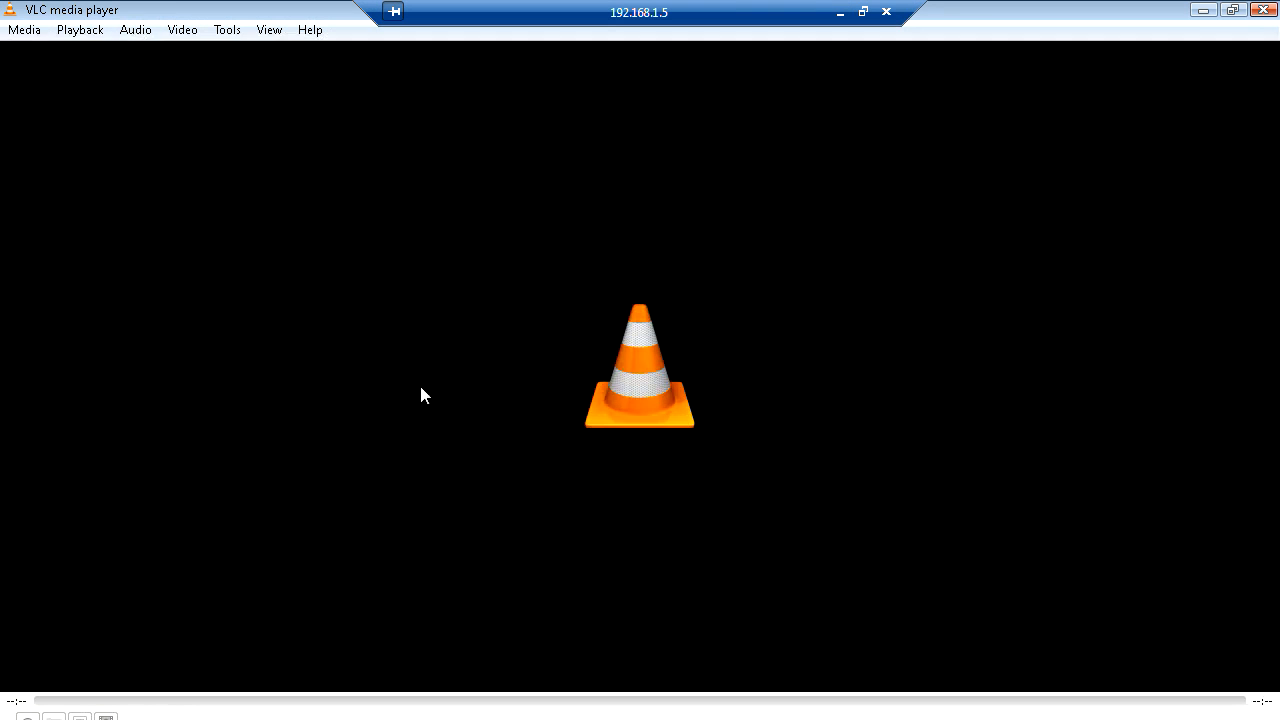
# Step: Open the network stream dialog and re-enter the URL mms://192.168.1.6:5119/clips/sub1/nose.wmv
pyautogui.click(22, 32)
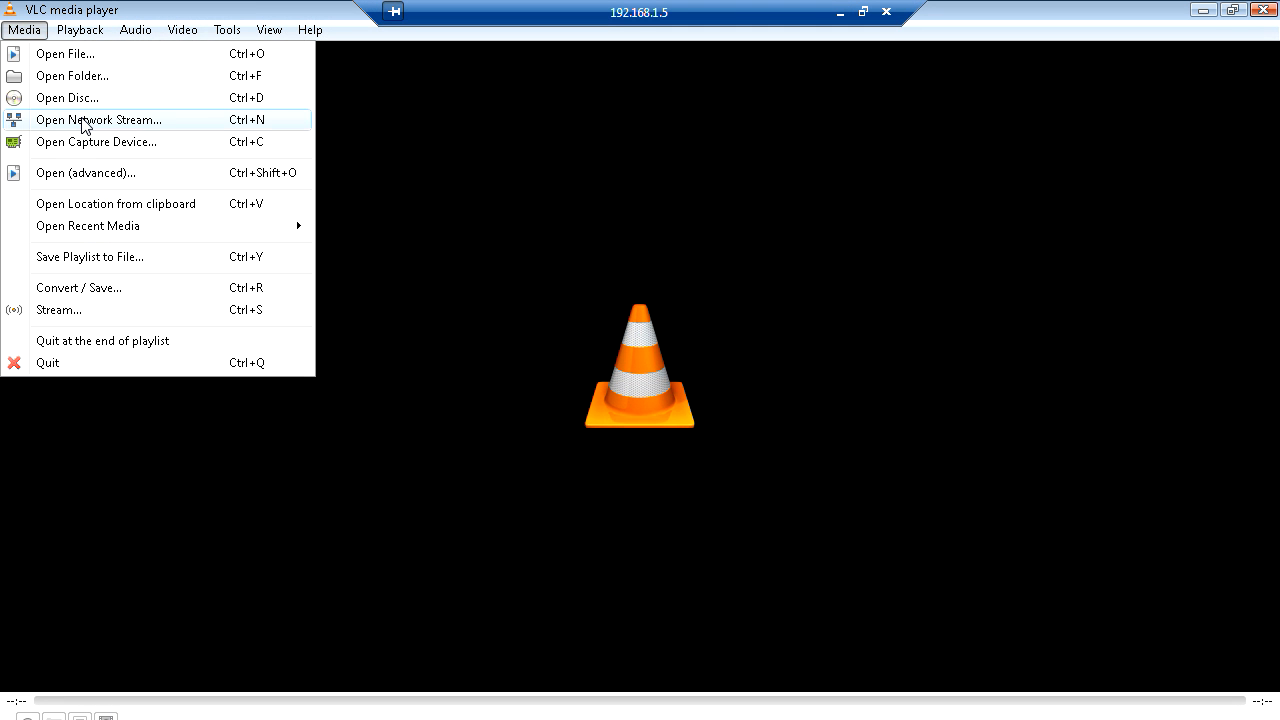
pyautogui.click(82, 122)
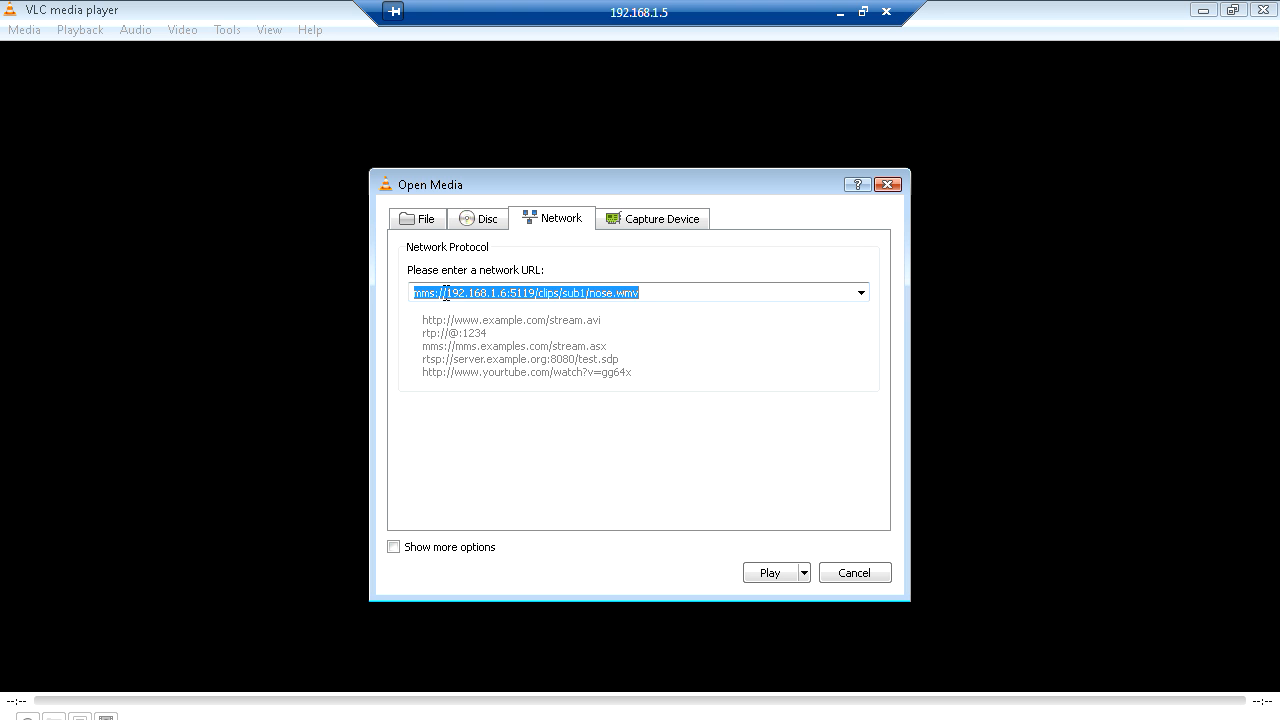
pyautogui.moveTo(652, 297); pyautogui.dragTo(333, 283)
pyautogui.hotkey('shift', 'Right')
pyautogui.hotkey('shift', 'Right')
pyautogui.hotkey('shift', 'Right')
pyautogui.hotkey('shift', 'Right')
pyautogui.hotkey('shift', 'Right')
pyautogui.hotkey('shift', 'Right')
pyautogui.press('BackSpace')
pyautogui.press('BackSpace')
pyautogui.press('BackSpace')
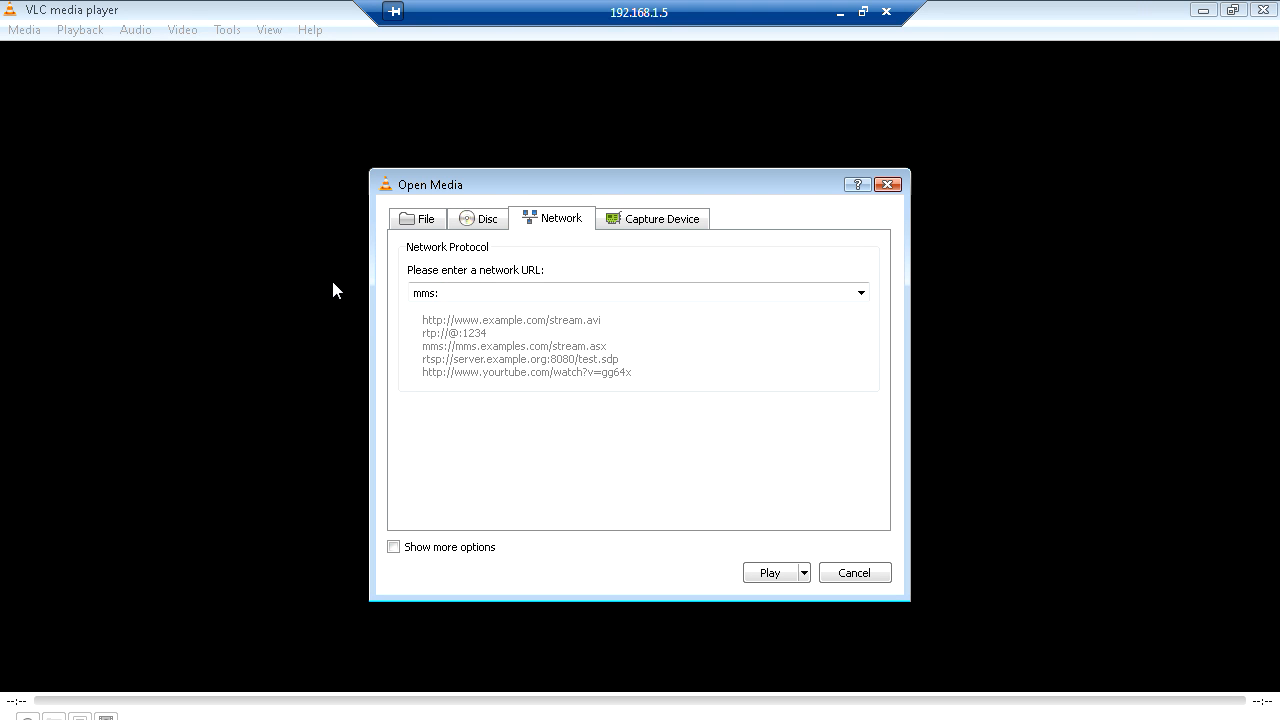
pyautogui.write('//1')
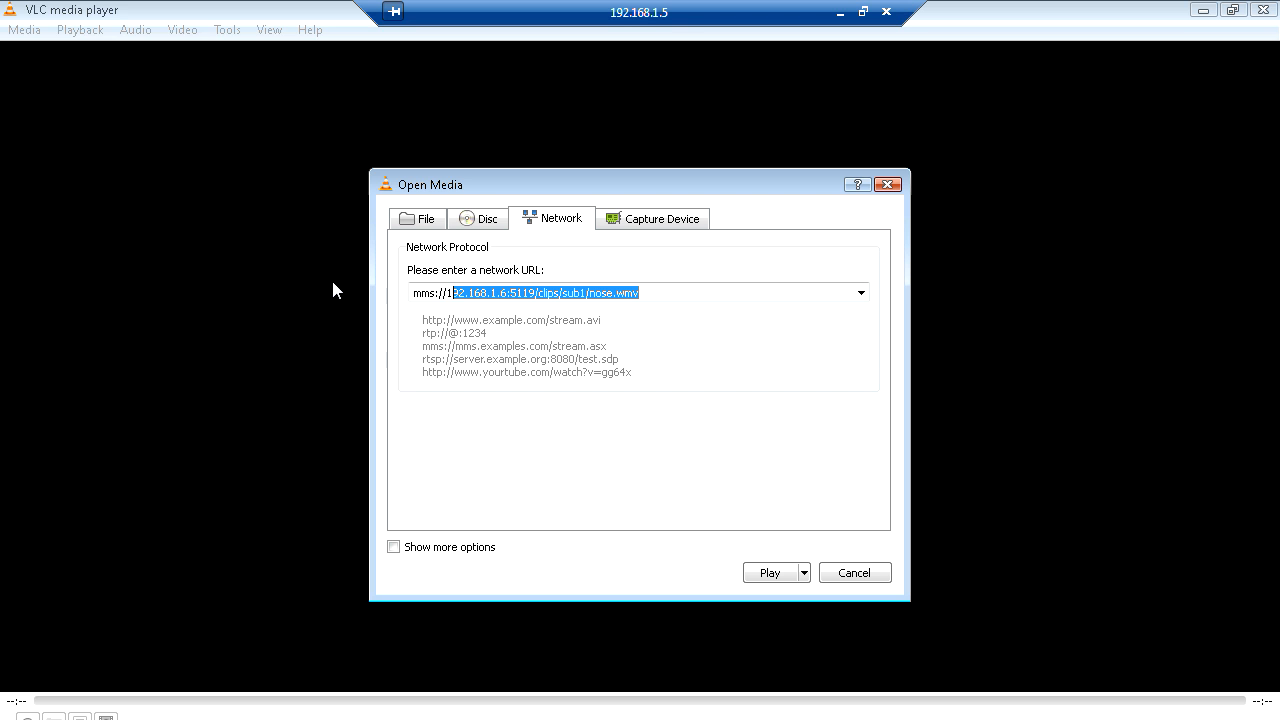
pyautogui.write('92')
pyautogui.press('Delete')
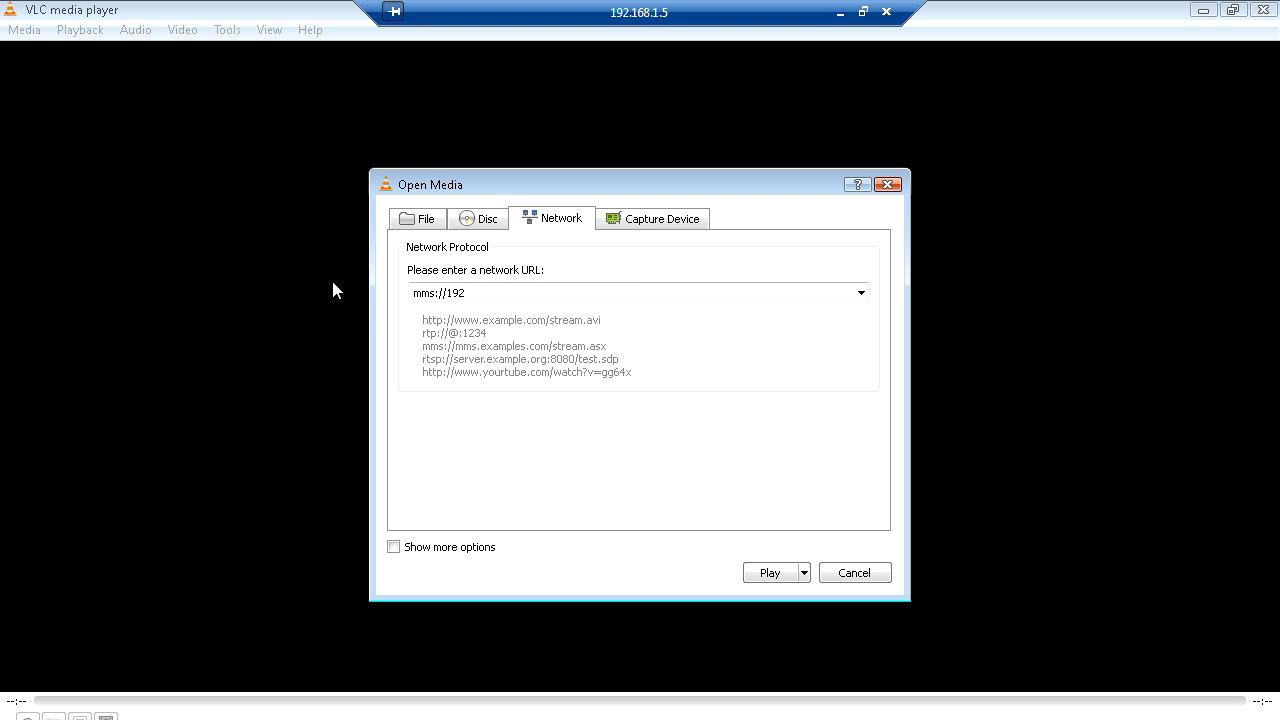
pyautogui.write('.168')
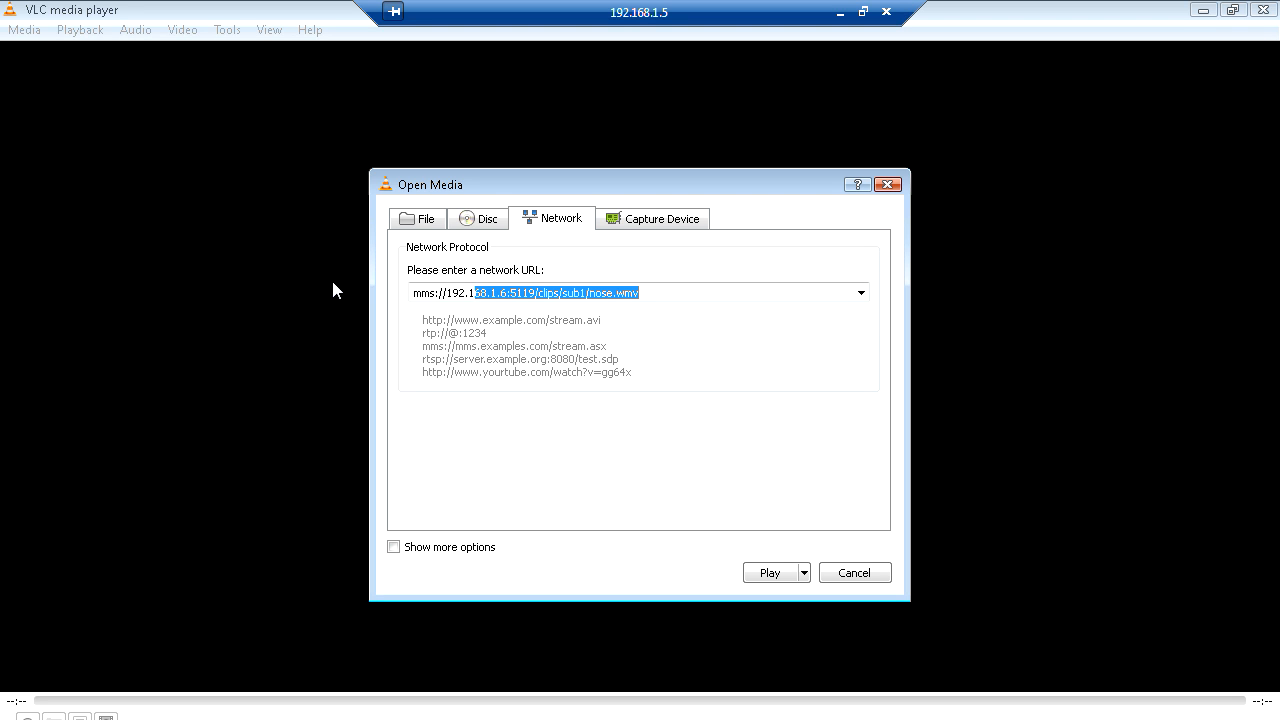
pyautogui.write('.1.6:')
pyautogui.click(645, 295)
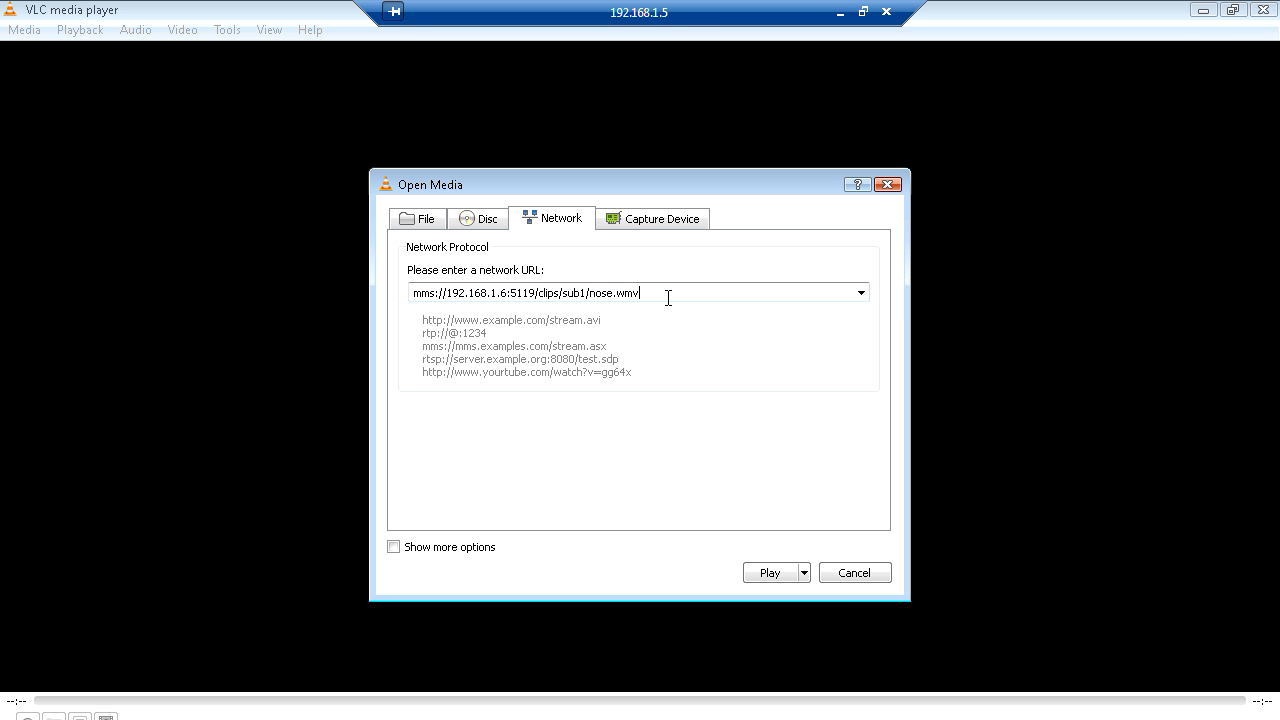
# Step: Trim the stream URL to mms://192.168.1.6:5119/ and check the file names in Unreal Media Server Configuration before returning to VLC
pyautogui.press('BackSpace')
pyautogui.press('BackSpace')
pyautogui.press('BackSpace')
pyautogui.press('BackSpace')
pyautogui.press('BackSpace')
pyautogui.press('BackSpace')
pyautogui.press('BackSpace')
pyautogui.click(840, 12)
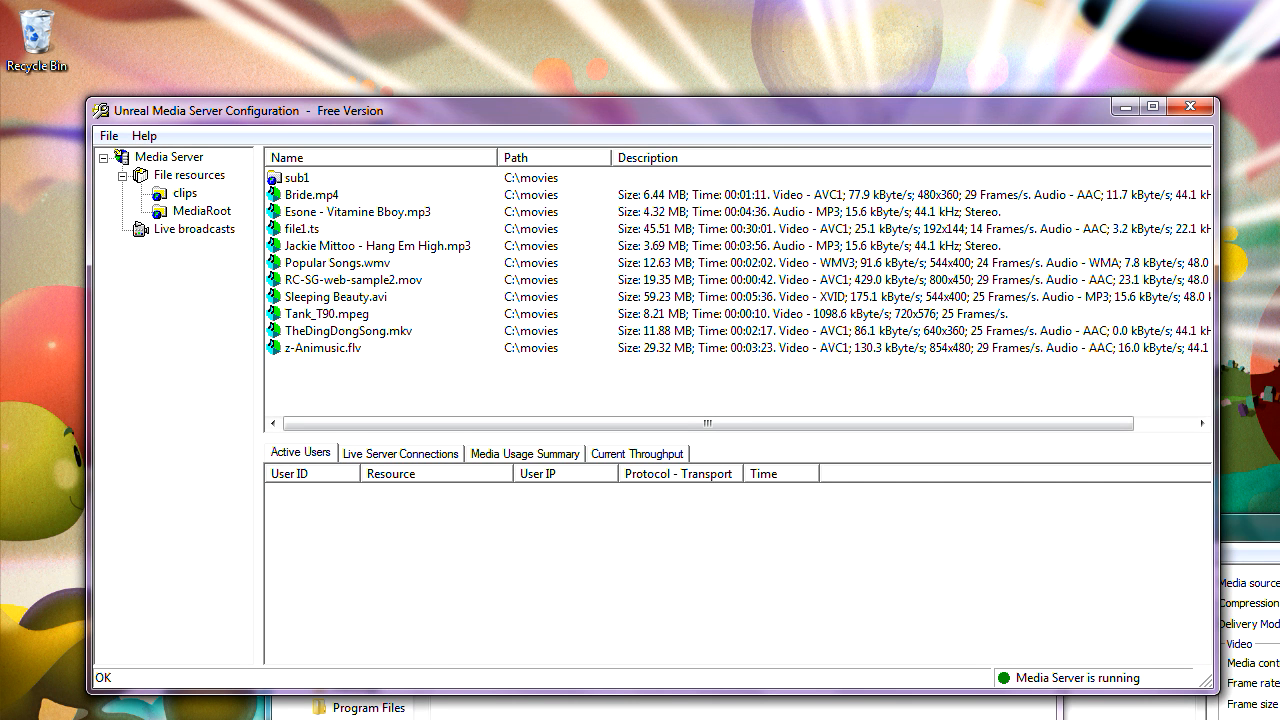
pyautogui.click(466, 718)
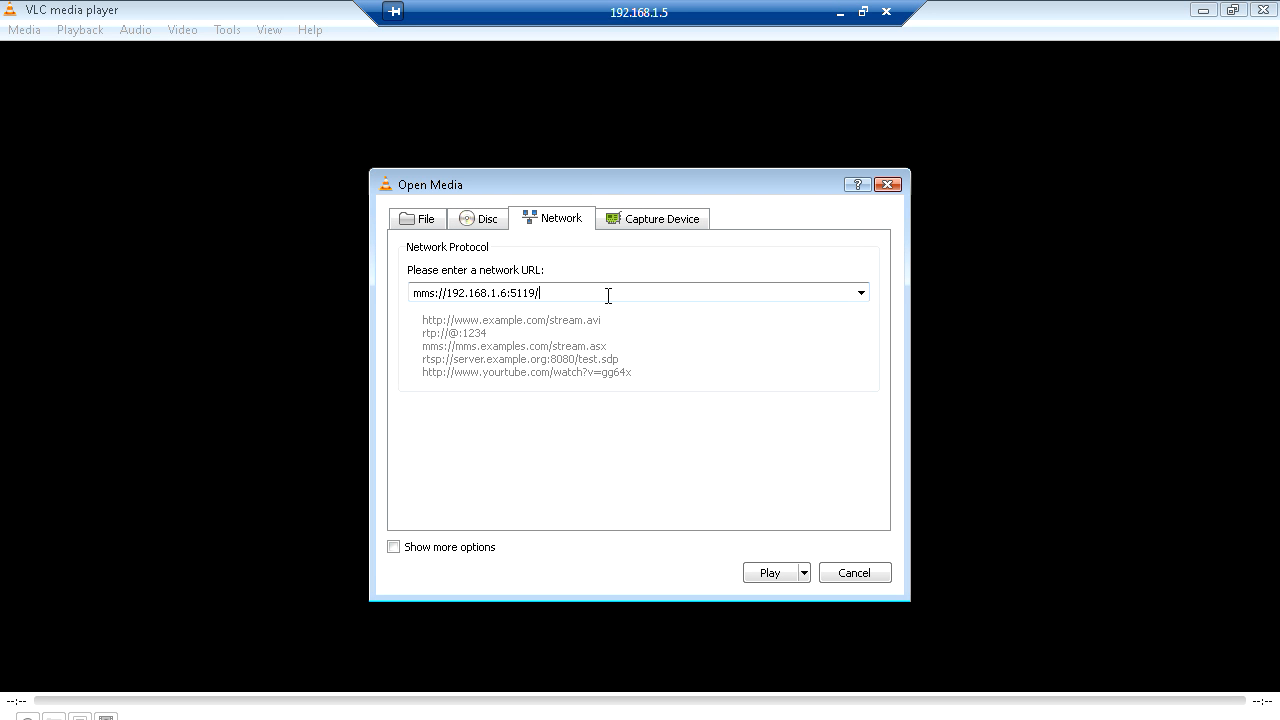
# Step: Complete the URL as mms://192.168.1.6:5119/clips/popular%20songs.wmv, encoding the space as %20, and play the stream
pyautogui.write('clips/popularsongs.w')
pyautogui.write('mv')
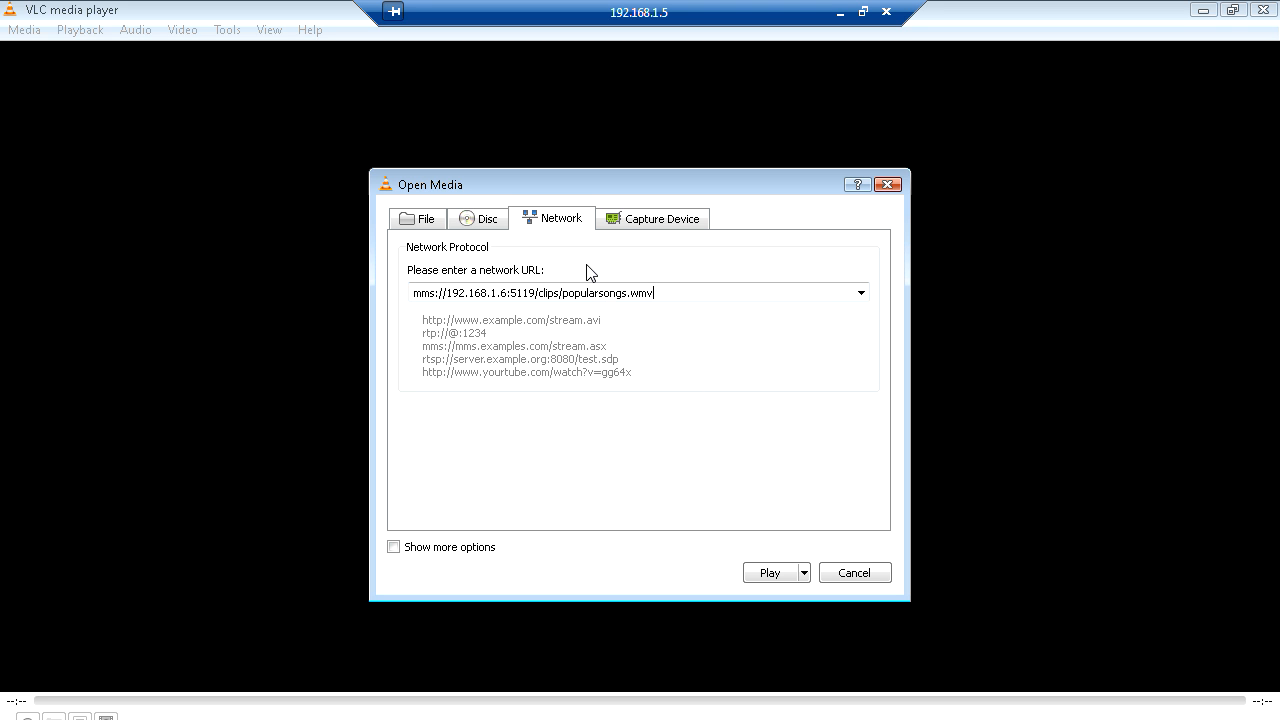
pyautogui.click(600, 292)
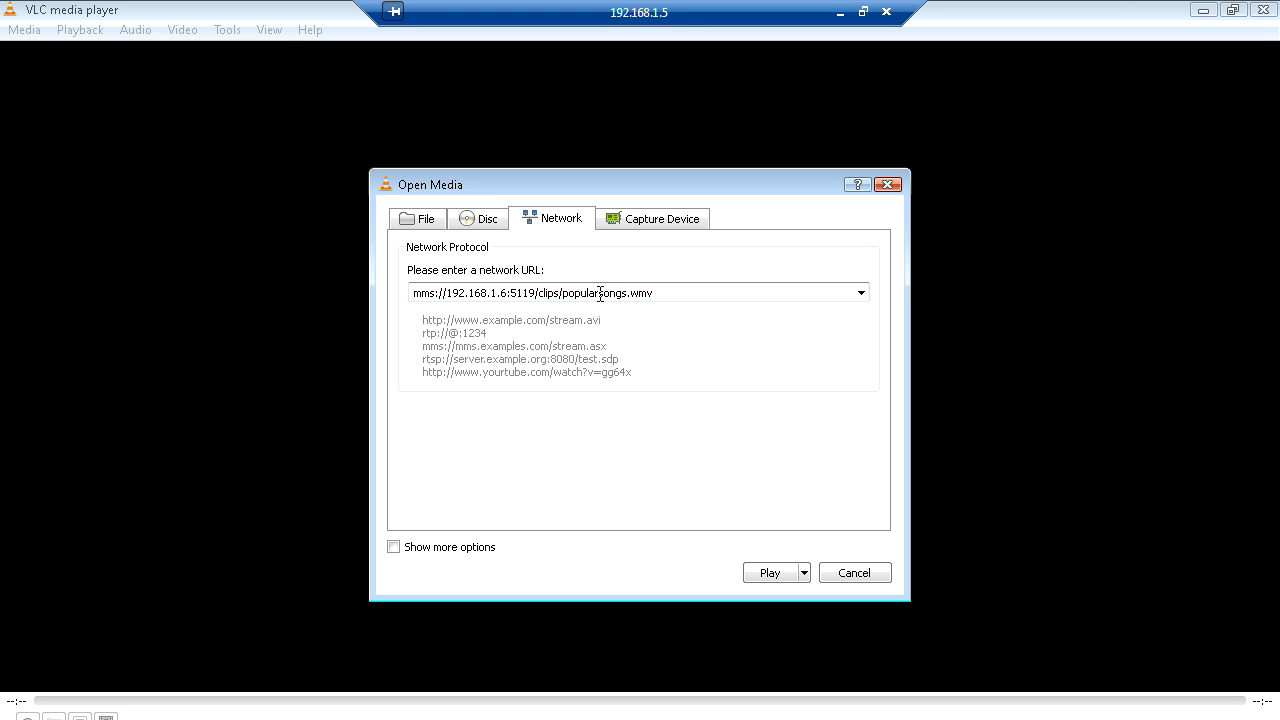
pyautogui.write('%20')
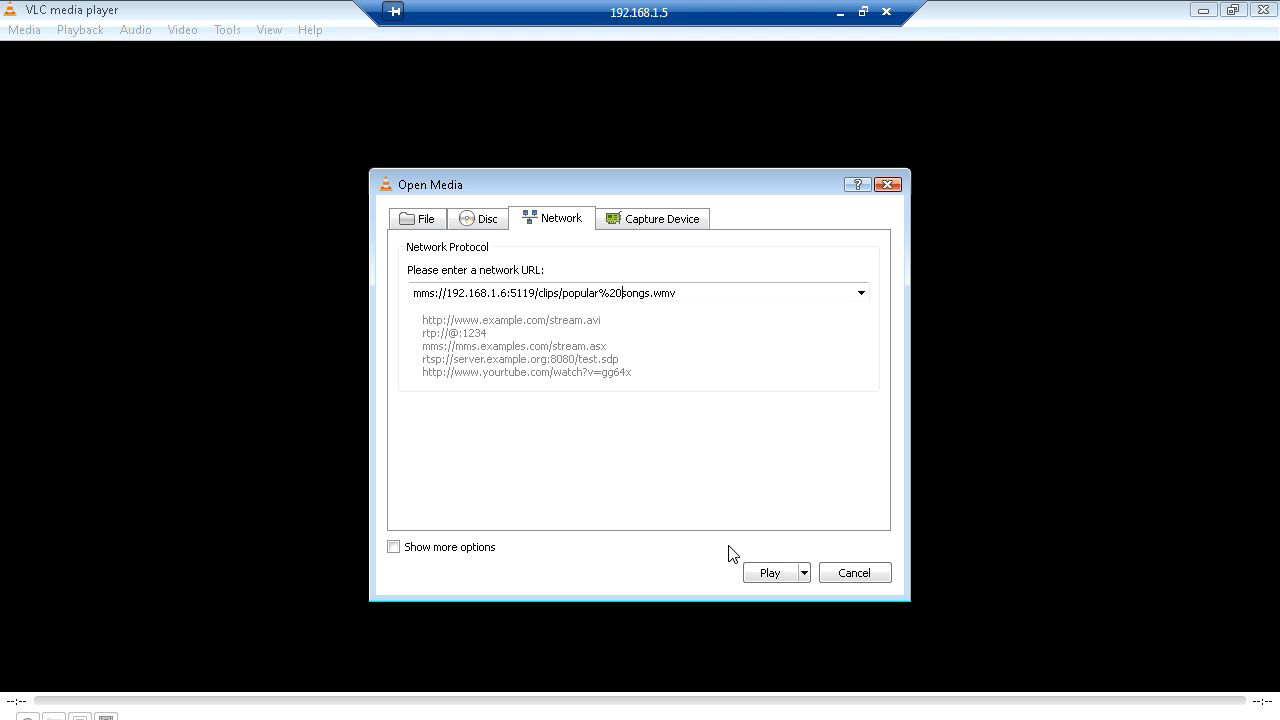
pyautogui.click(765, 571)
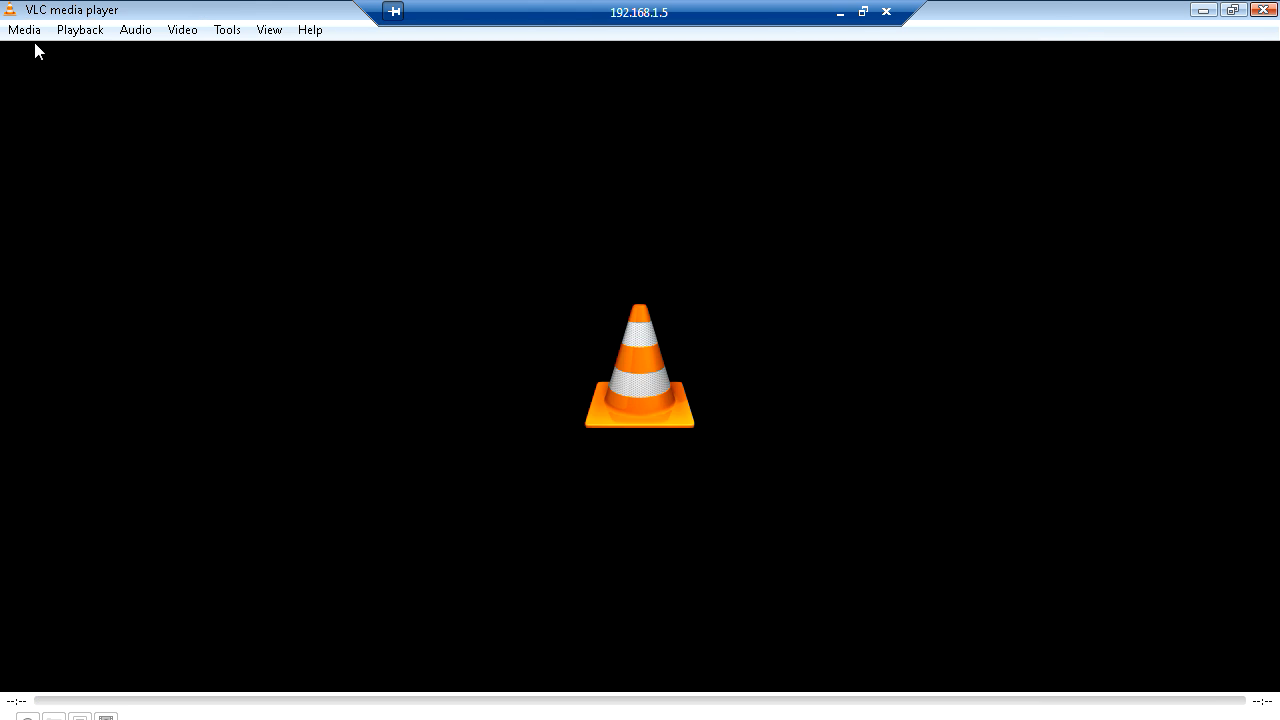
# Step: Reopen the network stream dialog and re-enter the %20 space code between "popular" and "songs" in the URL
pyautogui.click(25, 31)
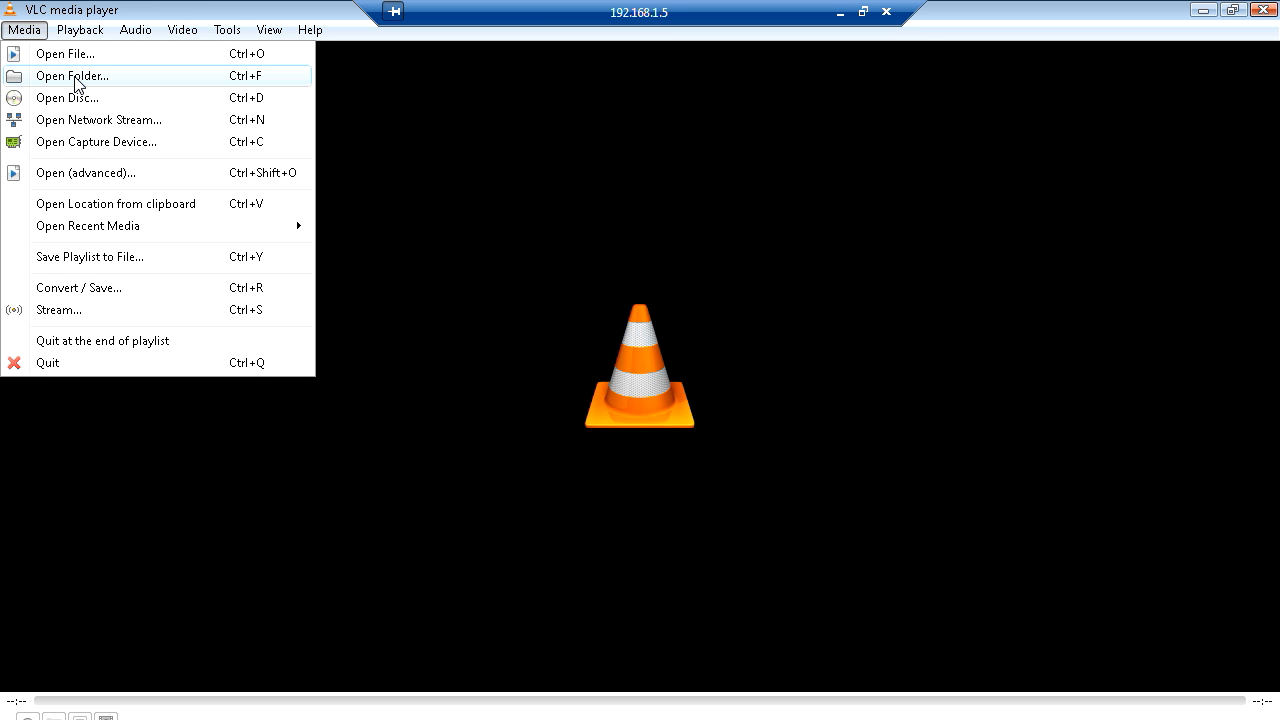
pyautogui.click(78, 121)
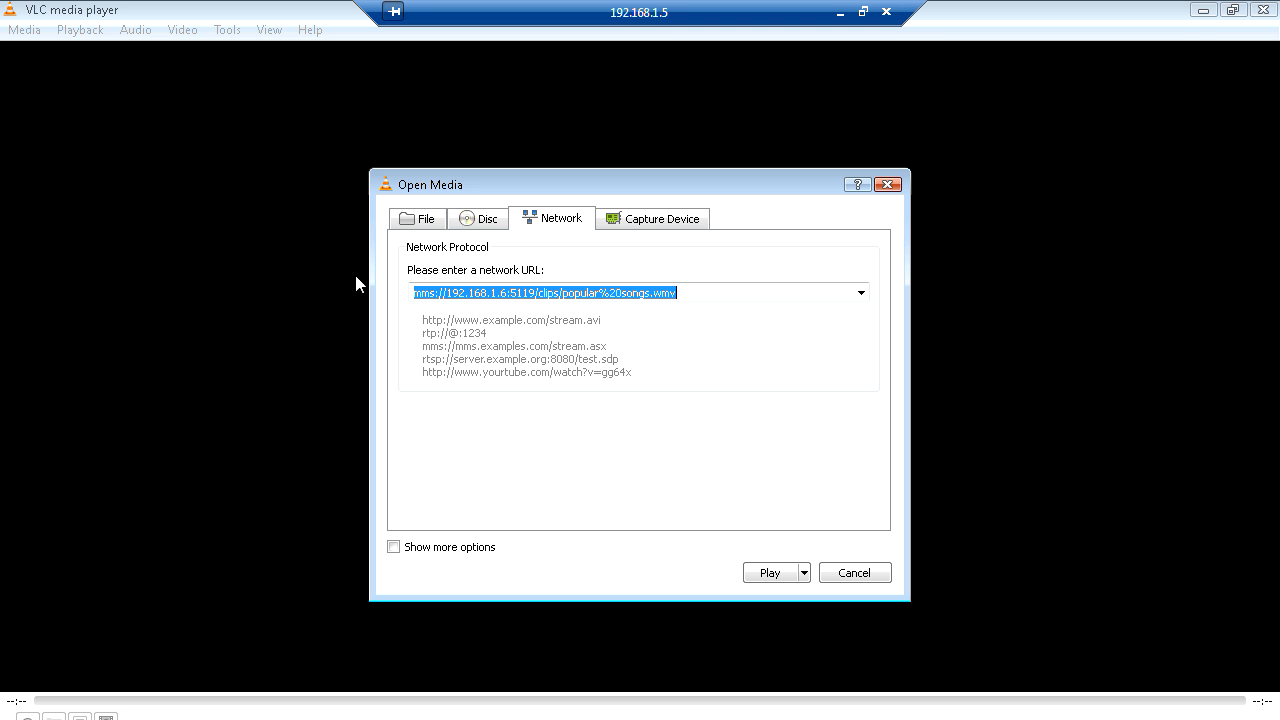
pyautogui.click(620, 295)
pyautogui.press('BackSpace')
pyautogui.press('BackSpace')
pyautogui.press('BackSpace')
pyautogui.press('BackSpace')
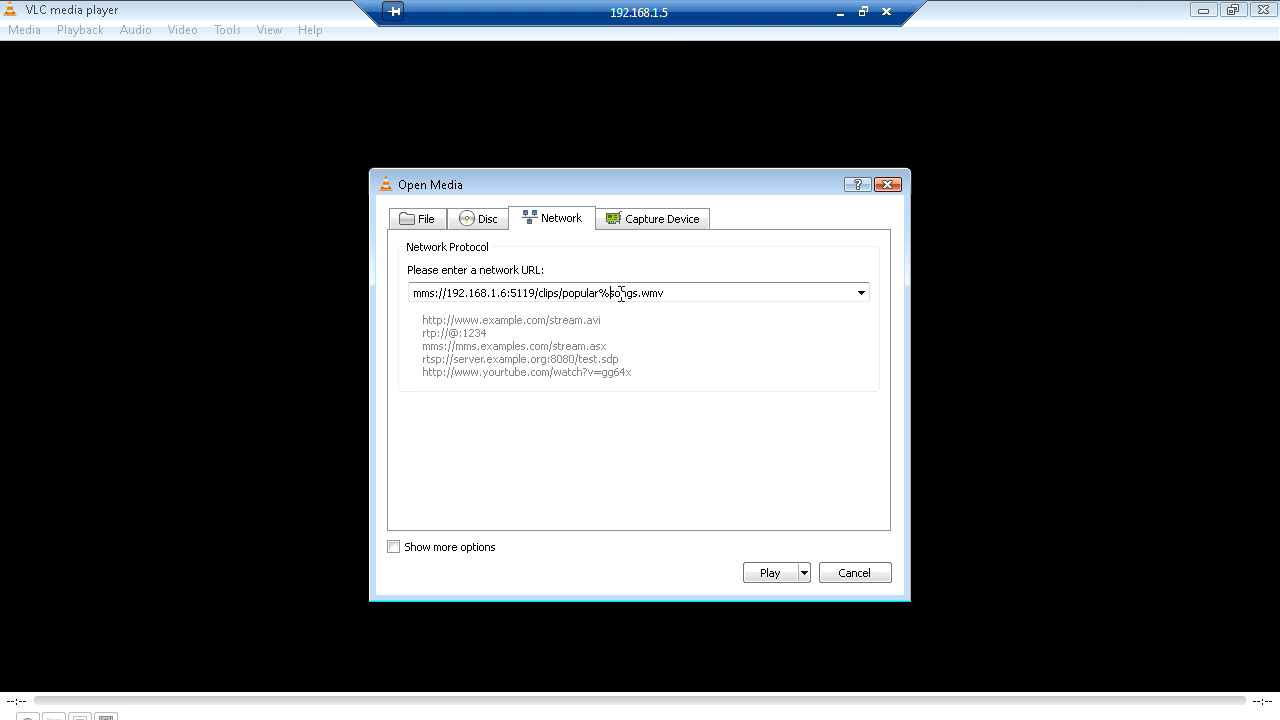
pyautogui.write('r%20')
# Step: Change the stream URL to mms://192.168.1.6:5119/clips/sub1/nose.wmv and play it
pyautogui.click(697, 296)
pyautogui.press('BackSpace')
pyautogui.press('BackSpace')
pyautogui.press('BackSpace')
pyautogui.press('BackSpace')
pyautogui.press('BackSpace')
pyautogui.press('BackSpace')
pyautogui.press('BackSpace')
pyautogui.press('BackSpace')
pyautogui.press('BackSpace')
pyautogui.write('/sub1/nose.wmv')
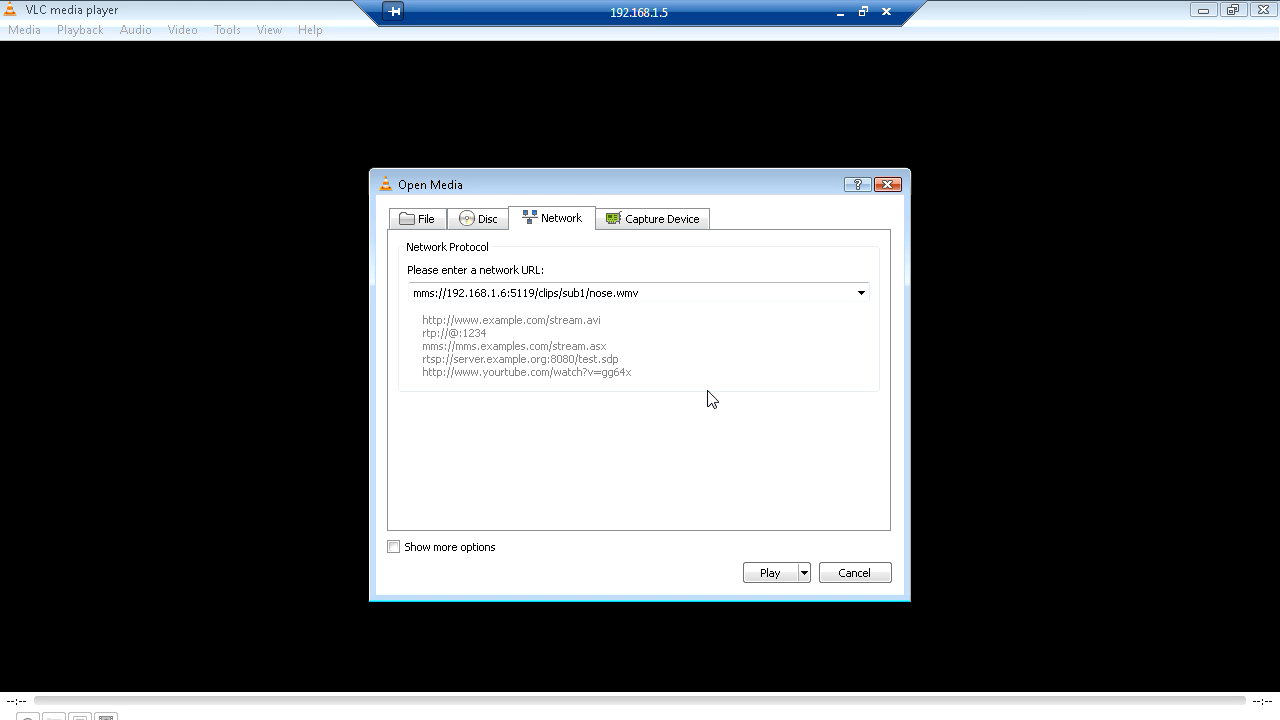
pyautogui.click(766, 573)
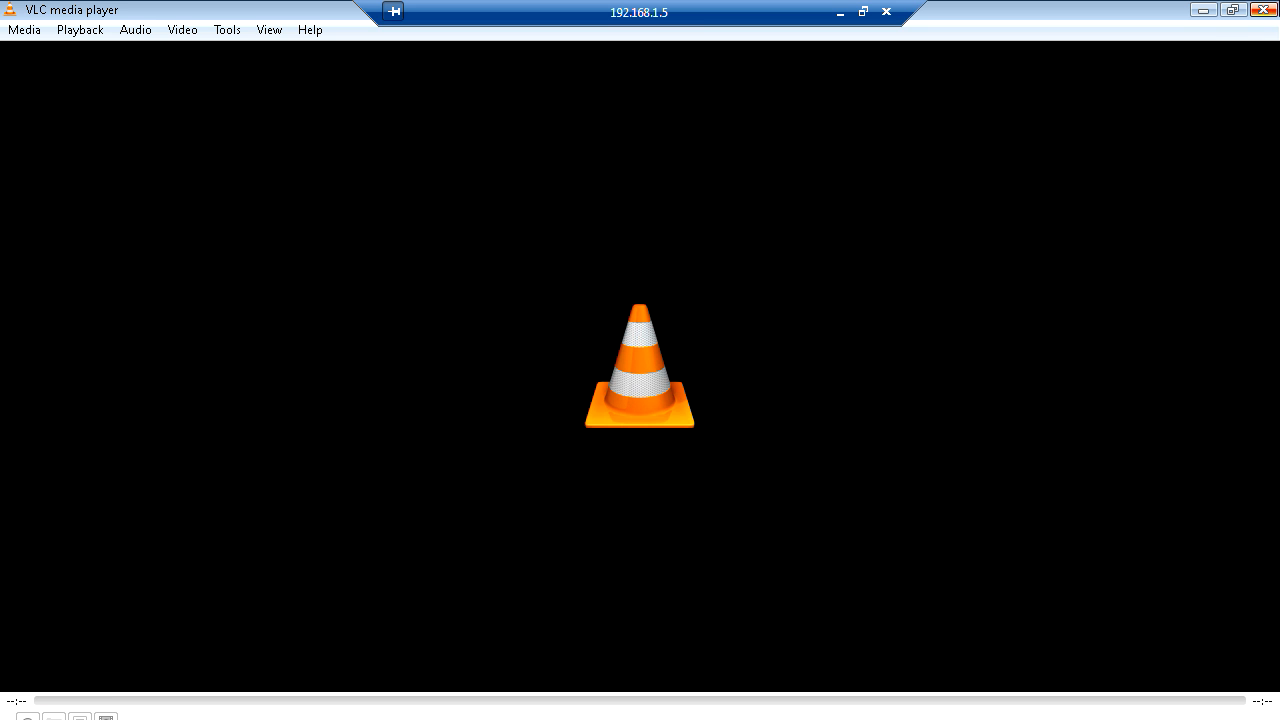
# Step: Close VLC, switch to Unreal Media Server Configuration outside the remote session, and open the sub1 subfolder
pyautogui.click(1260, 12)
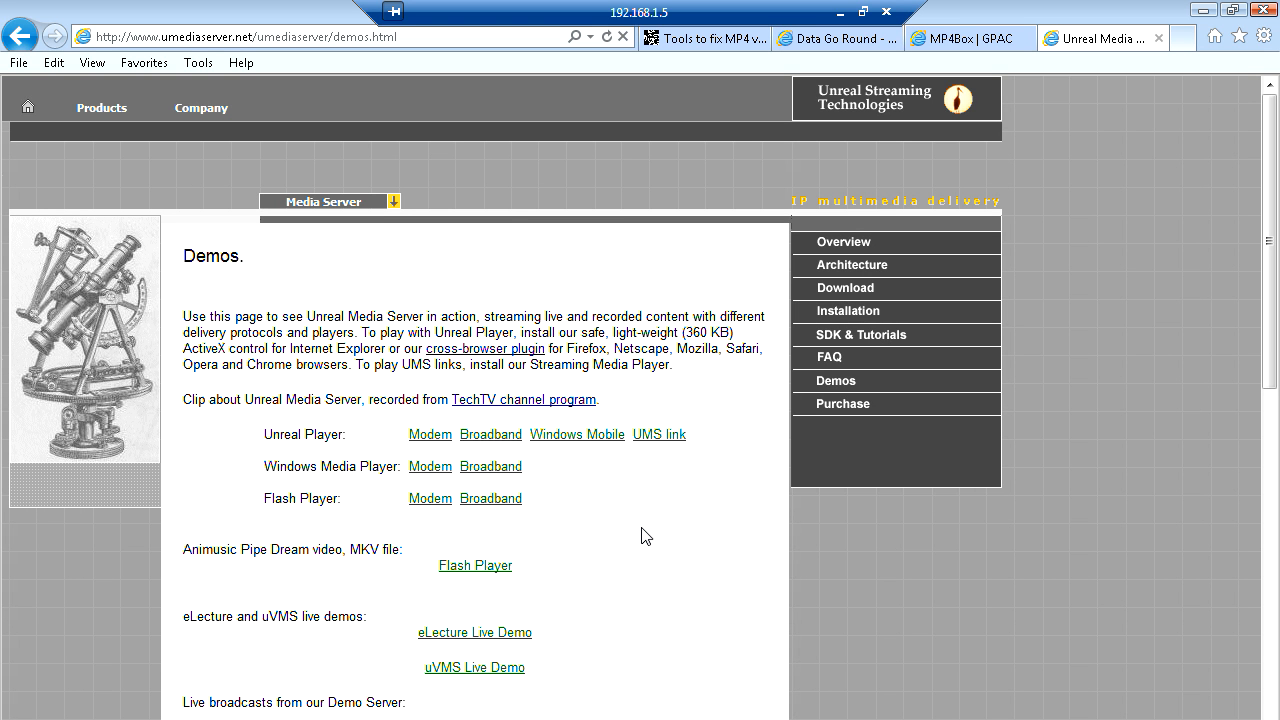
pyautogui.moveTo(634, 572); pyautogui.dragTo(771, 200)
pyautogui.click(849, 12)
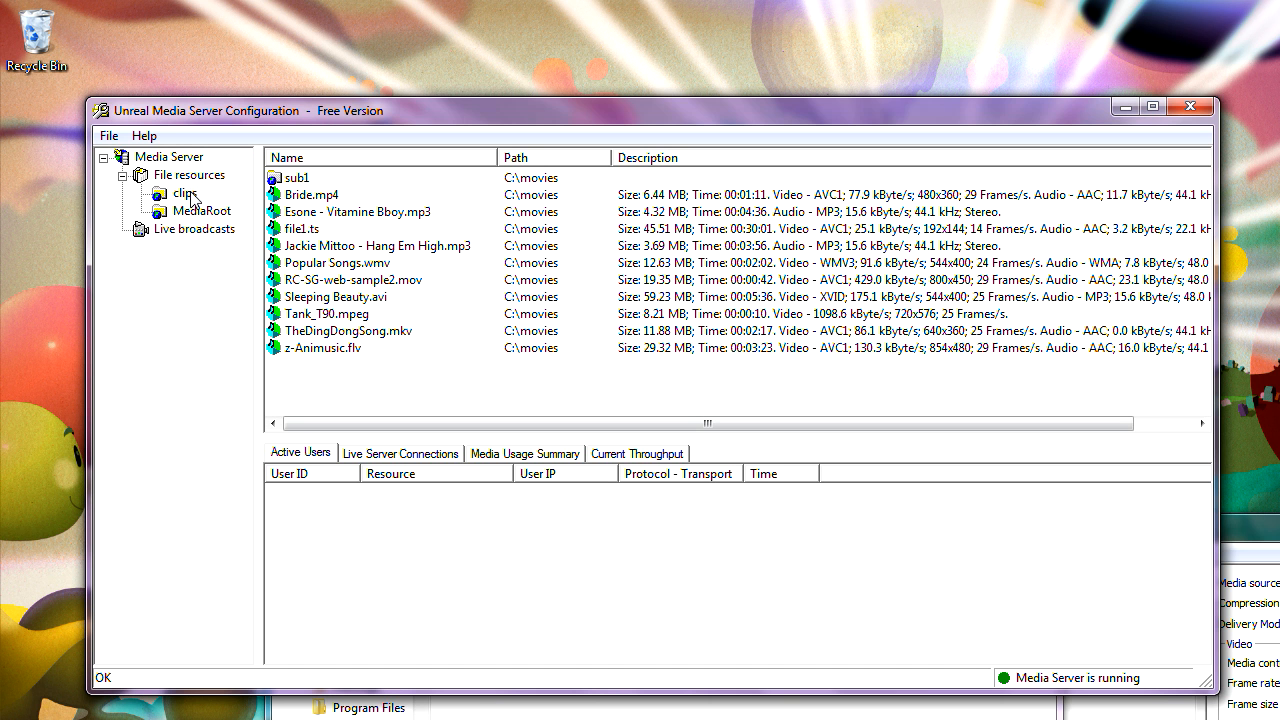
pyautogui.doubleClick(294, 180)
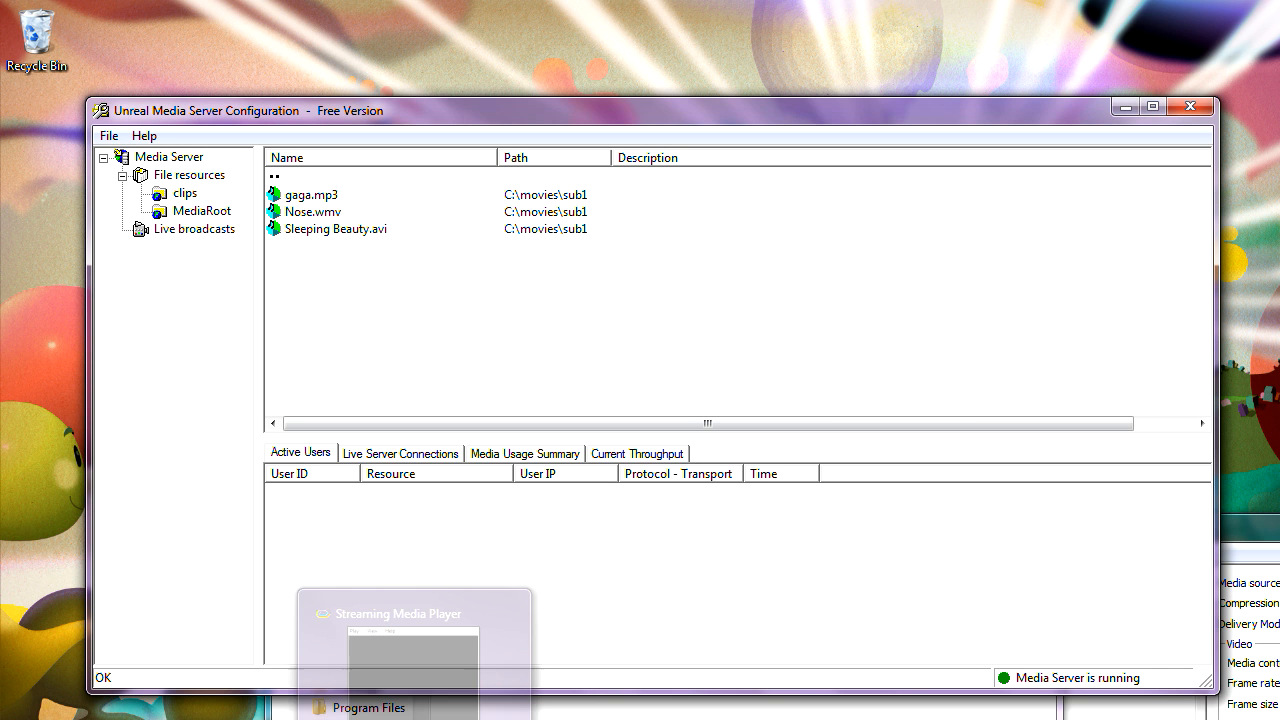
# Step: Switch to Streaming Media Player and play the file clips/sub1/nose.wmv from the media server
pyautogui.click(414, 719)
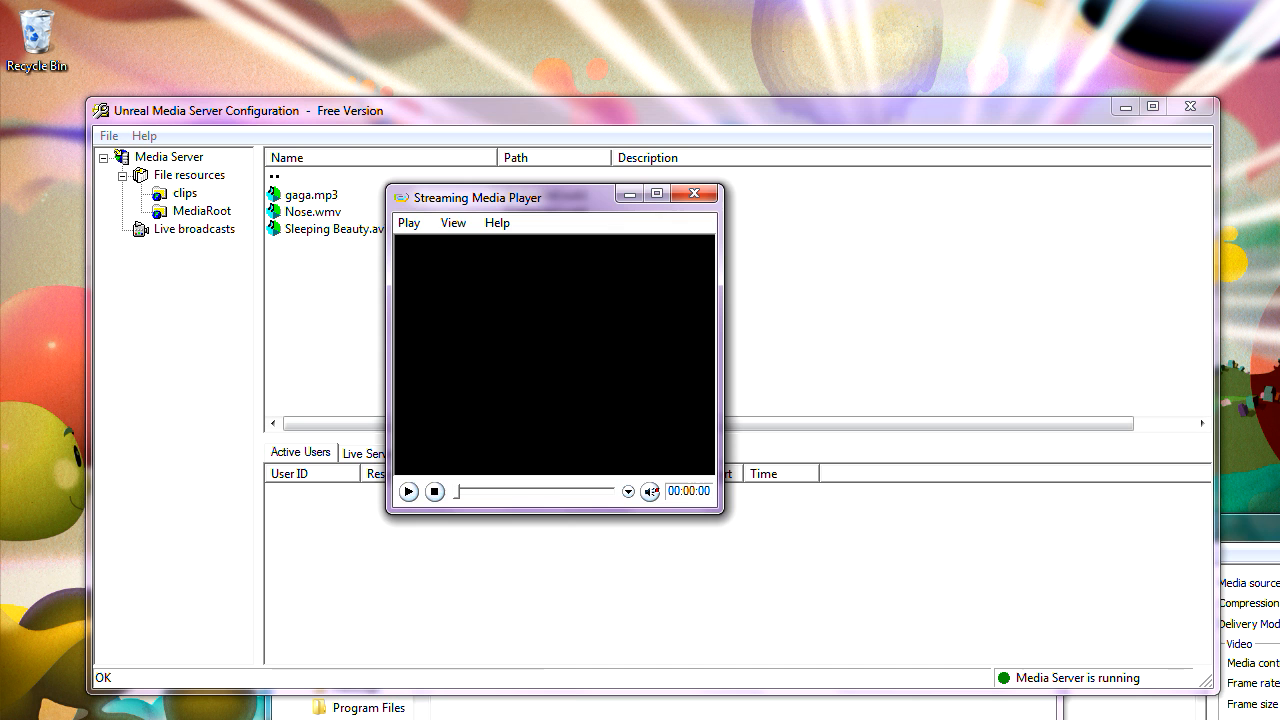
pyautogui.click(411, 225)
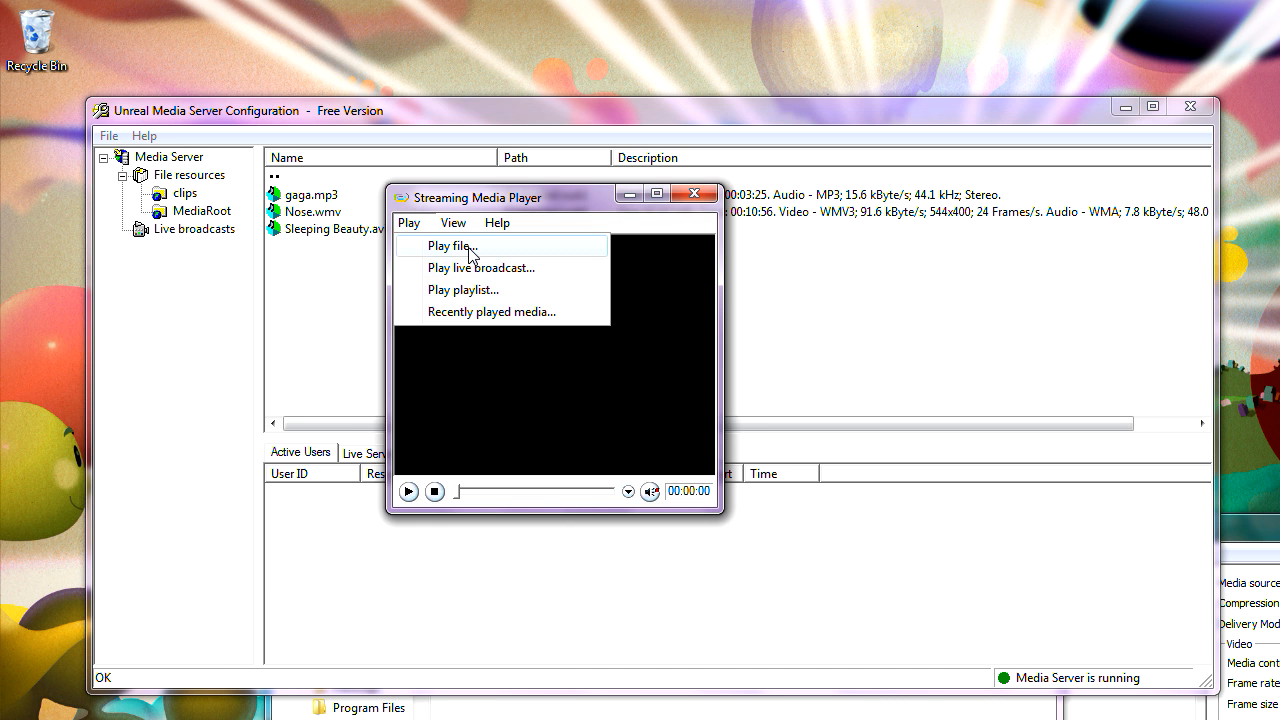
pyautogui.click(445, 246)
pyautogui.click(529, 373)
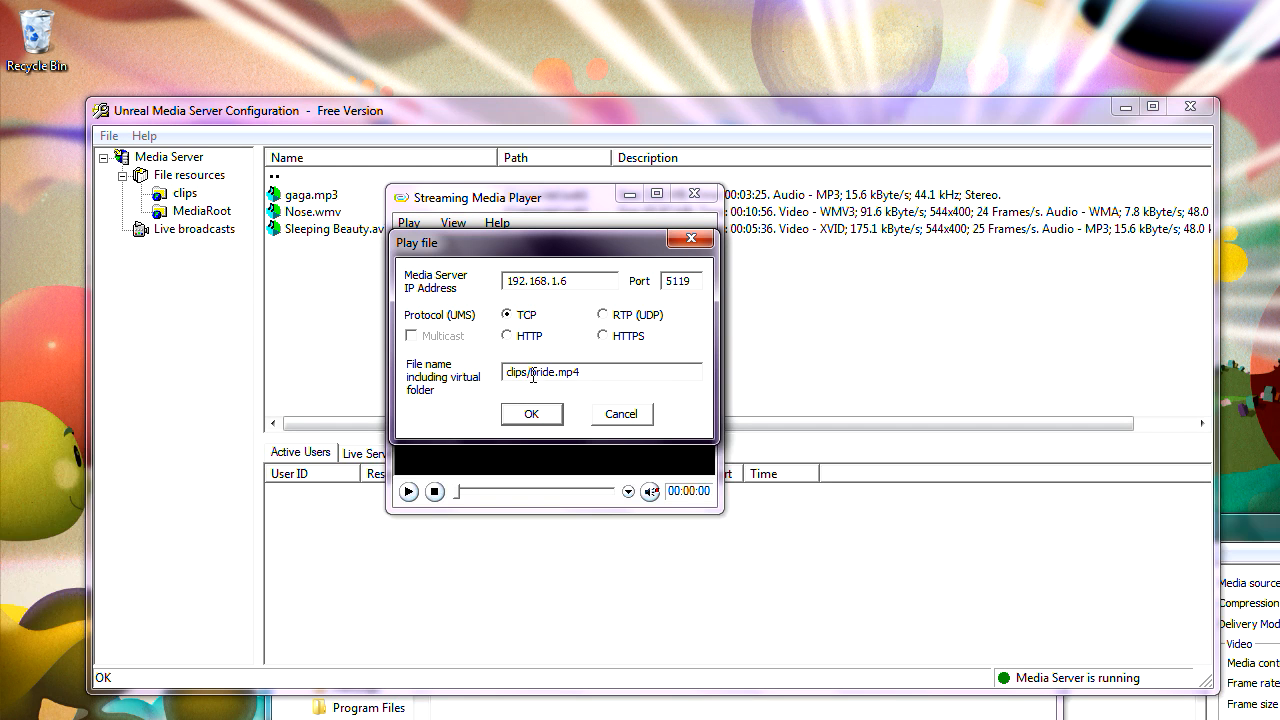
pyautogui.write('sub1')
pyautogui.press('BackSpace')
pyautogui.press('BackSpace')
pyautogui.press('BackSpace')
pyautogui.write('/nose.wmv')
pyautogui.click(547, 414)
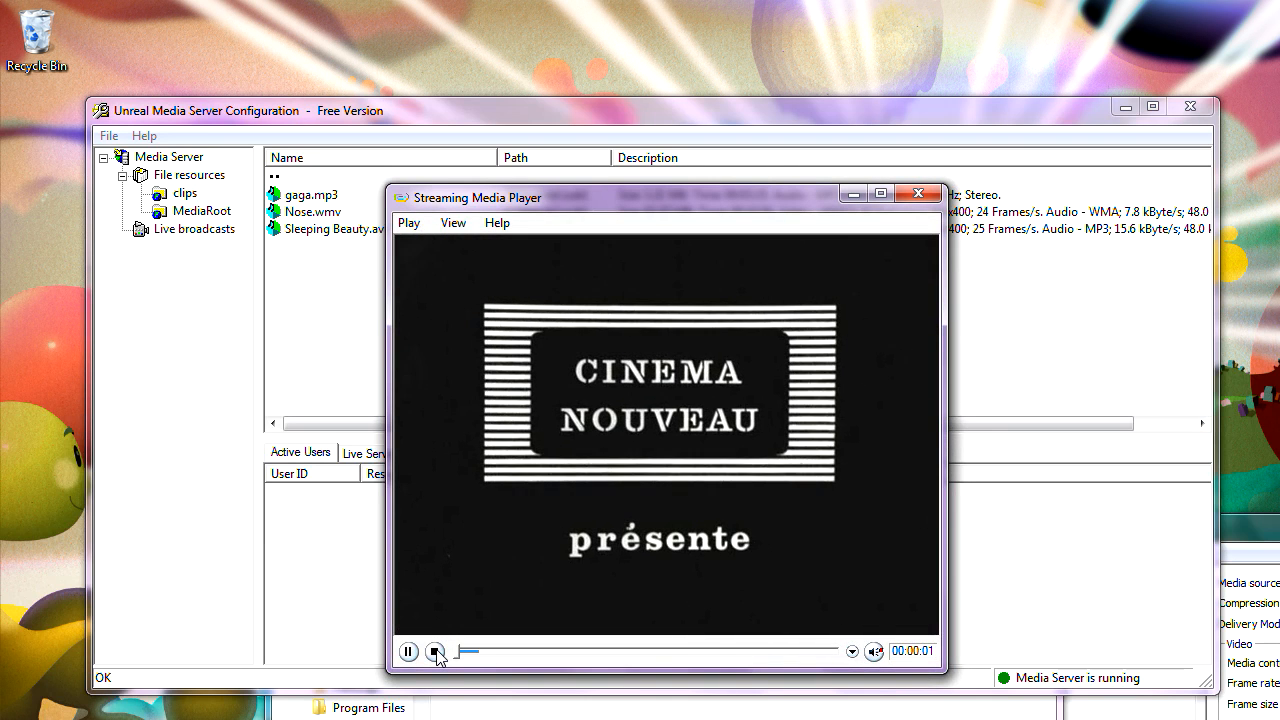
# Step: Stop the clip, move the player aside, and return the server's media list to the parent folder
pyautogui.click(435, 651)
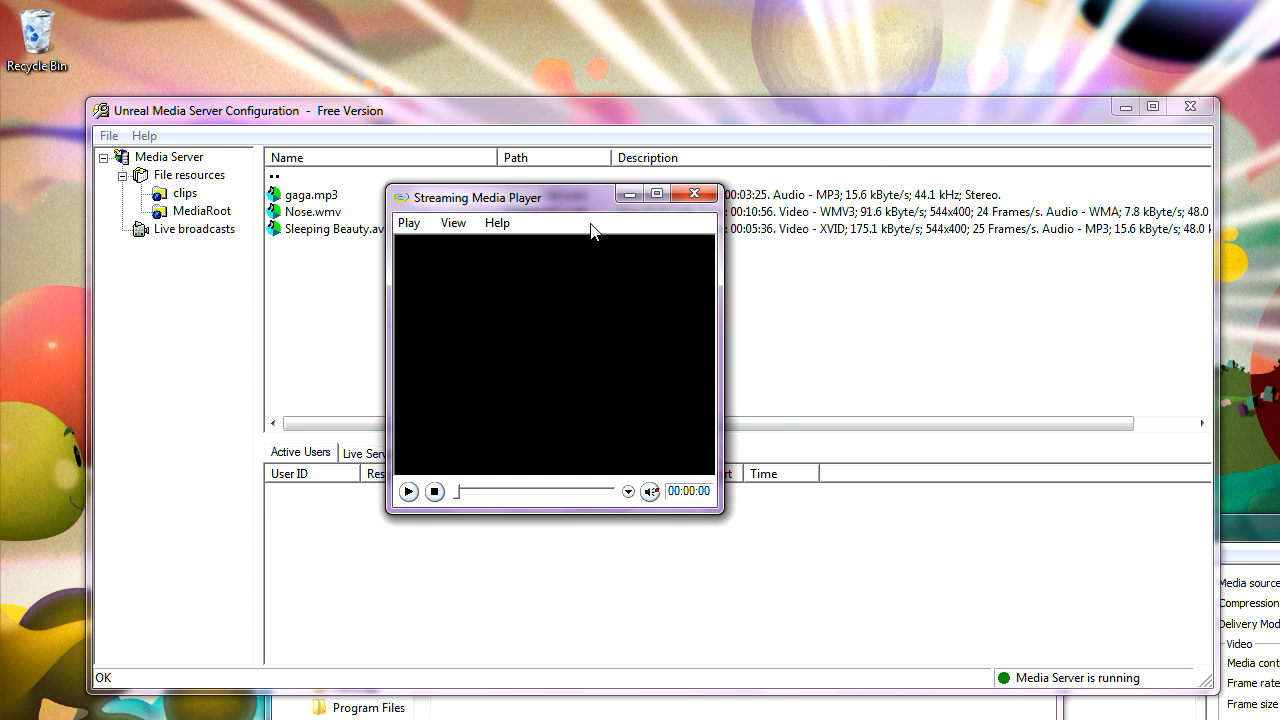
pyautogui.moveTo(575, 200); pyautogui.dragTo(696, 243)
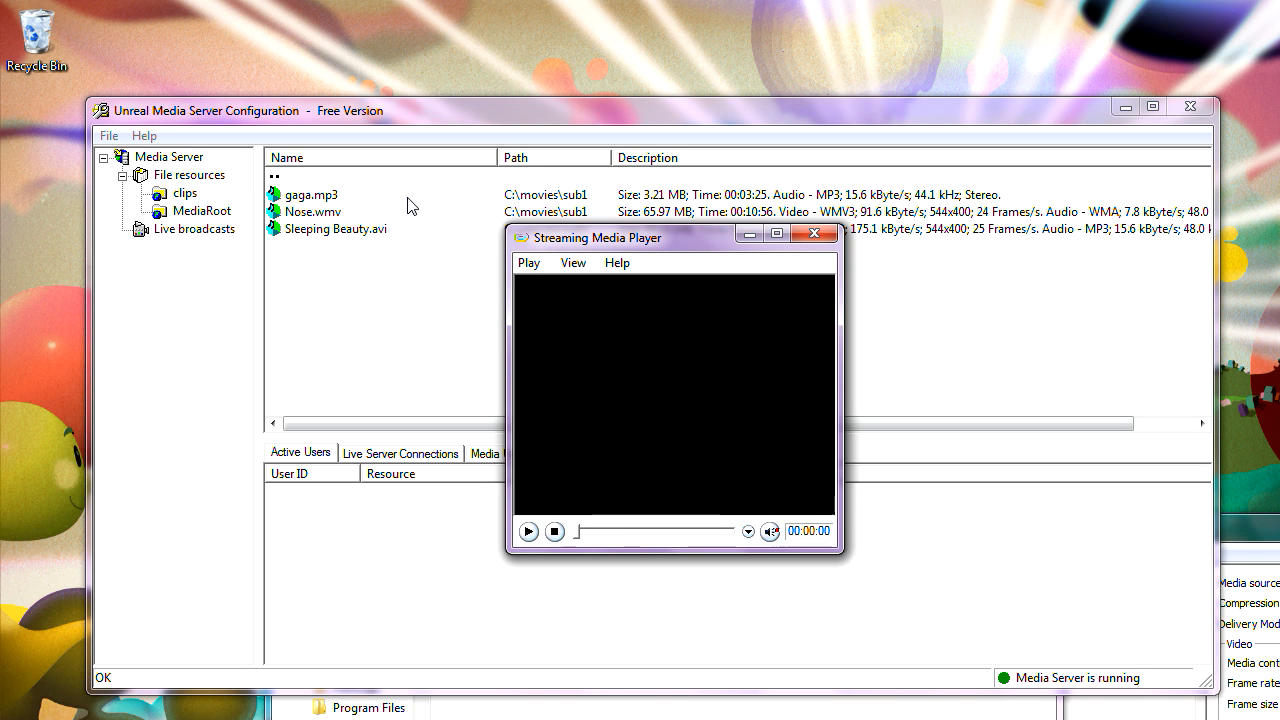
pyautogui.doubleClick(281, 178)
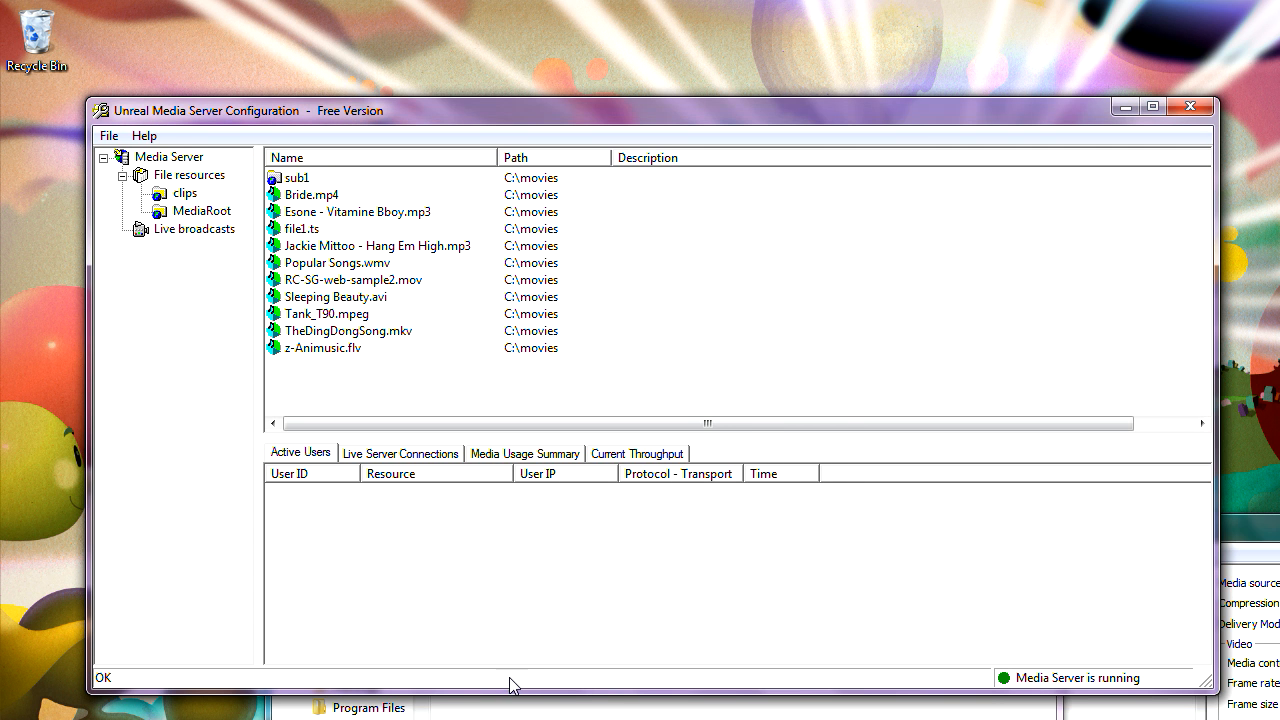
# Step: Bring Streaming Media Player back to the front and play the virtual folder clips as a playlist
pyautogui.click(560, 719)
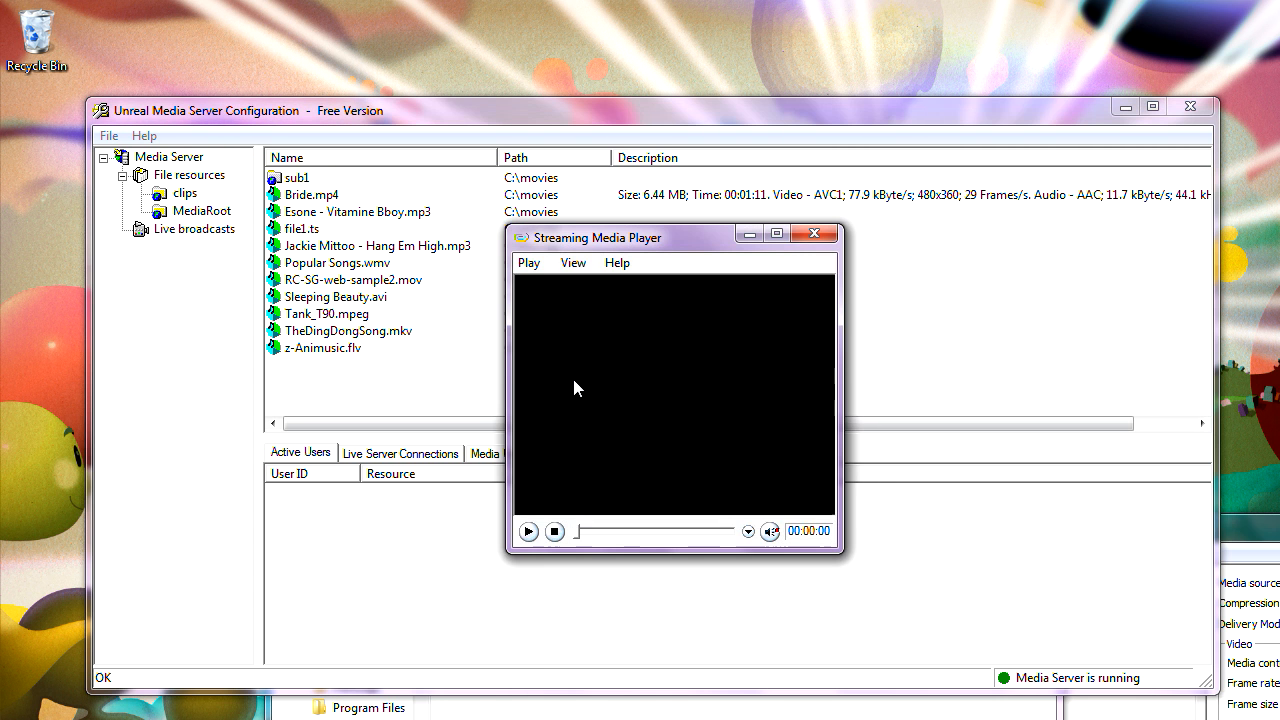
pyautogui.moveTo(636, 234); pyautogui.dragTo(468, 216)
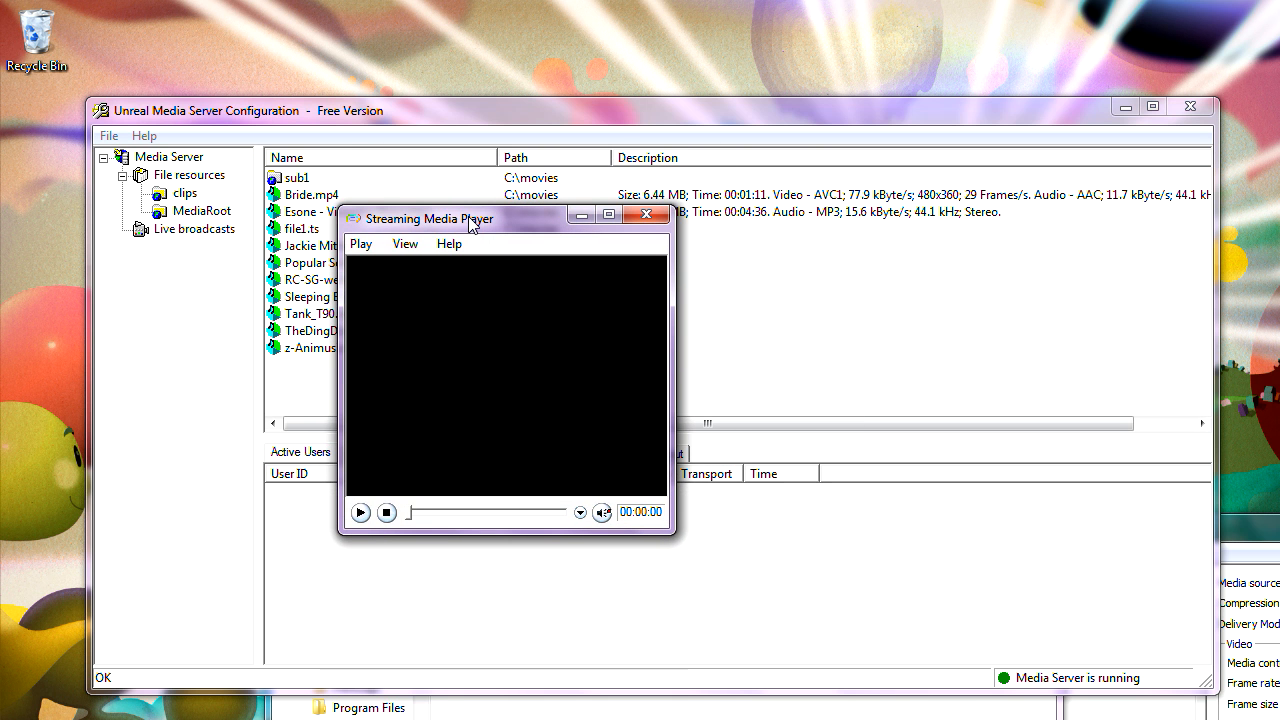
pyautogui.click(363, 246)
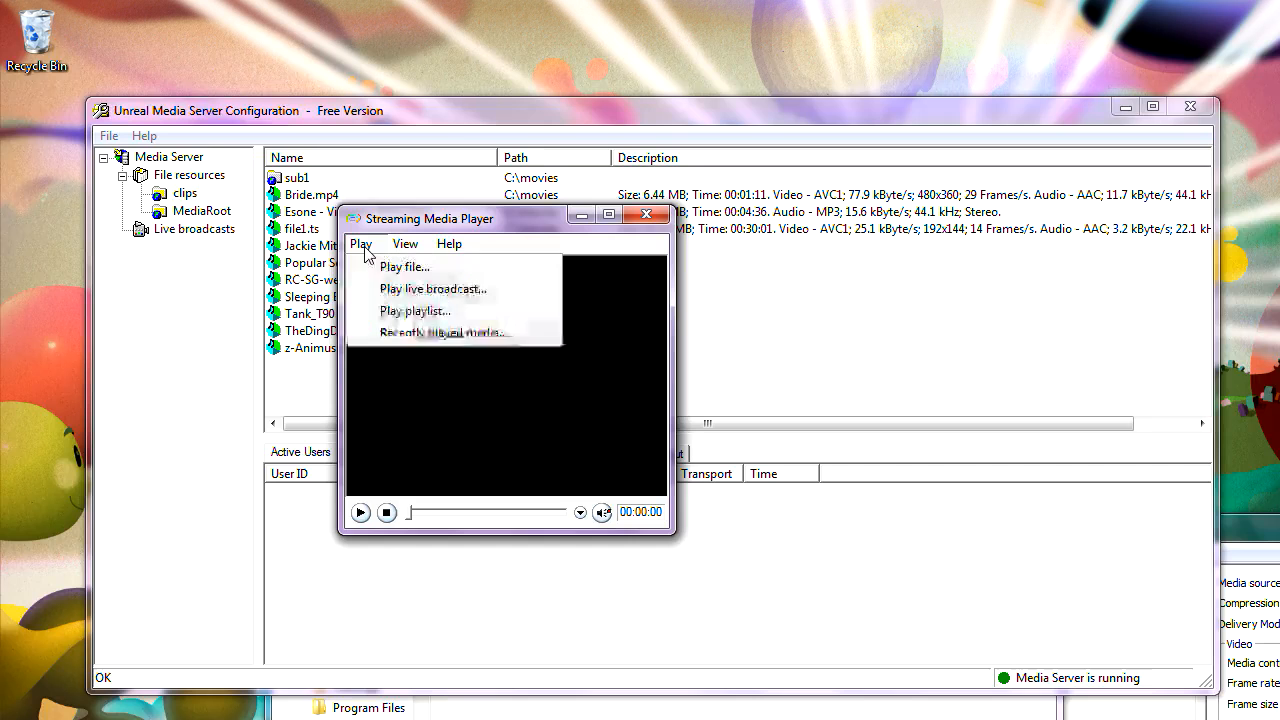
pyautogui.click(405, 313)
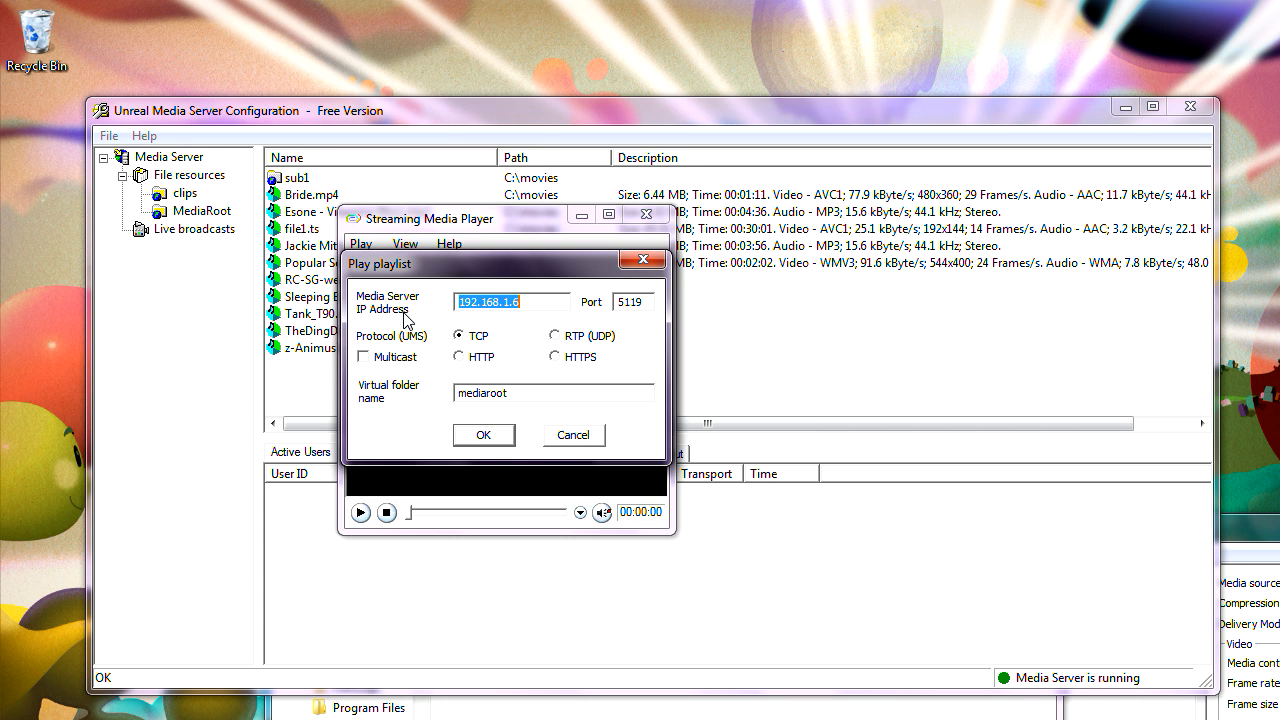
pyautogui.doubleClick(519, 393)
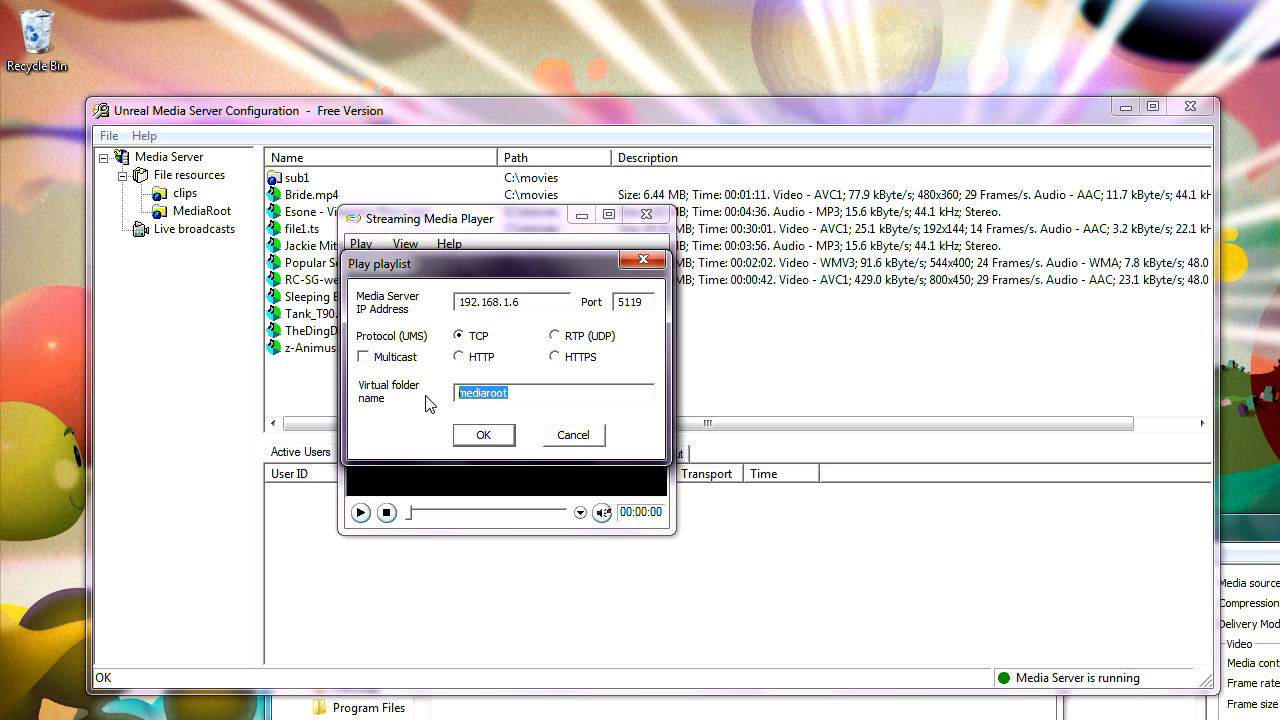
pyautogui.write('clips')
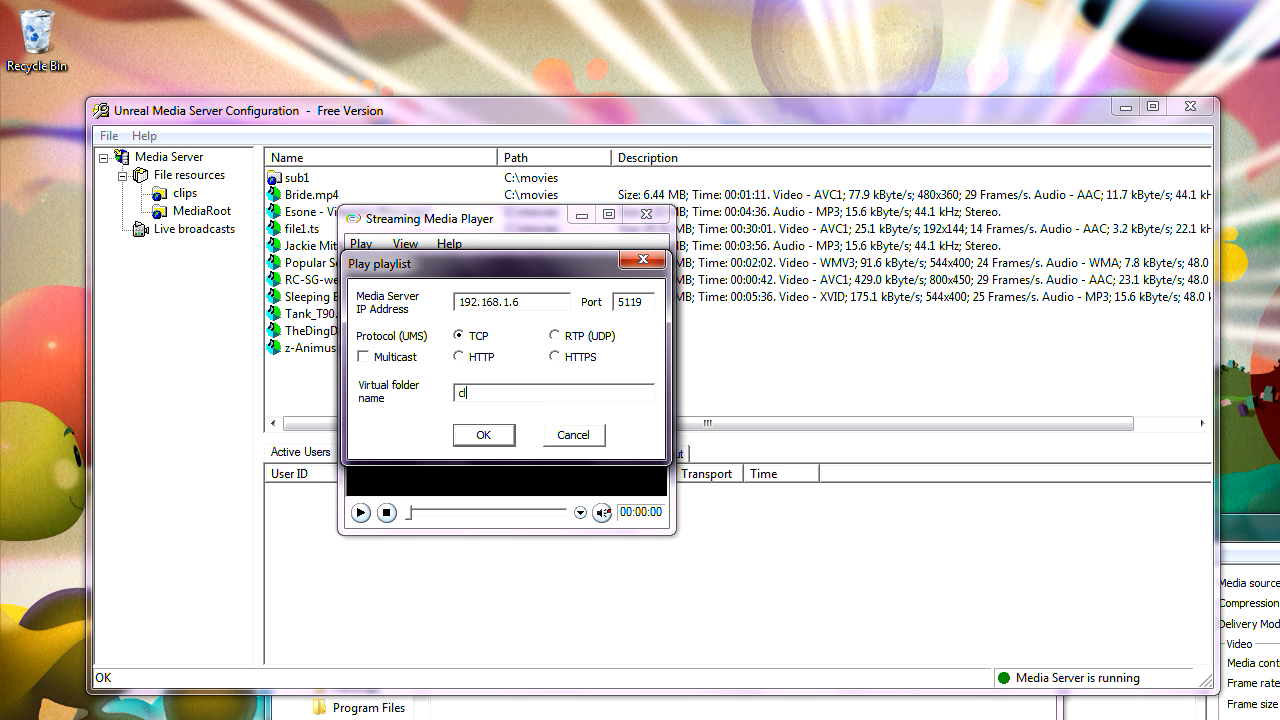
pyautogui.click(479, 432)
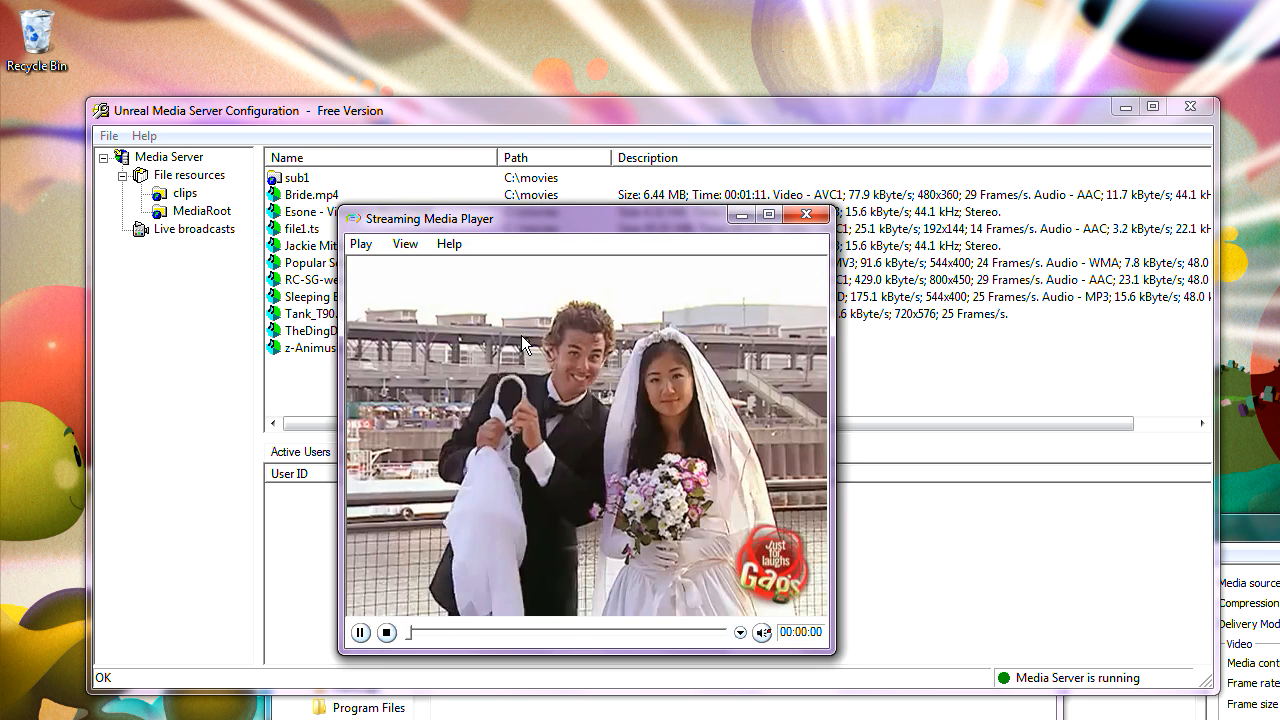
# Step: Move Streaming Media Player aside, open its playlist control, and skip to the next item in the clips playlist
pyautogui.moveTo(517, 221); pyautogui.dragTo(417, 102)
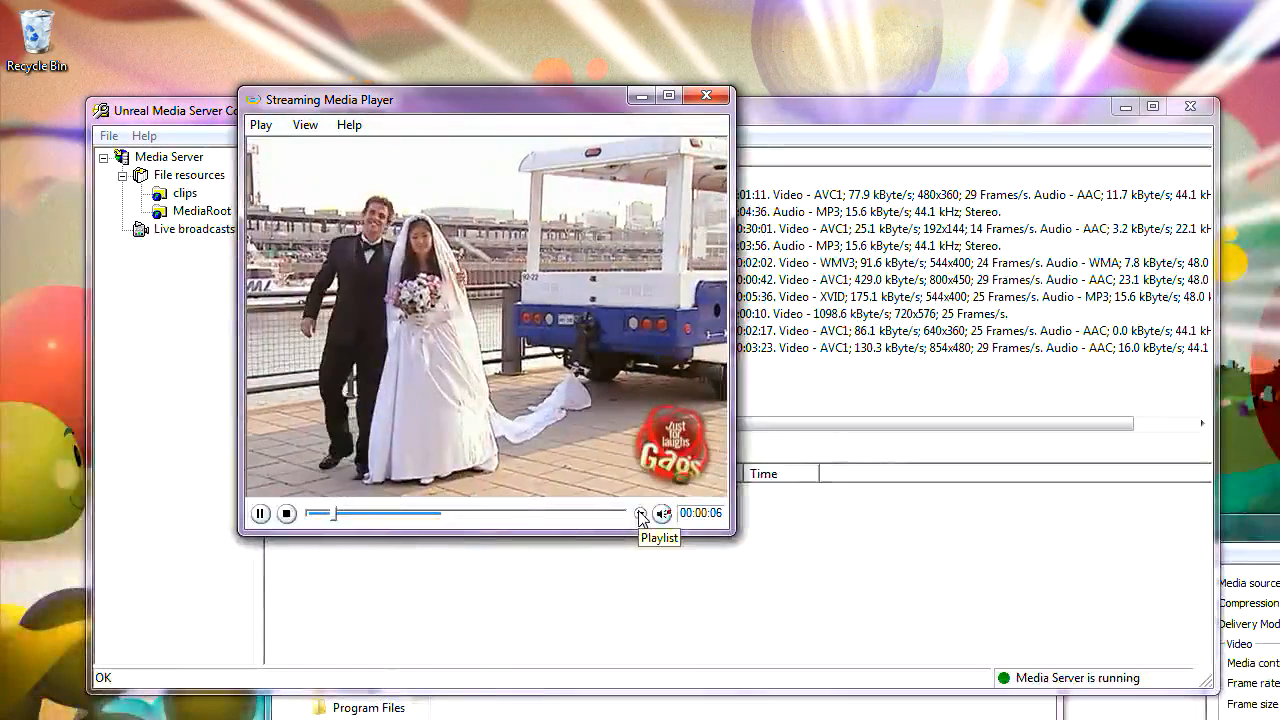
pyautogui.click(640, 513)
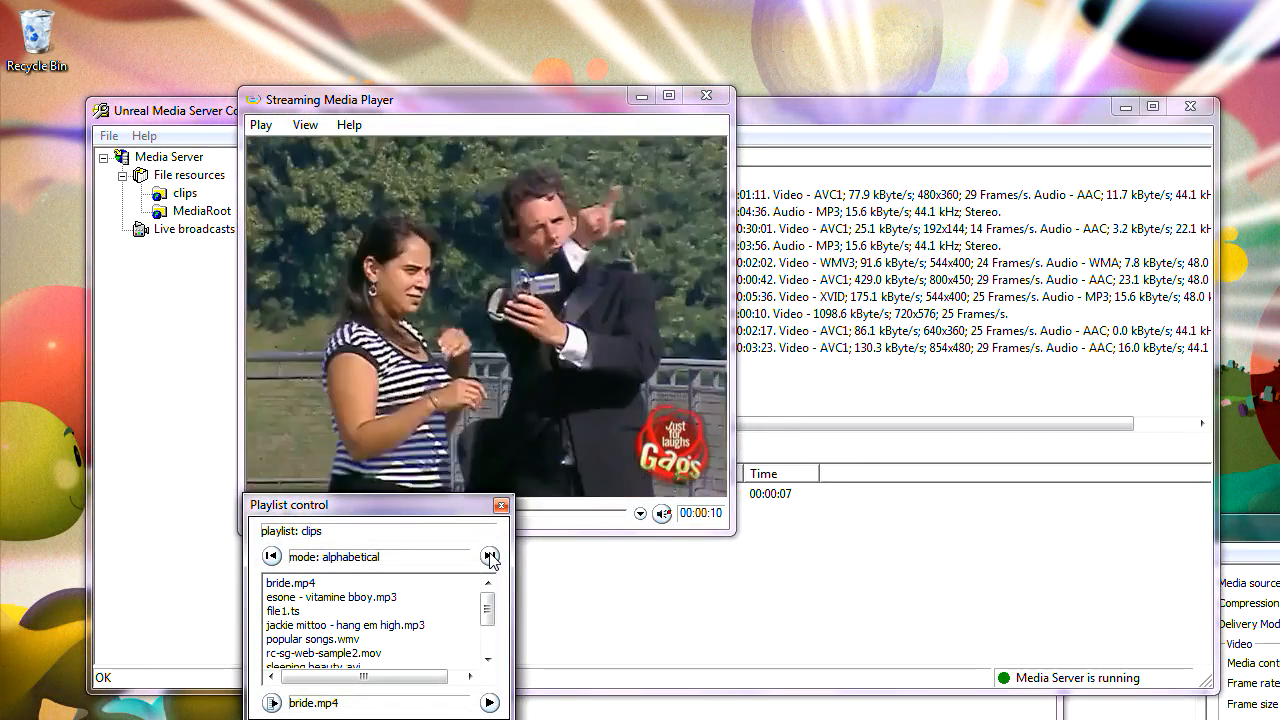
pyautogui.click(490, 557)
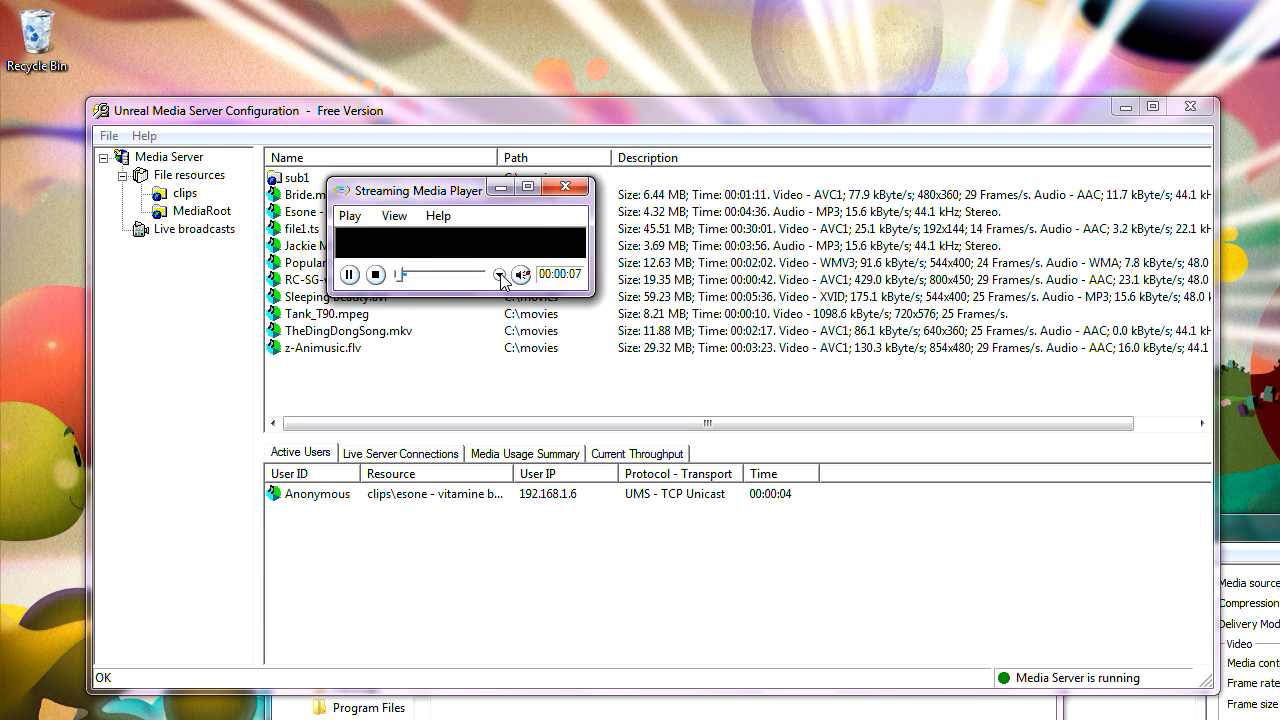
# Step: Reposition the player, play file1.ts from the clips playlist, and stop the playback
pyautogui.moveTo(460, 188)
pyautogui.mouseDown()
pyautogui.moveTo(471, 216)
pyautogui.moveTo(473, 196)
pyautogui.mouseUp()
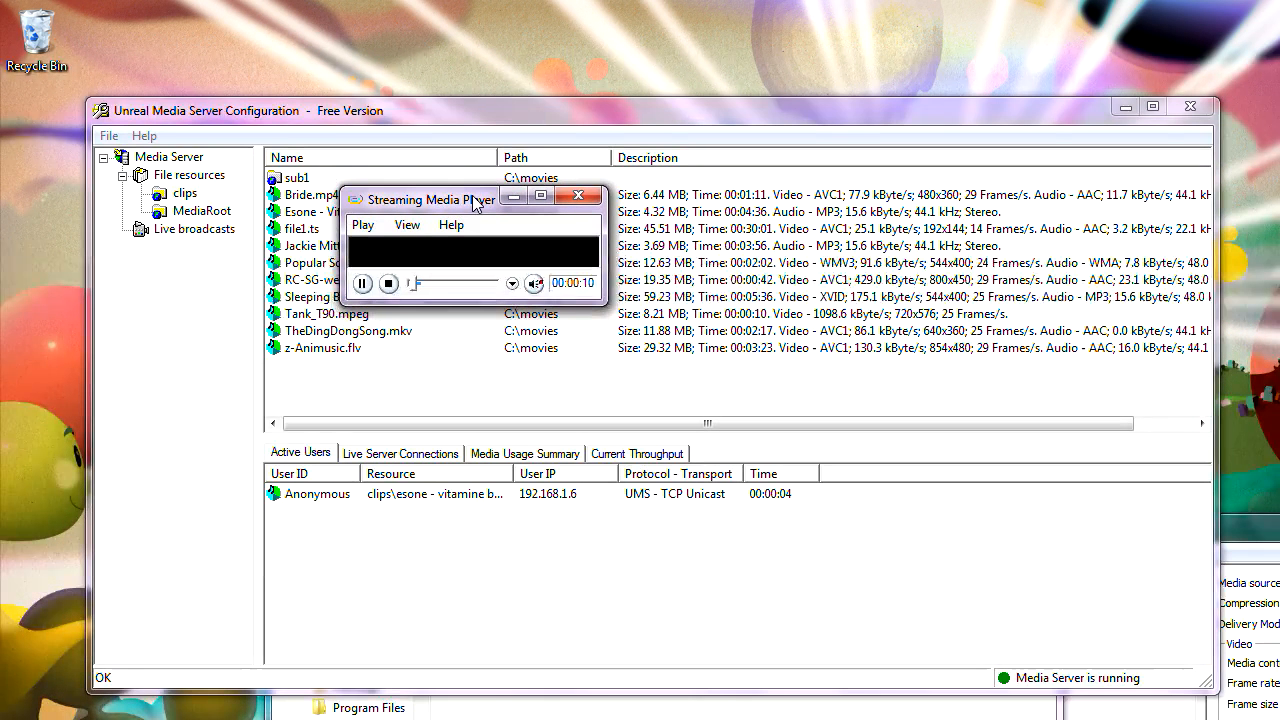
pyautogui.click(513, 297)
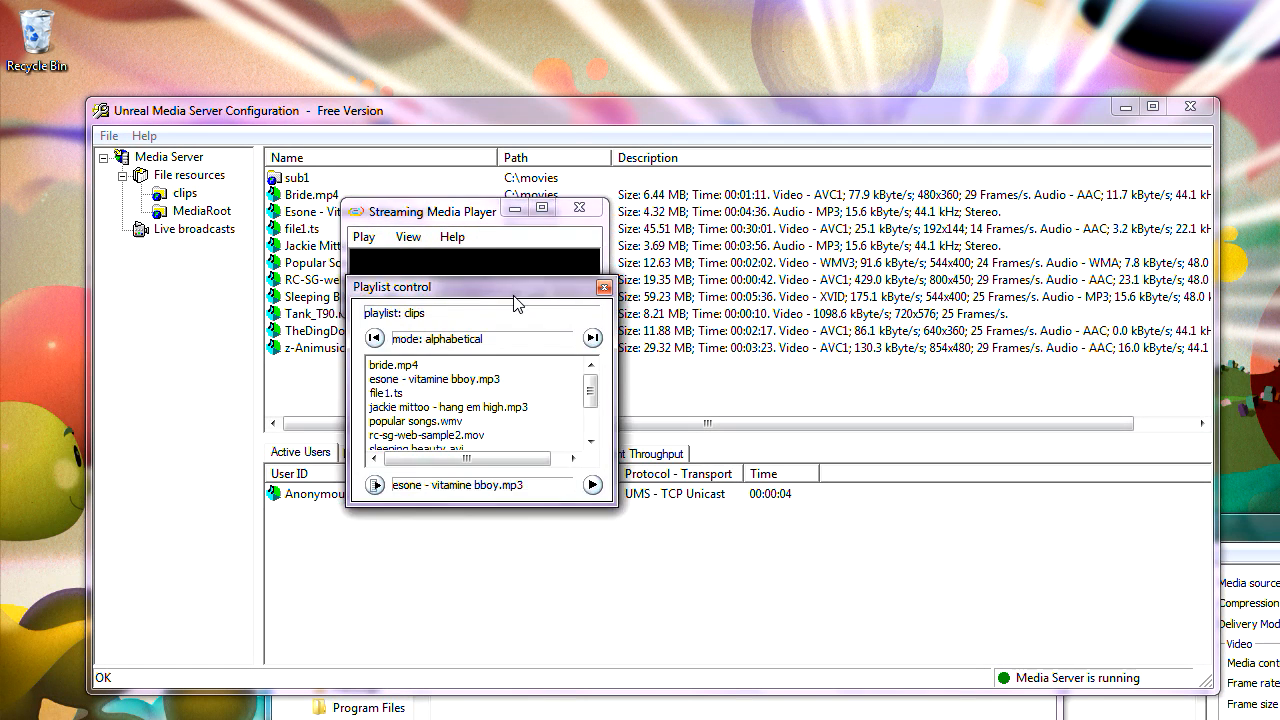
pyautogui.doubleClick(416, 394)
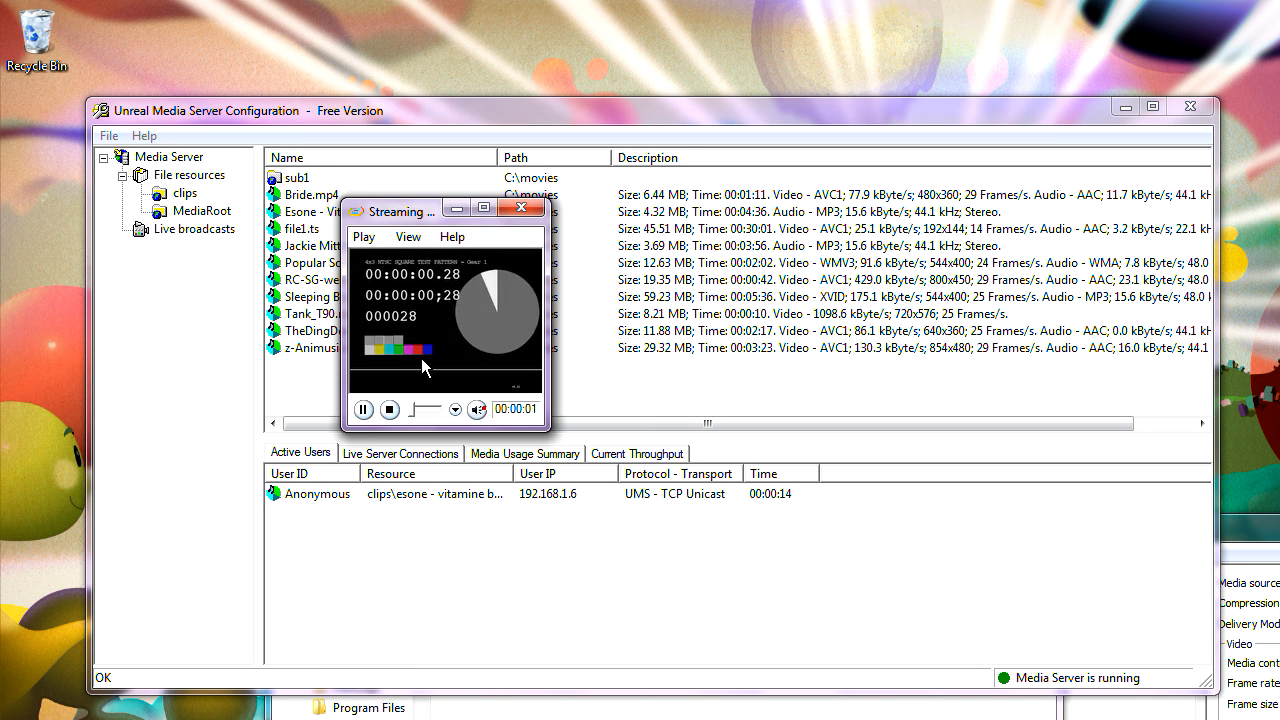
pyautogui.click(390, 408)
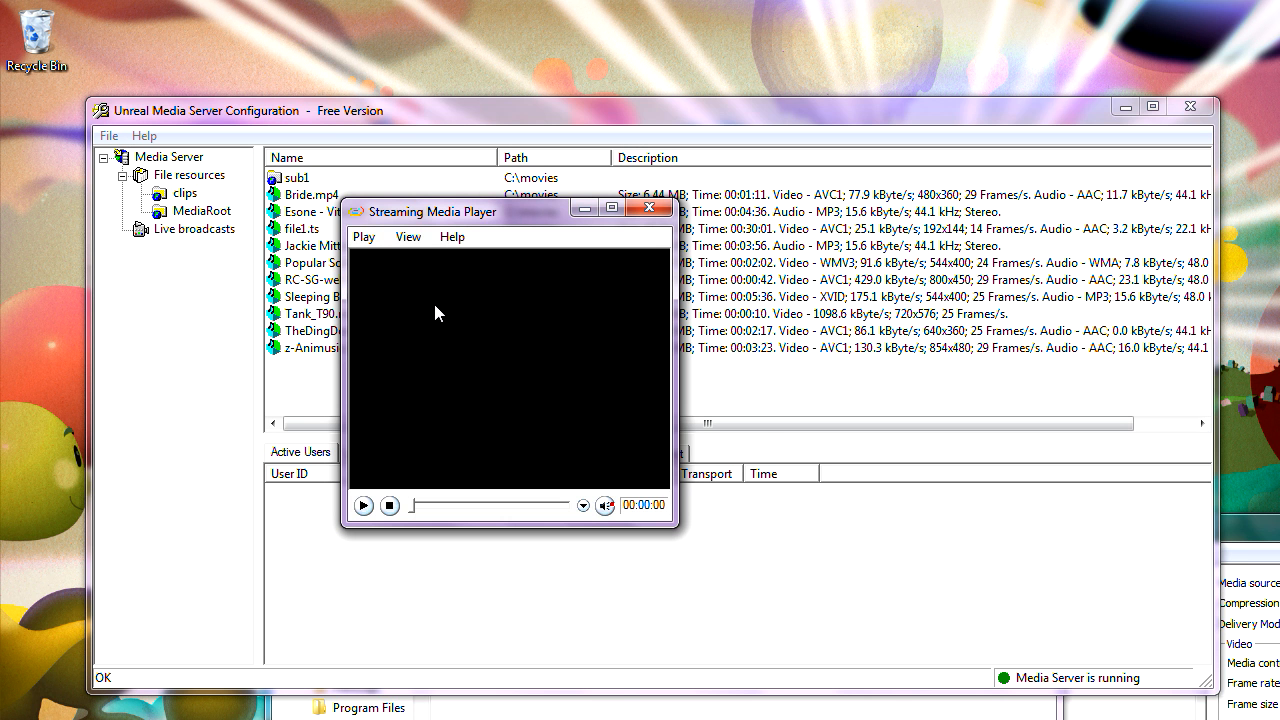
# Step: Open sub1 in the media server configuration and generate a WMP playlist from the clips virtual folder, saved as clips.wpl on the Desktop
pyautogui.click(395, 110)
pyautogui.doubleClick(296, 178)
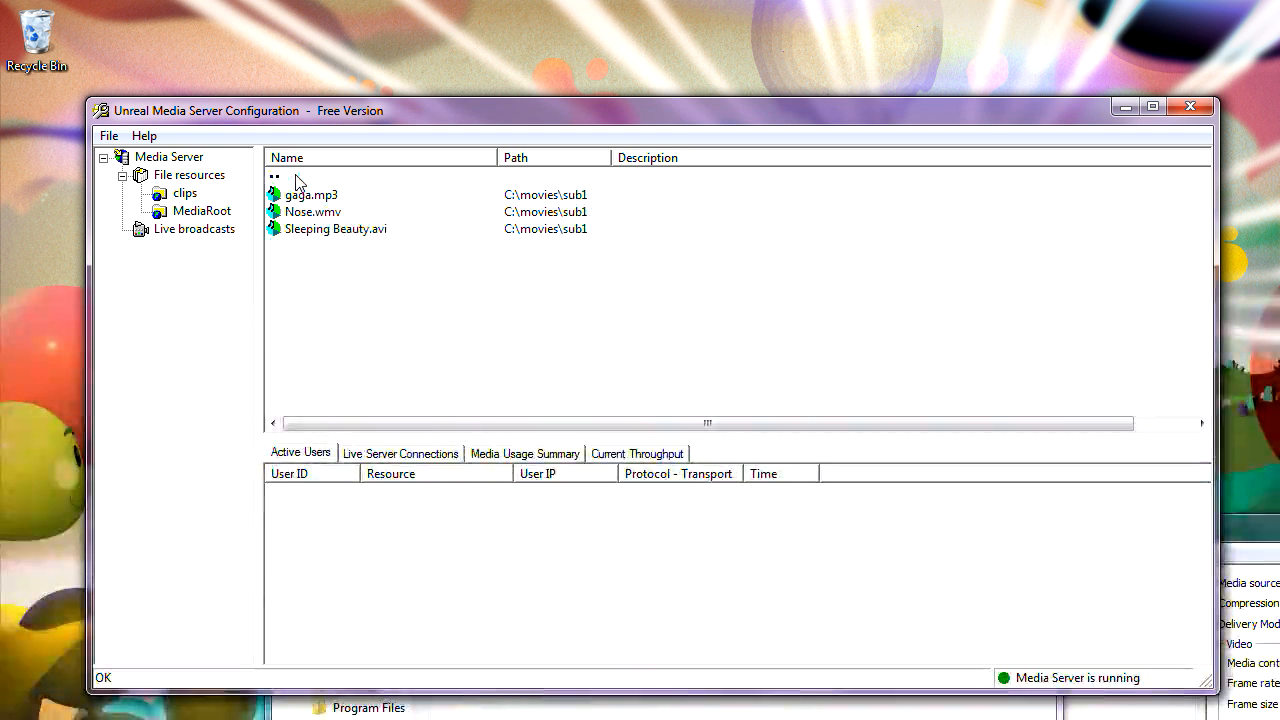
pyautogui.rightClick(192, 196)
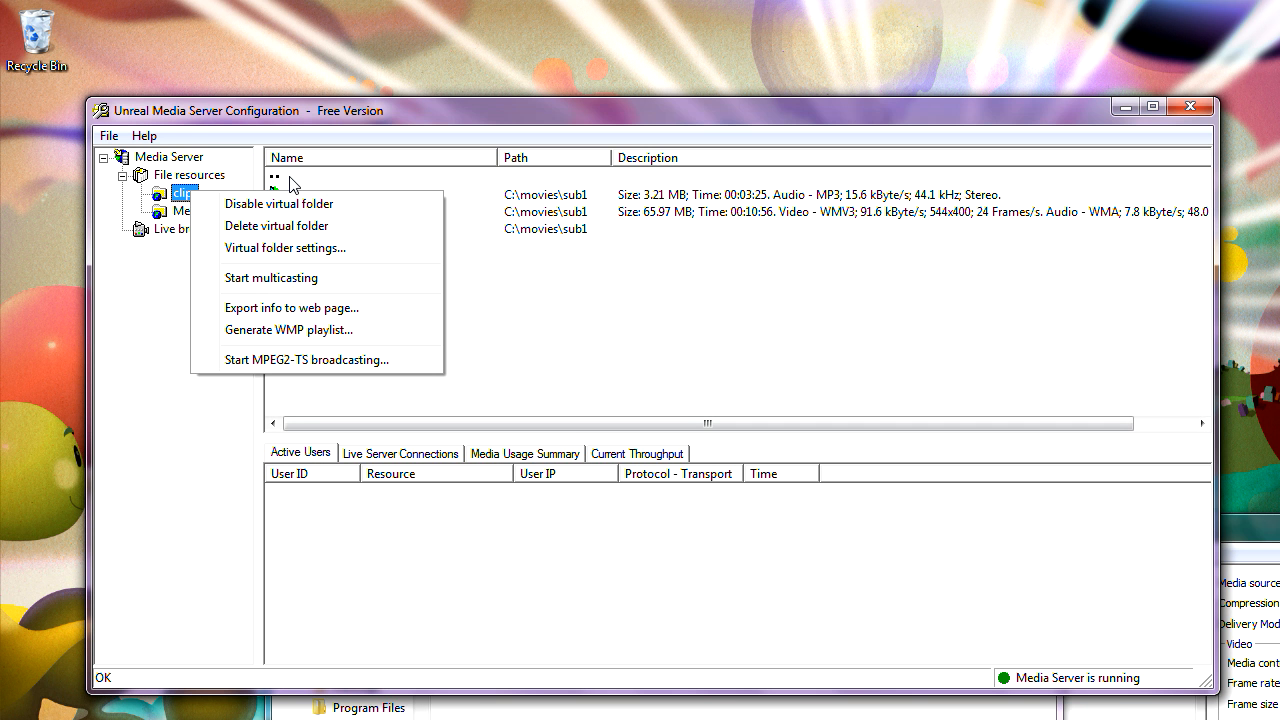
pyautogui.click(293, 330)
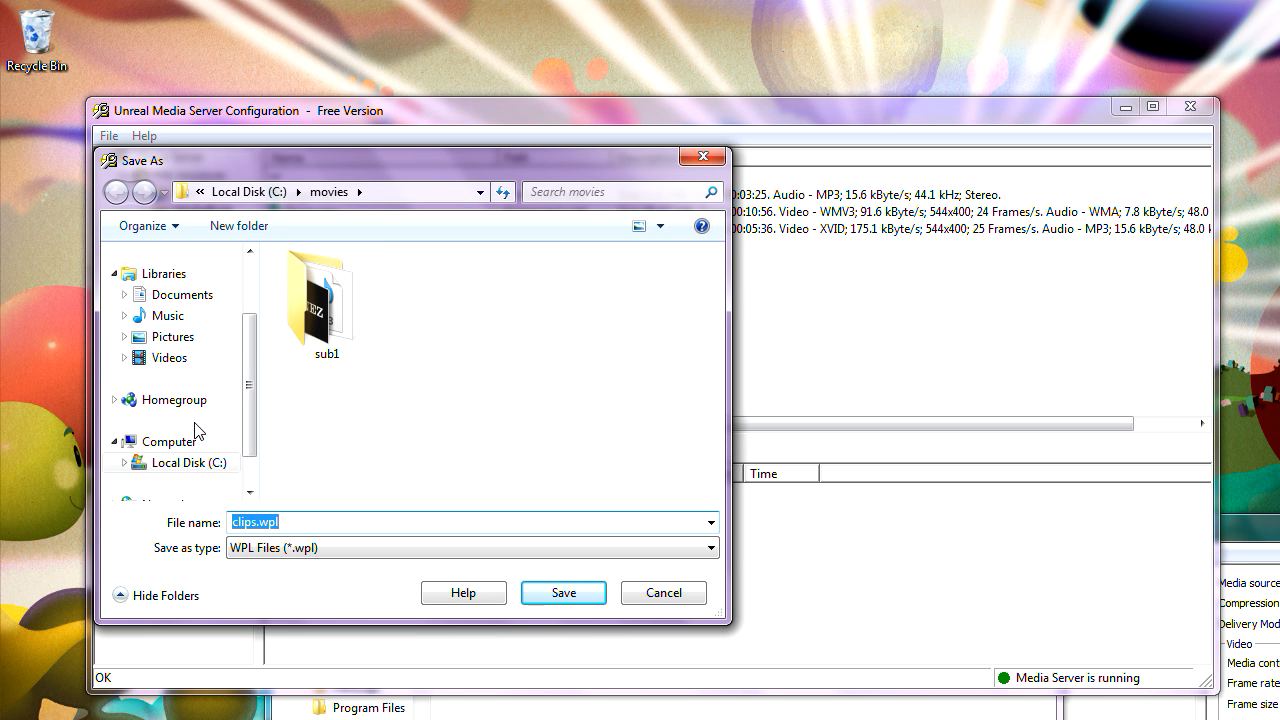
pyautogui.moveTo(248, 359); pyautogui.dragTo(241, 312)
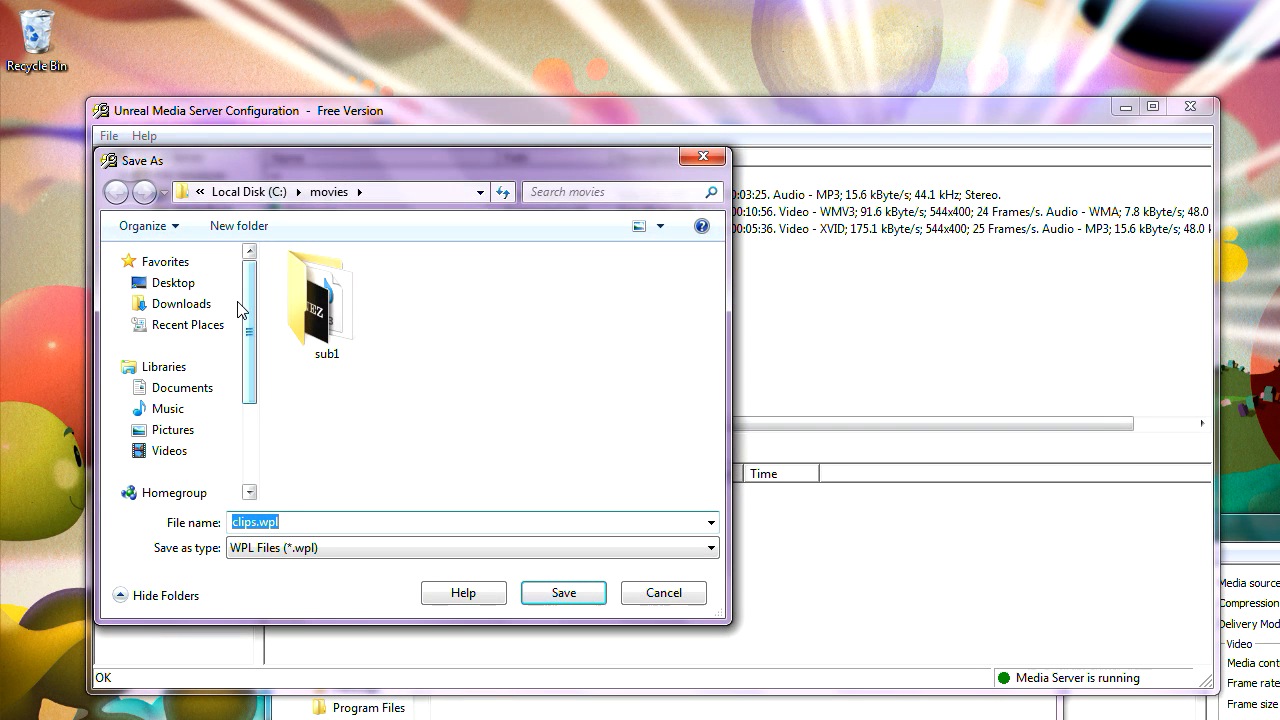
pyautogui.click(145, 282)
pyautogui.click(563, 593)
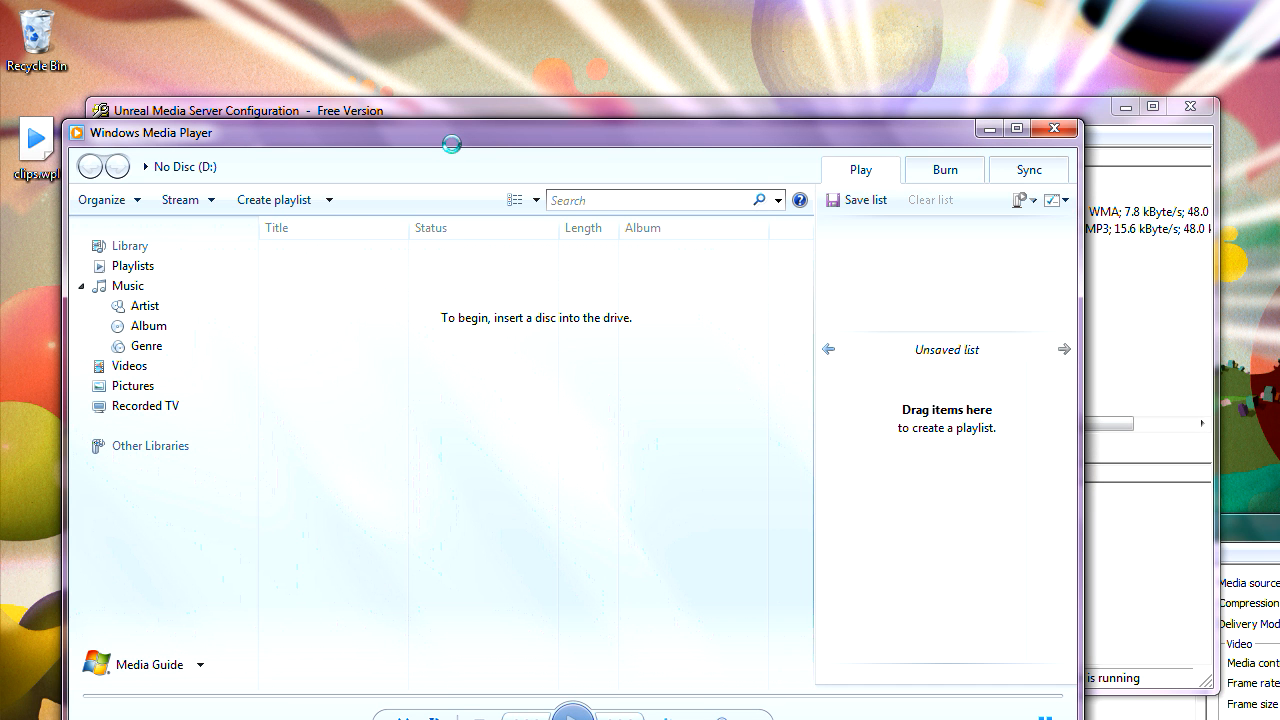
# Step: Play clips.wpl from the desktop in Windows Media Player at a lower volume and pause it
pyautogui.moveTo(455, 133); pyautogui.dragTo(511, 97)
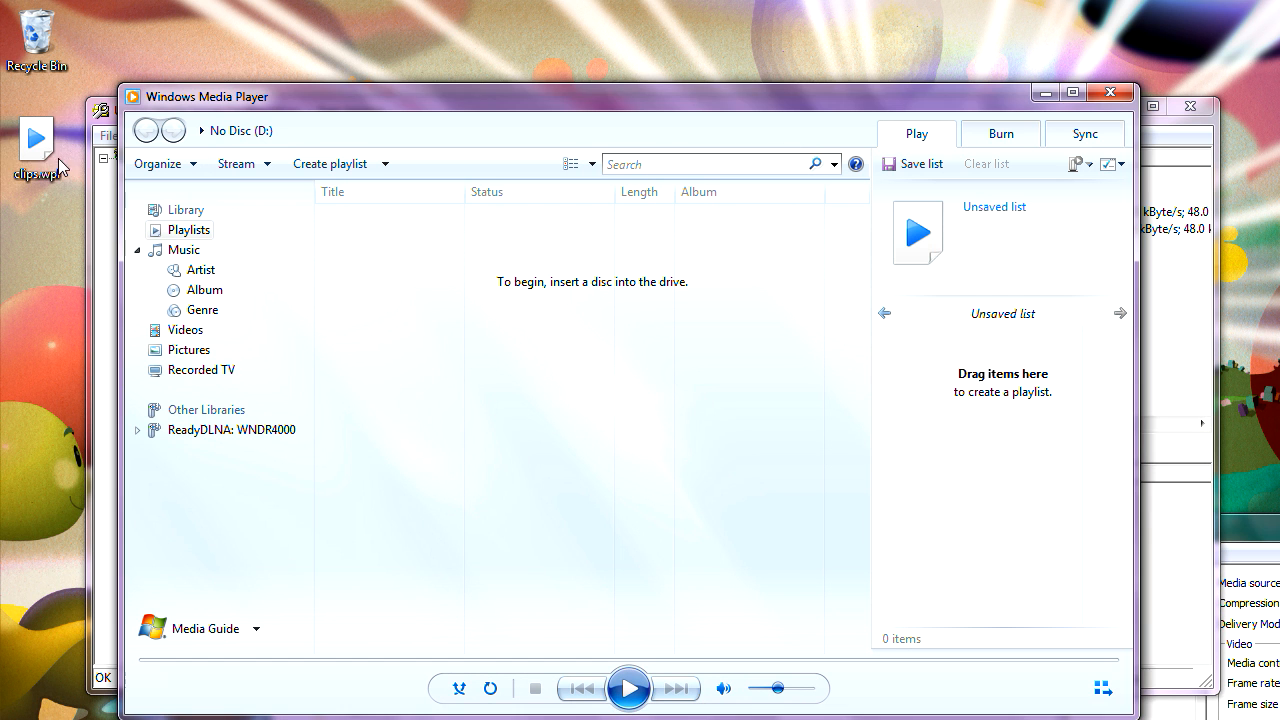
pyautogui.moveTo(50, 160); pyautogui.dragTo(989, 481)
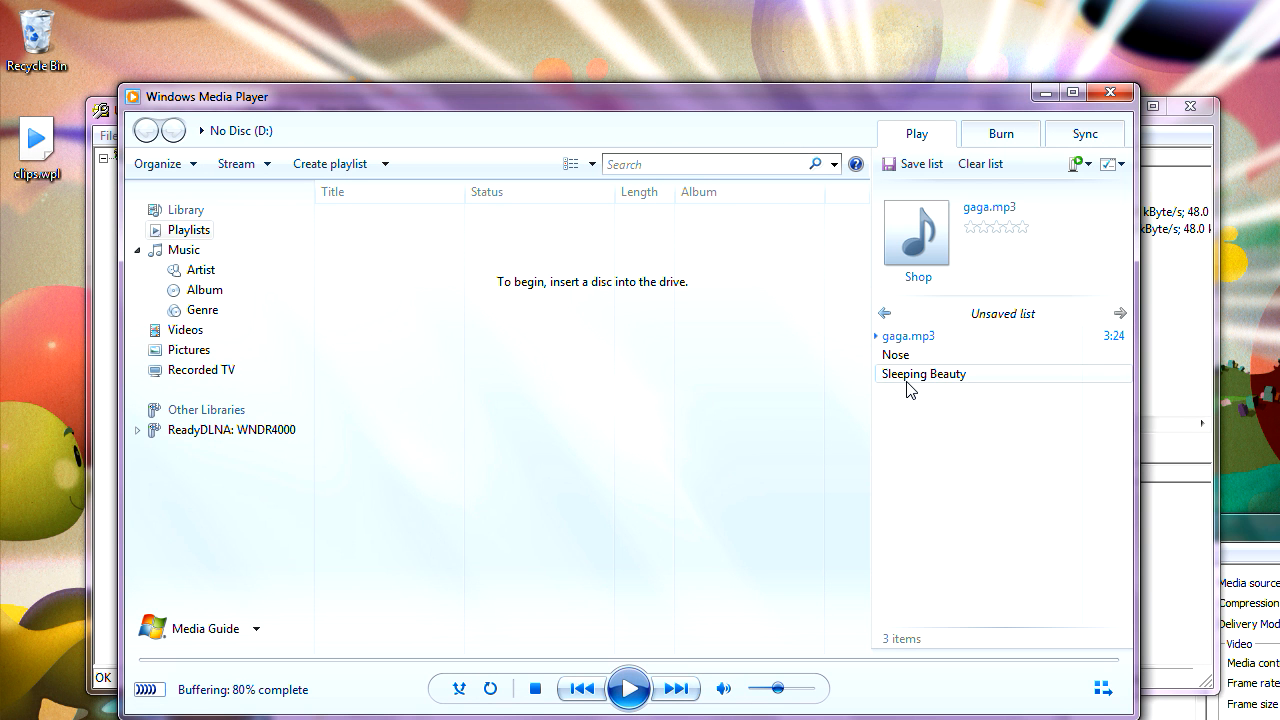
pyautogui.click(760, 690)
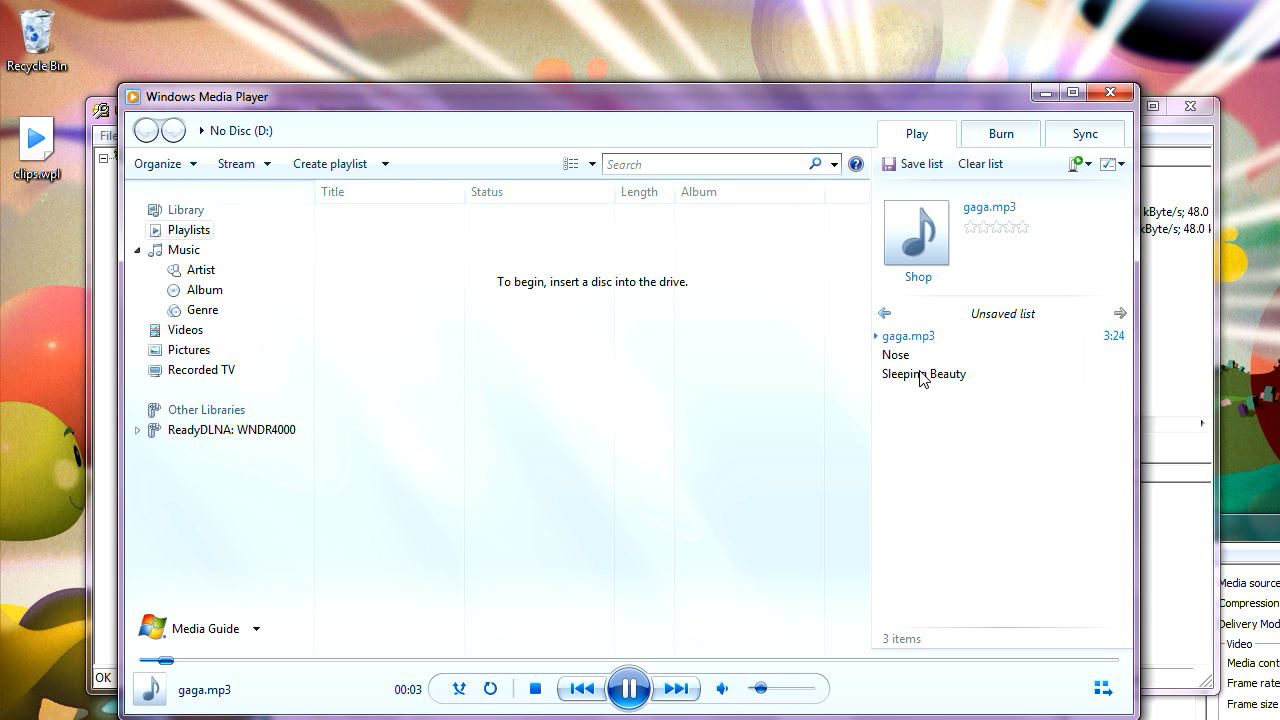
pyautogui.click(618, 702)
# Step: Move the media player windows aside and return the server's media list from sub1 to the parent folder
pyautogui.moveTo(781, 96); pyautogui.dragTo(781, 293)
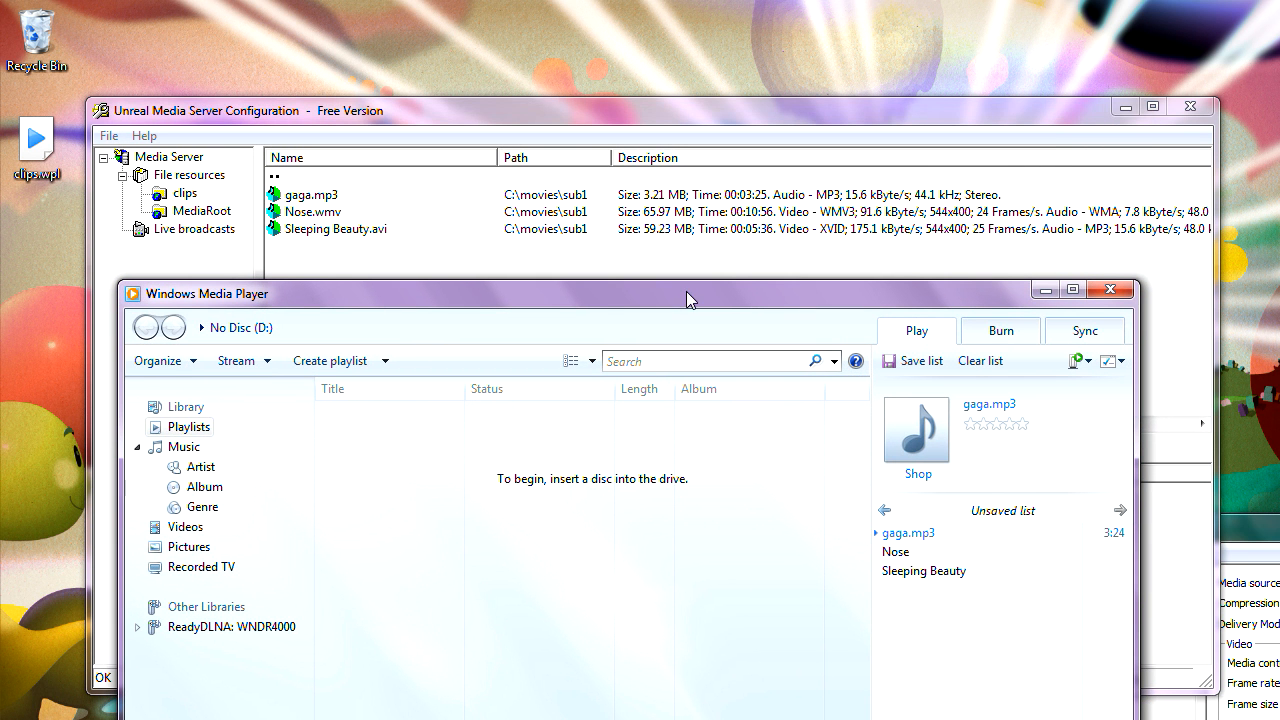
pyautogui.doubleClick(299, 180)
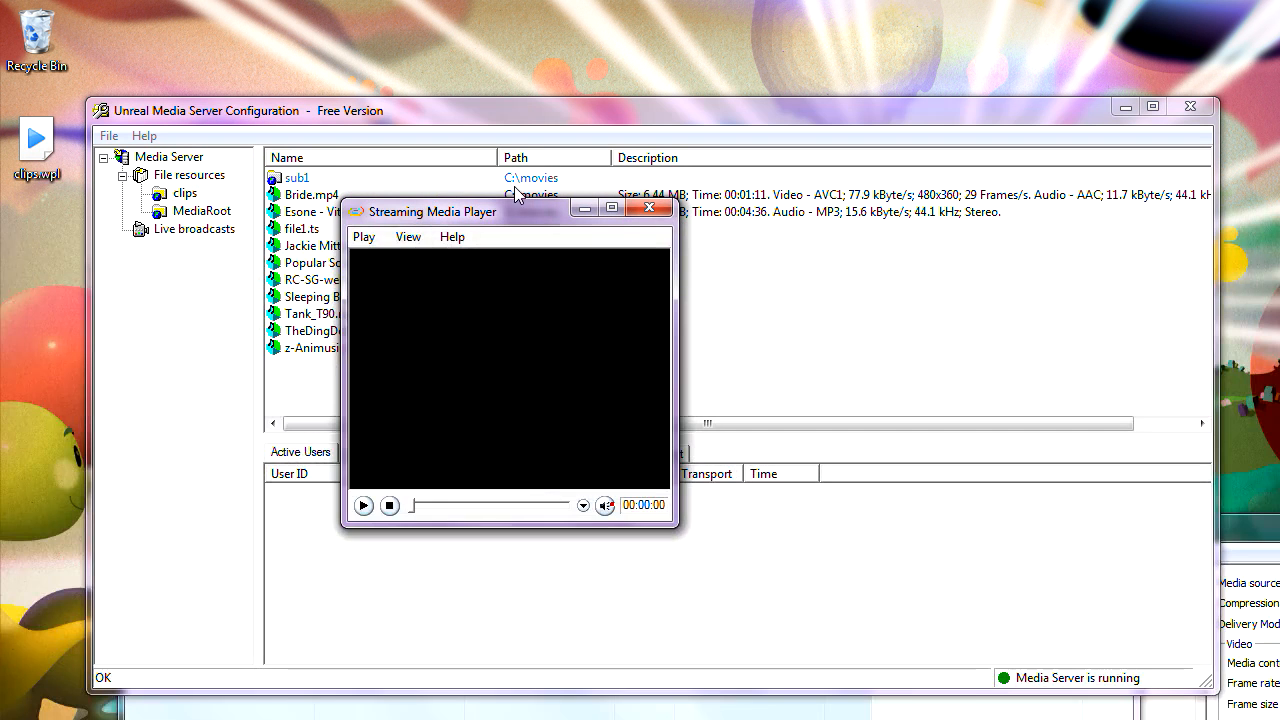
pyautogui.moveTo(514, 210); pyautogui.dragTo(649, 70)
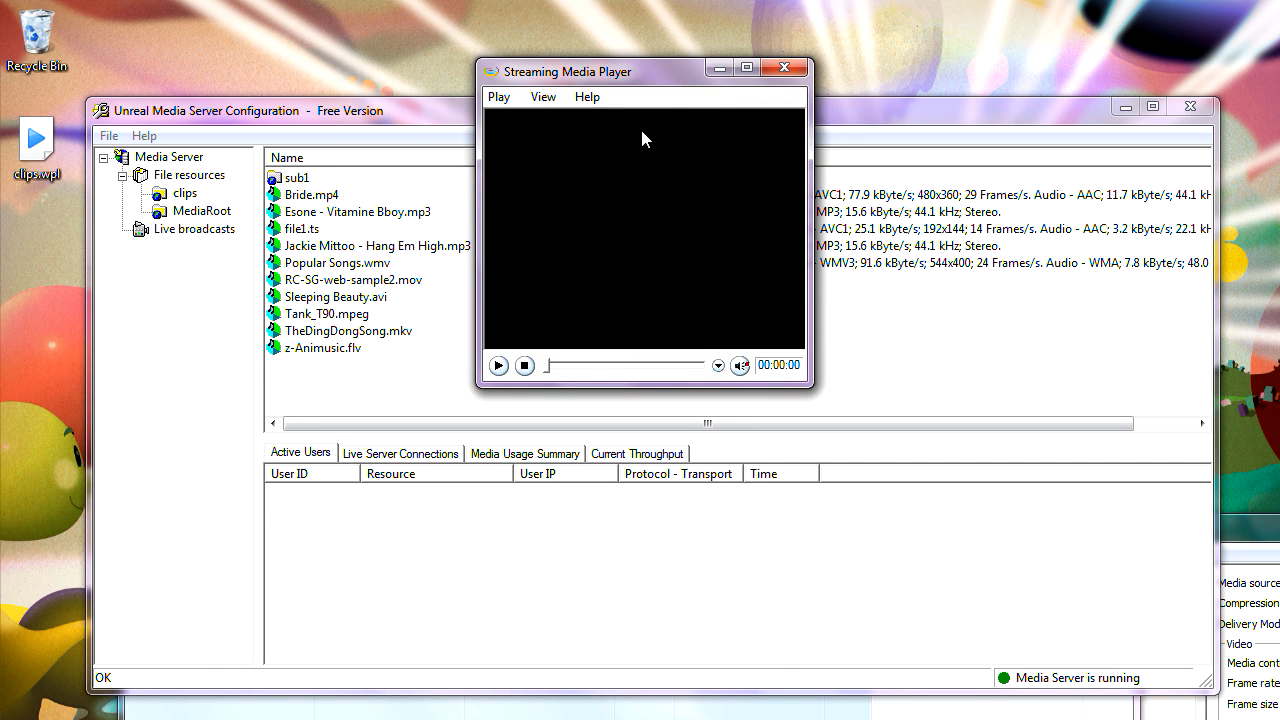
pyautogui.doubleClick(305, 180)
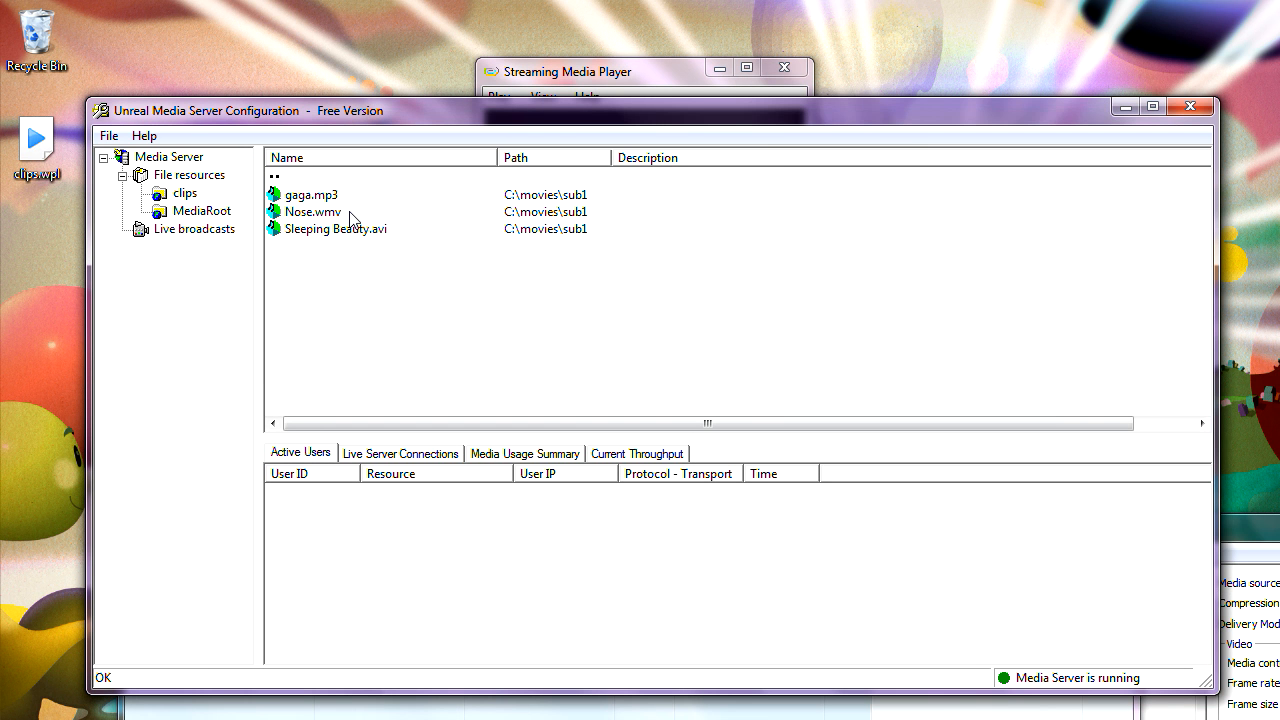
pyautogui.doubleClick(309, 176)
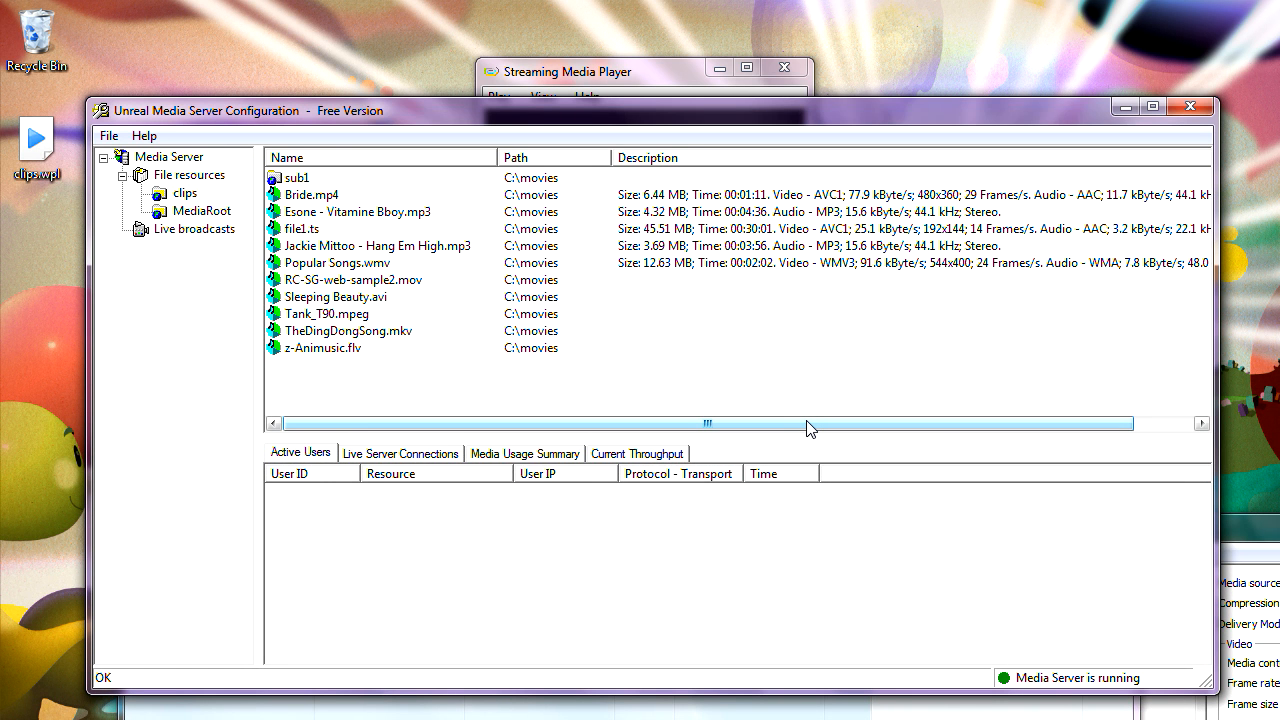
# Step: Minimize Streaming Media Player and move the server configuration window higher on the desktop
pyautogui.moveTo(807, 420)
pyautogui.mouseDown()
pyautogui.moveTo(851, 412)
pyautogui.moveTo(787, 409)
pyautogui.mouseUp()
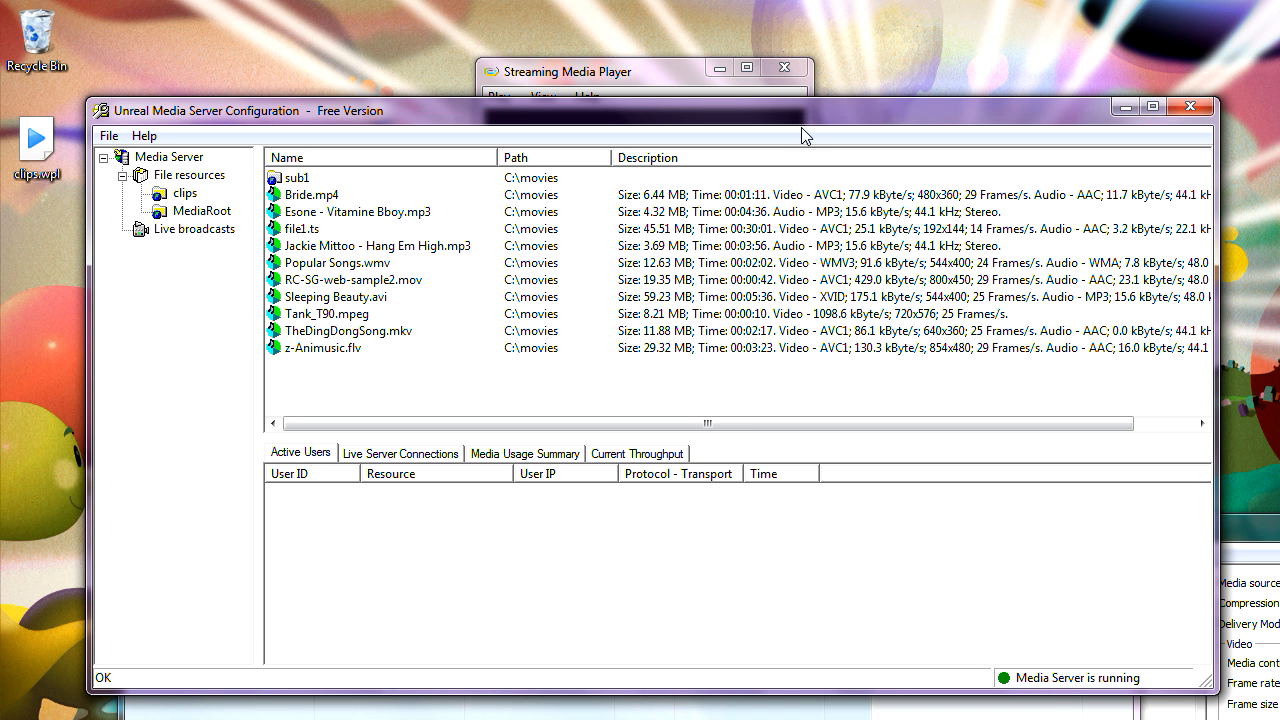
pyautogui.moveTo(798, 121); pyautogui.dragTo(771, 184)
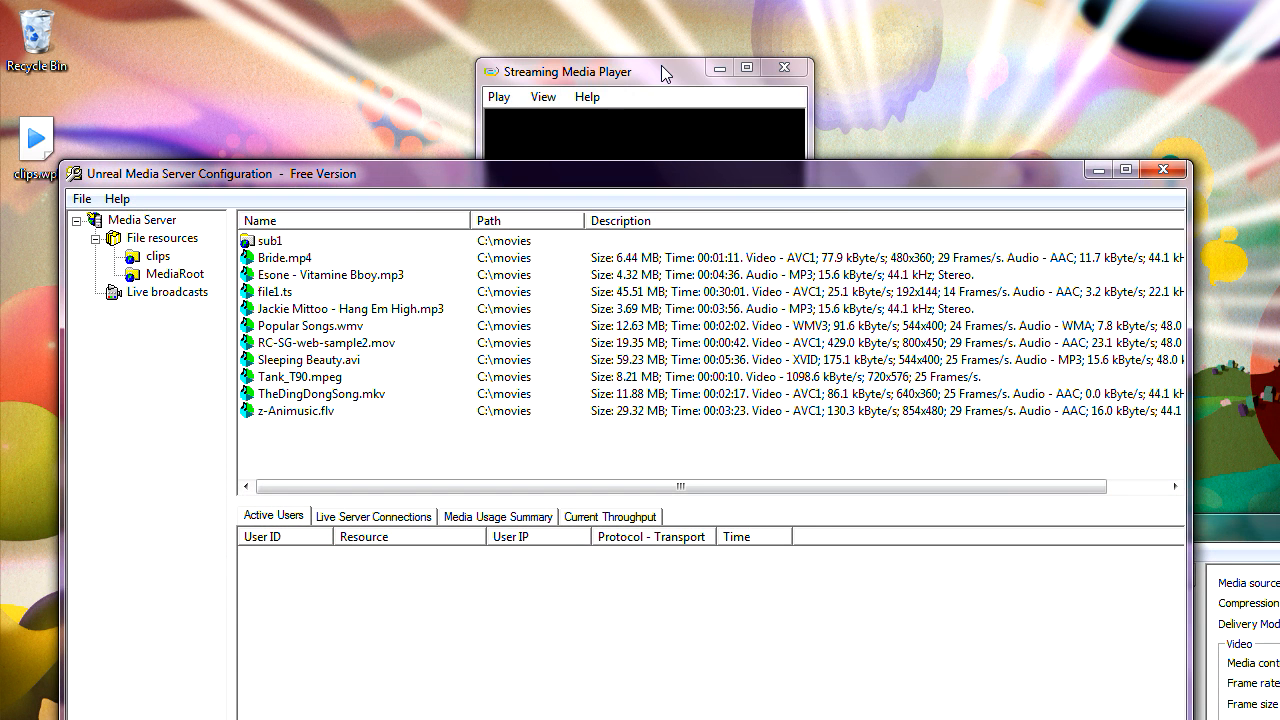
pyautogui.moveTo(657, 72); pyautogui.dragTo(596, 56)
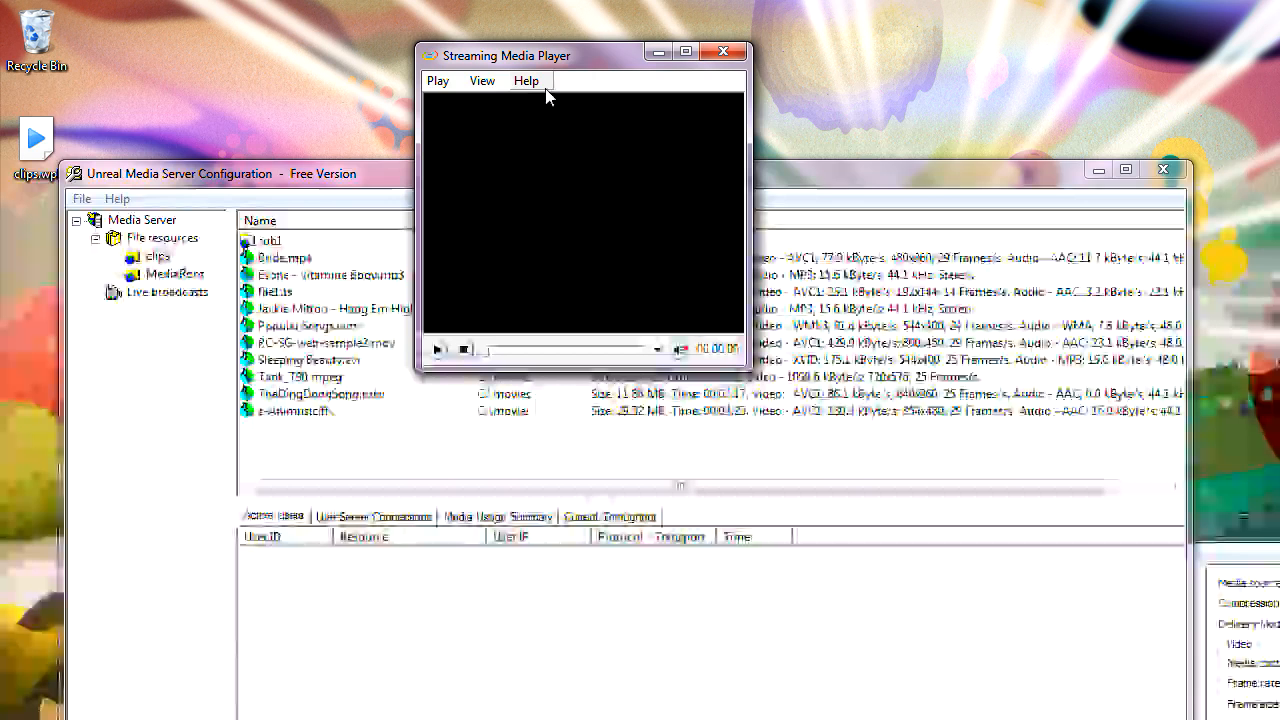
pyautogui.moveTo(594, 55); pyautogui.dragTo(628, 146)
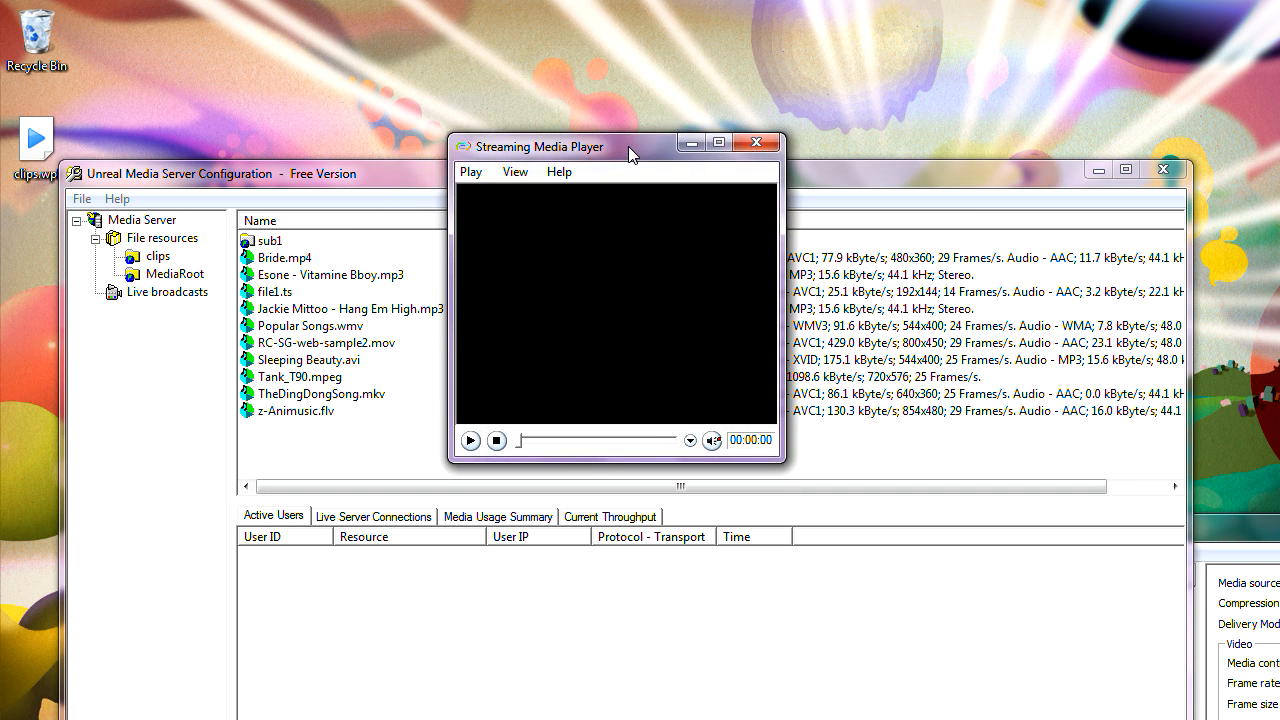
pyautogui.click(686, 146)
pyautogui.moveTo(546, 175); pyautogui.dragTo(559, 71)
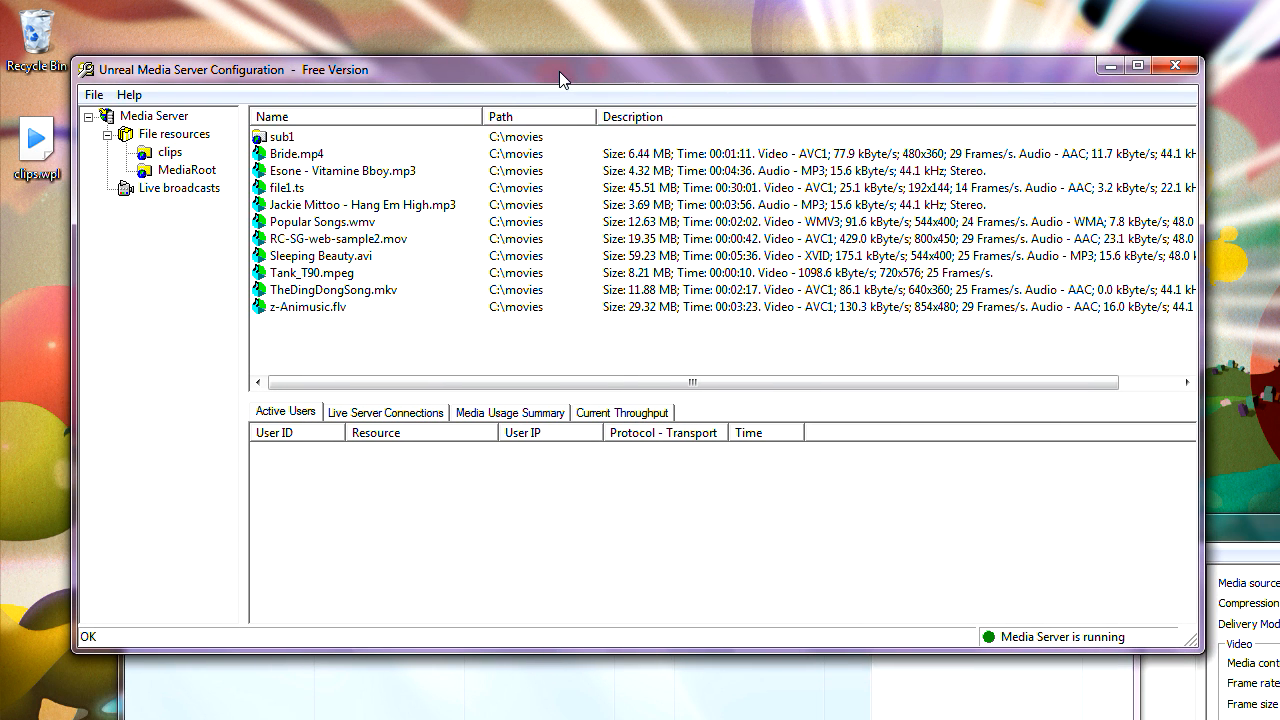
# Step: View the contents of MediaRoot and clips, and start multicasting the clips virtual folder
pyautogui.click(196, 174)
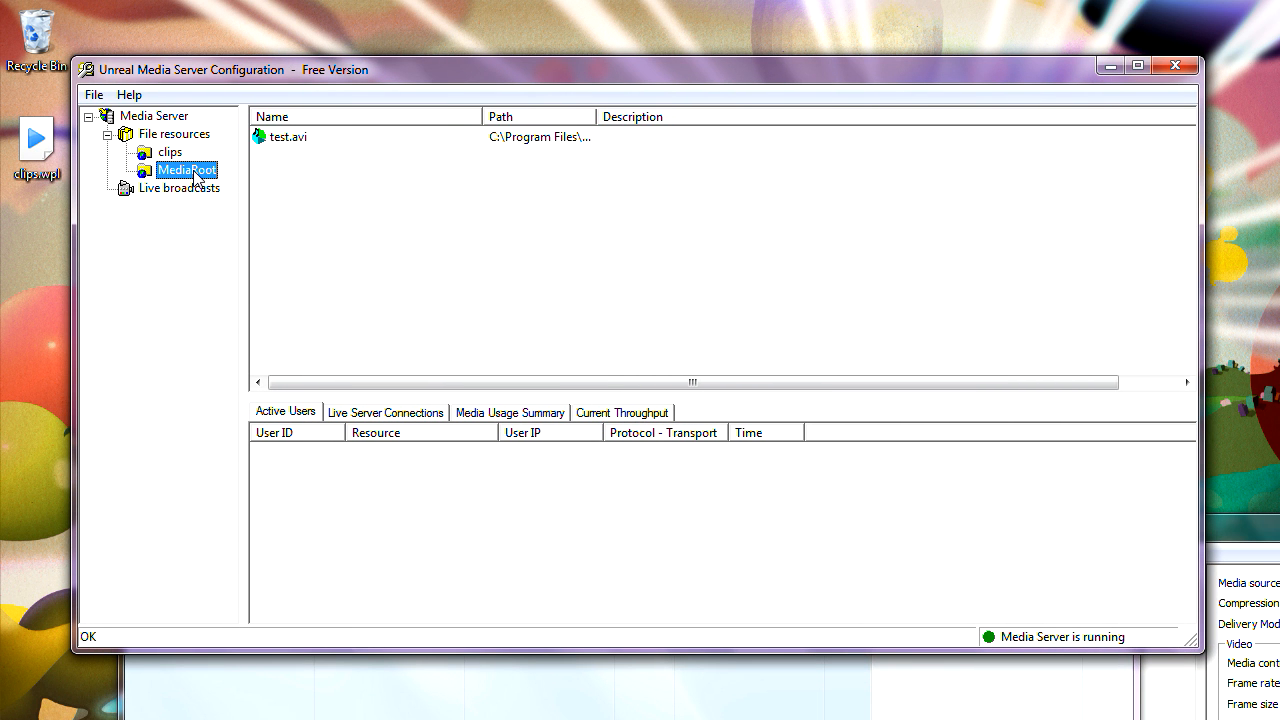
pyautogui.click(178, 156)
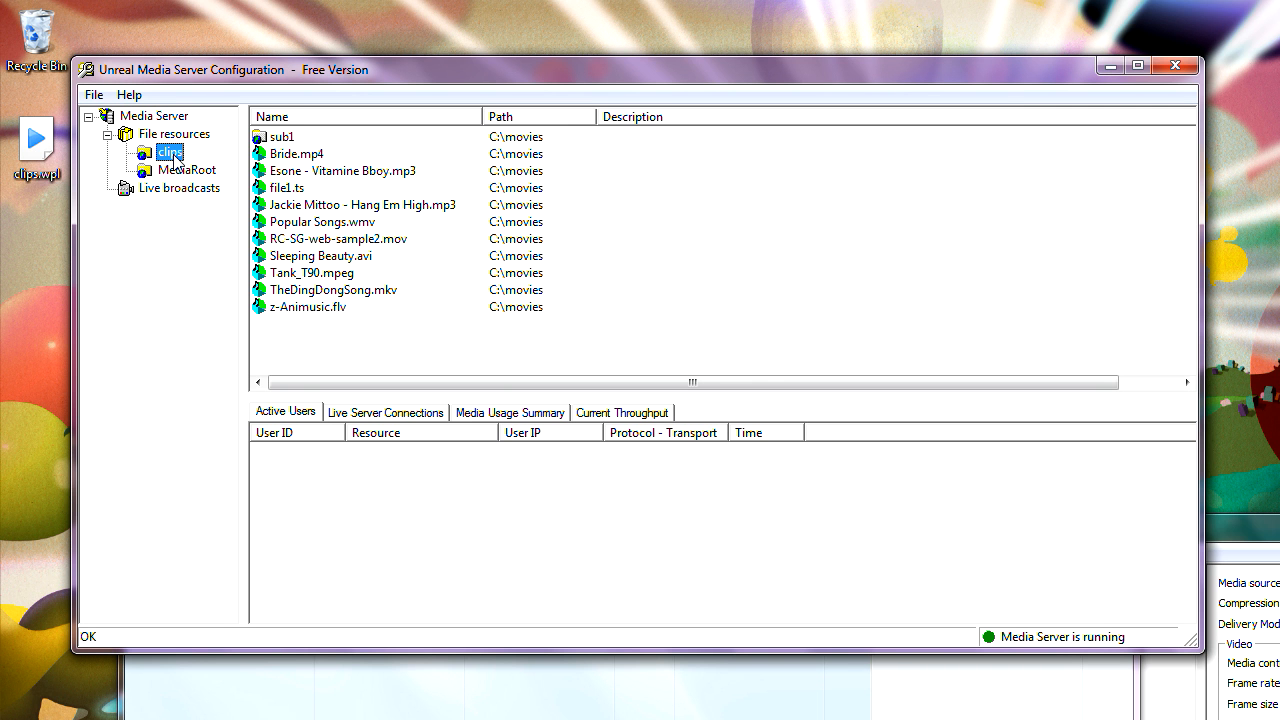
pyautogui.click(173, 138)
pyautogui.click(174, 153)
pyautogui.rightClick(175, 158)
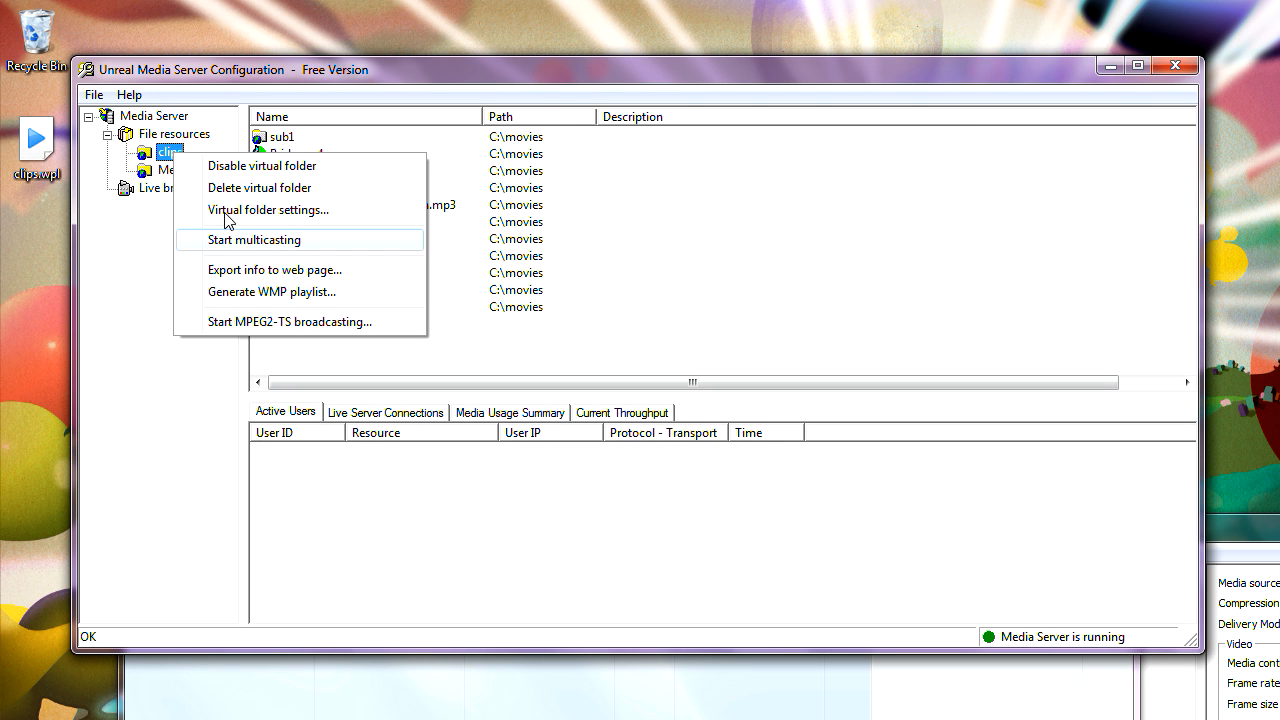
pyautogui.click(171, 137)
pyautogui.click(171, 152)
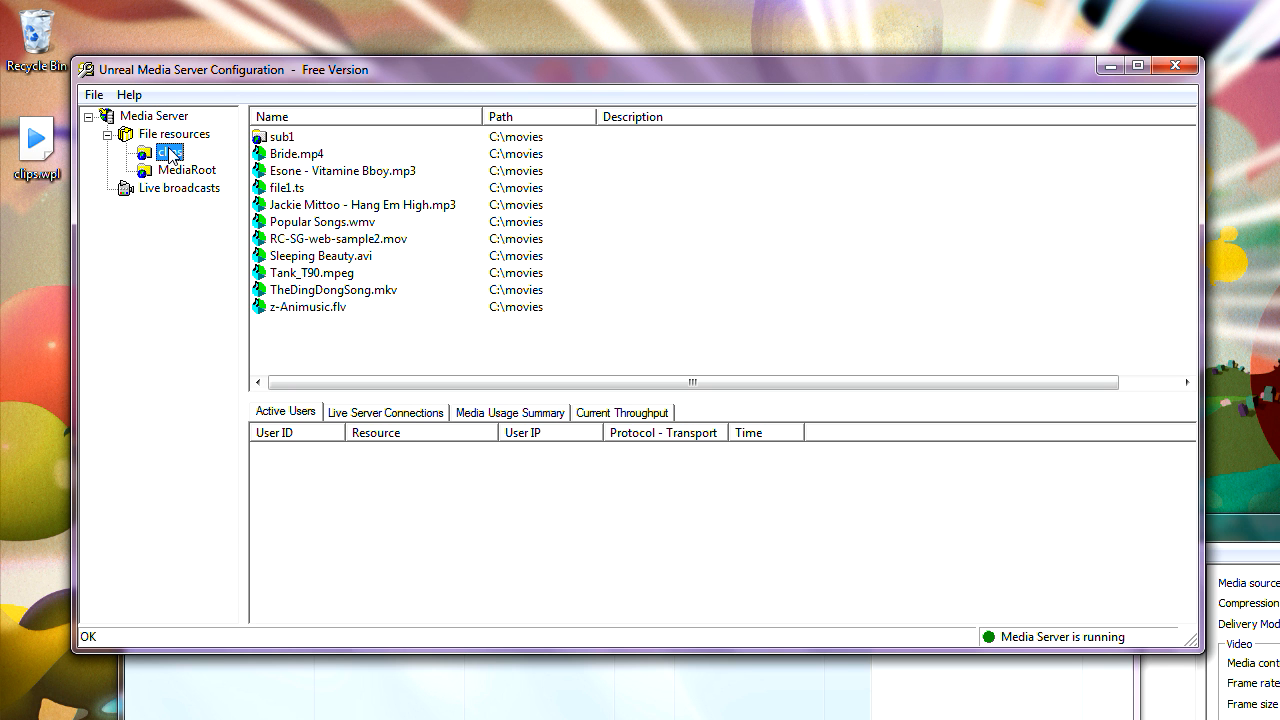
pyautogui.rightClick(172, 155)
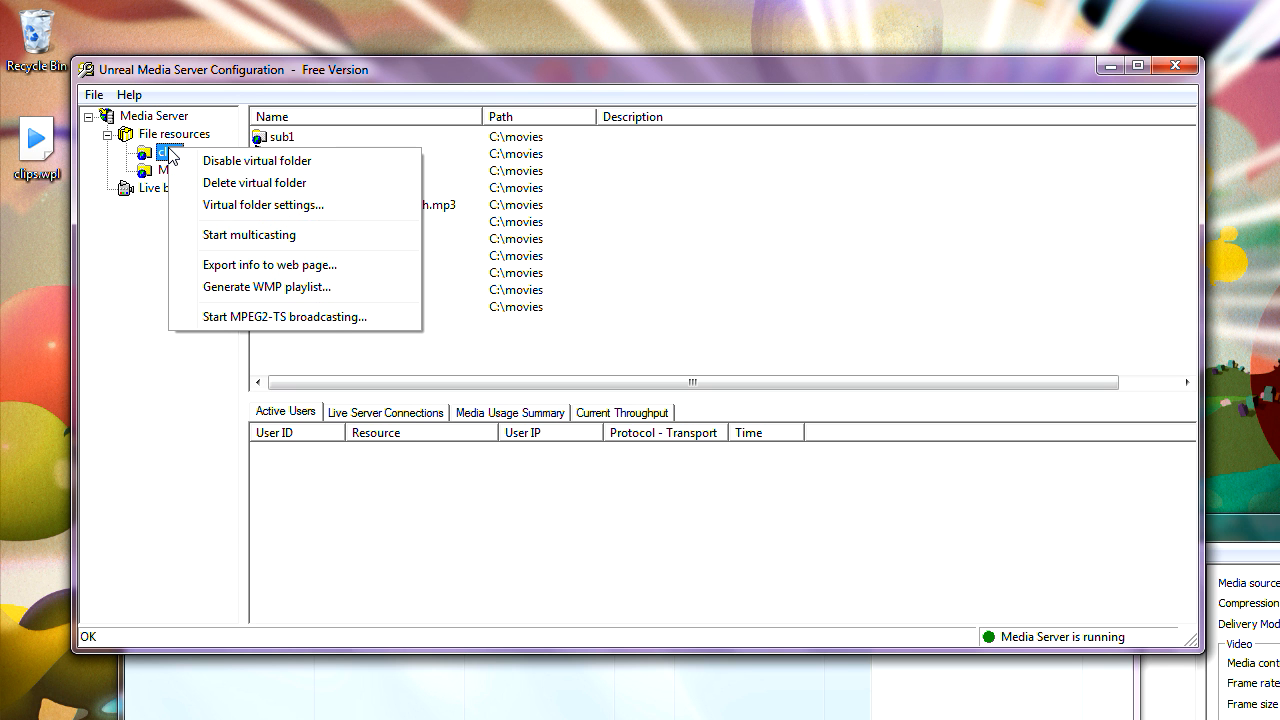
pyautogui.click(250, 236)
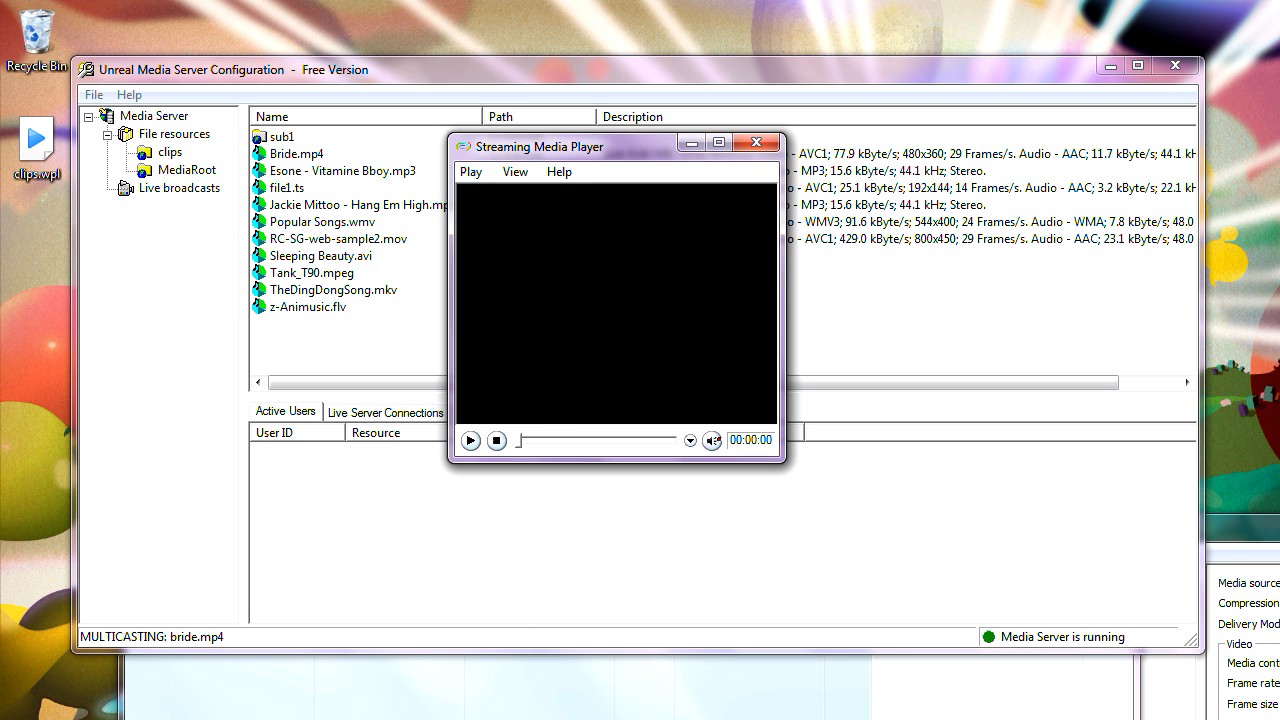
# Step: In Streaming Media Player, play the virtual folder clips as a playlist with Multicast enabled over RTP (UDP)
pyautogui.moveTo(589, 149); pyautogui.dragTo(486, 204)
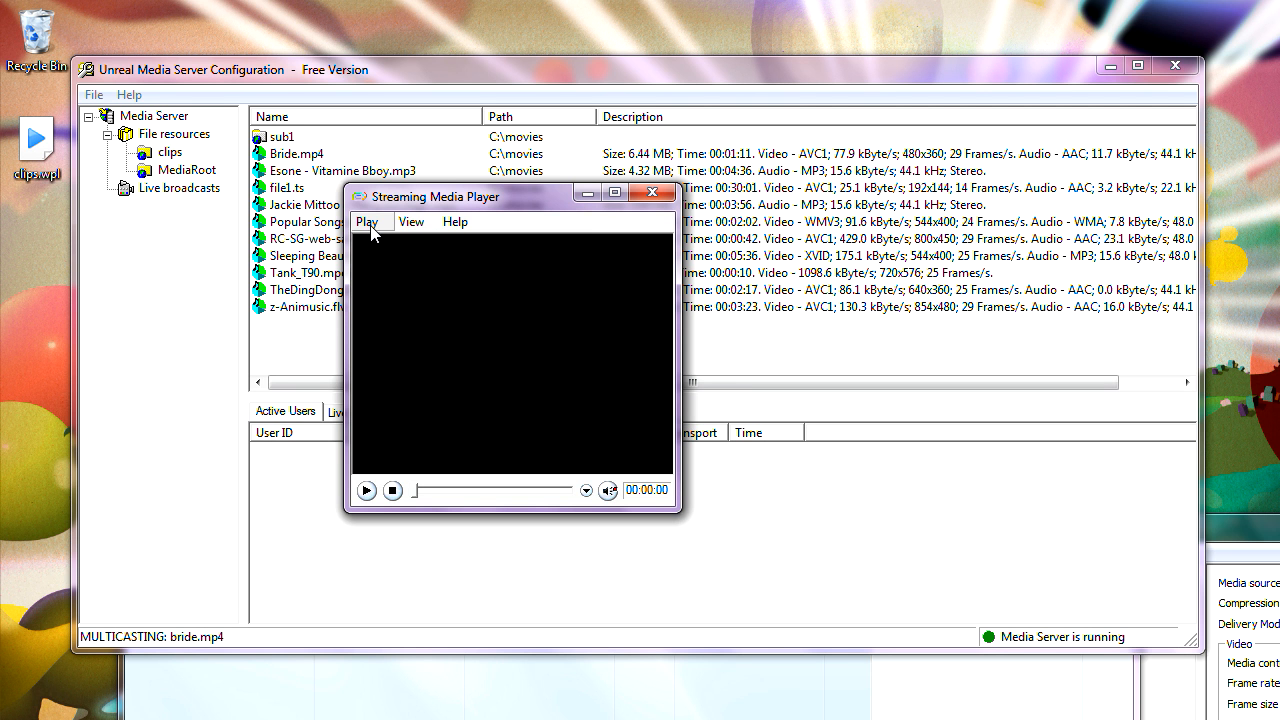
pyautogui.click(367, 222)
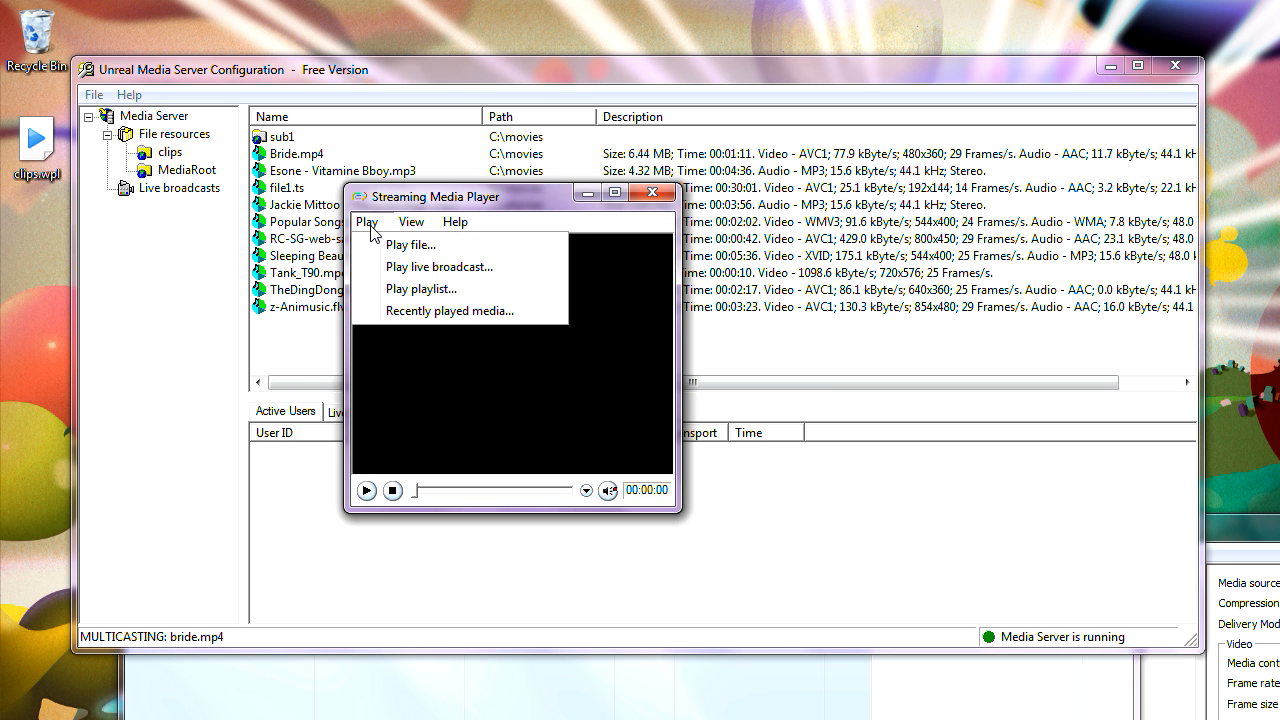
pyautogui.click(413, 288)
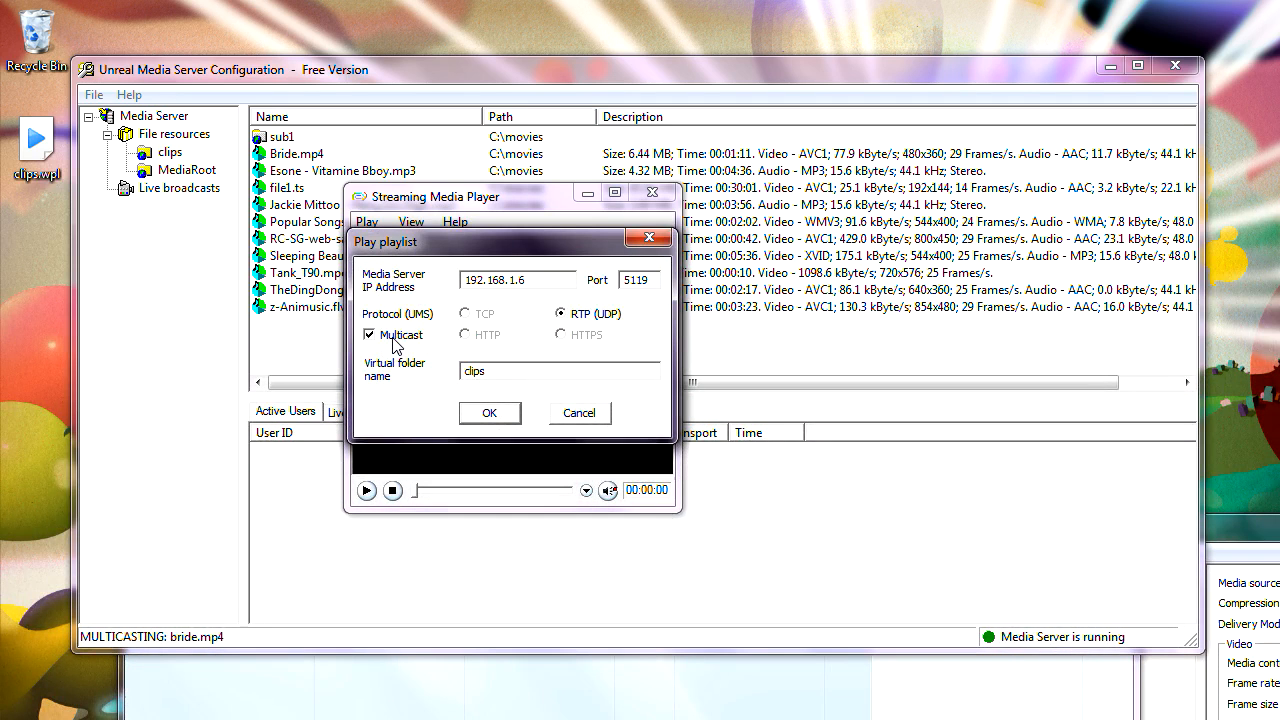
pyautogui.click(488, 414)
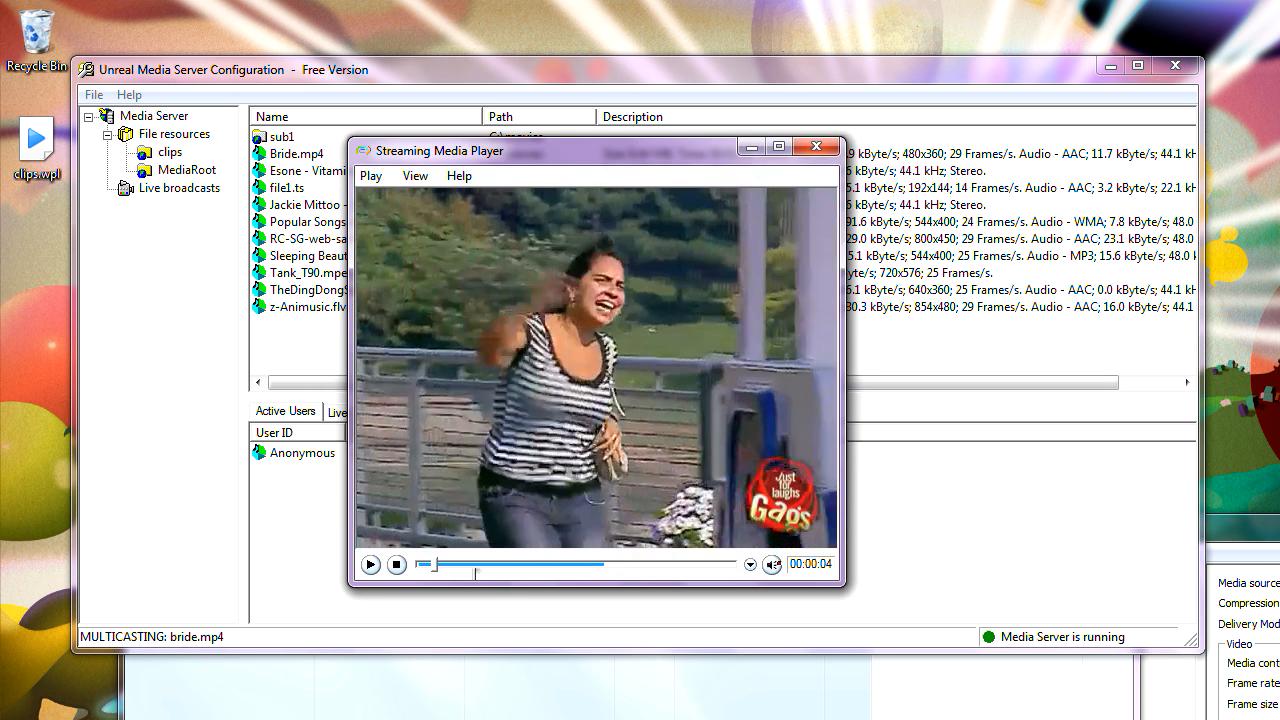
# Step: Stop the multicast playback in Streaming Media Player and minimize the player
pyautogui.click(397, 565)
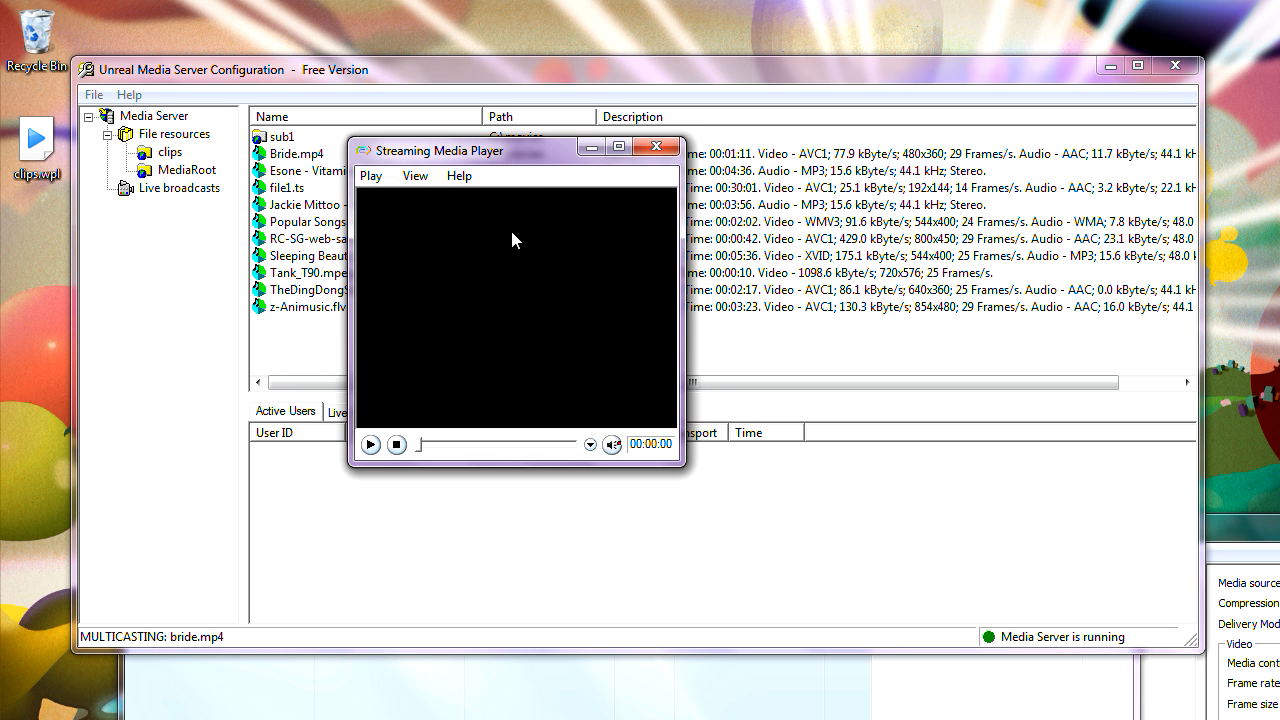
pyautogui.moveTo(522, 151); pyautogui.dragTo(520, 225)
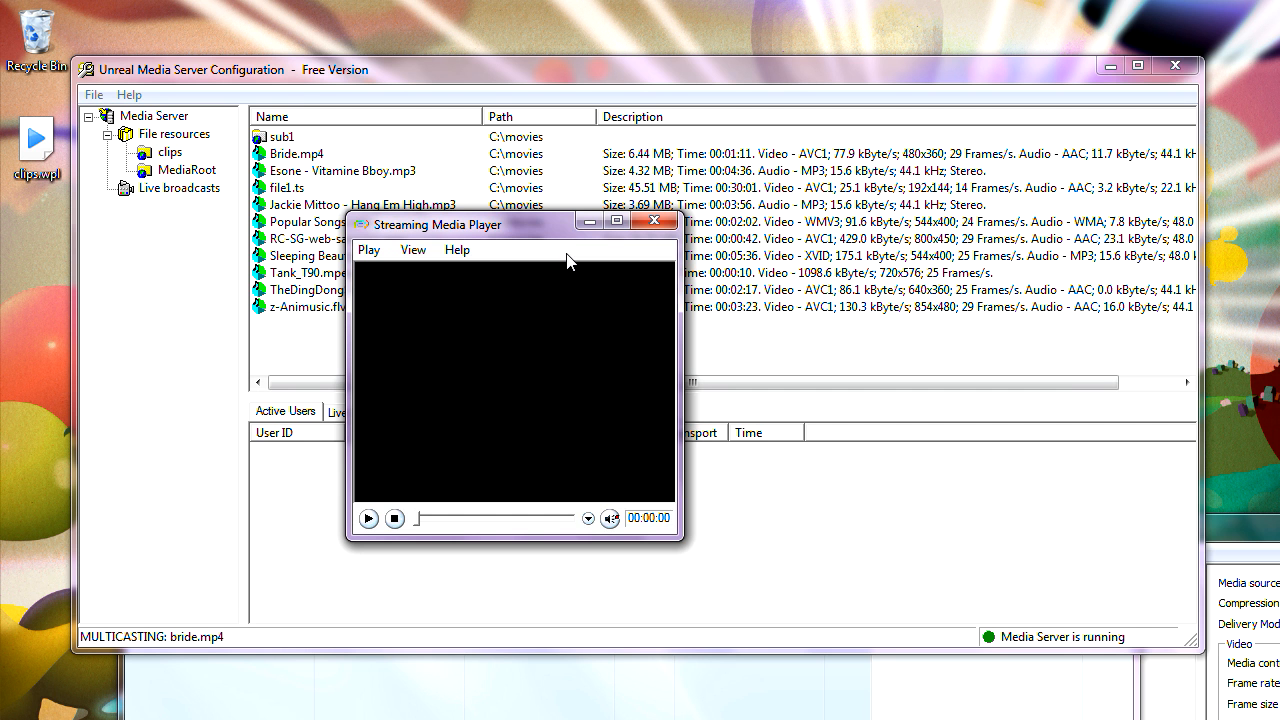
pyautogui.click(588, 222)
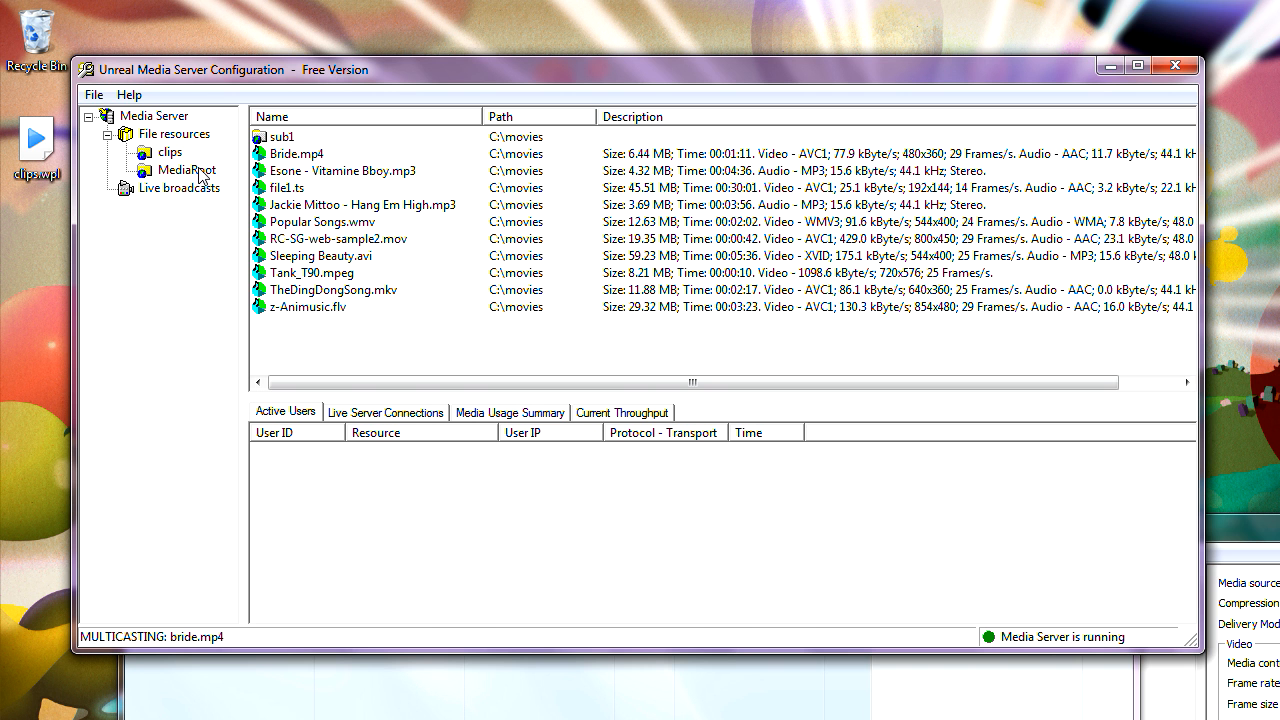
# Step: Move the server configuration window slightly lower and stop multicasting the clips virtual folder
pyautogui.moveTo(322, 80)
pyautogui.mouseDown()
pyautogui.moveTo(323, 58)
pyautogui.moveTo(329, 100)
pyautogui.mouseUp()
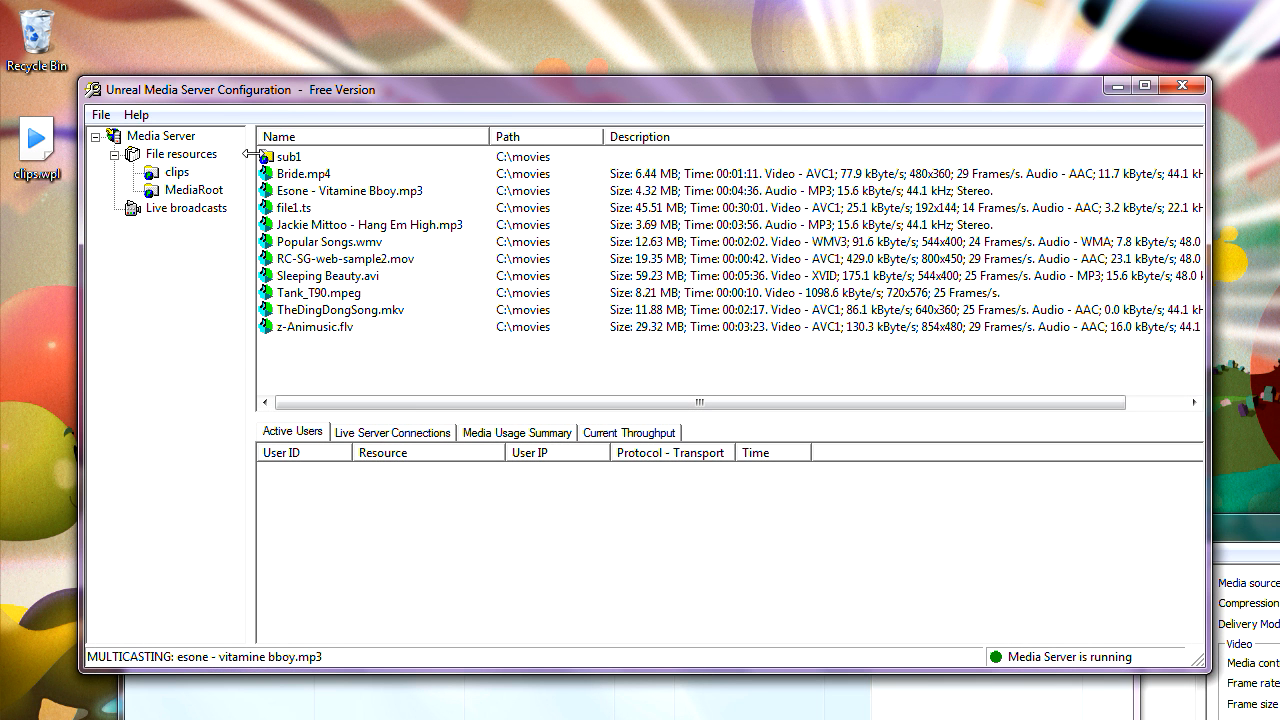
pyautogui.rightClick(177, 173)
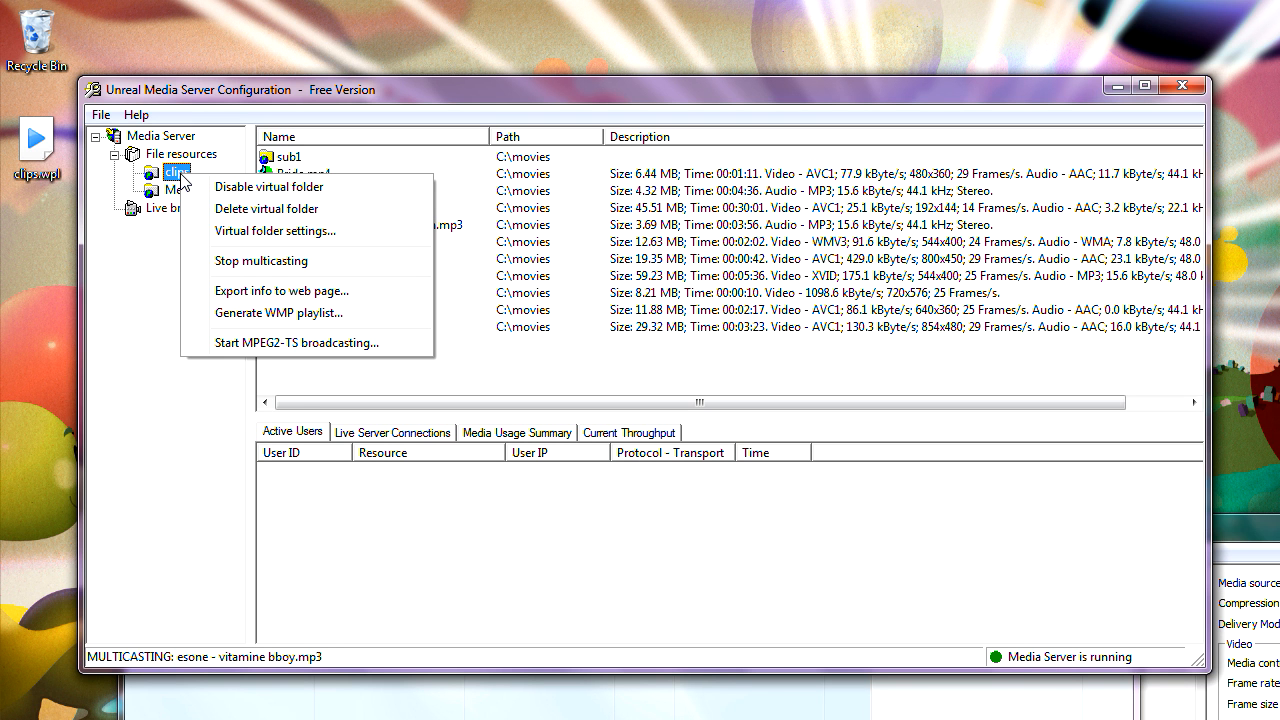
pyautogui.click(254, 262)
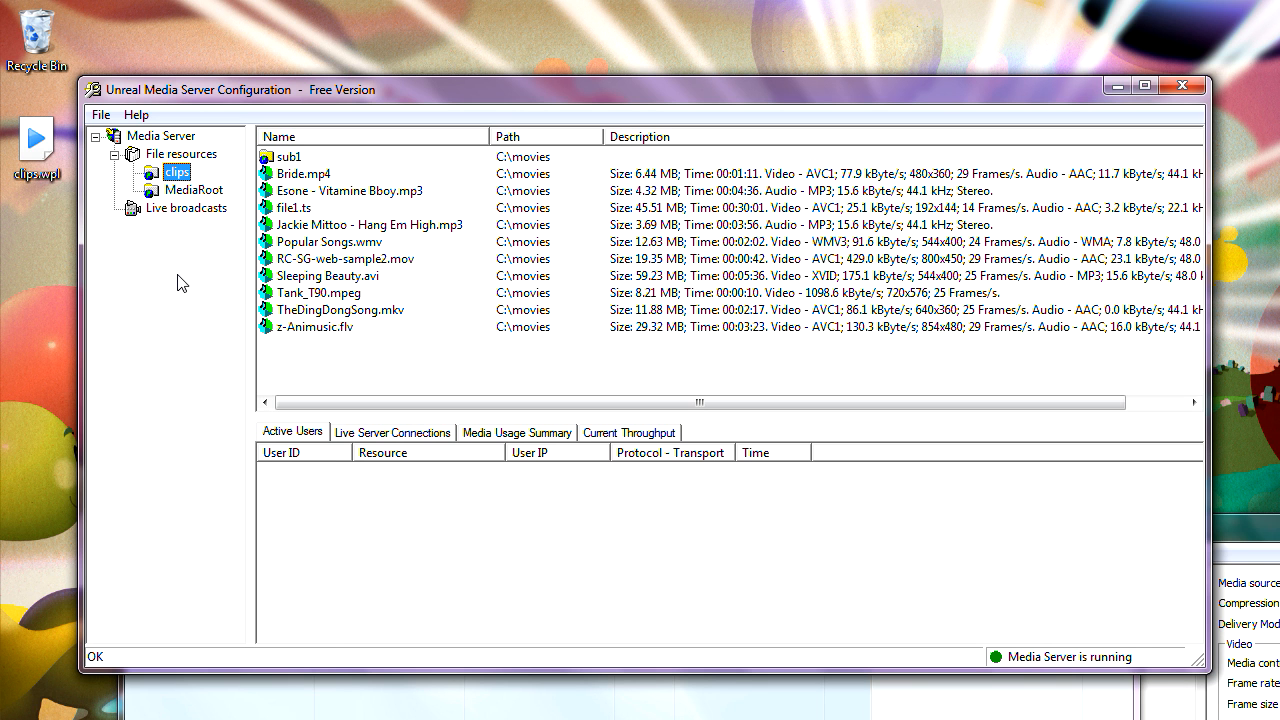
# Step: Start an MPEG2-TS broadcast from the clips virtual folder, choosing Bride.mp4 in C:\movies as the file
pyautogui.rightClick(181, 176)
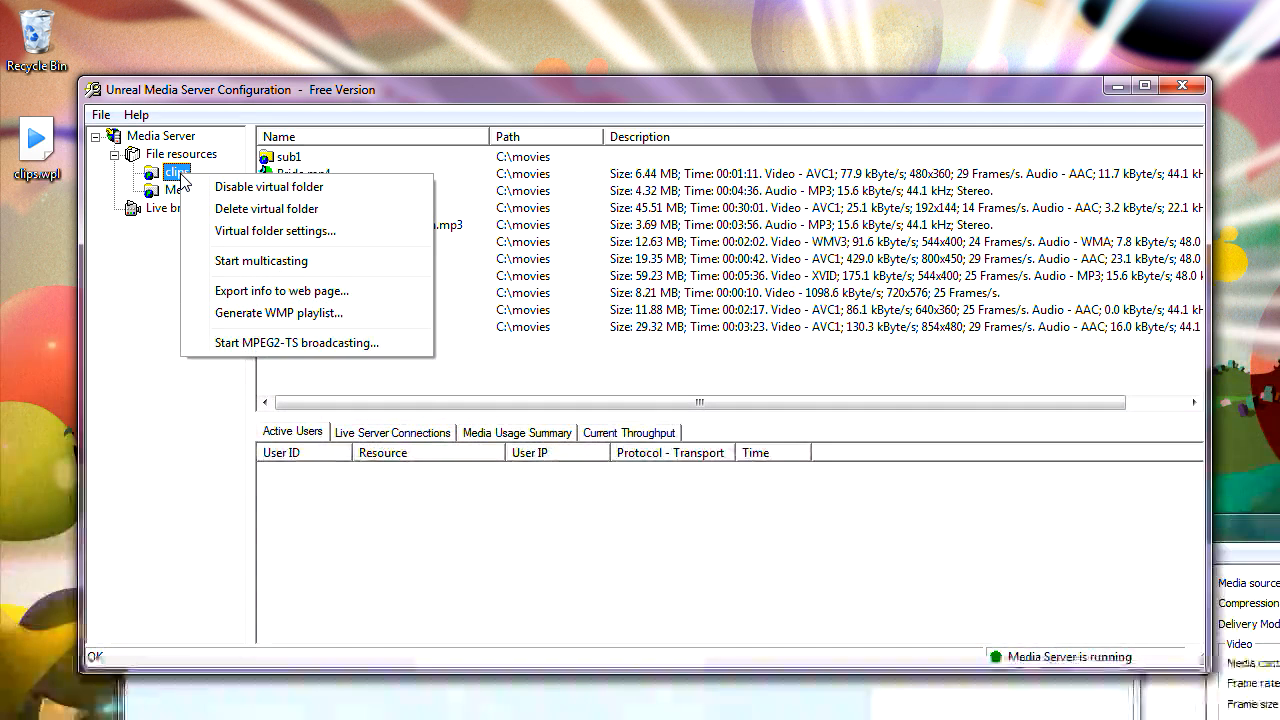
pyautogui.click(314, 343)
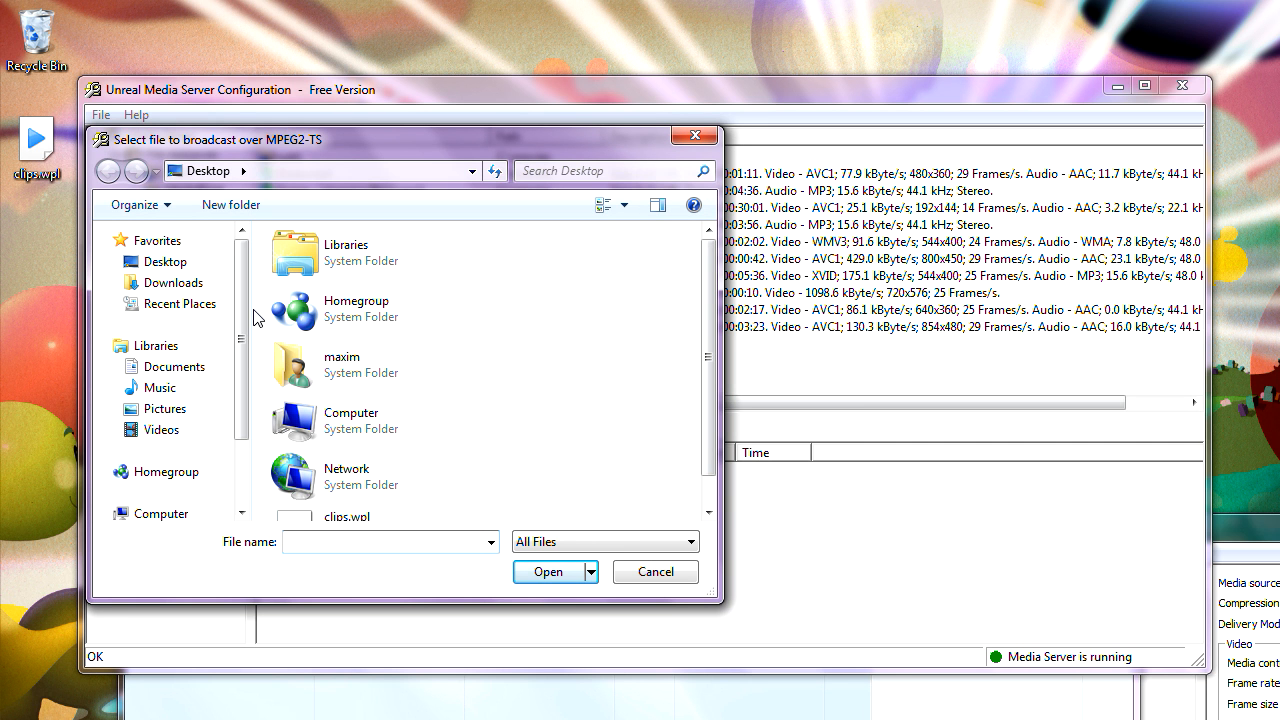
pyautogui.moveTo(246, 318); pyautogui.dragTo(246, 381)
pyautogui.moveTo(708, 296)
pyautogui.mouseDown()
pyautogui.moveTo(709, 434)
pyautogui.moveTo(711, 292)
pyautogui.mouseUp()
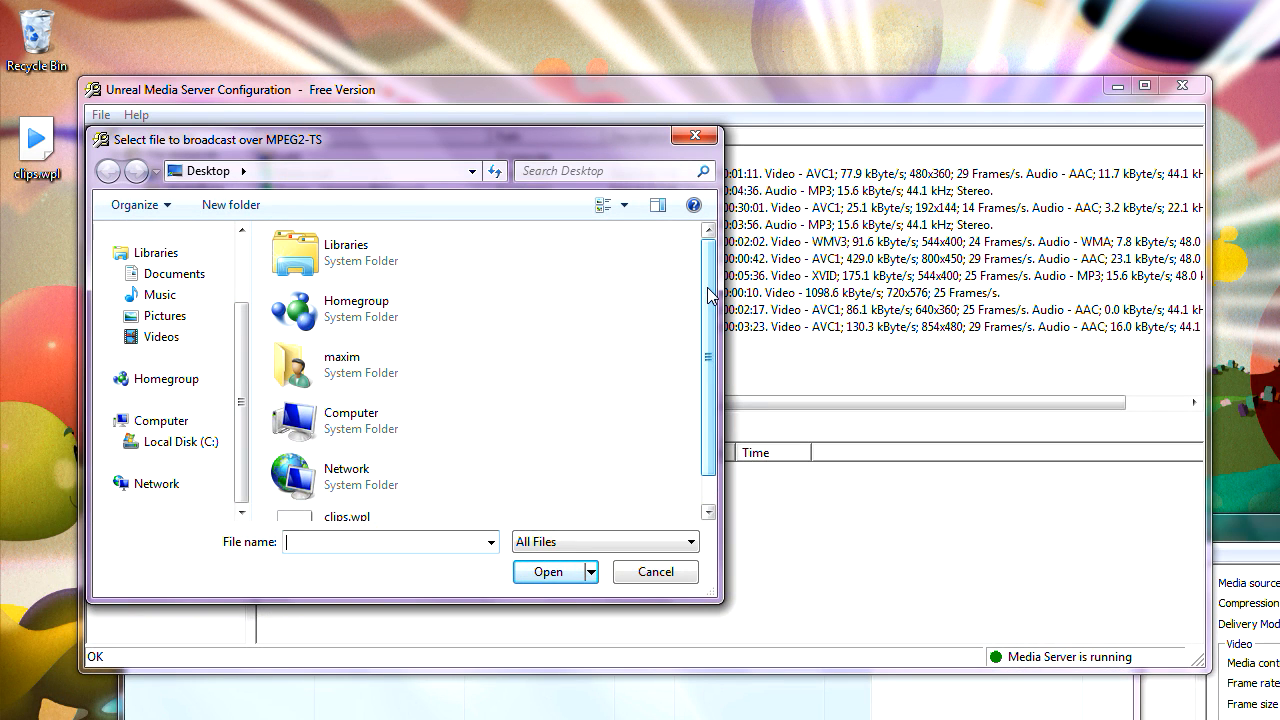
pyautogui.moveTo(483, 141); pyautogui.dragTo(603, 210)
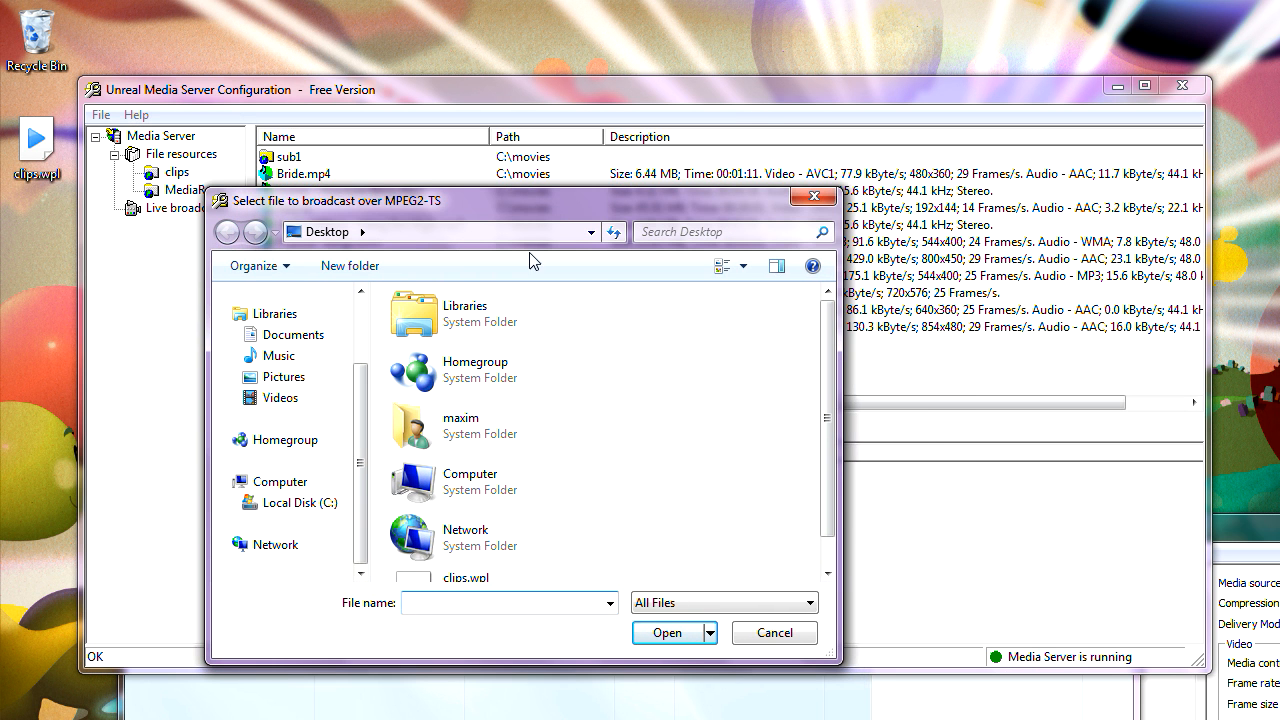
pyautogui.click(312, 503)
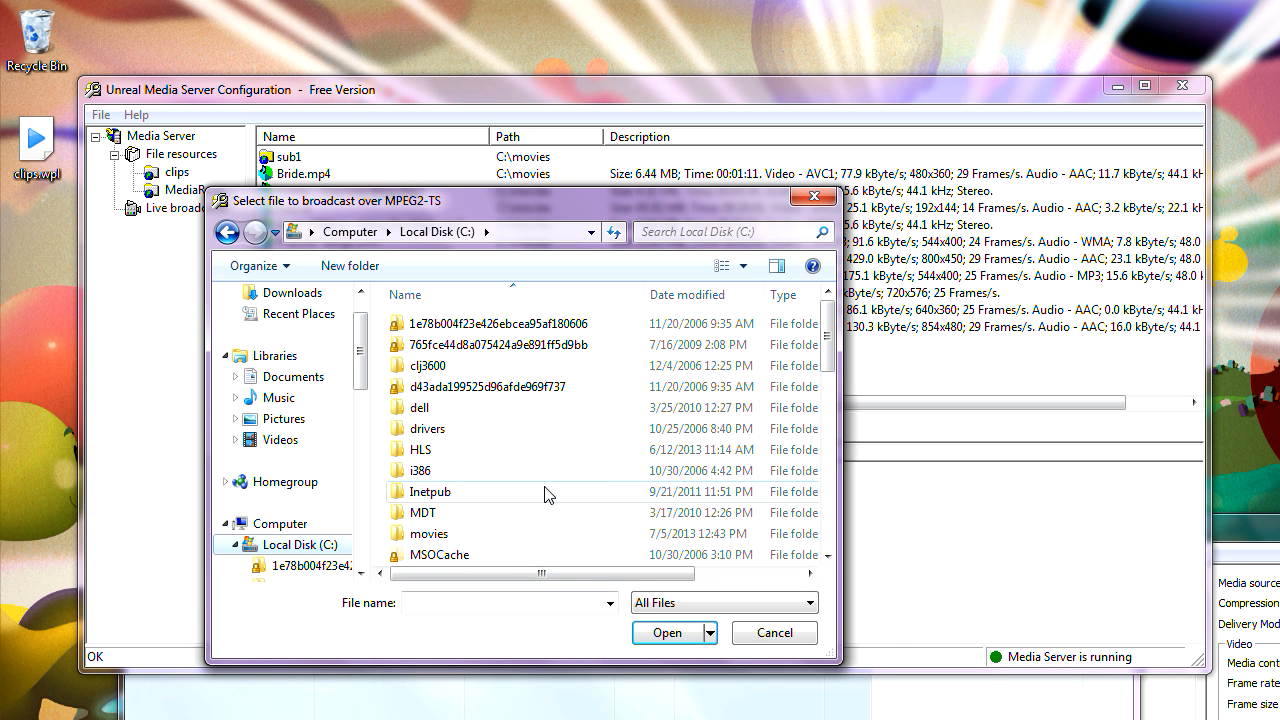
pyautogui.doubleClick(443, 538)
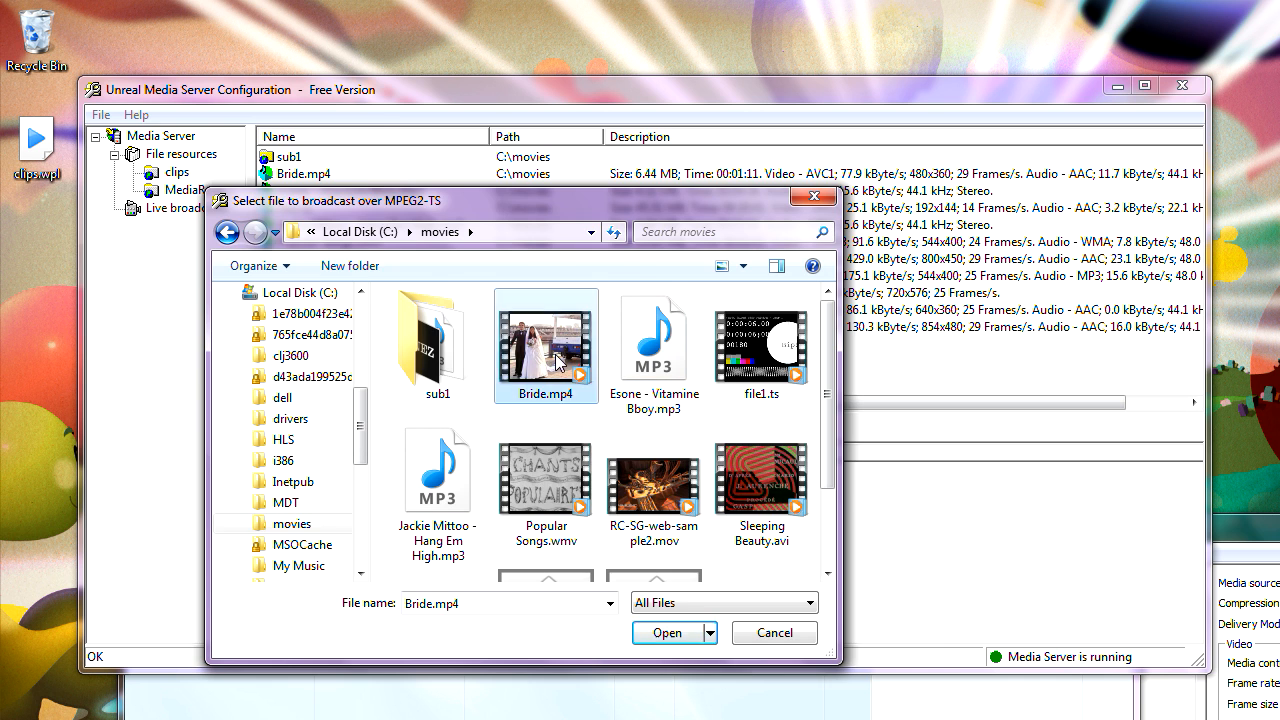
pyautogui.doubleClick(564, 364)
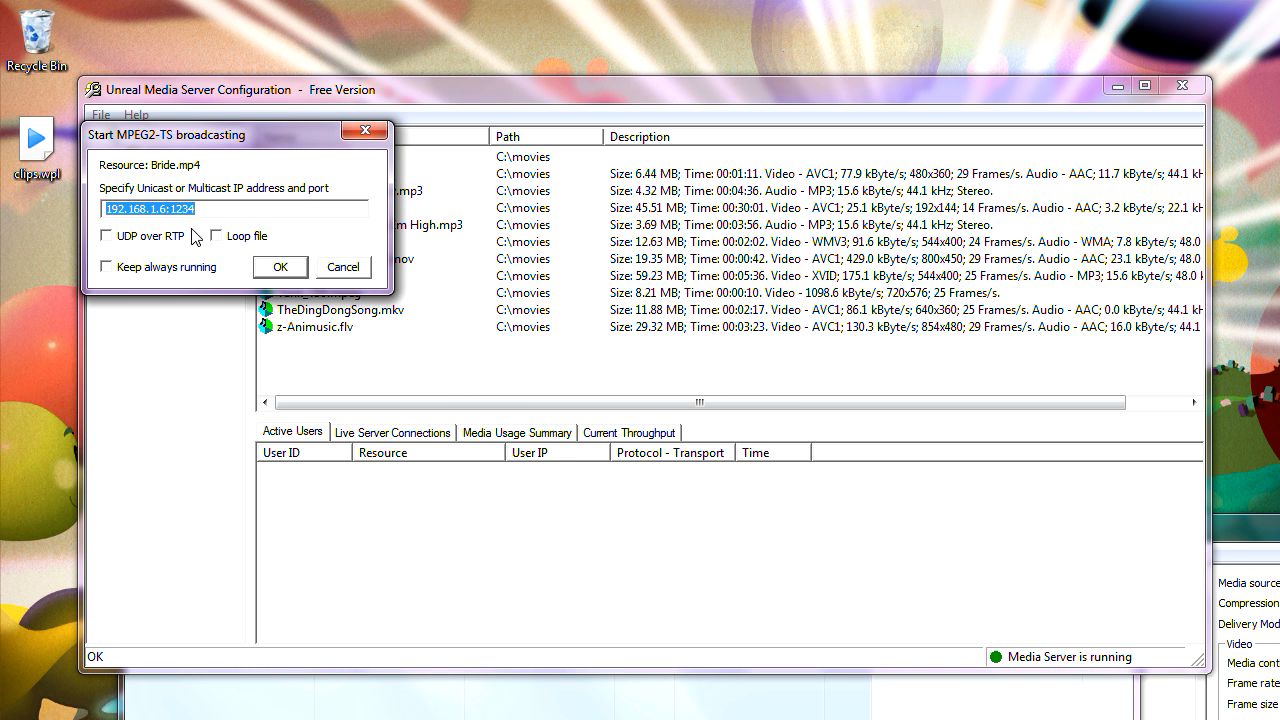
# Step: Broadcast Bride.mp4 to 192.168.1.6:1234 with Loop file enabled
pyautogui.moveTo(225, 140); pyautogui.dragTo(510, 245)
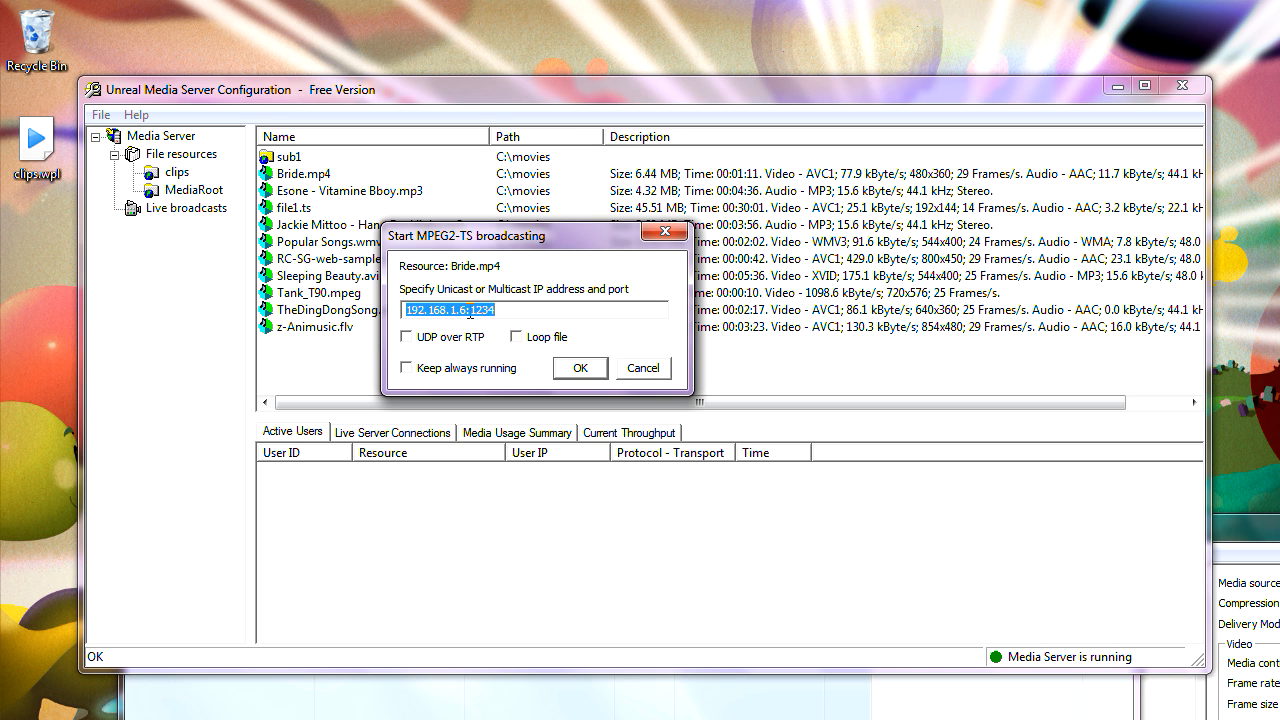
pyautogui.click(521, 338)
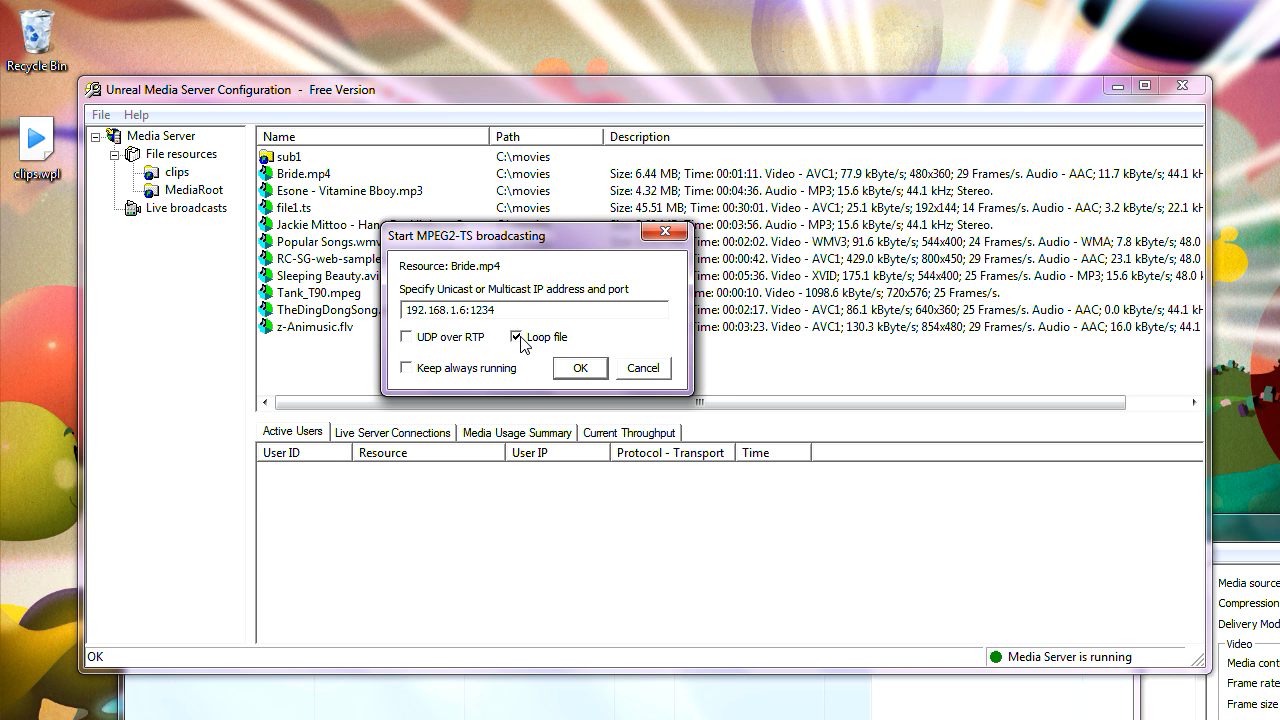
pyautogui.click(580, 368)
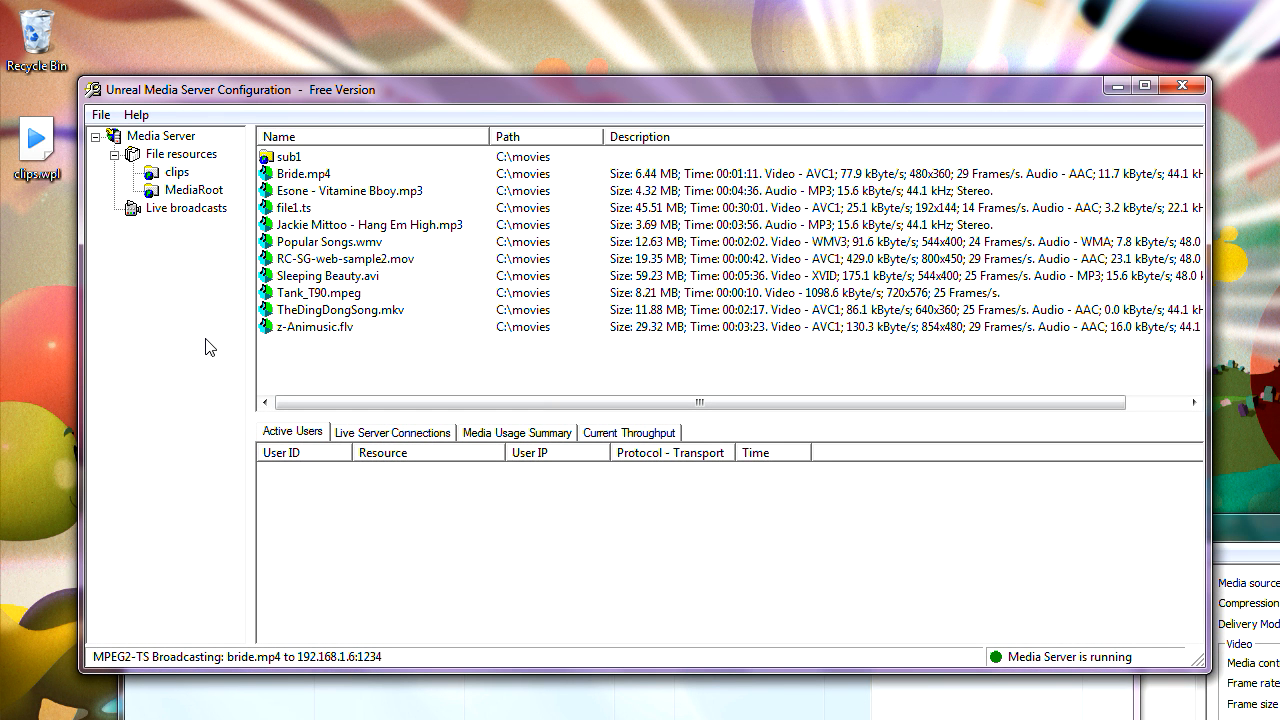
# Step: Create a new live broadcast of the type Rebroadcast live RTMP / RTSP / MPEG-TS / MMS stream
pyautogui.click(194, 215)
pyautogui.rightClick(194, 211)
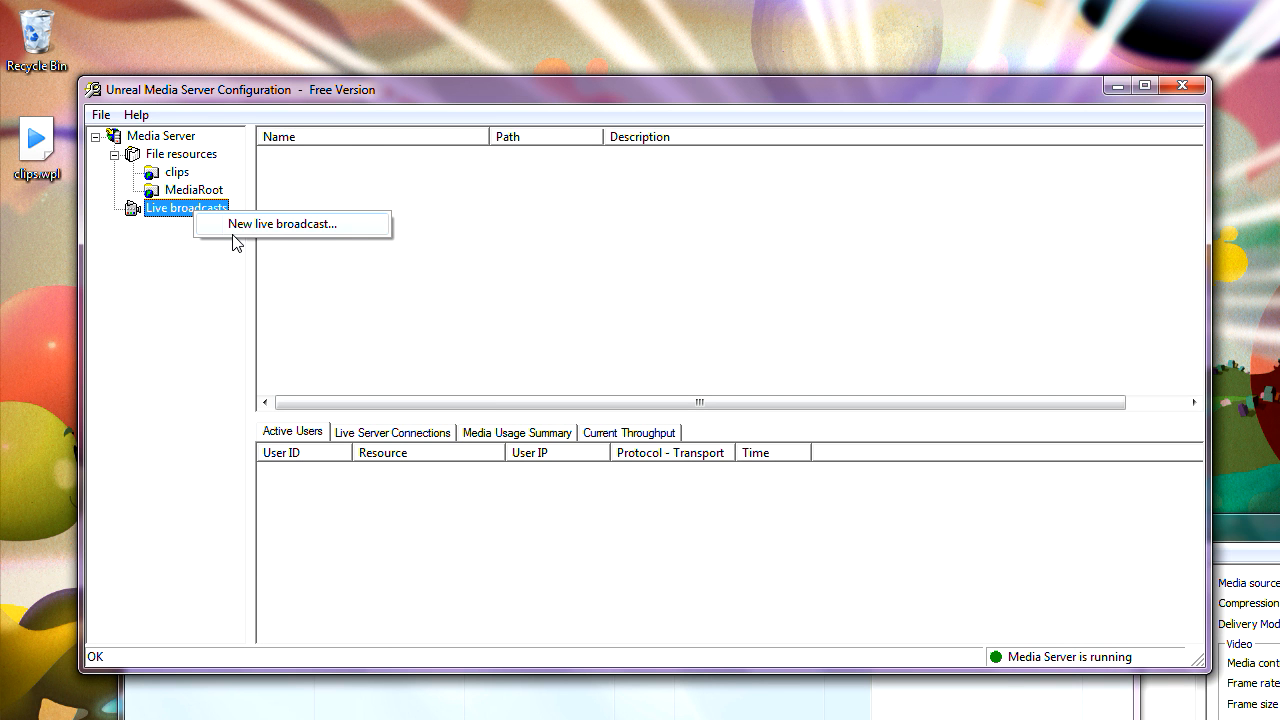
pyautogui.click(241, 235)
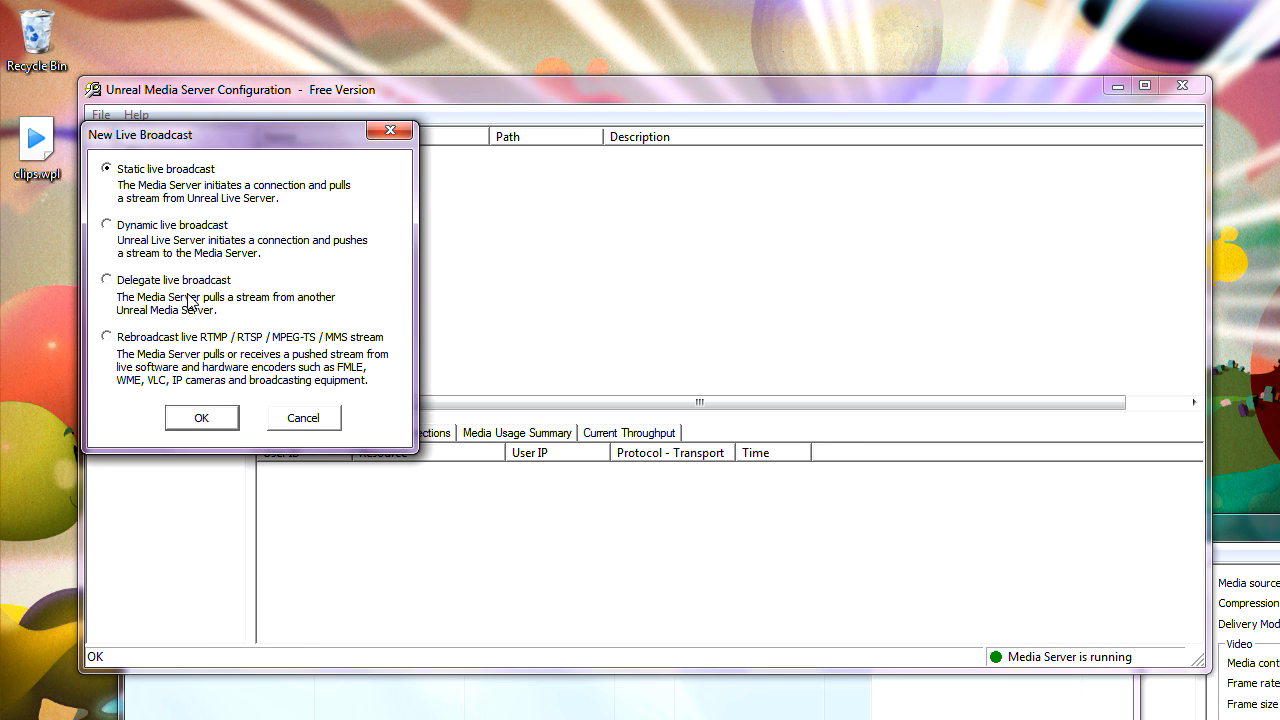
pyautogui.click(171, 344)
pyautogui.click(205, 420)
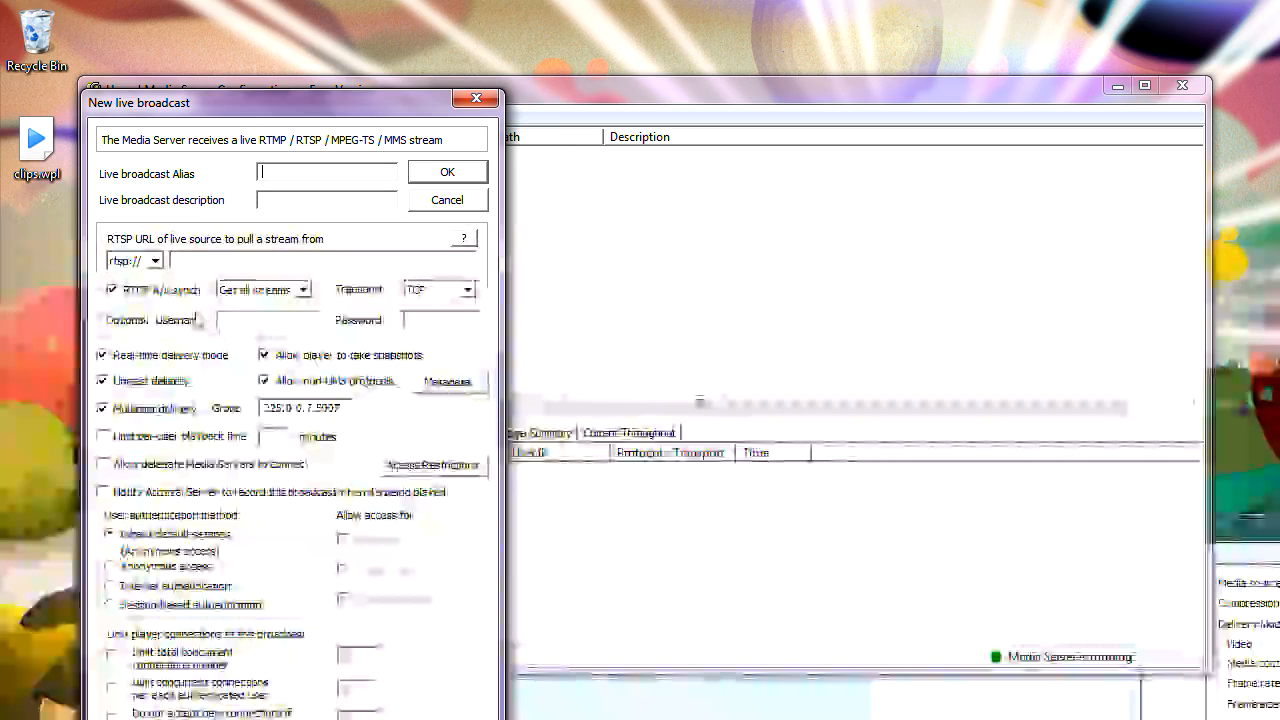
# Step: Give the live broadcast the alias mpegts and the source mpts://192.168.1.6:1234, and save it
pyautogui.write('mpegts')
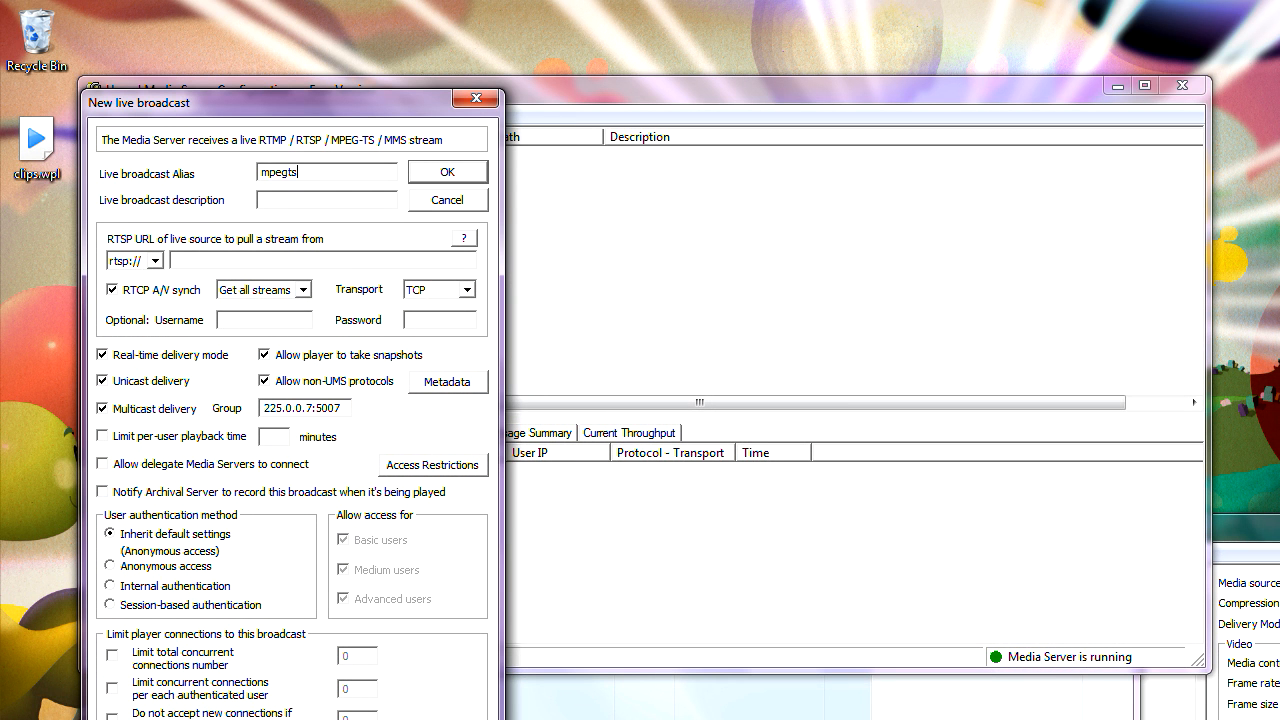
pyautogui.click(155, 262)
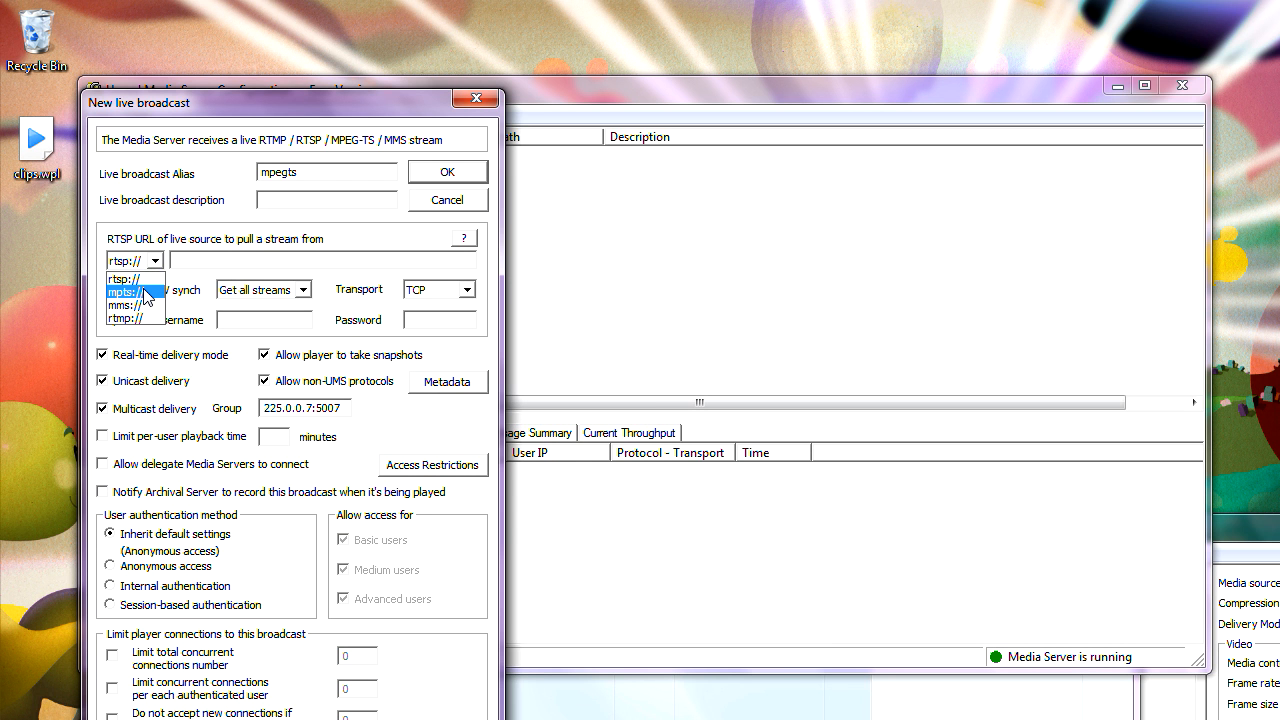
pyautogui.click(140, 292)
pyautogui.click(195, 262)
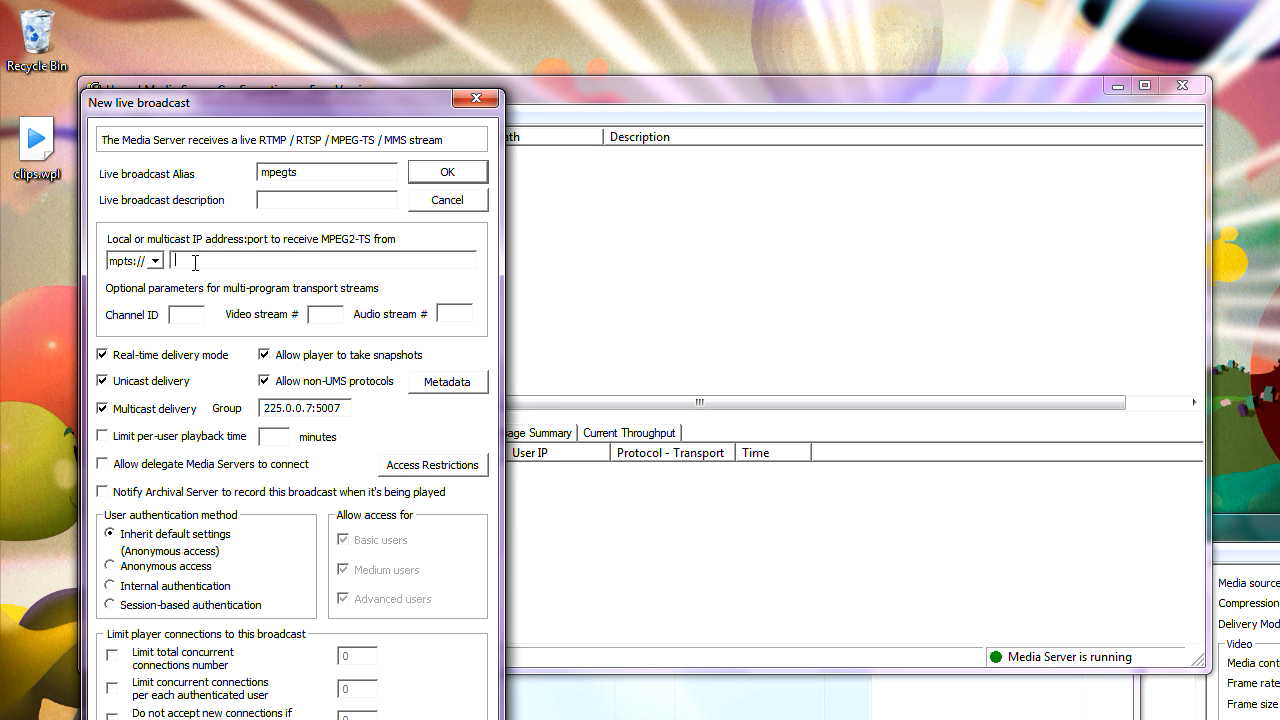
pyautogui.write('192.168.1.6:1234')
pyautogui.click(432, 178)
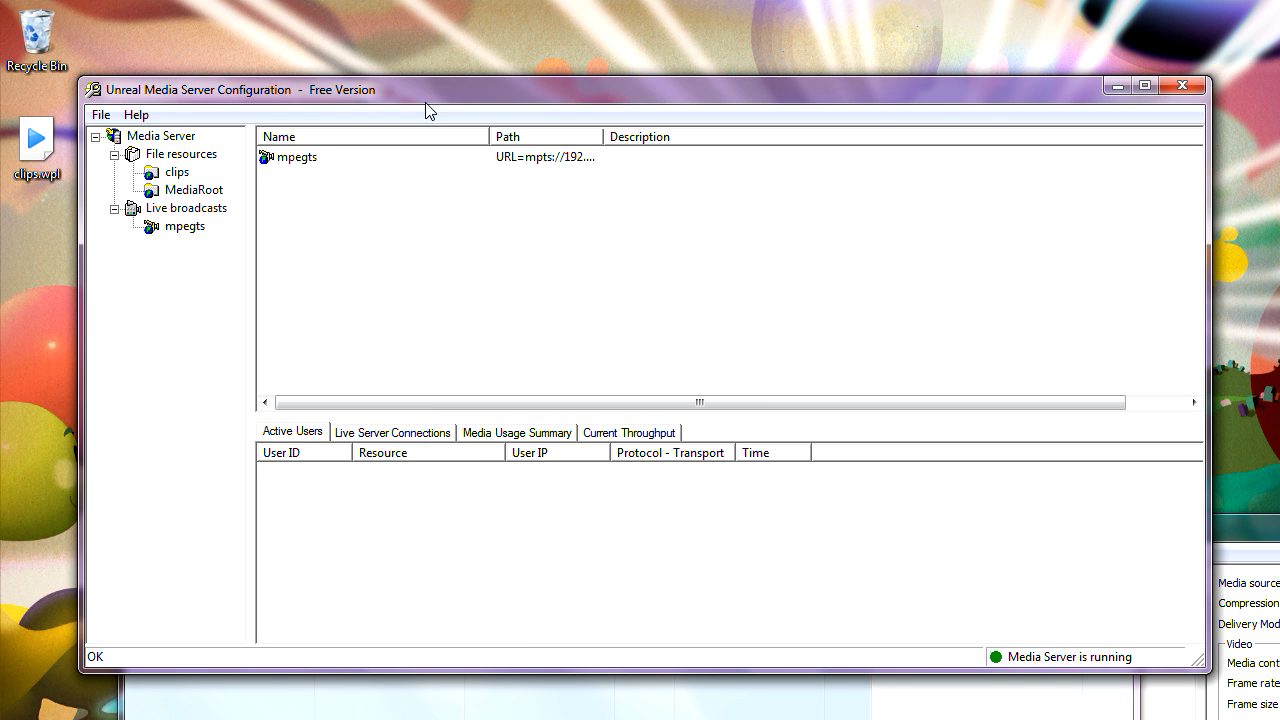
# Step: Move the server configuration window higher and view MediaRoot, clips and the mpegts live broadcast
pyautogui.moveTo(432, 89); pyautogui.dragTo(460, 60)
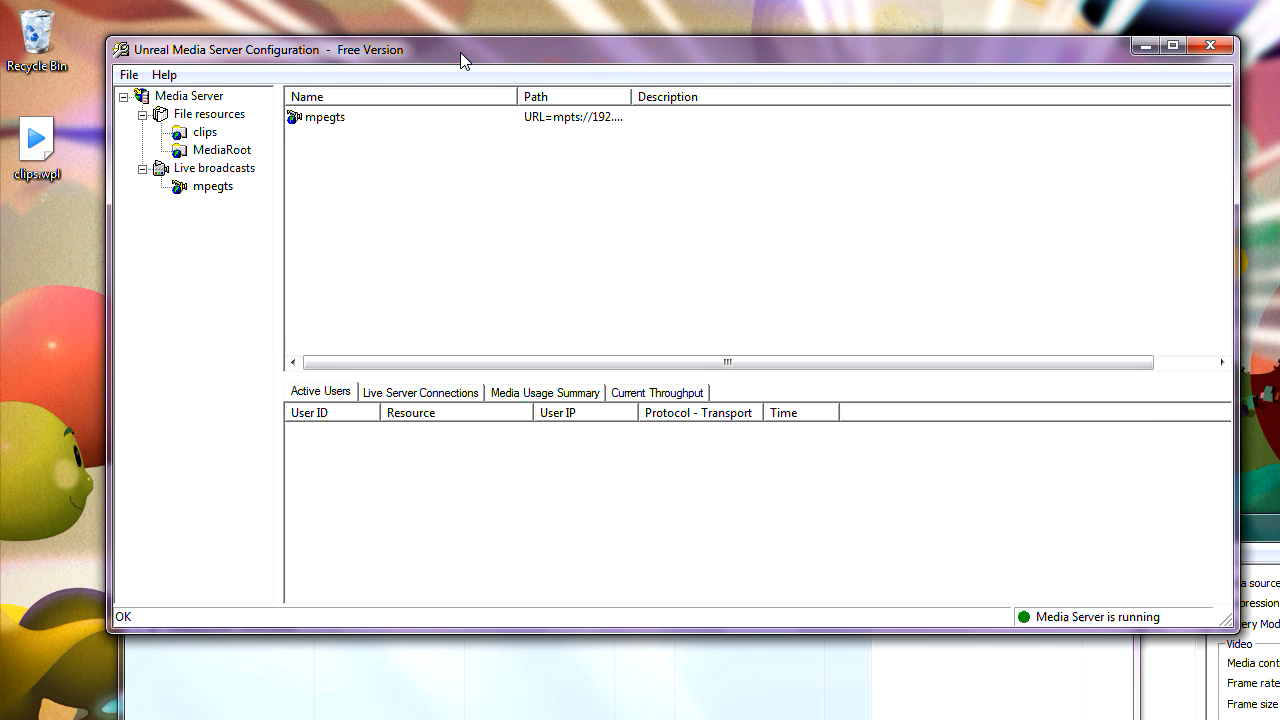
pyautogui.click(228, 153)
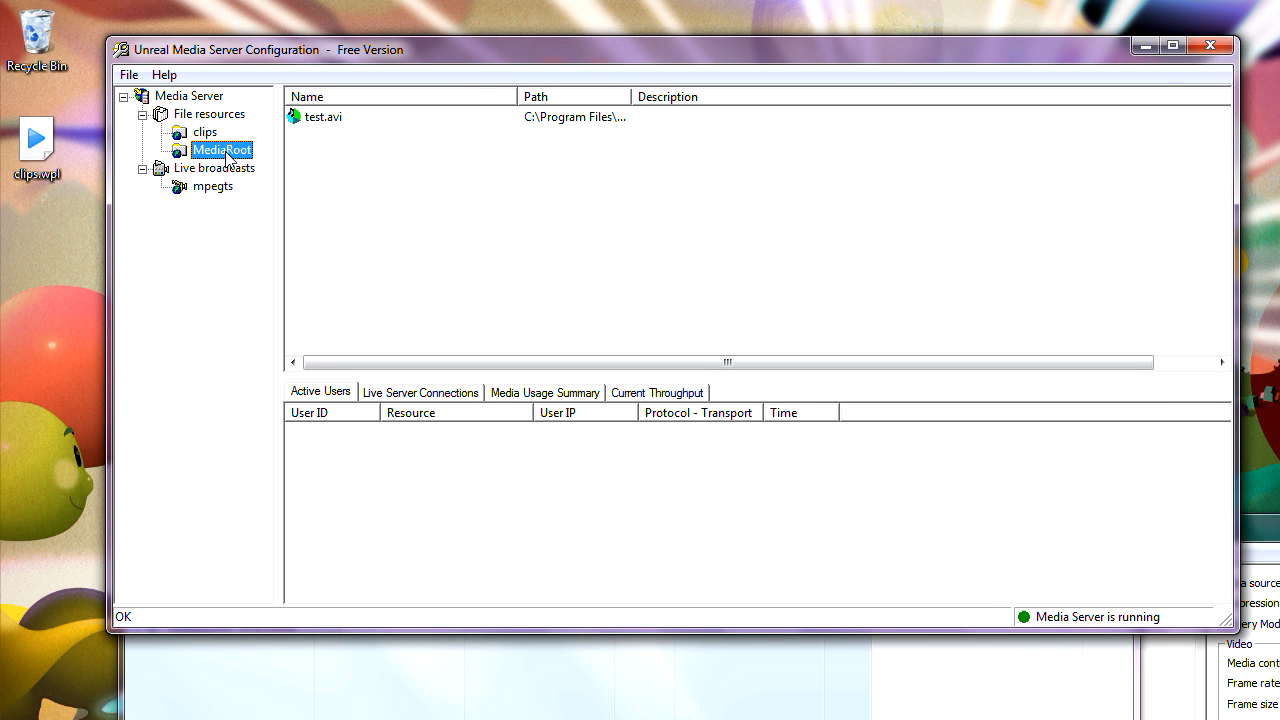
pyautogui.click(208, 135)
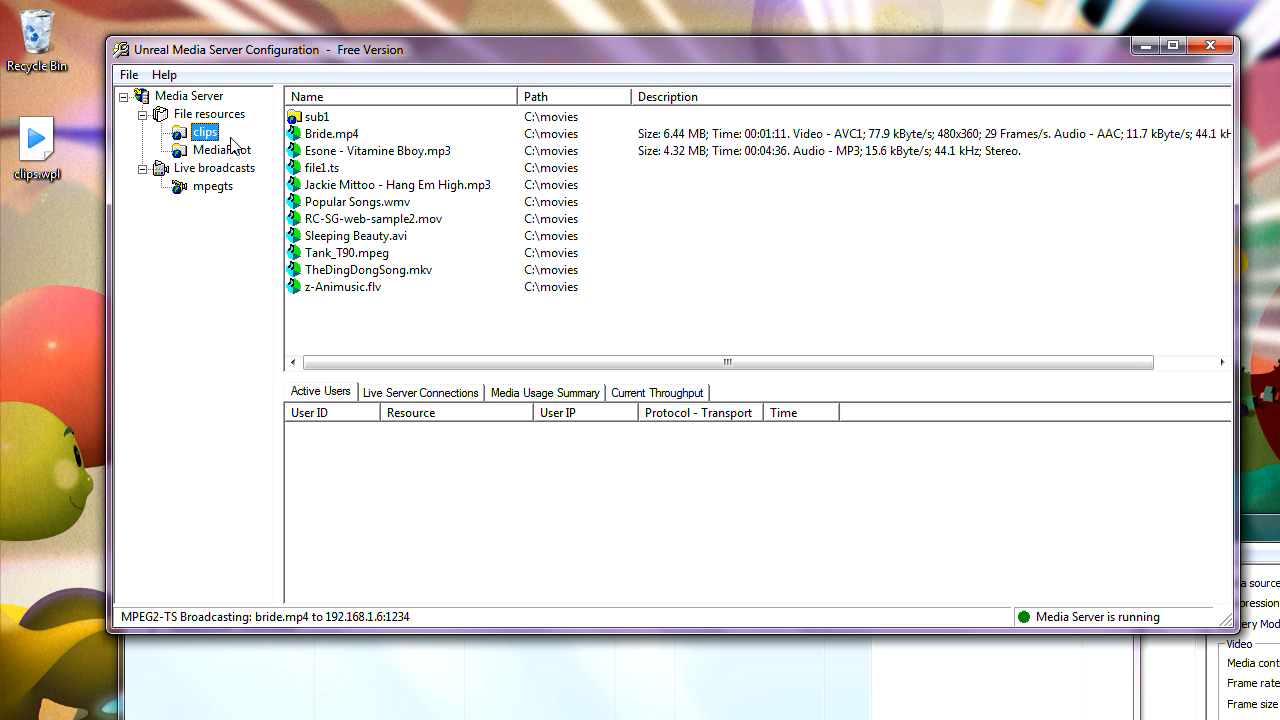
pyautogui.click(212, 187)
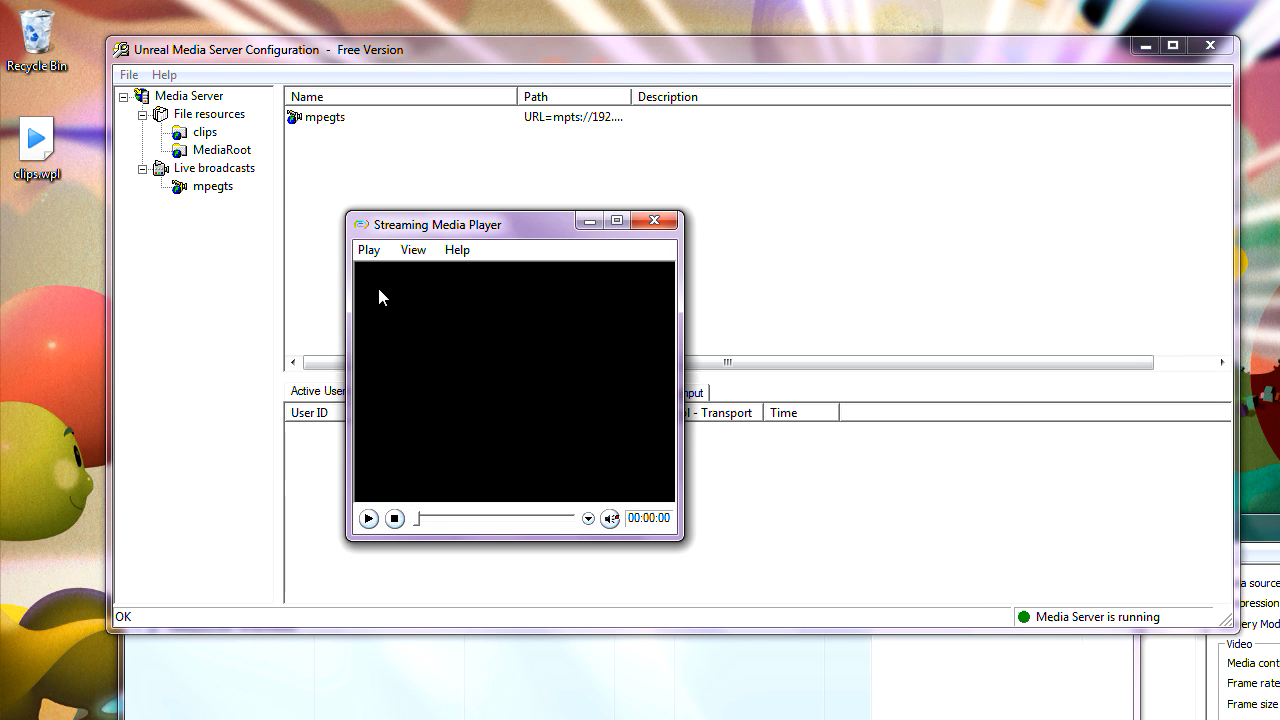
# Step: In Streaming Media Player, play the live broadcast mpegts over TCP with Multicast disabled, and stop the playback
pyautogui.click(368, 250)
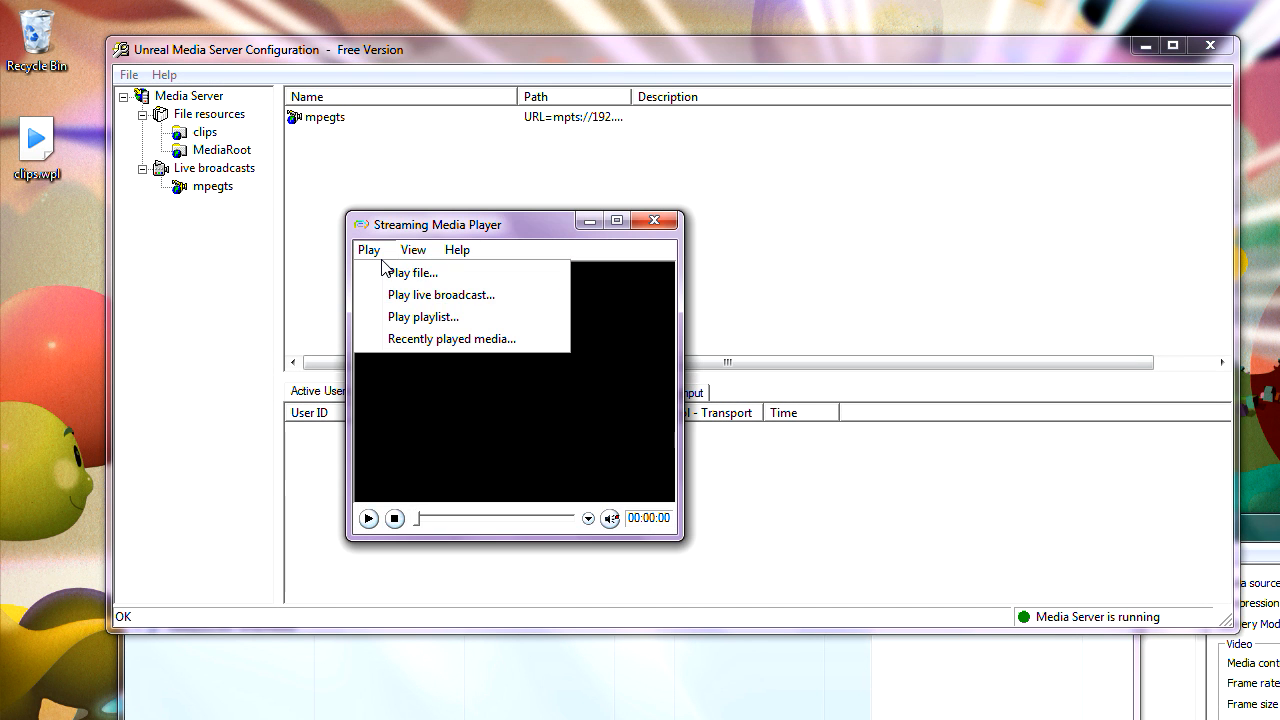
pyautogui.click(420, 295)
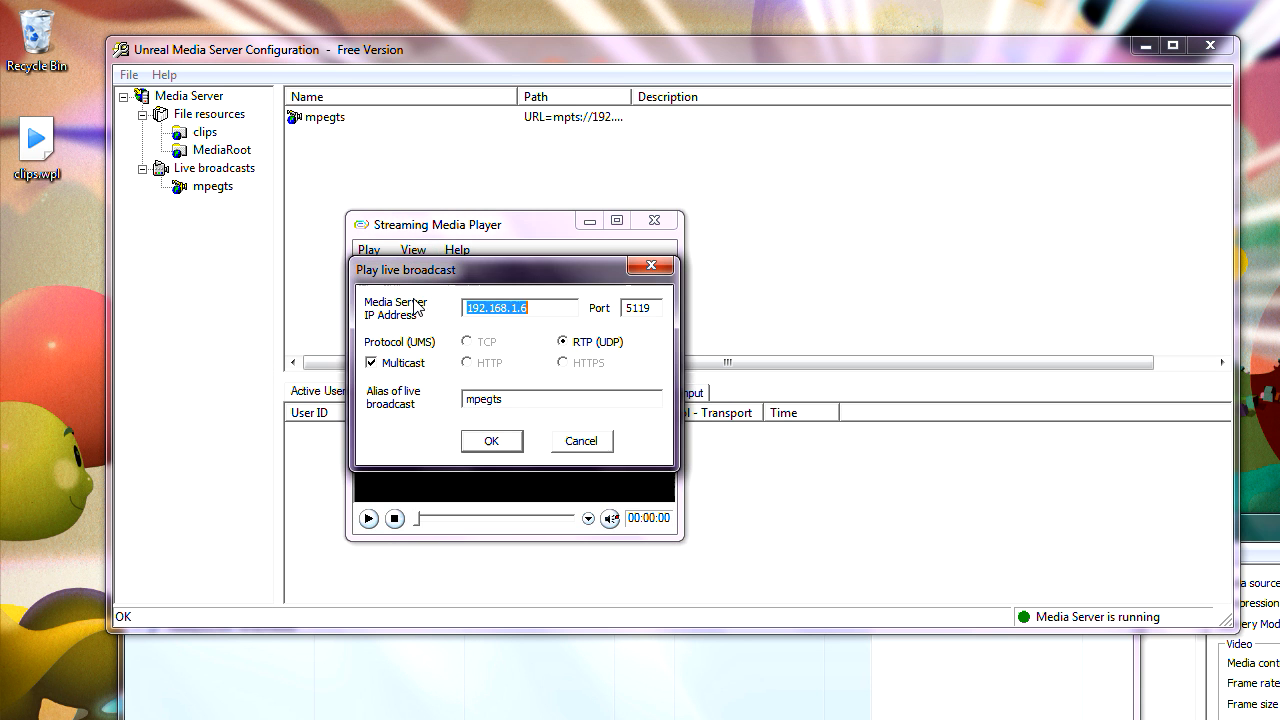
pyautogui.click(394, 362)
pyautogui.click(468, 342)
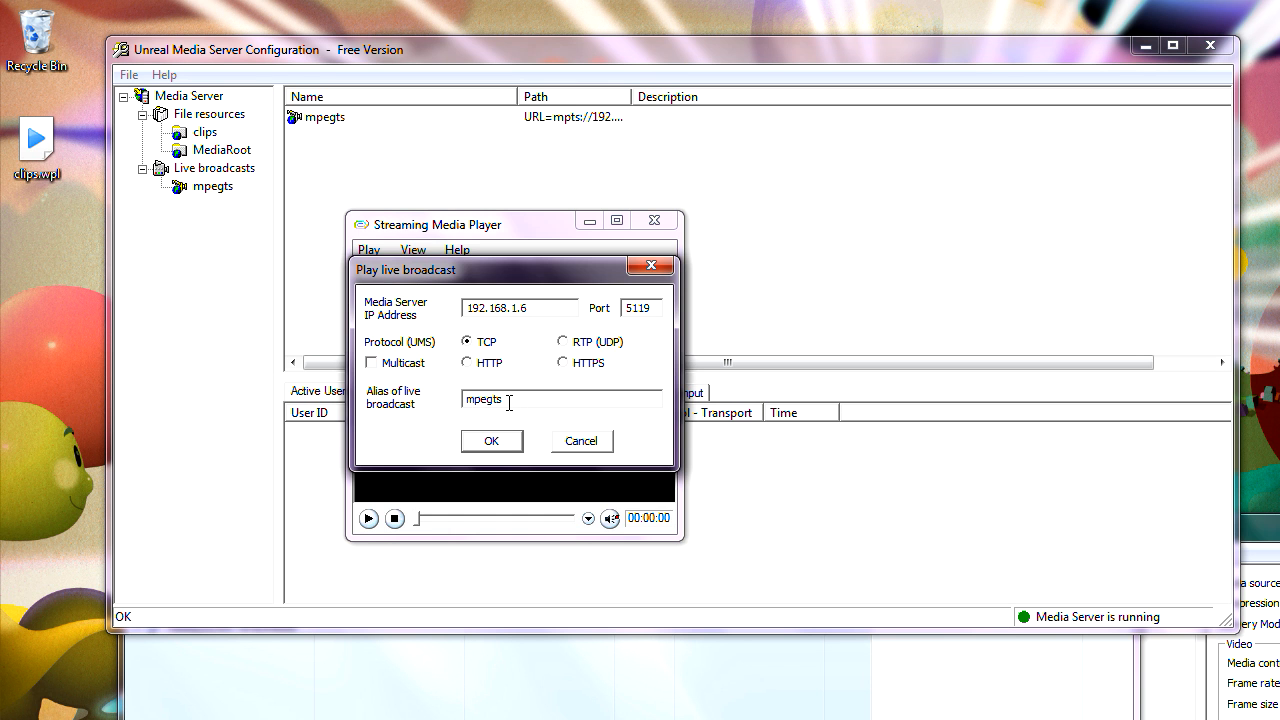
pyautogui.click(495, 442)
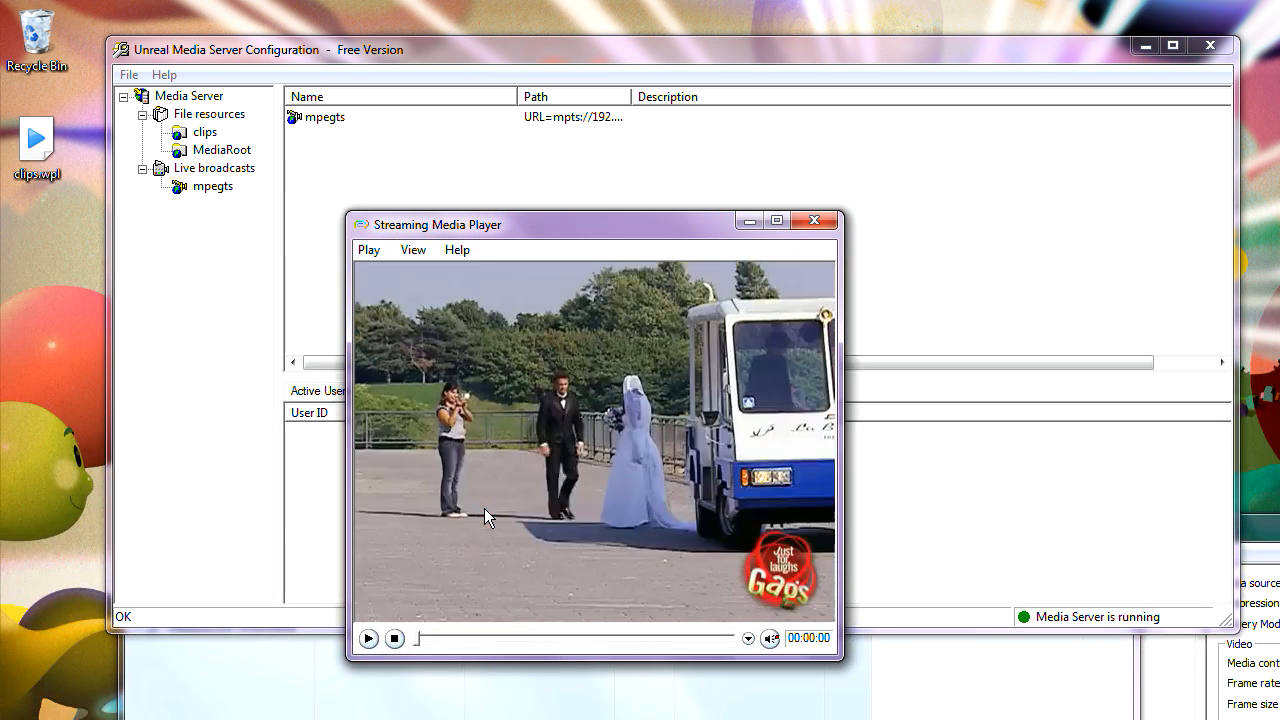
pyautogui.click(398, 638)
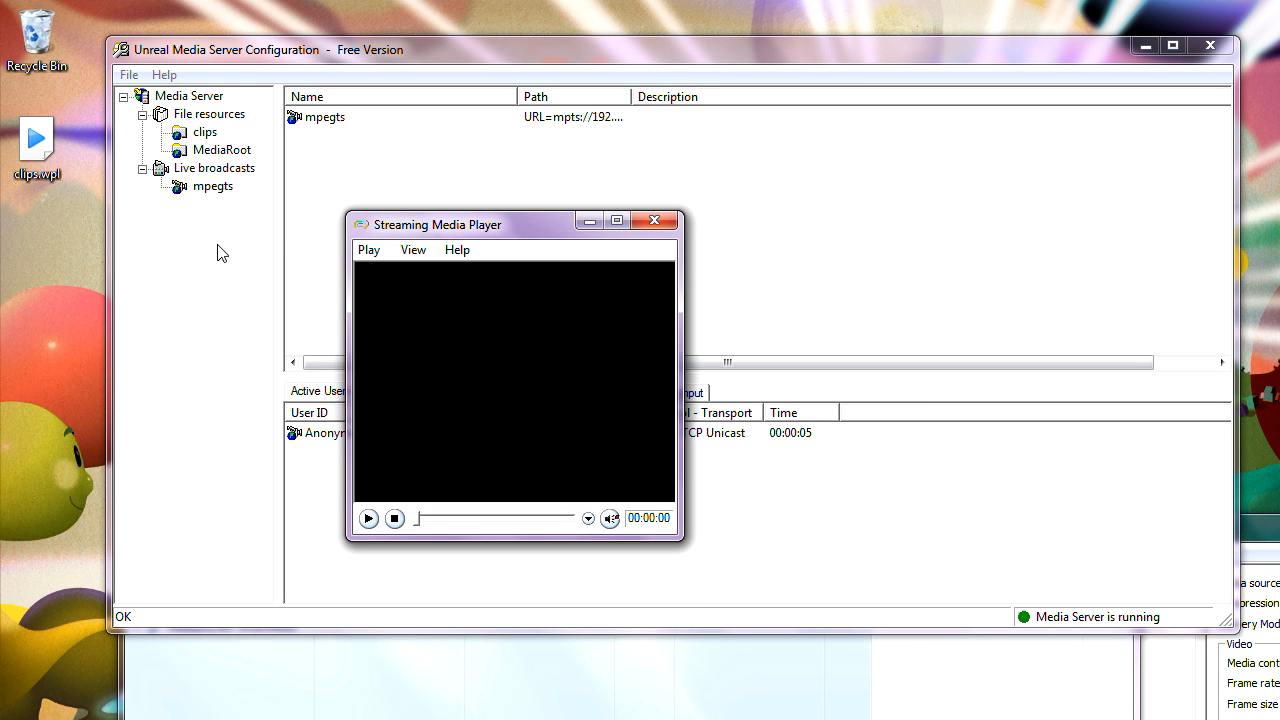
# Step: Open the HLS broadcasting settings of the live broadcast mpegts and check the HLS folder under Default Web Site in IIS Manager
pyautogui.click(219, 172)
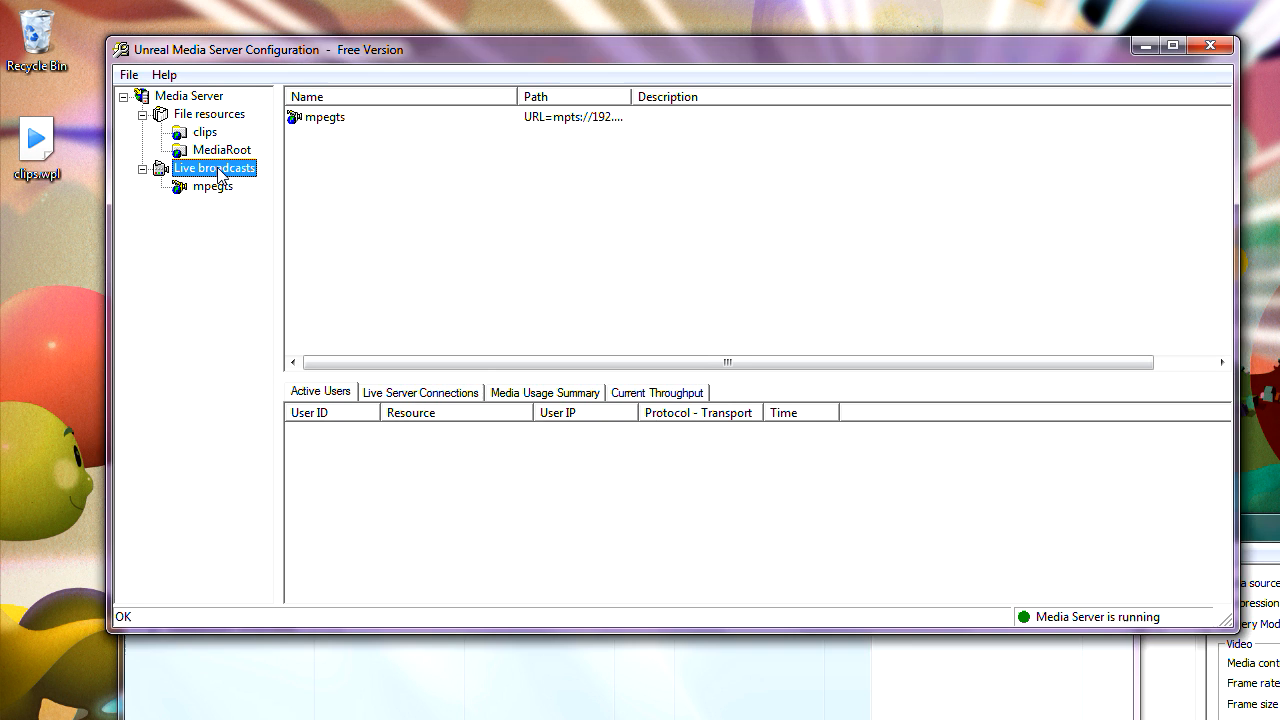
pyautogui.click(216, 188)
pyautogui.rightClick(219, 192)
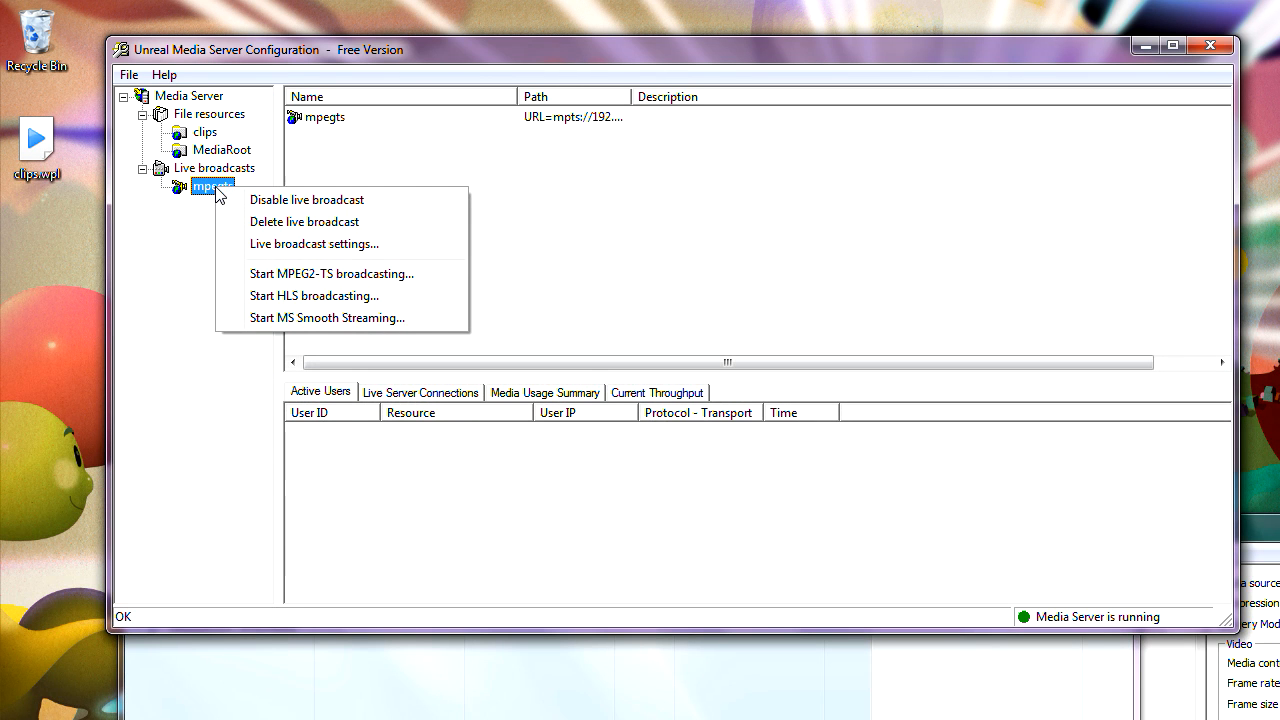
pyautogui.click(340, 296)
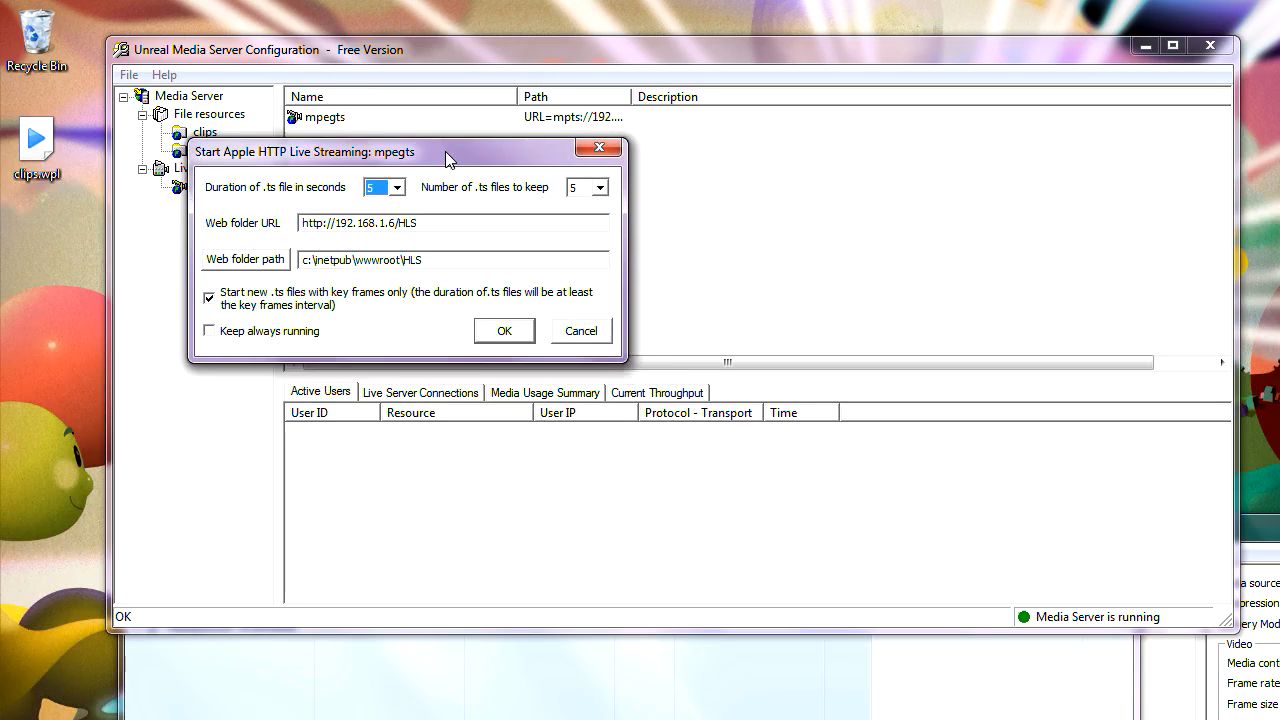
pyautogui.moveTo(527, 143); pyautogui.dragTo(521, 174)
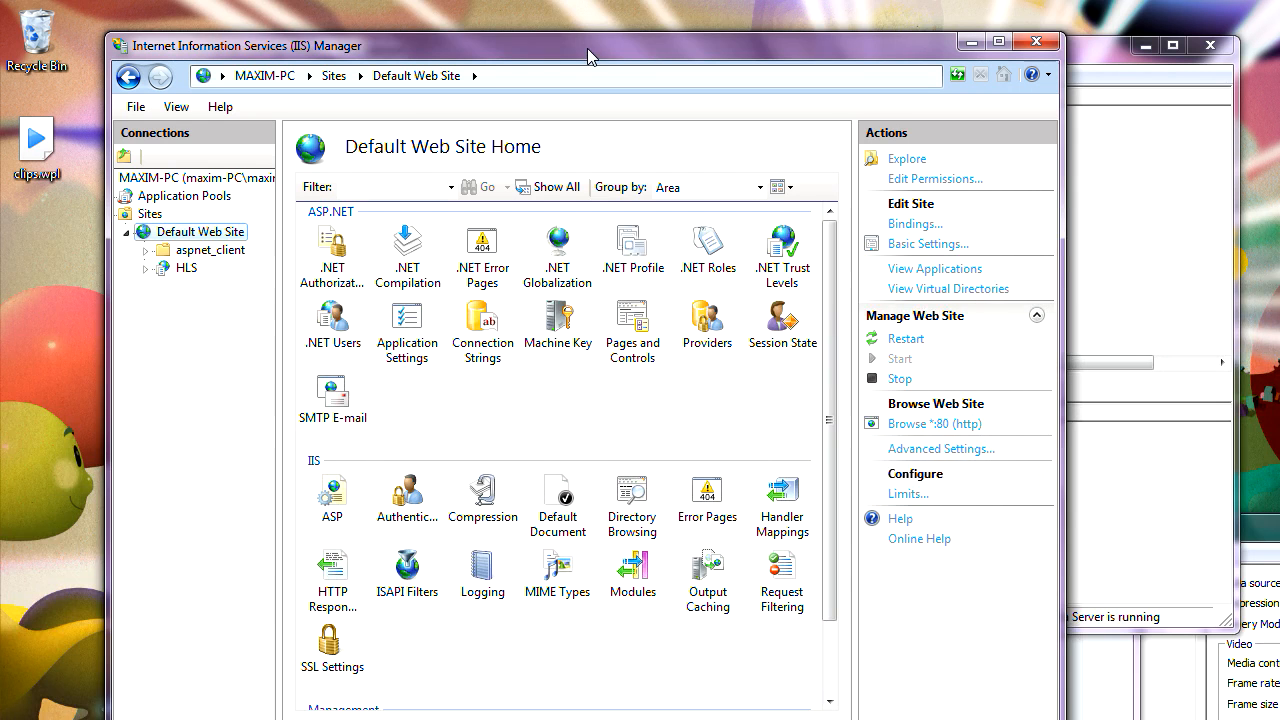
pyautogui.moveTo(587, 48); pyautogui.dragTo(609, 33)
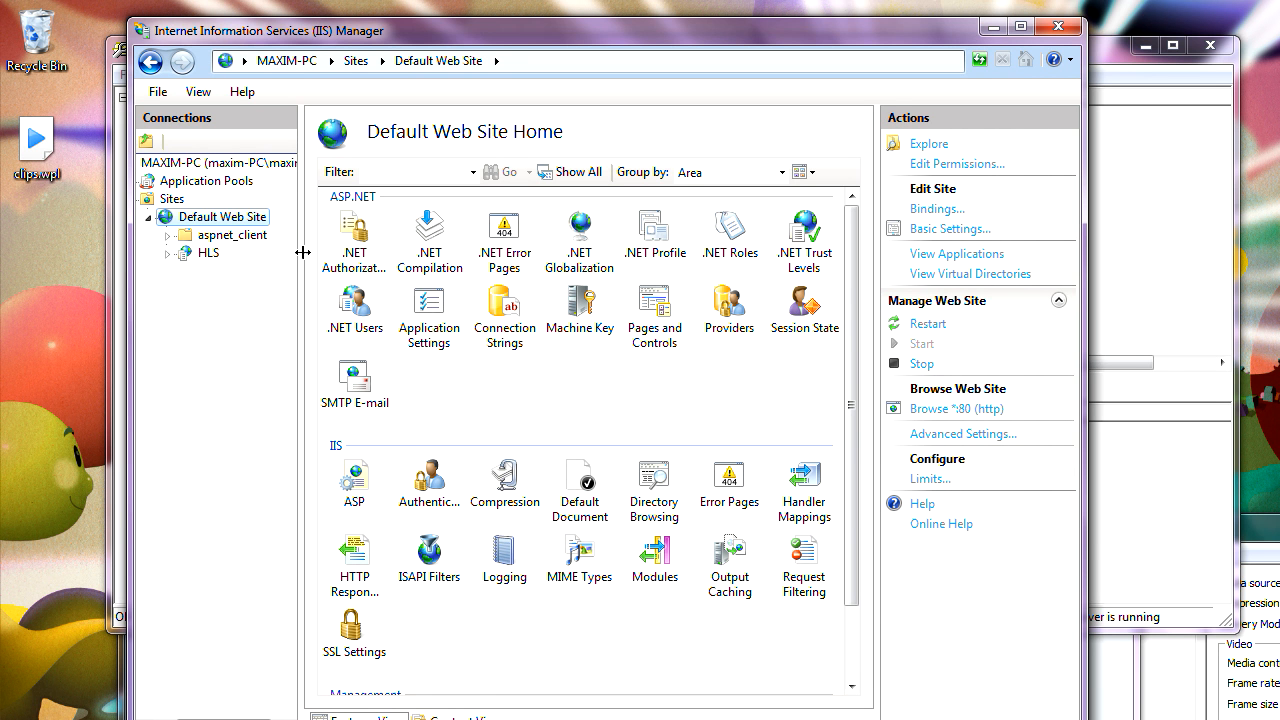
pyautogui.click(993, 33)
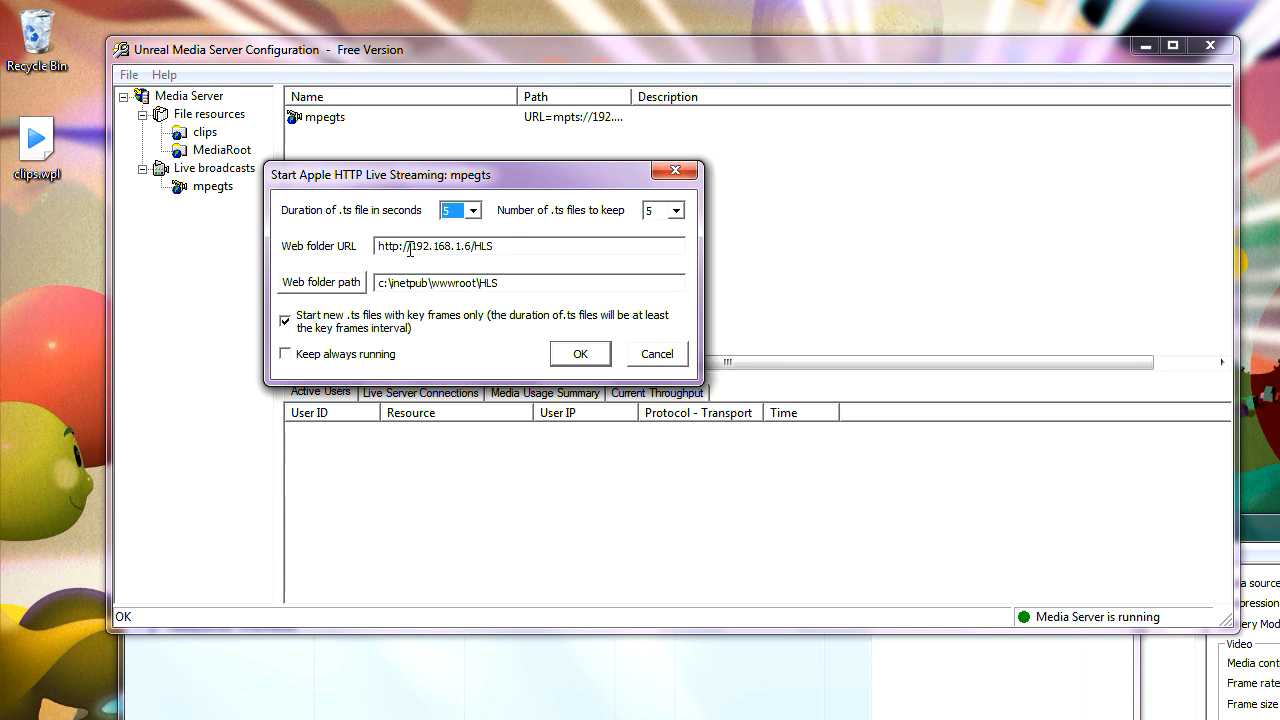
pyautogui.moveTo(500, 246); pyautogui.dragTo(372, 243)
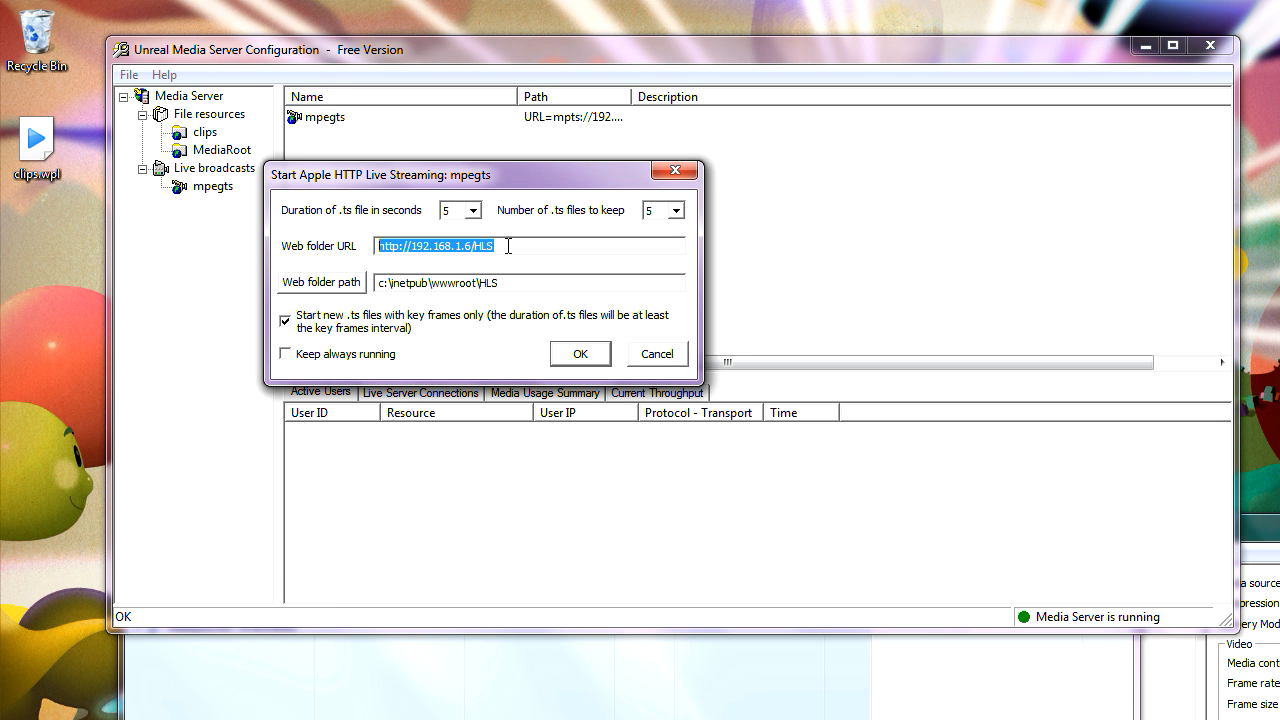
pyautogui.moveTo(502, 285); pyautogui.dragTo(360, 288)
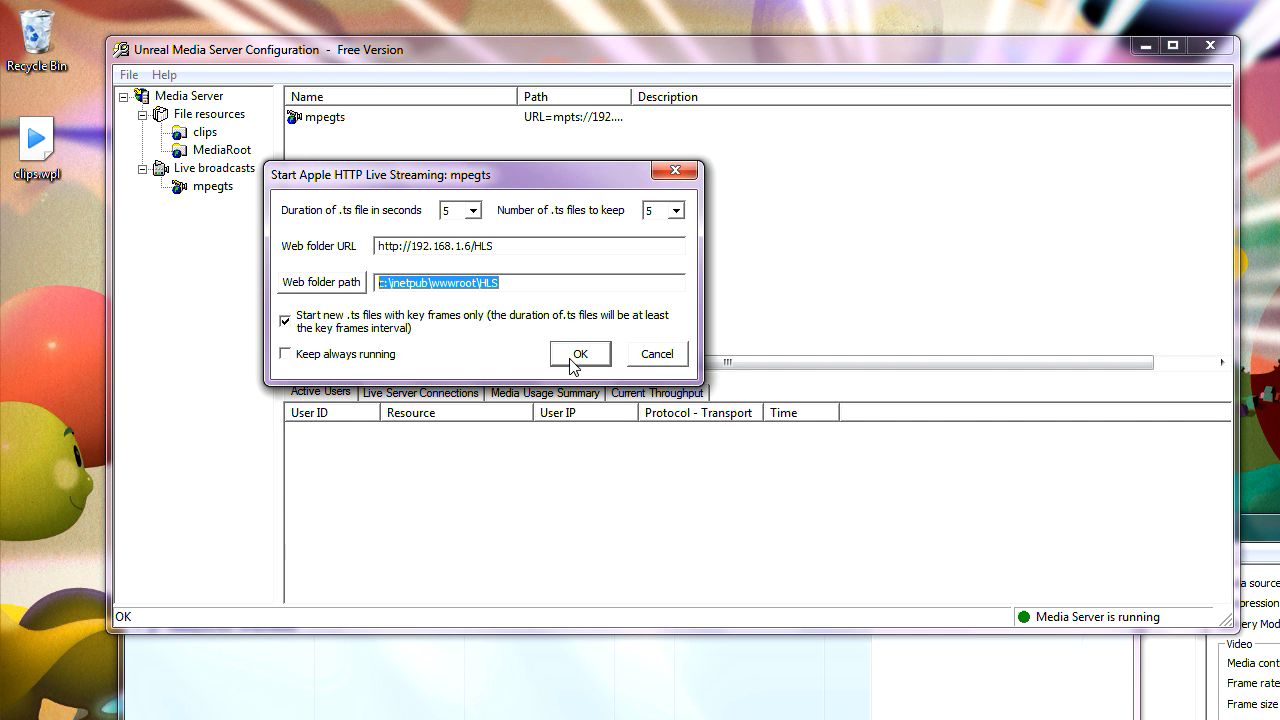
pyautogui.click(474, 211)
pyautogui.click(477, 212)
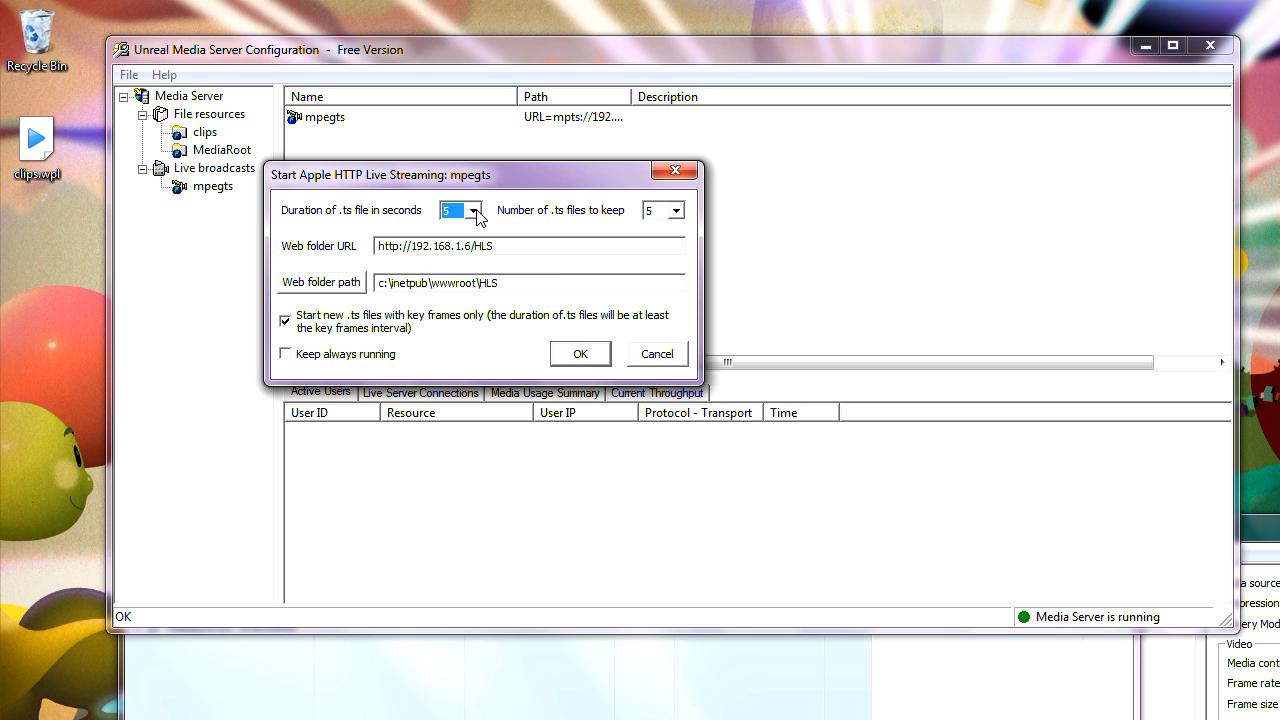
pyautogui.click(578, 354)
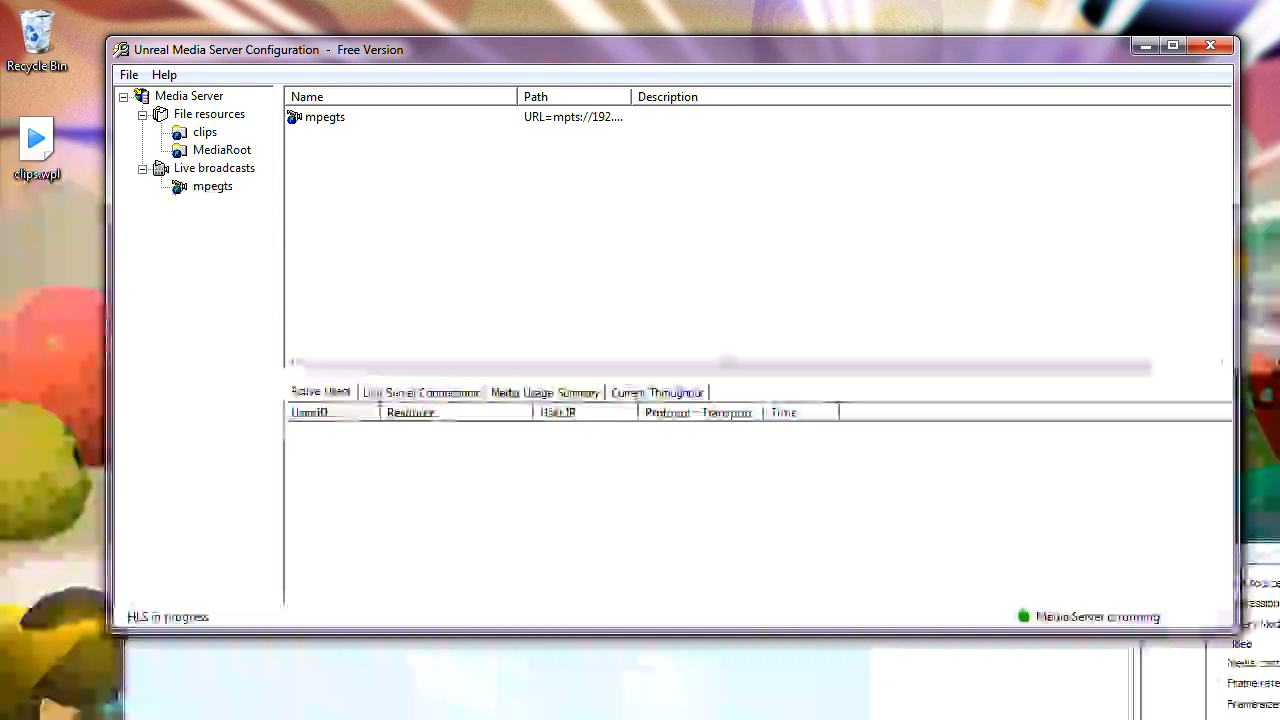
# Step: Examine the mpegts.m3u8 playlist and the .ts segment files in the HLS folder under wwwroot
pyautogui.moveTo(348, 719)
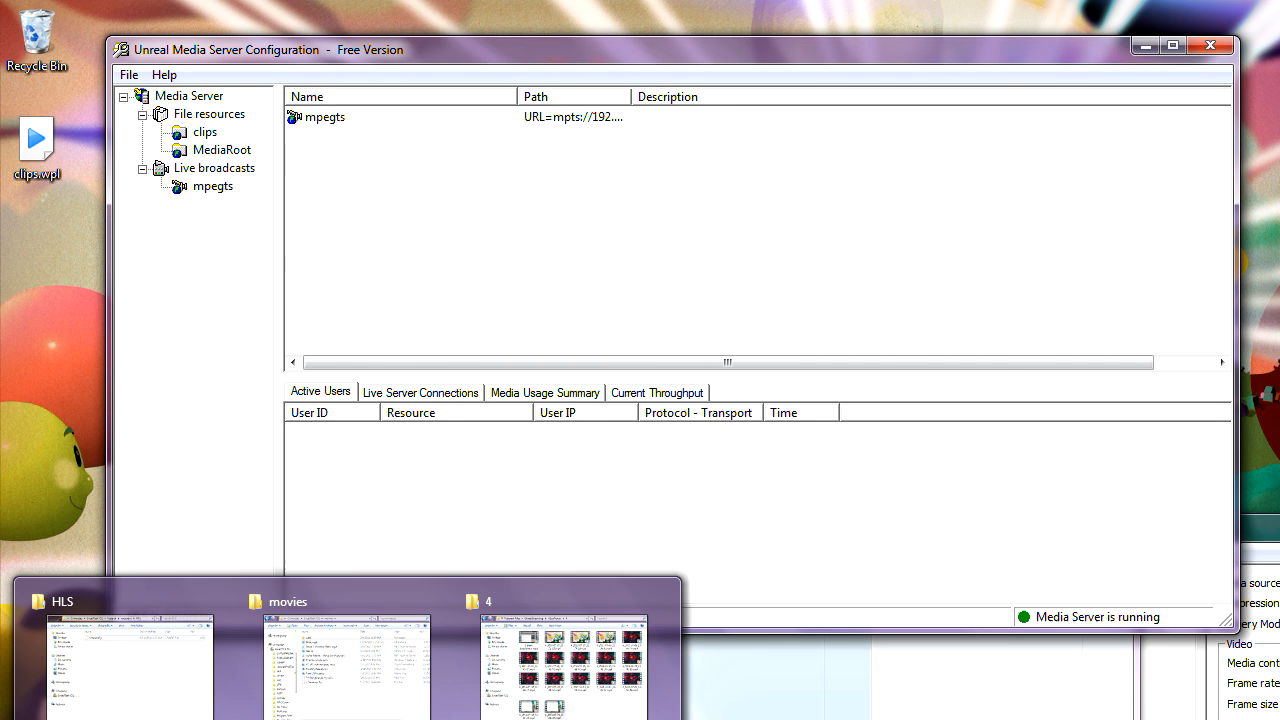
pyautogui.click(130, 688)
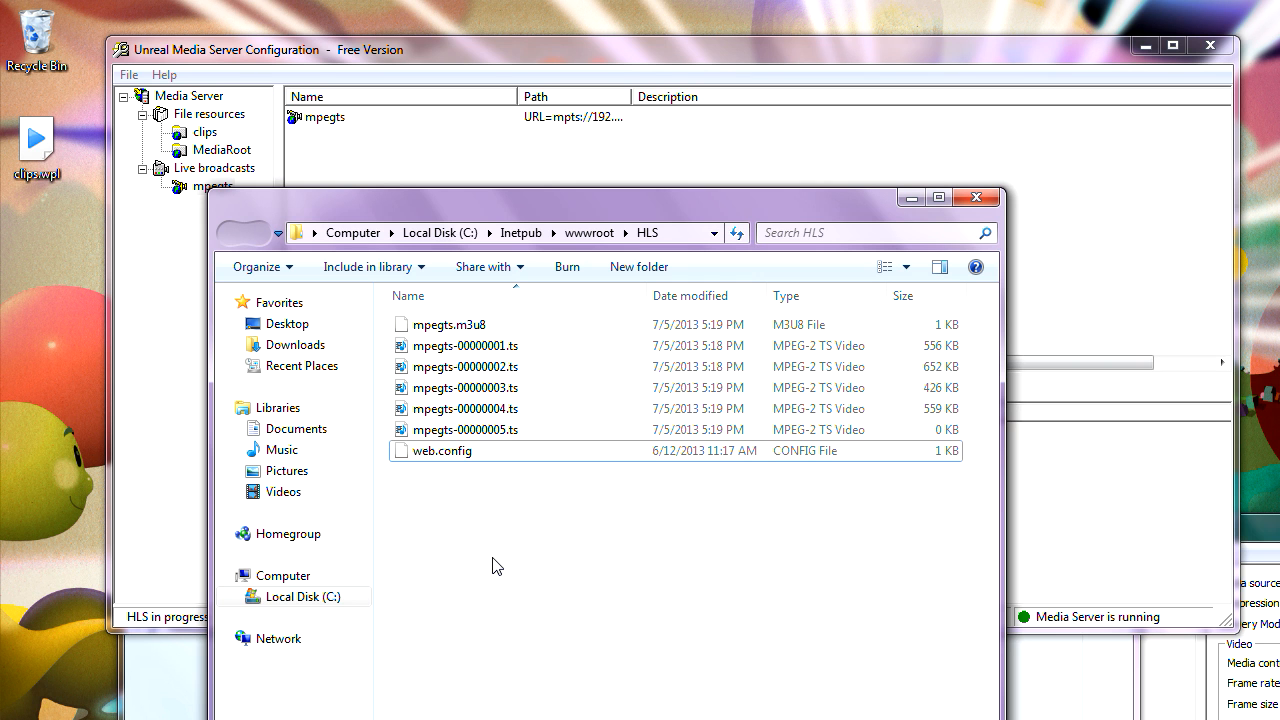
pyautogui.click(457, 328)
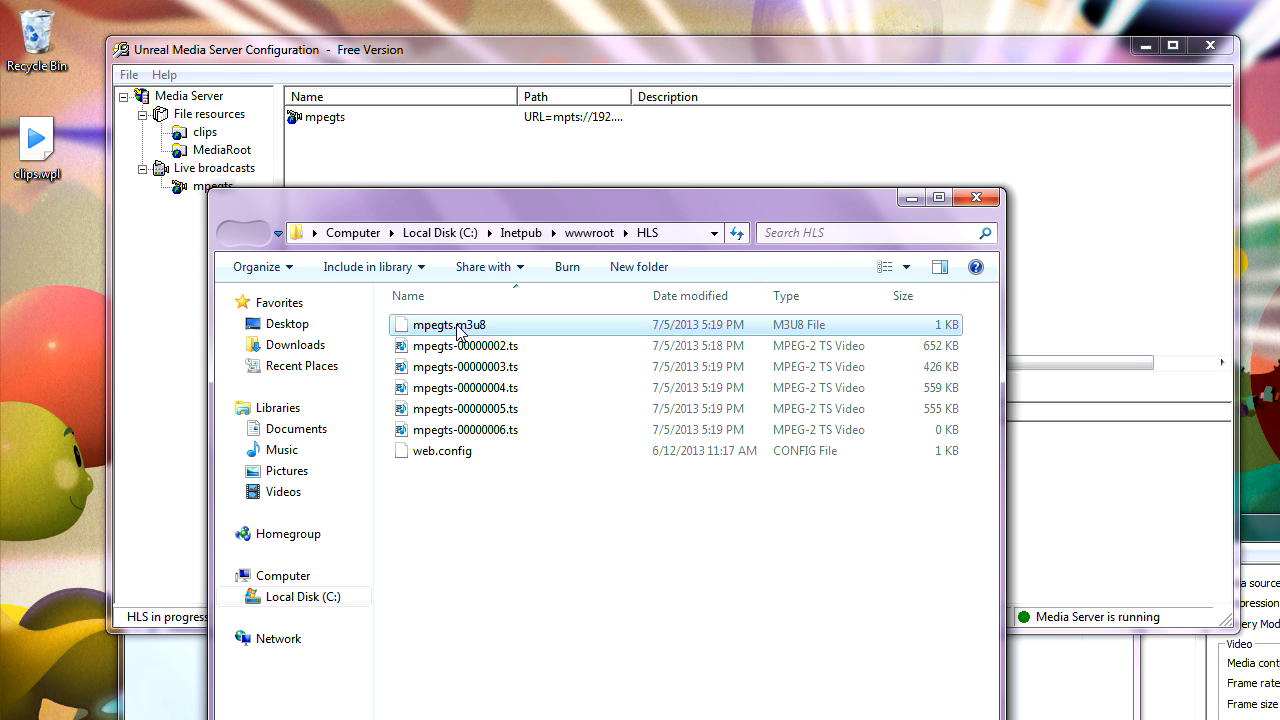
pyautogui.click(522, 547)
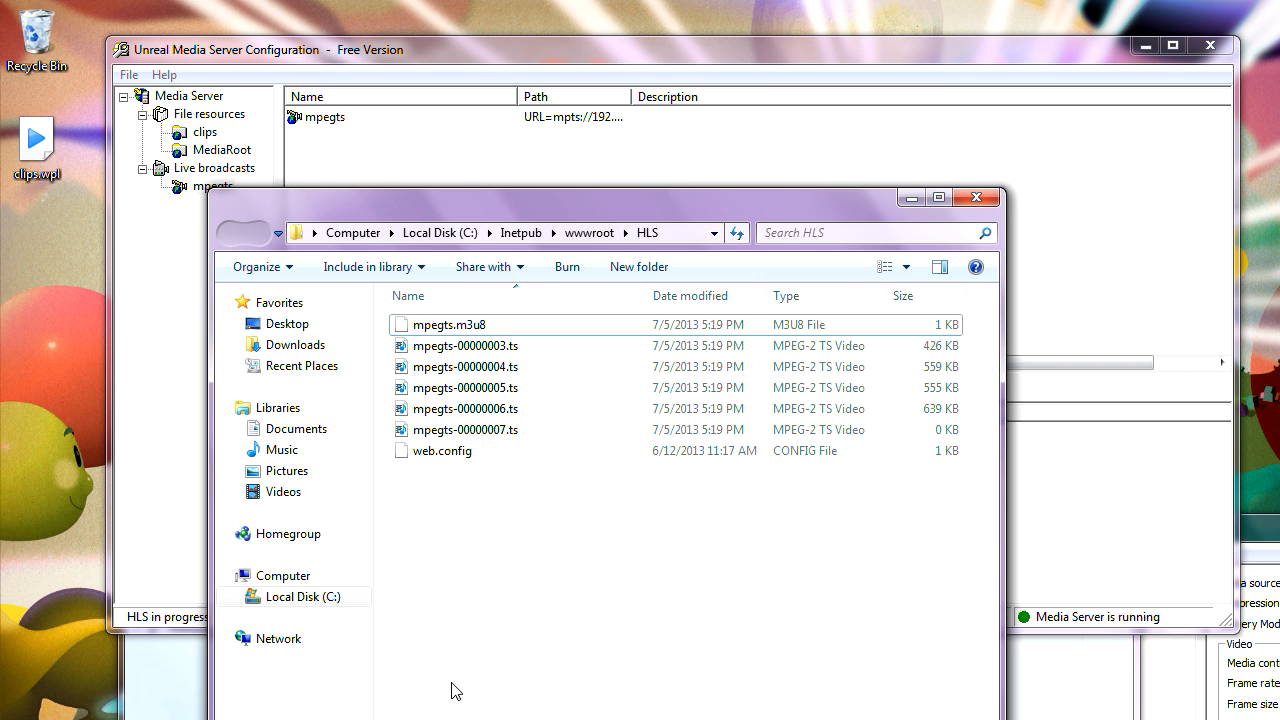
# Step: Switch to the remote computer 192.168.1.5, watch live source 01 - 1 in Streaming Media Player, and minimize the remote session
pyautogui.hotkey('alt', 'Tab')
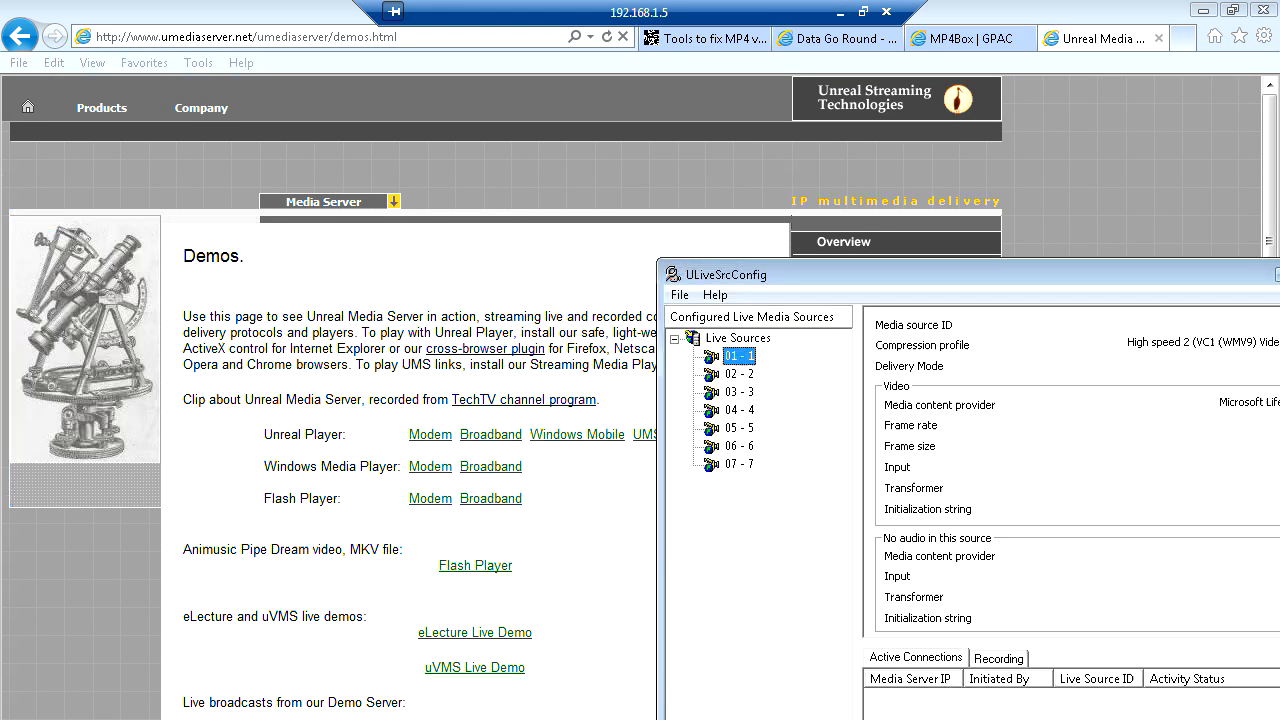
pyautogui.moveTo(758, 278); pyautogui.dragTo(568, 250)
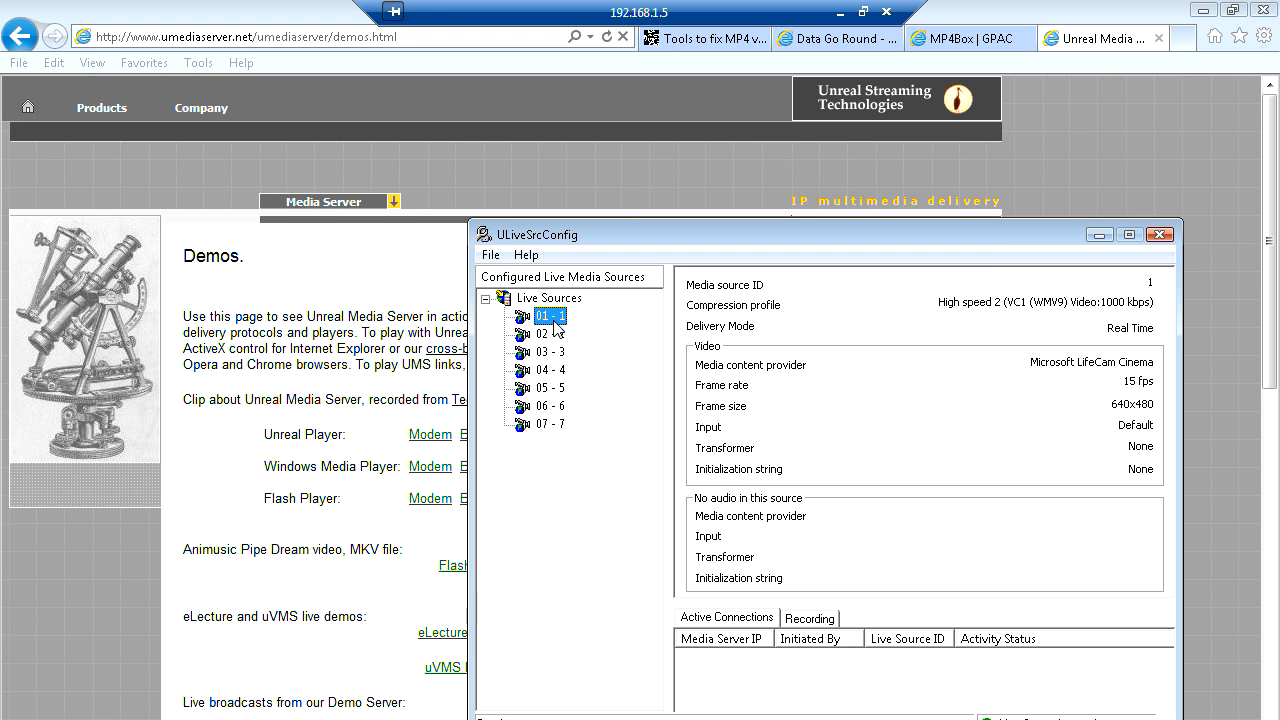
pyautogui.rightClick(557, 325)
pyautogui.click(632, 460)
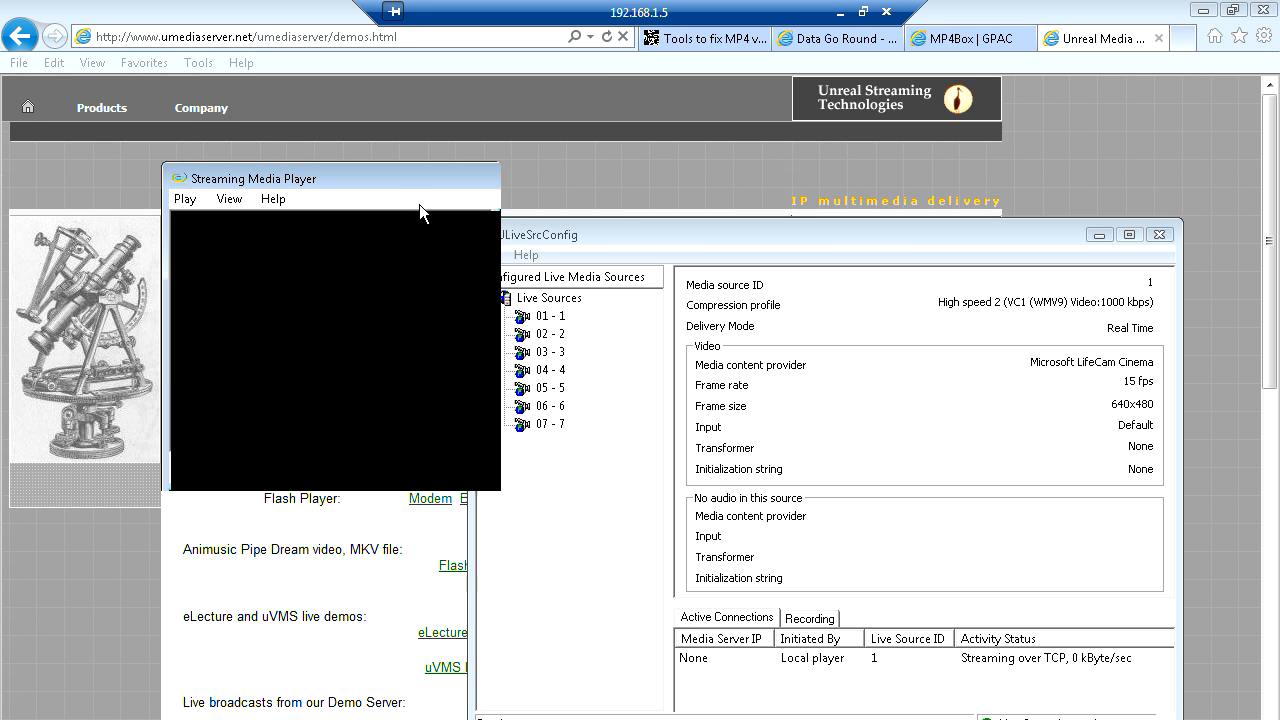
pyautogui.moveTo(394, 175); pyautogui.dragTo(421, 130)
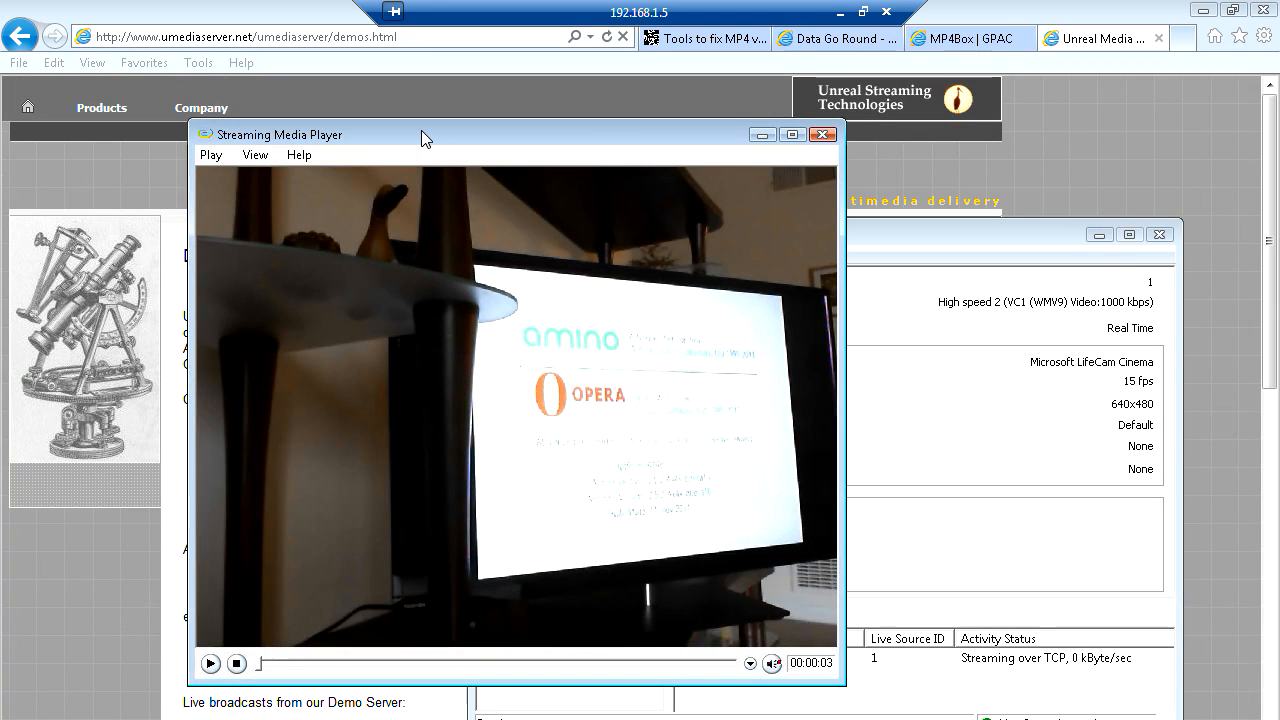
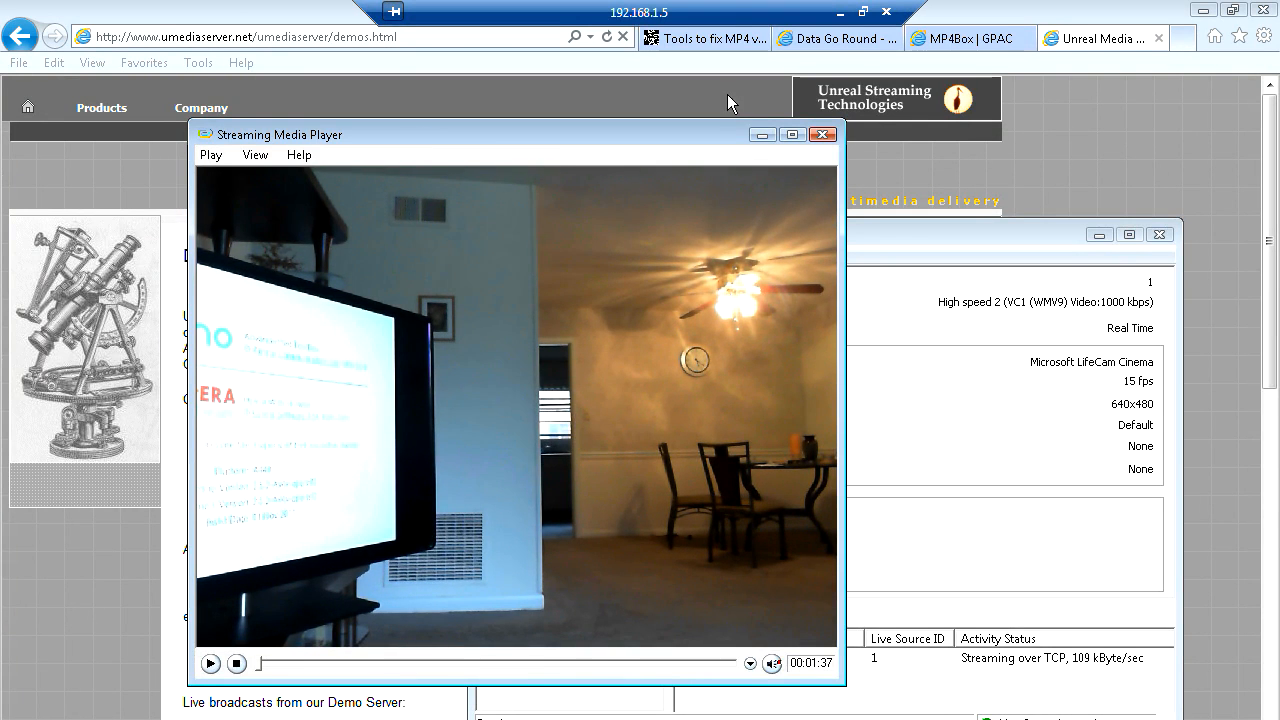
pyautogui.click(839, 13)
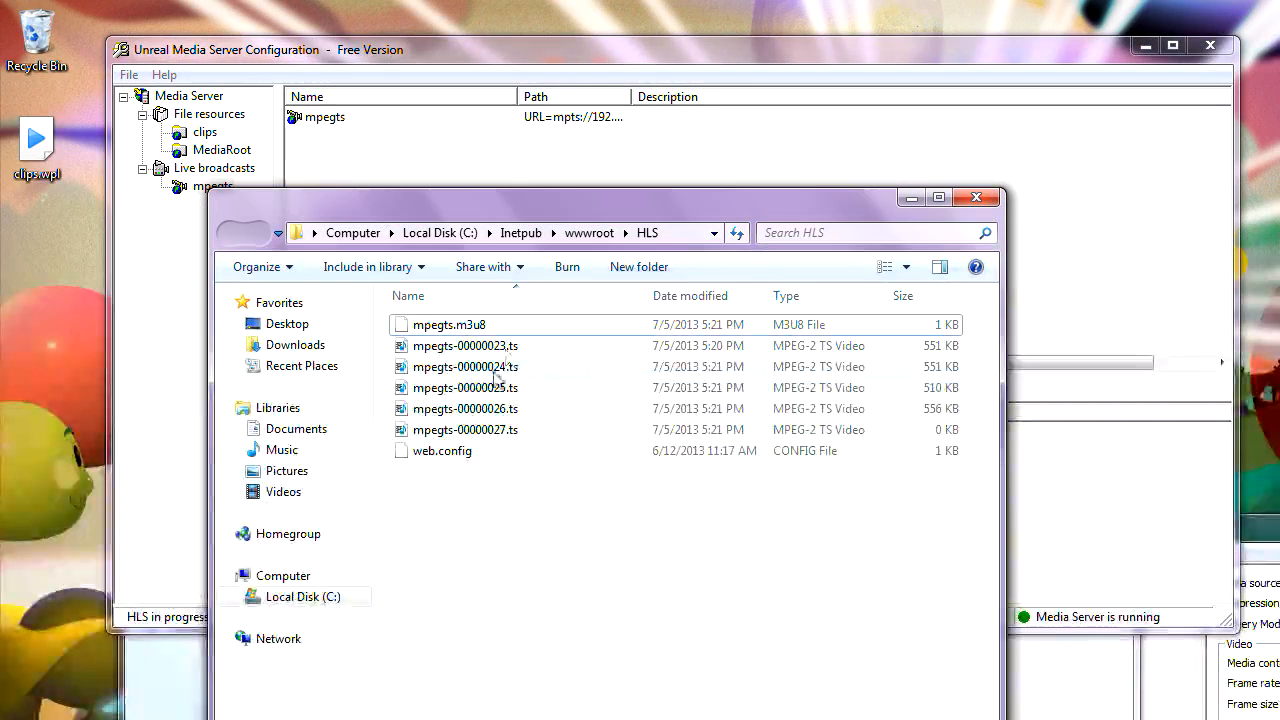
# Step: Return to Unreal Media Server Configuration and stop the HLS broadcasting of the live broadcast mpegts
pyautogui.click(566, 718)
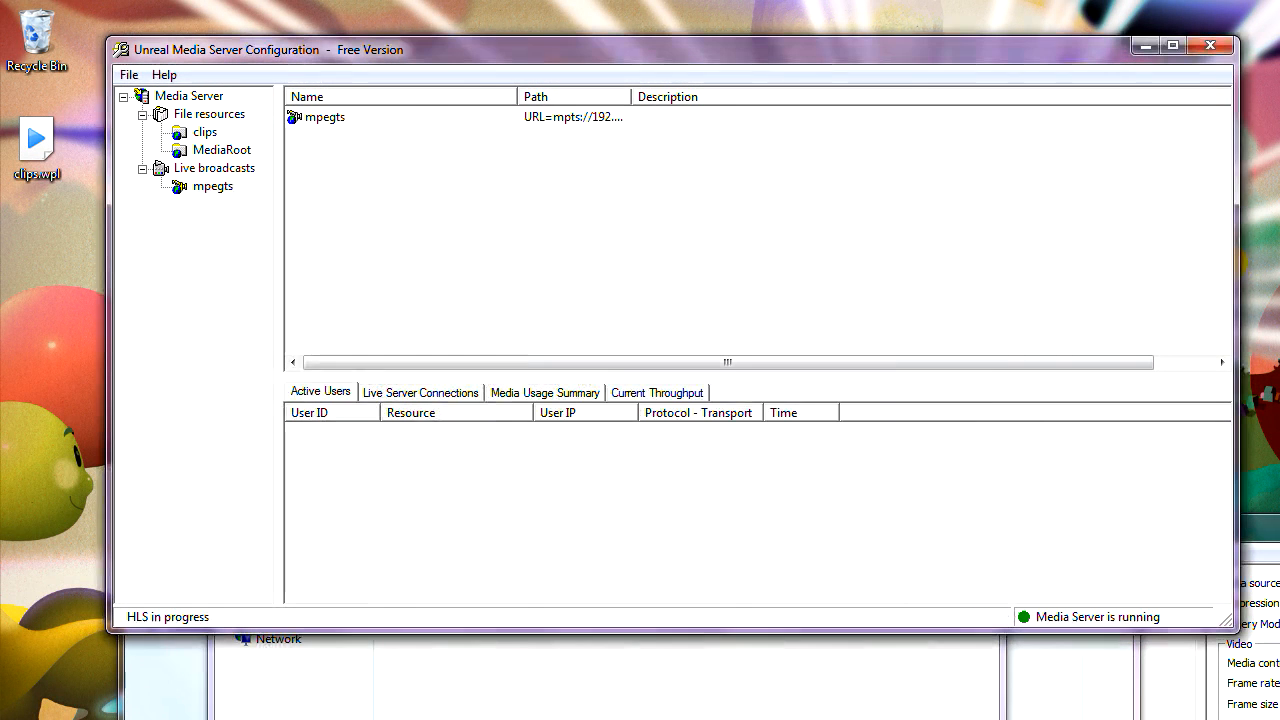
pyautogui.click(222, 172)
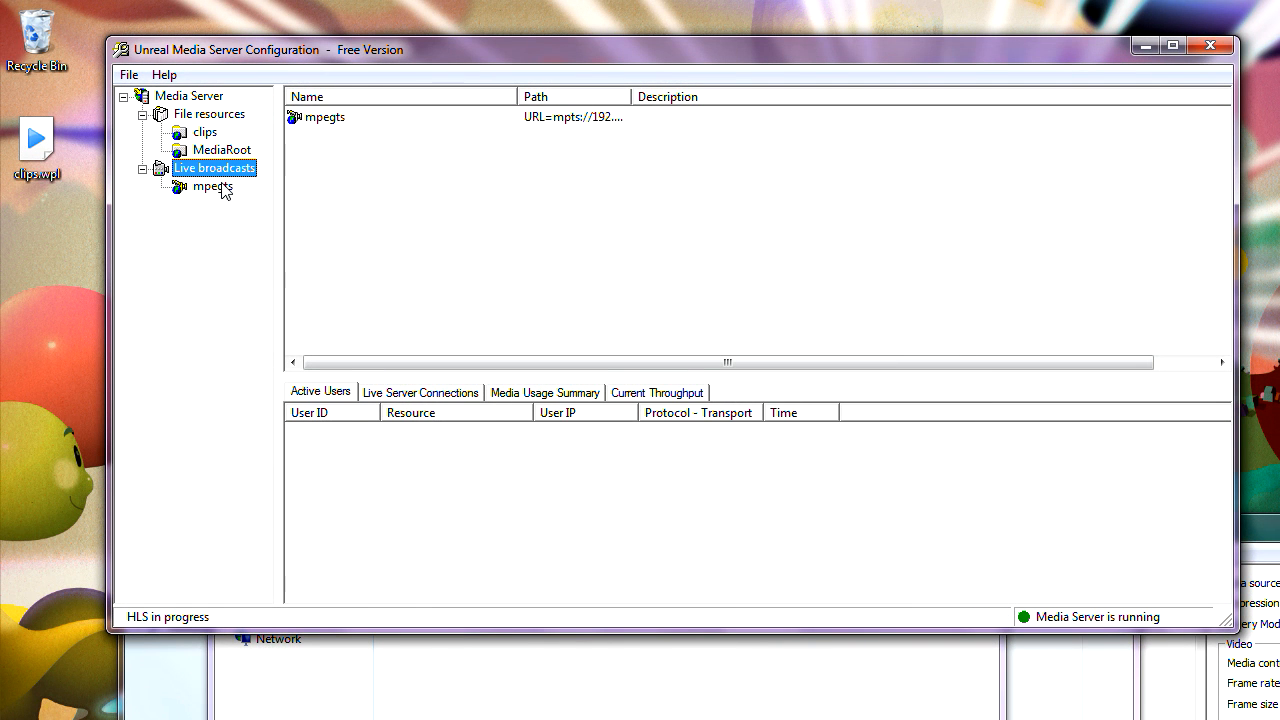
pyautogui.click(222, 188)
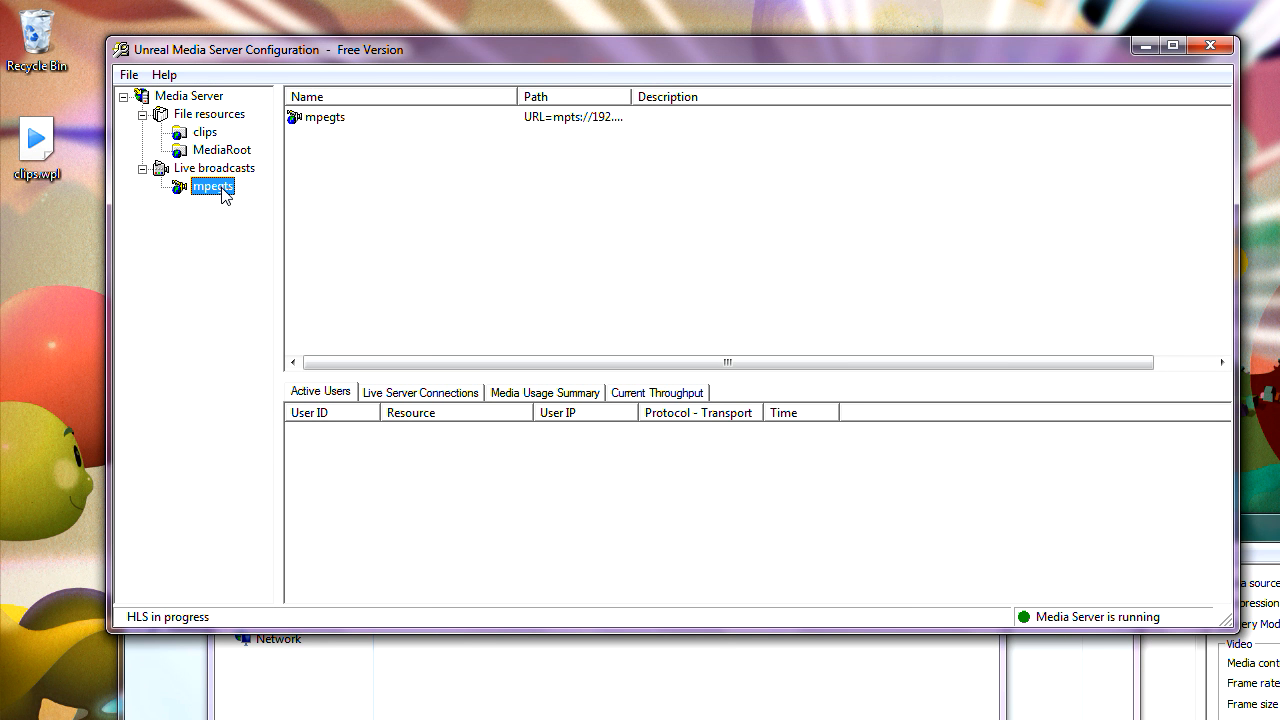
pyautogui.rightClick(222, 193)
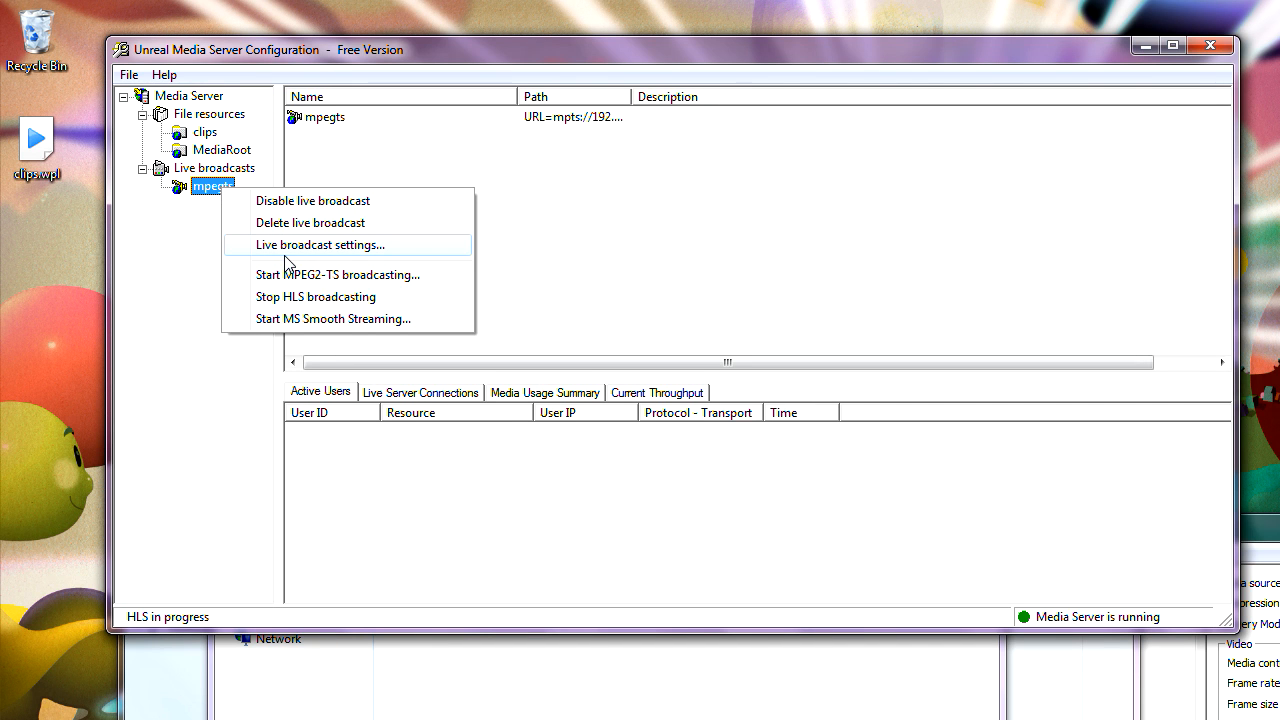
pyautogui.click(301, 297)
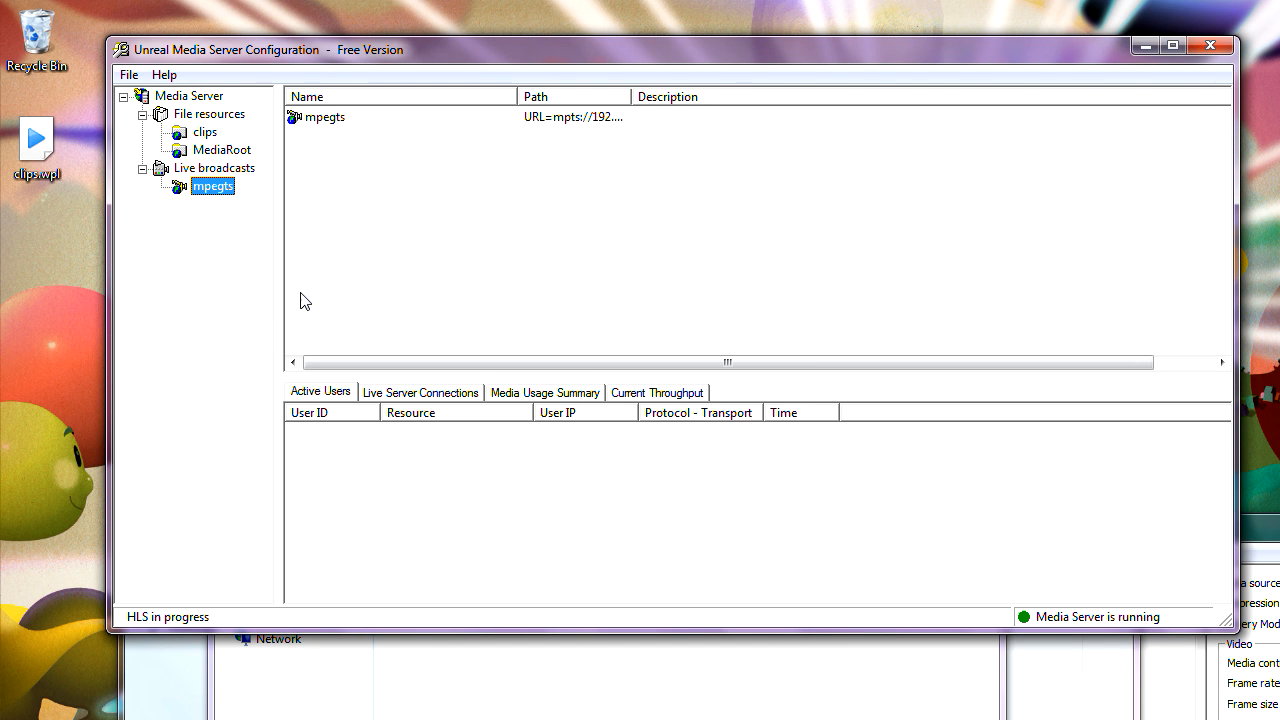
pyautogui.rightClick(218, 187)
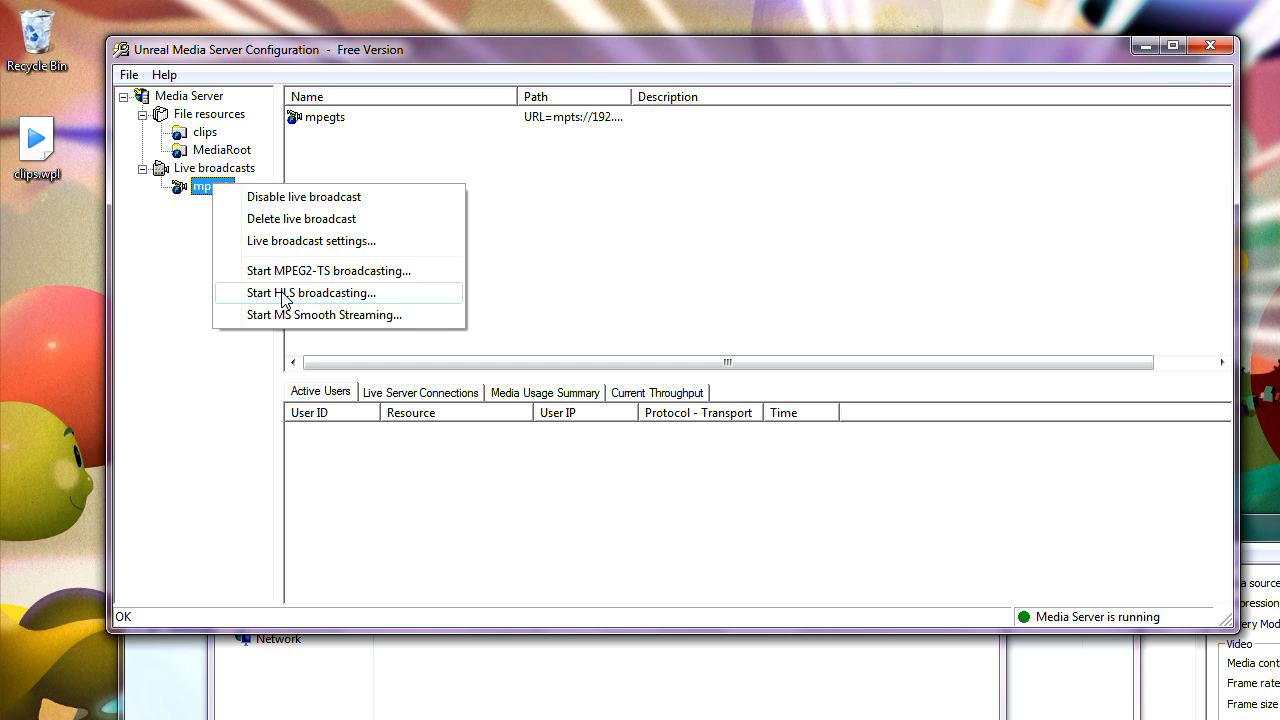
pyautogui.click(285, 295)
pyautogui.moveTo(358, 98); pyautogui.dragTo(657, 258)
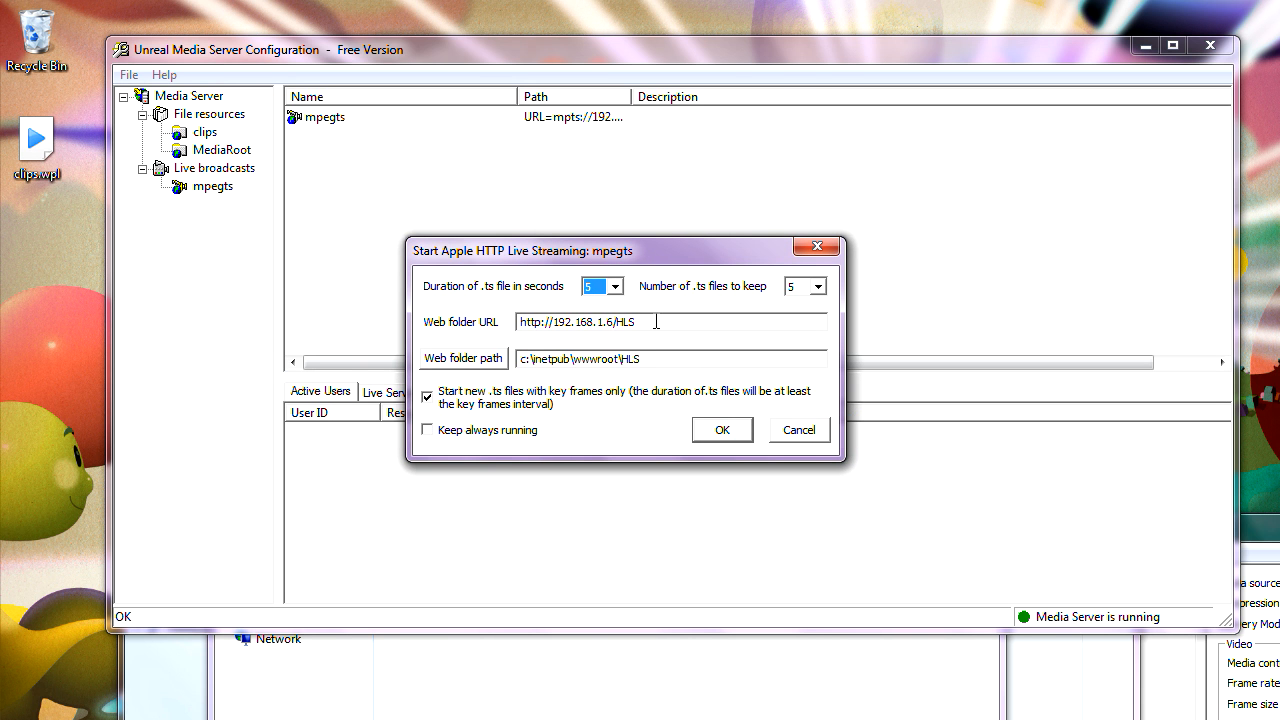
pyautogui.moveTo(648, 322); pyautogui.dragTo(509, 314)
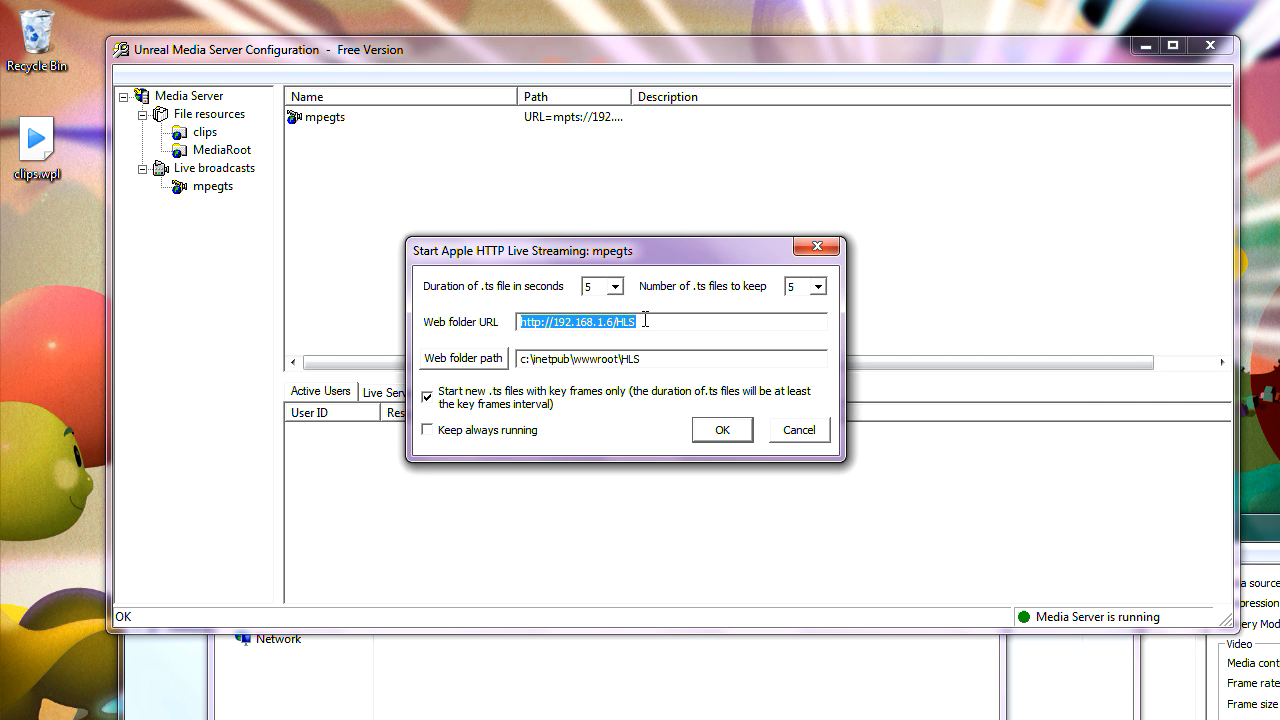
pyautogui.click(645, 320)
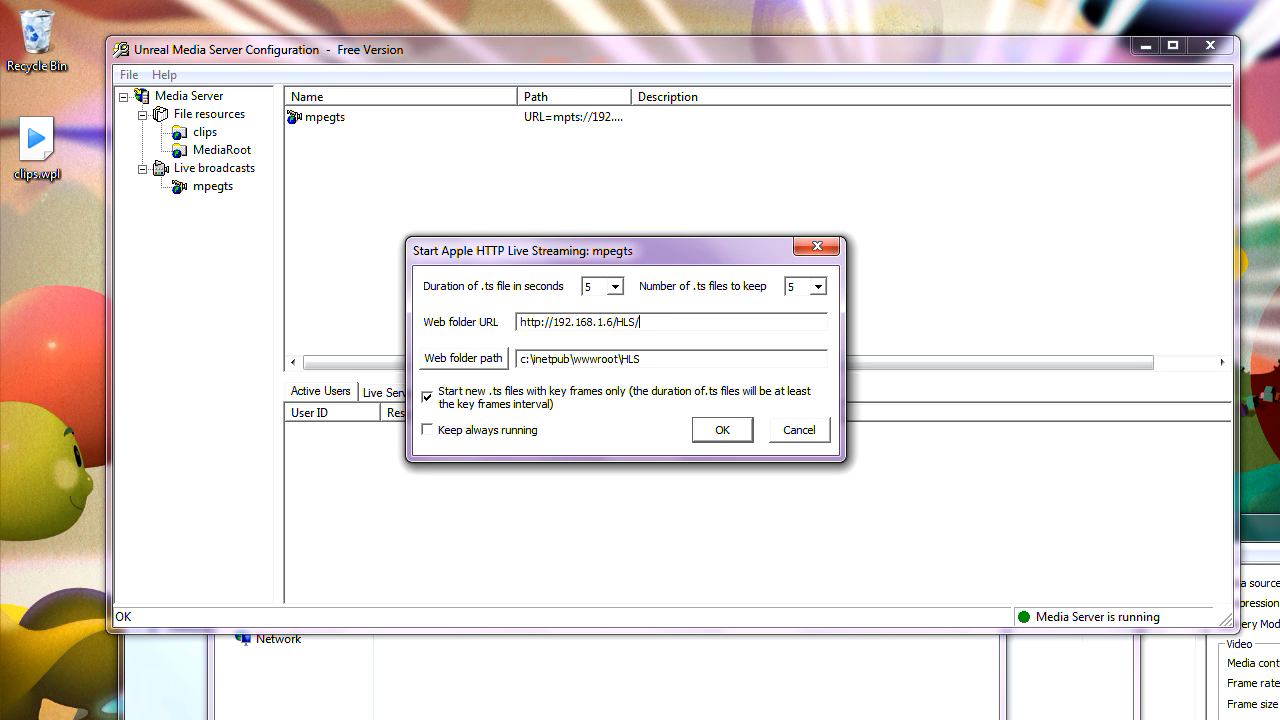
pyautogui.write('/mpegts.m3u8')
pyautogui.moveTo(715, 322); pyautogui.dragTo(504, 290)
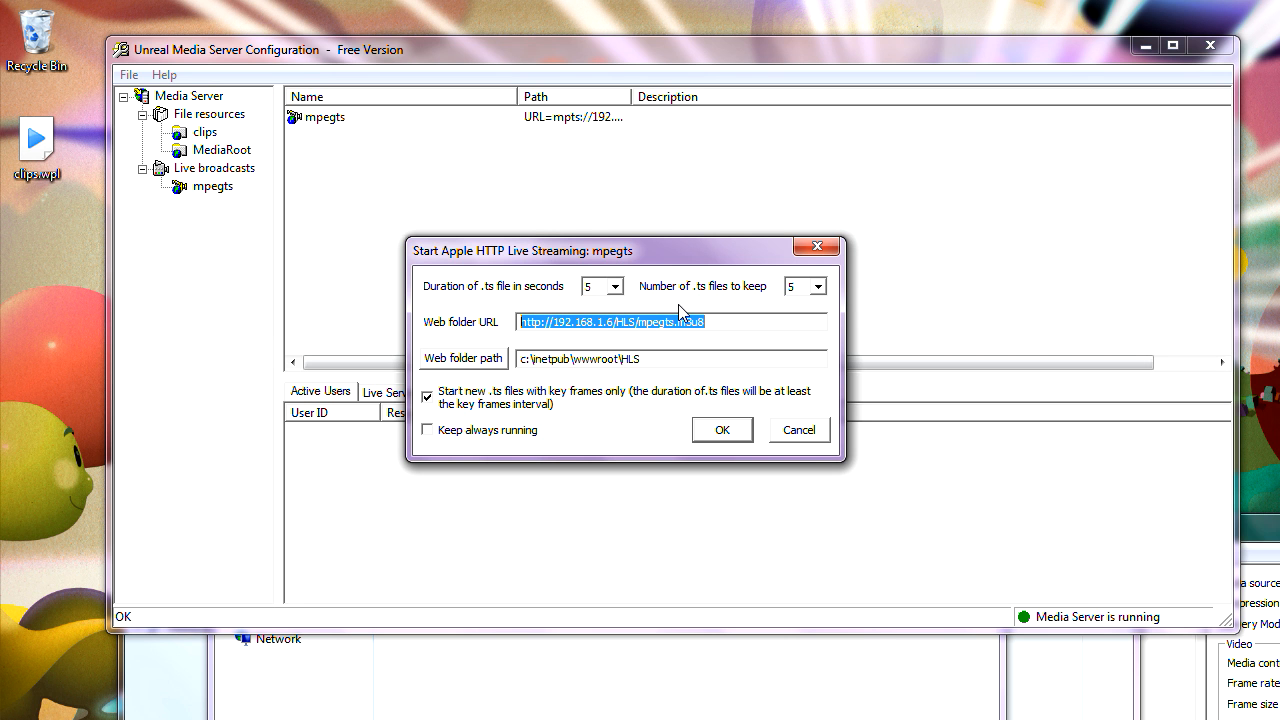
# Step: Remove /mpegts.m3u8 from the end of the web folder URL and cancel the HLS broadcasting settings
pyautogui.click(712, 322)
pyautogui.press('BackSpace')
pyautogui.press('BackSpace')
pyautogui.press('BackSpace')
pyautogui.press('BackSpace')
pyautogui.press('BackSpace')
pyautogui.press('BackSpace')
pyautogui.press('BackSpace')
pyautogui.press('BackSpace')
pyautogui.press('BackSpace')
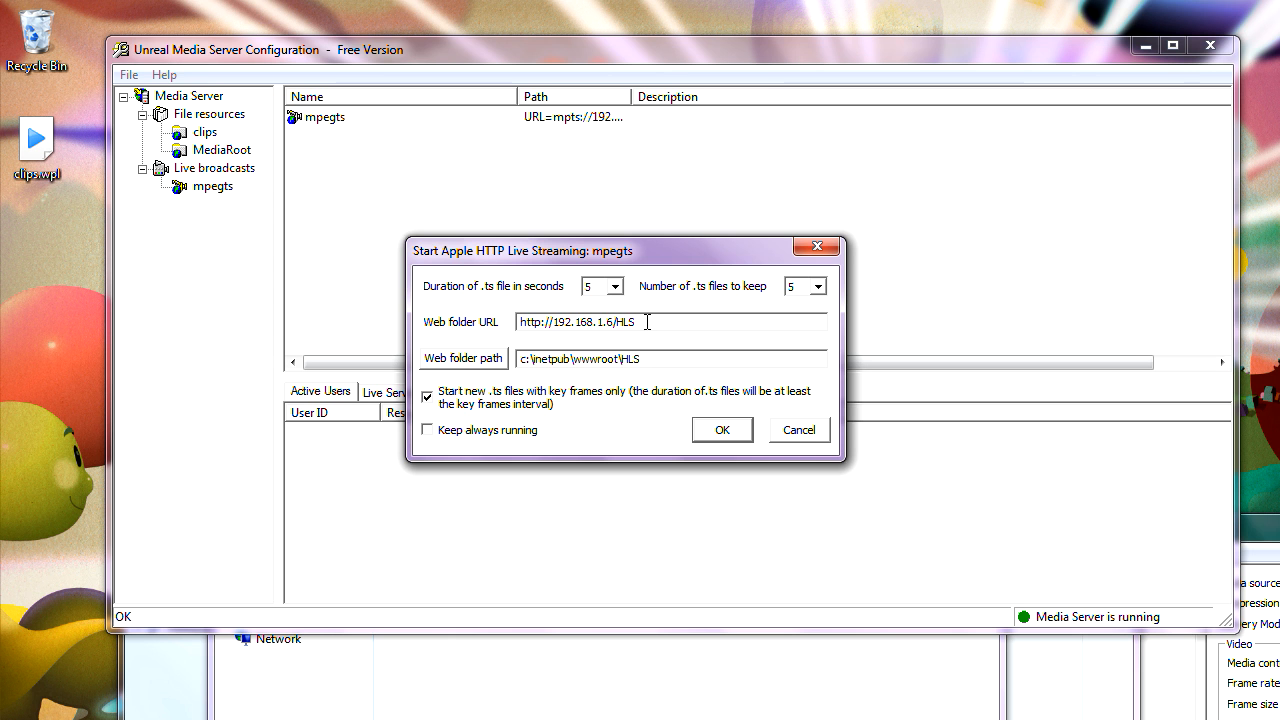
pyautogui.click(800, 433)
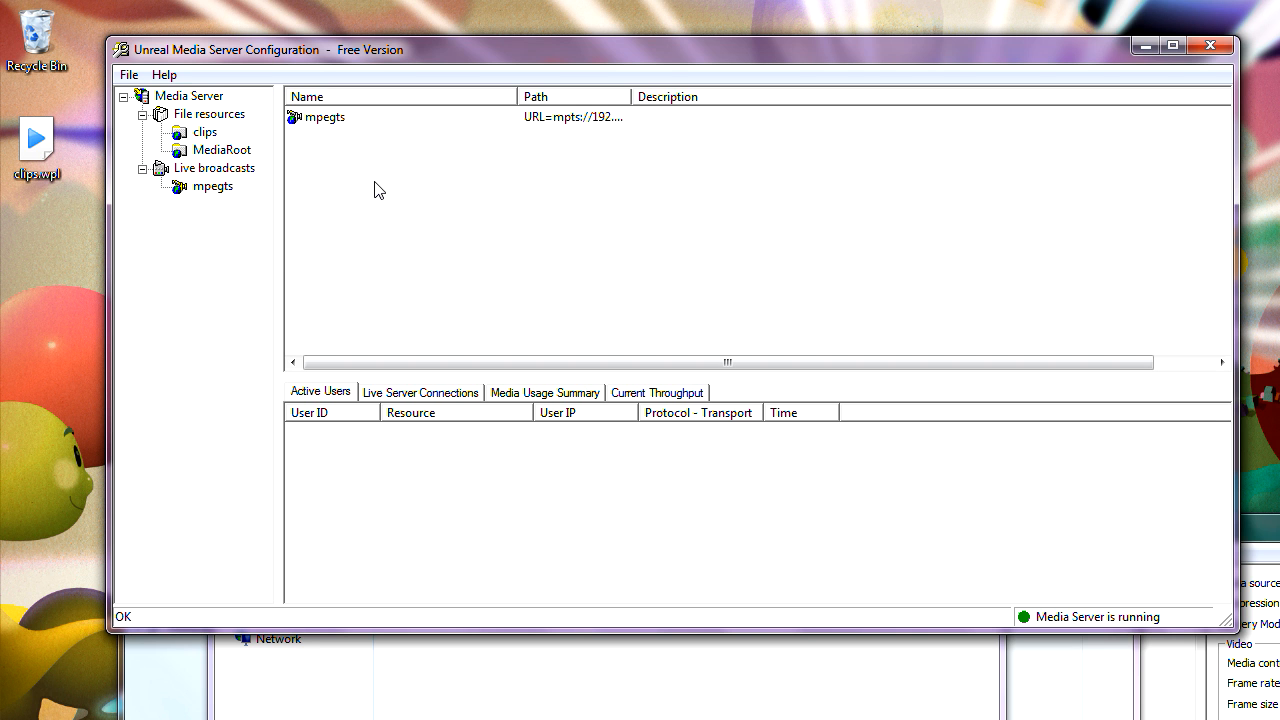
# Step: View the contents of the clips file resource and the mpegts live broadcast
pyautogui.click(208, 132)
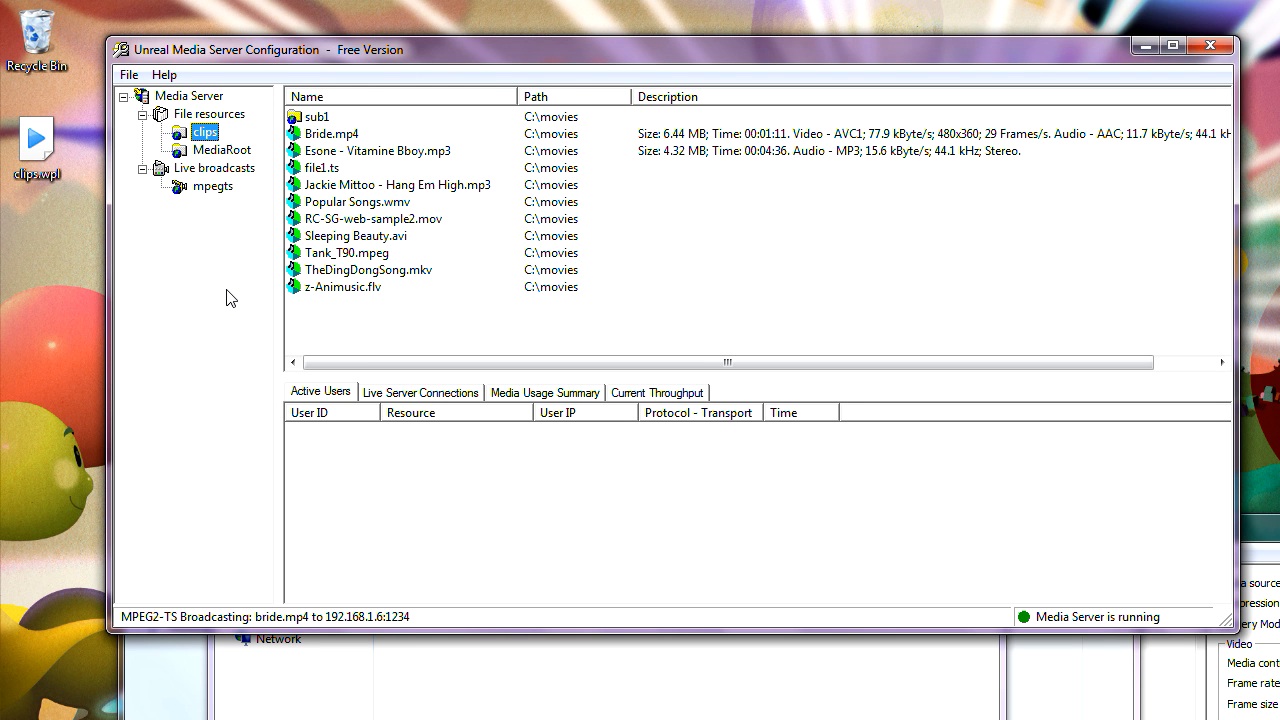
pyautogui.click(214, 187)
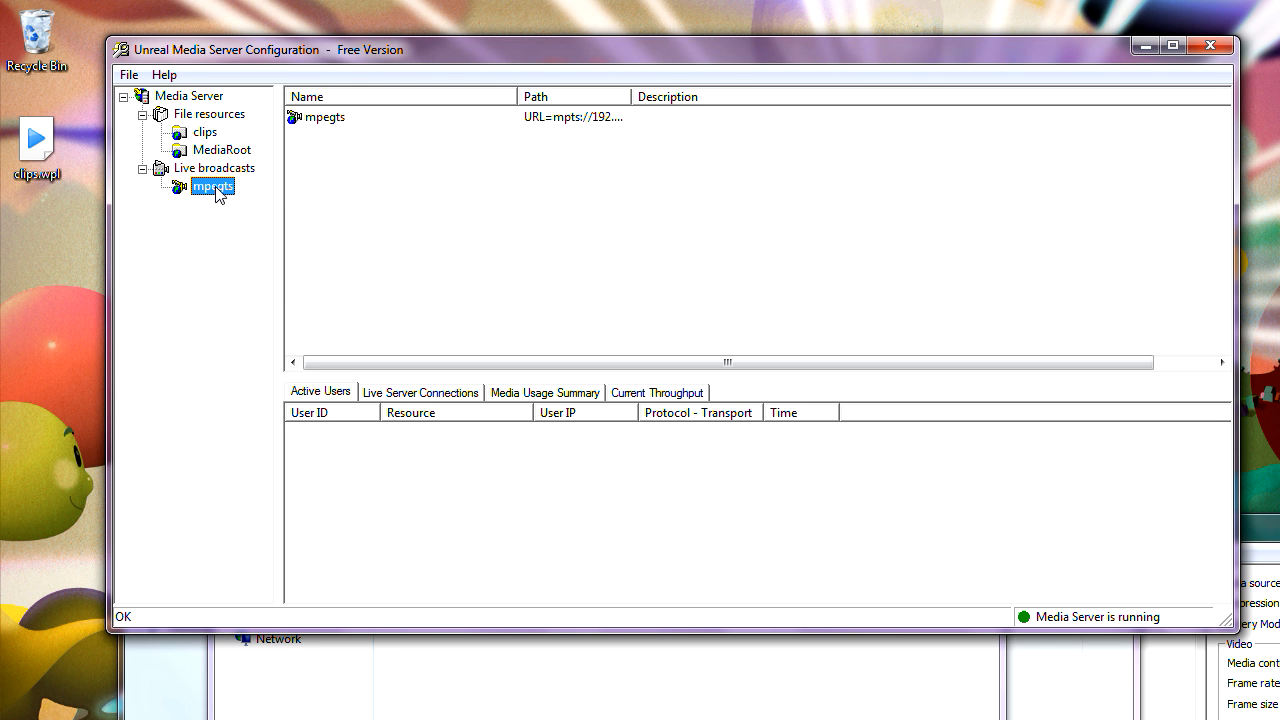
pyautogui.click(206, 133)
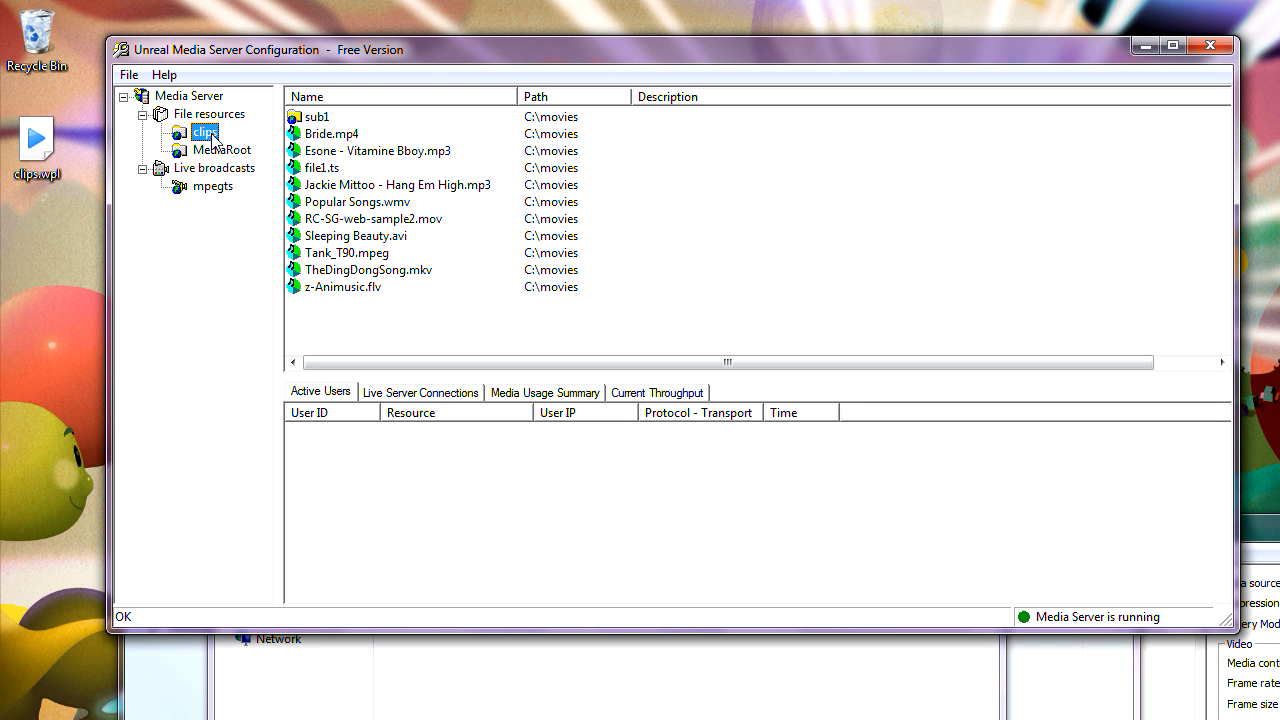
# Step: Delete the mpegts live broadcast and confirm the deletion
pyautogui.click(209, 187)
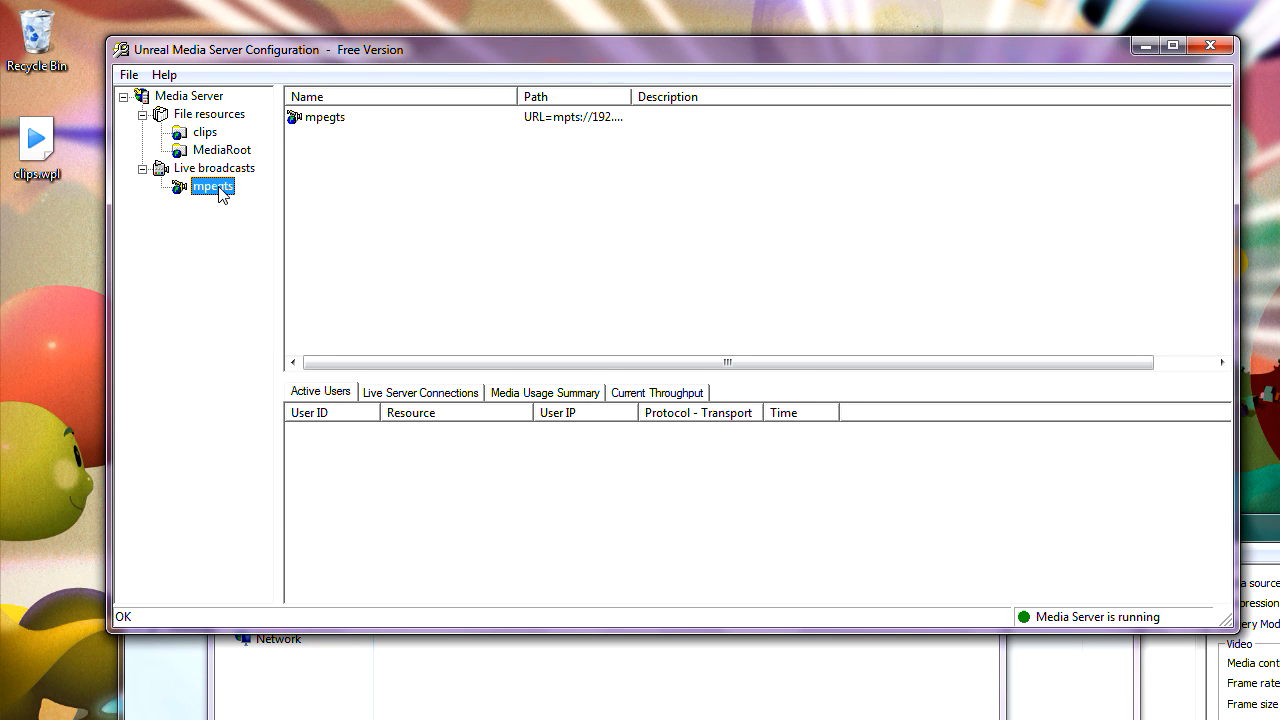
pyautogui.press('Delete')
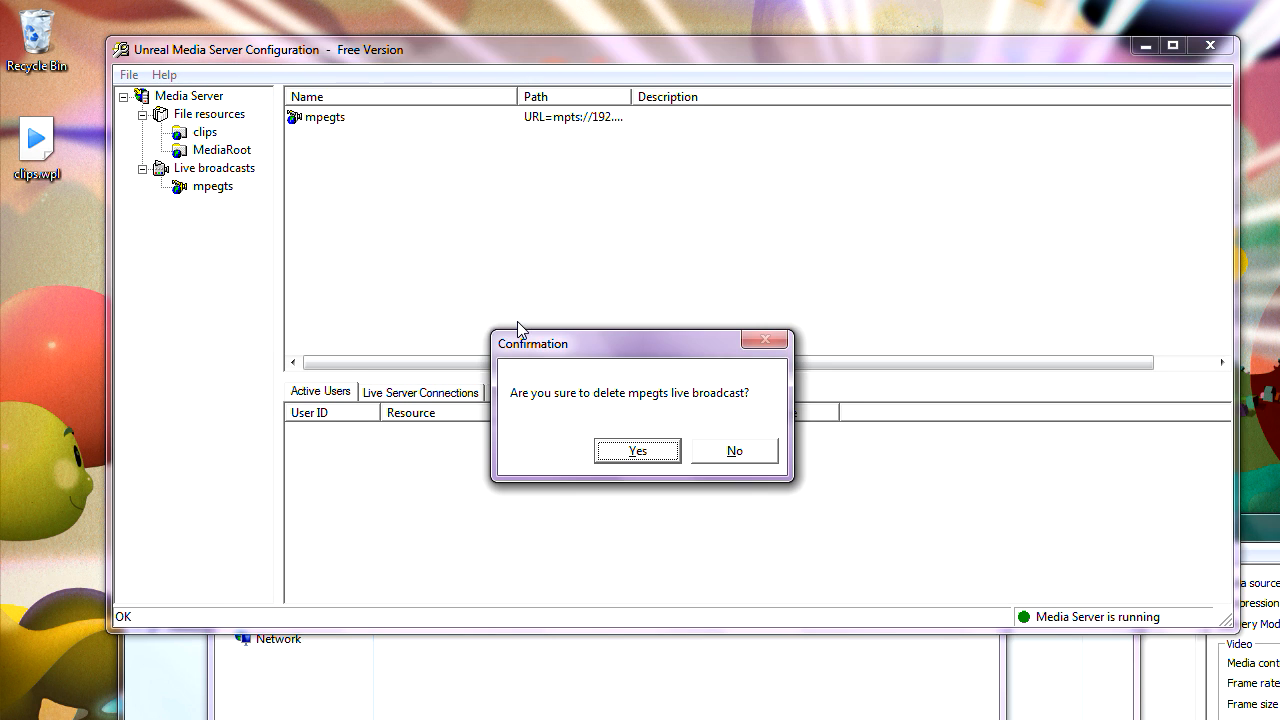
pyautogui.click(637, 451)
# Step: Stop the MPEG2-TS broadcasting of the clips file resource
pyautogui.click(205, 133)
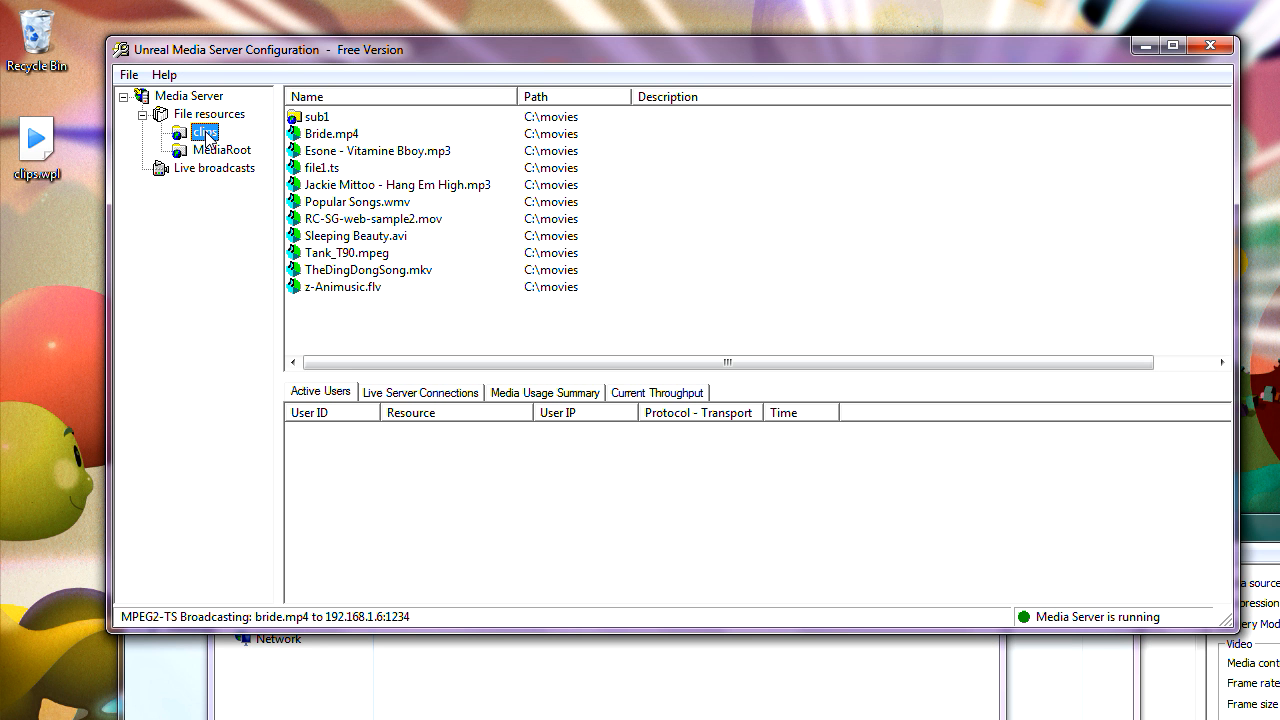
pyautogui.rightClick(206, 134)
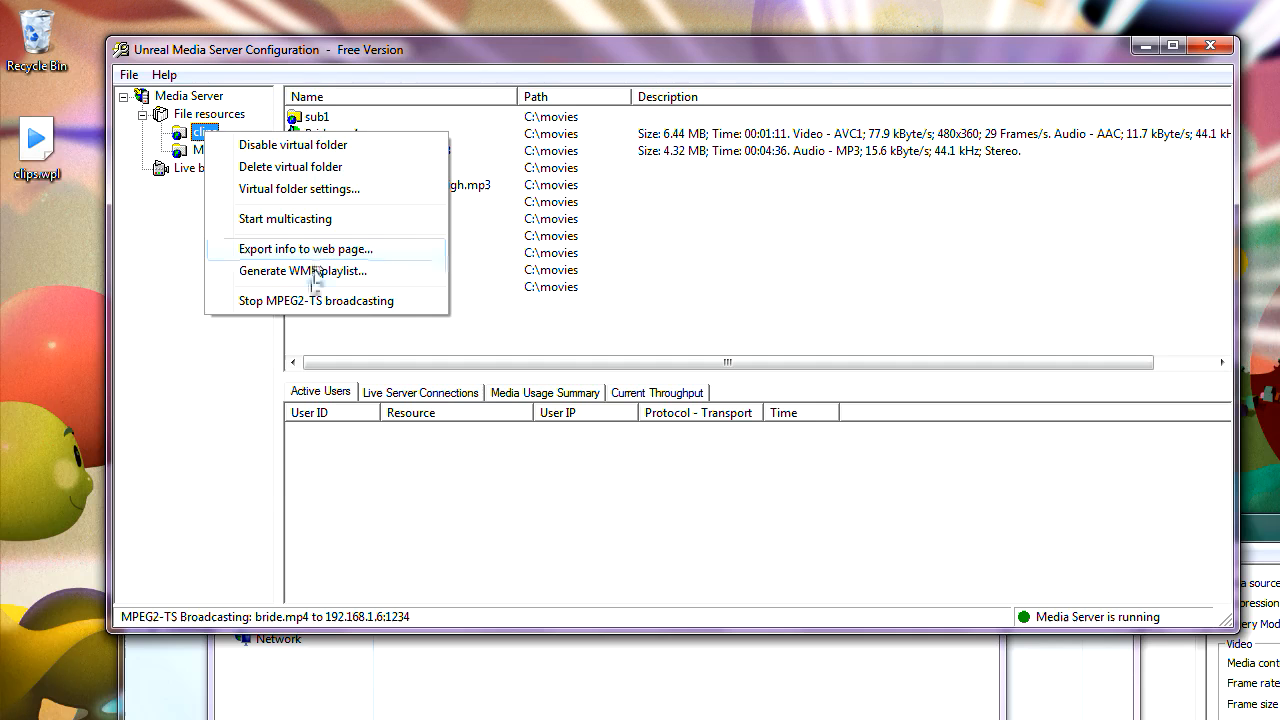
pyautogui.click(312, 300)
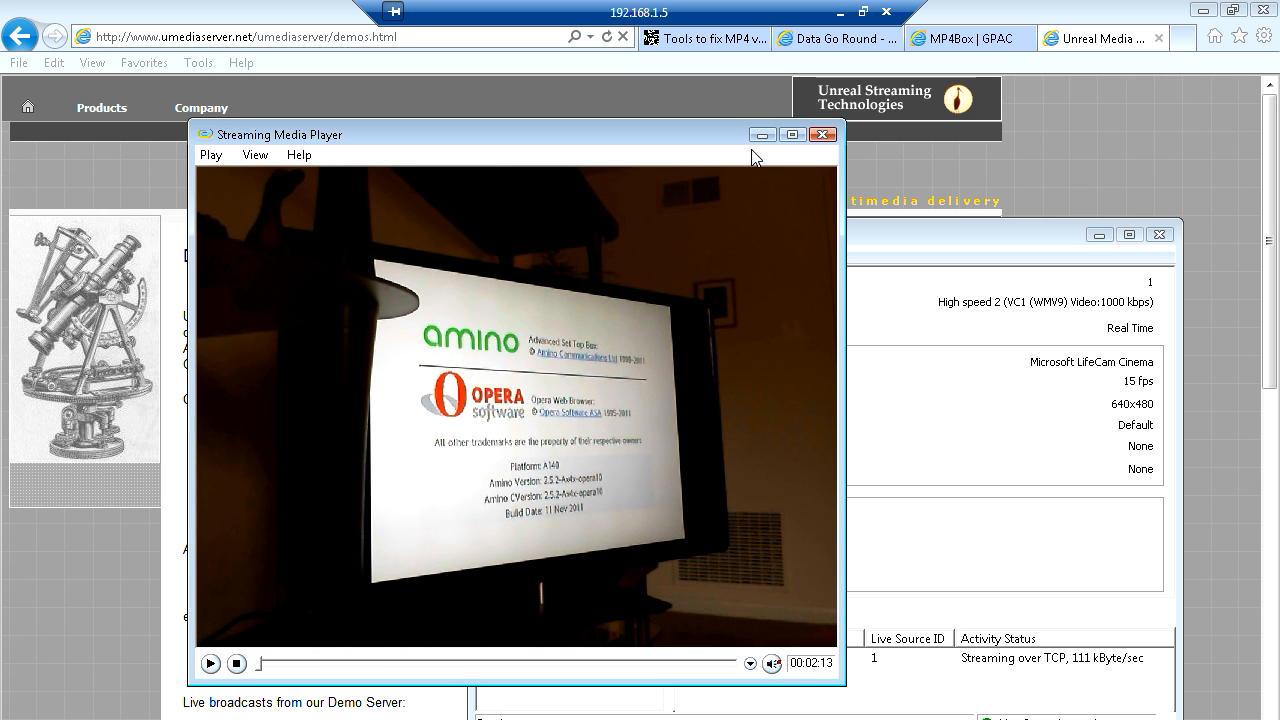
# Step: Return to Unreal Media Server Configuration and start MPEG2-TS broadcasting of Bride.mp4 from clips to 192.168.1.11:1234
pyautogui.click(838, 12)
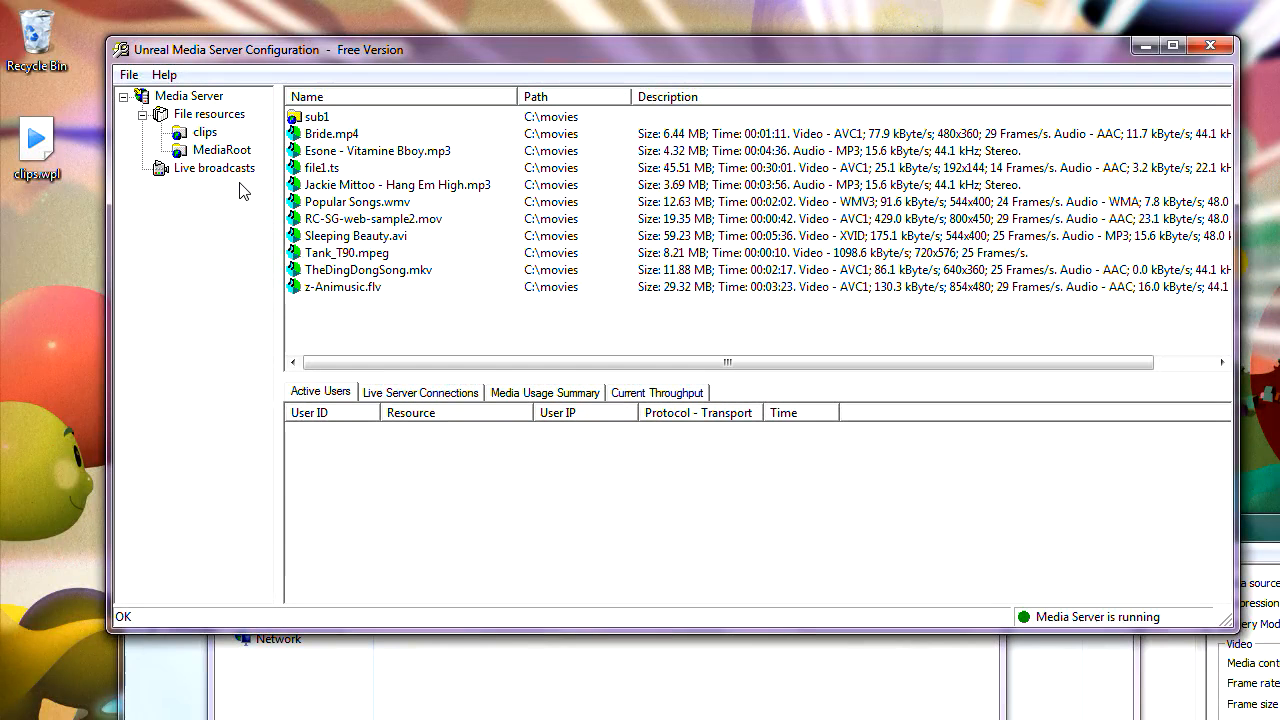
pyautogui.rightClick(206, 133)
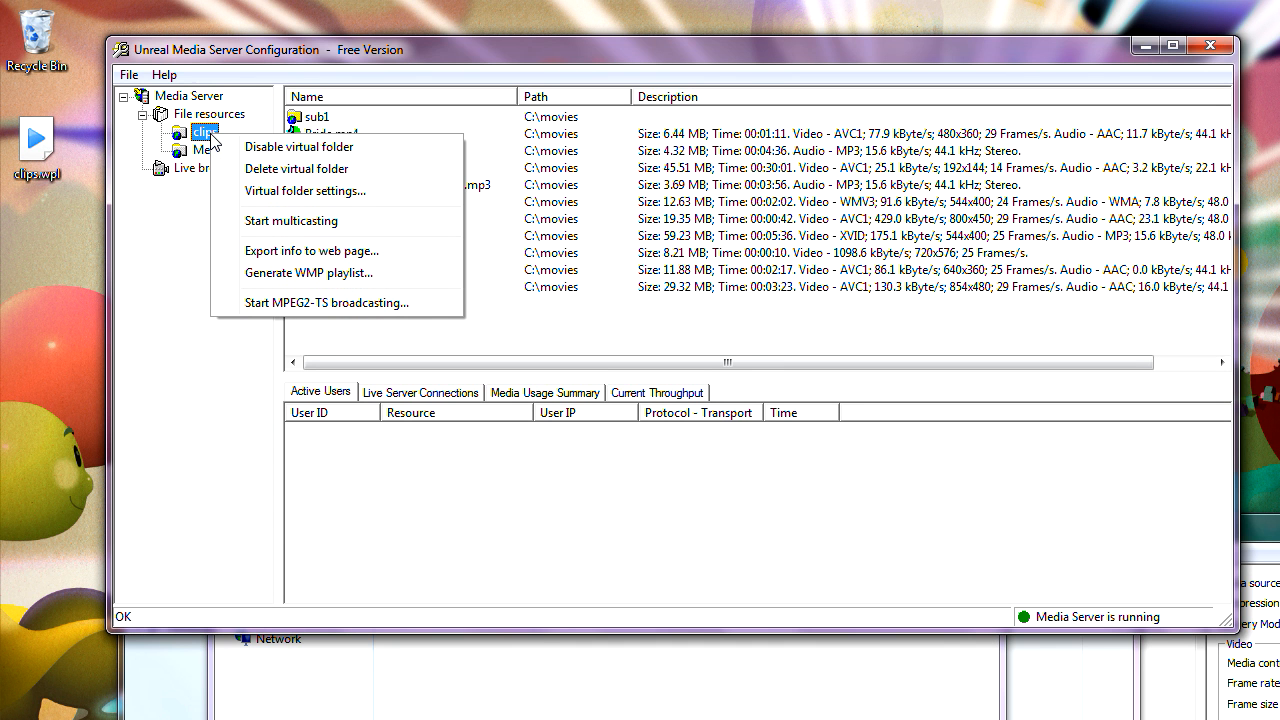
pyautogui.click(340, 303)
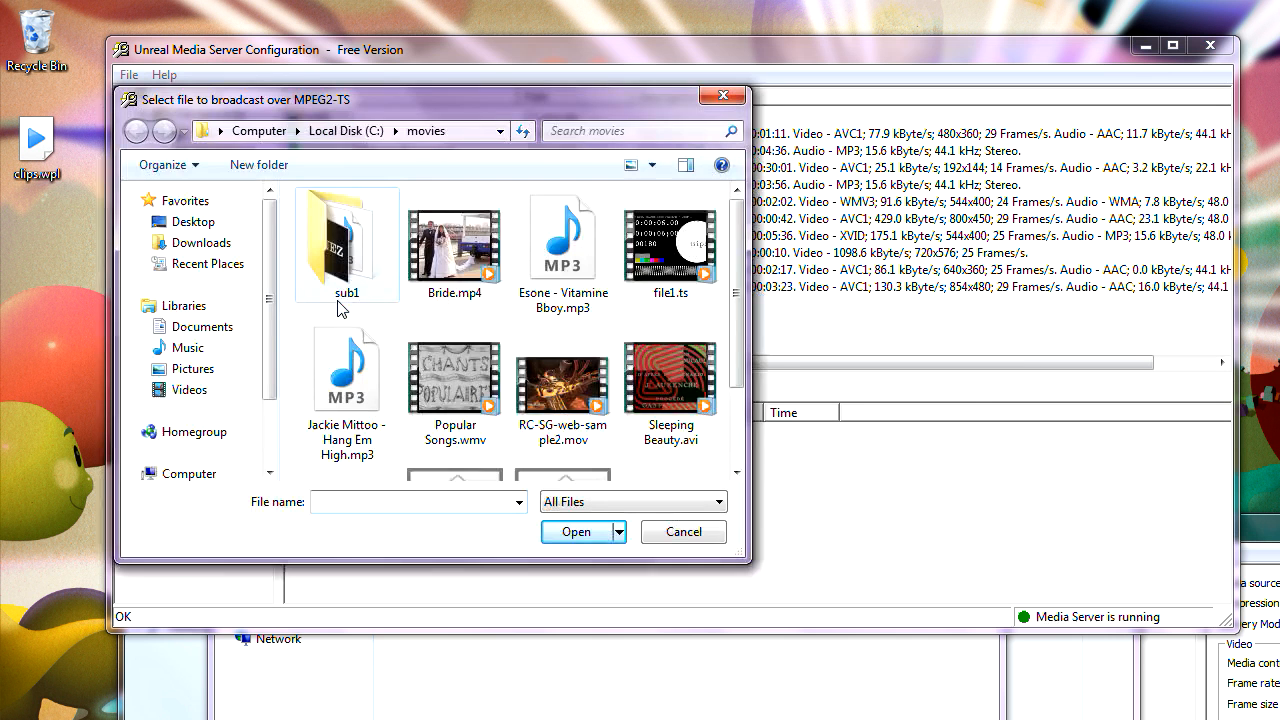
pyautogui.doubleClick(490, 282)
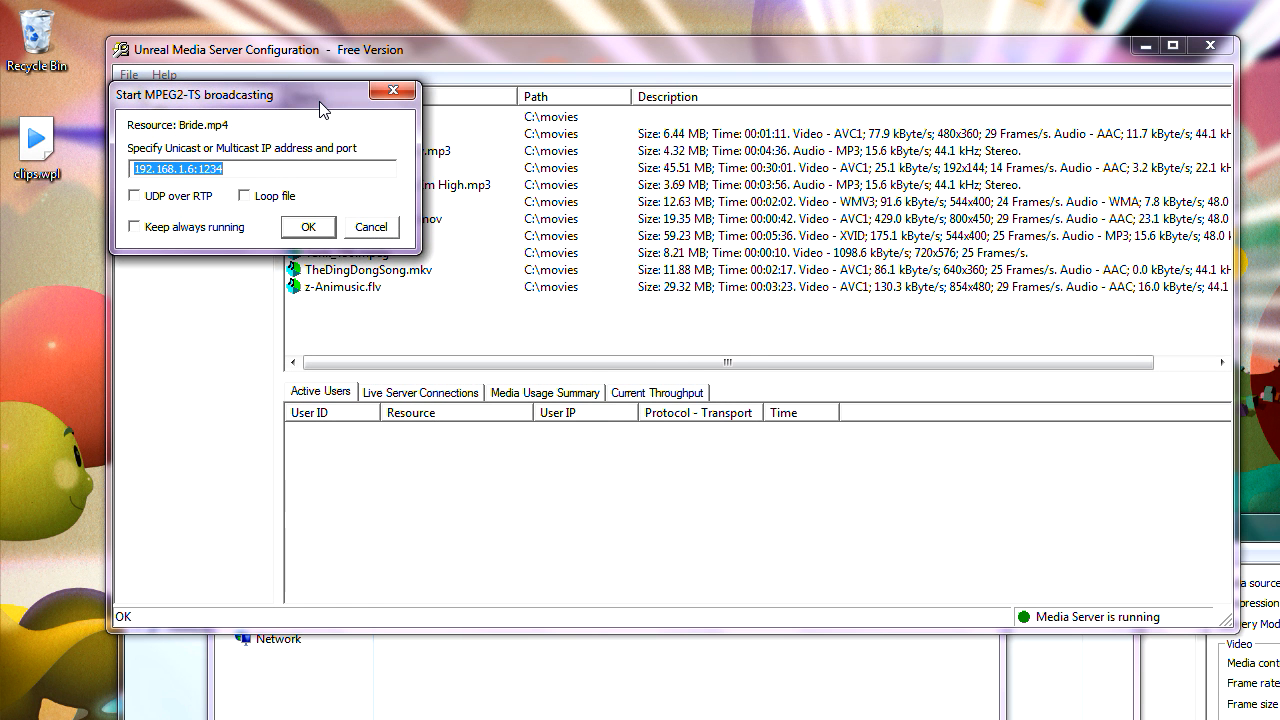
pyautogui.moveTo(324, 100); pyautogui.dragTo(568, 317)
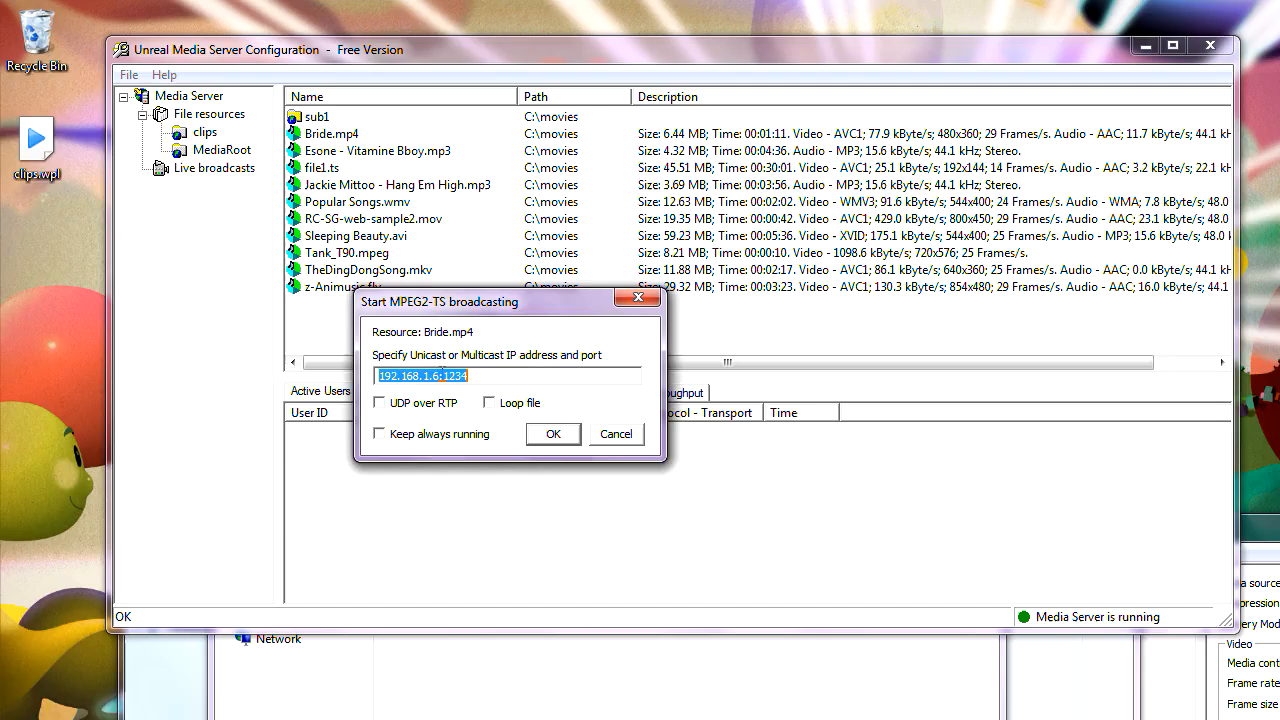
pyautogui.click(437, 376)
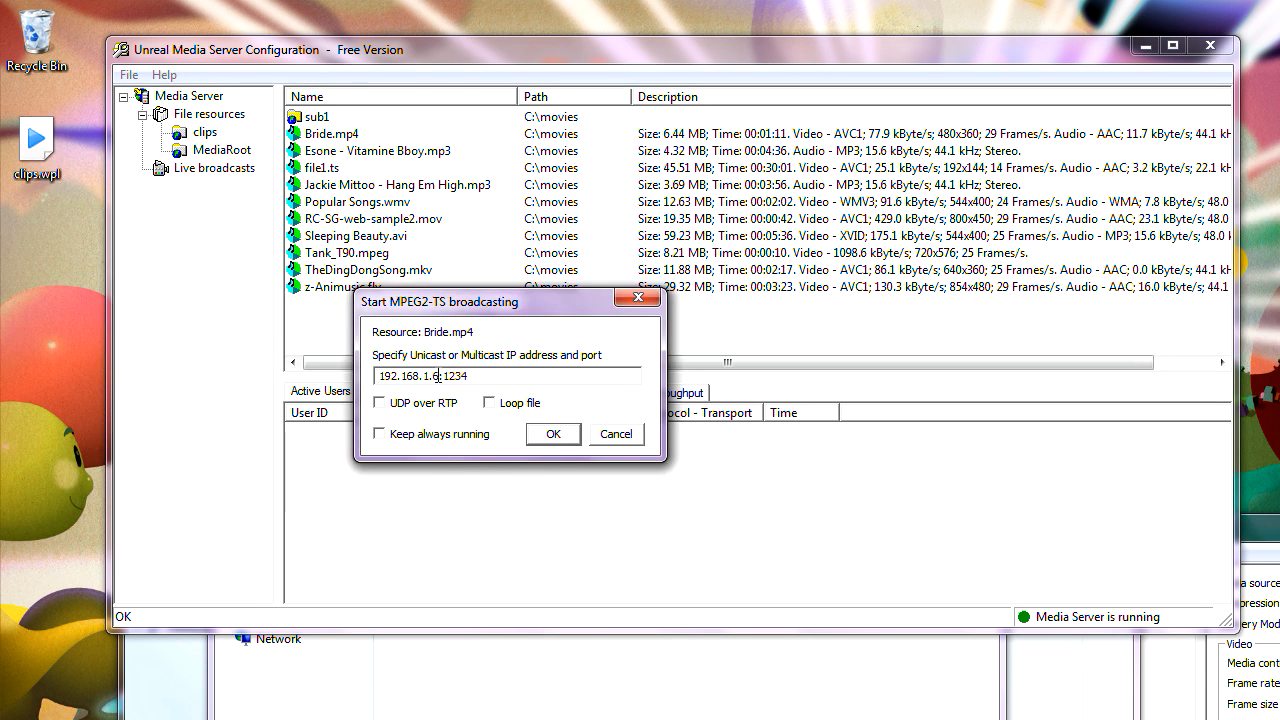
pyautogui.press('BackSpace')
pyautogui.write('11')
pyautogui.click(553, 434)
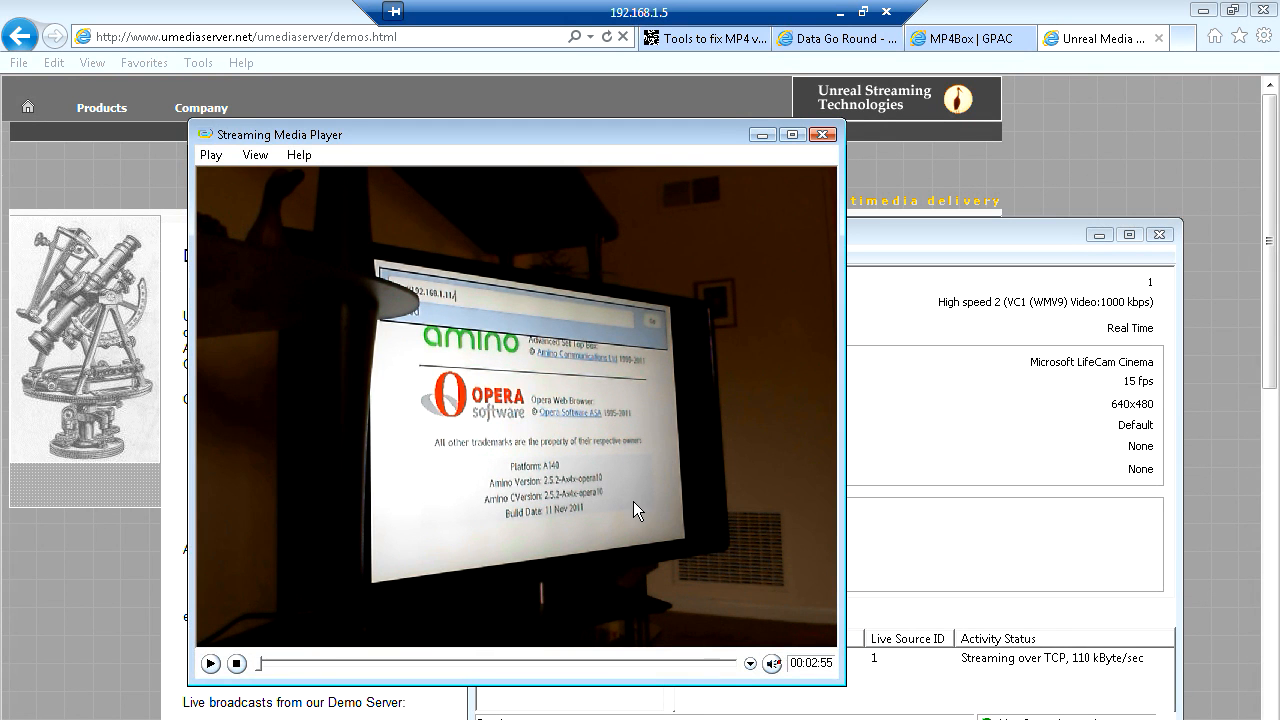
# Step: Check the server's broadcast status, and switch to the 192.168.1.5 remote desktop to watch the set-top box playback in Streaming Media Player
pyautogui.click(838, 12)
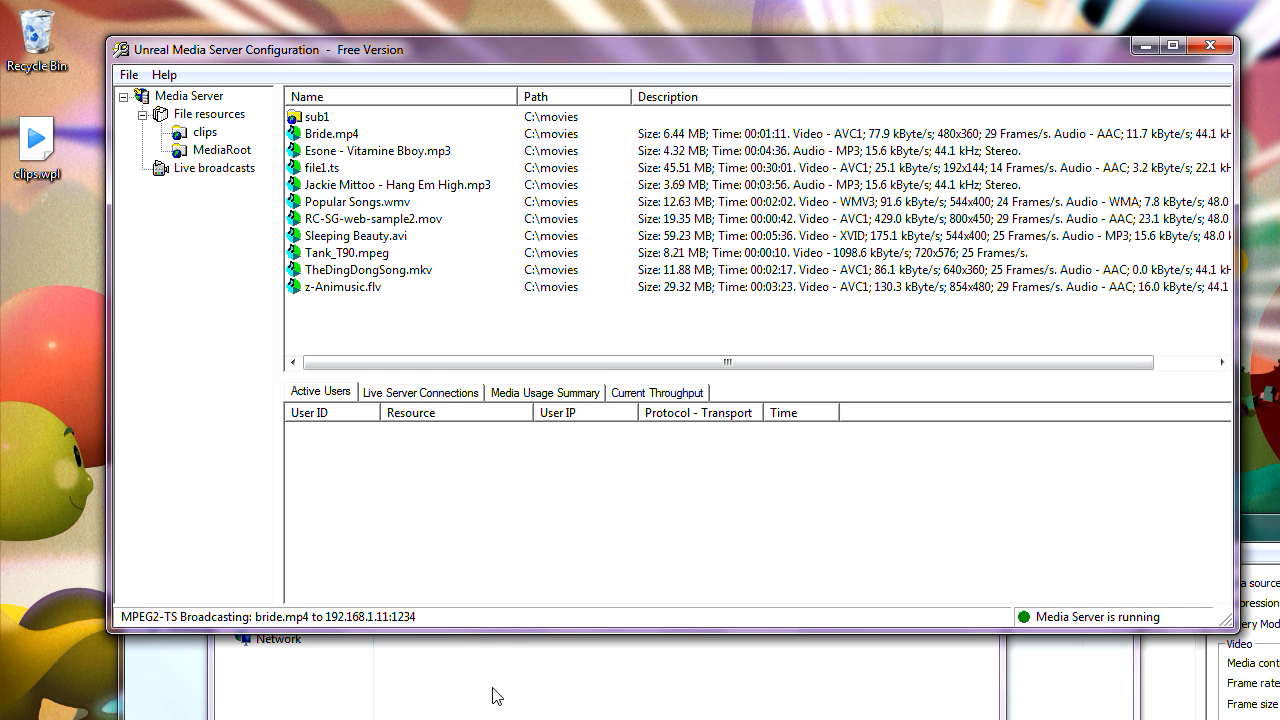
pyautogui.click(476, 716)
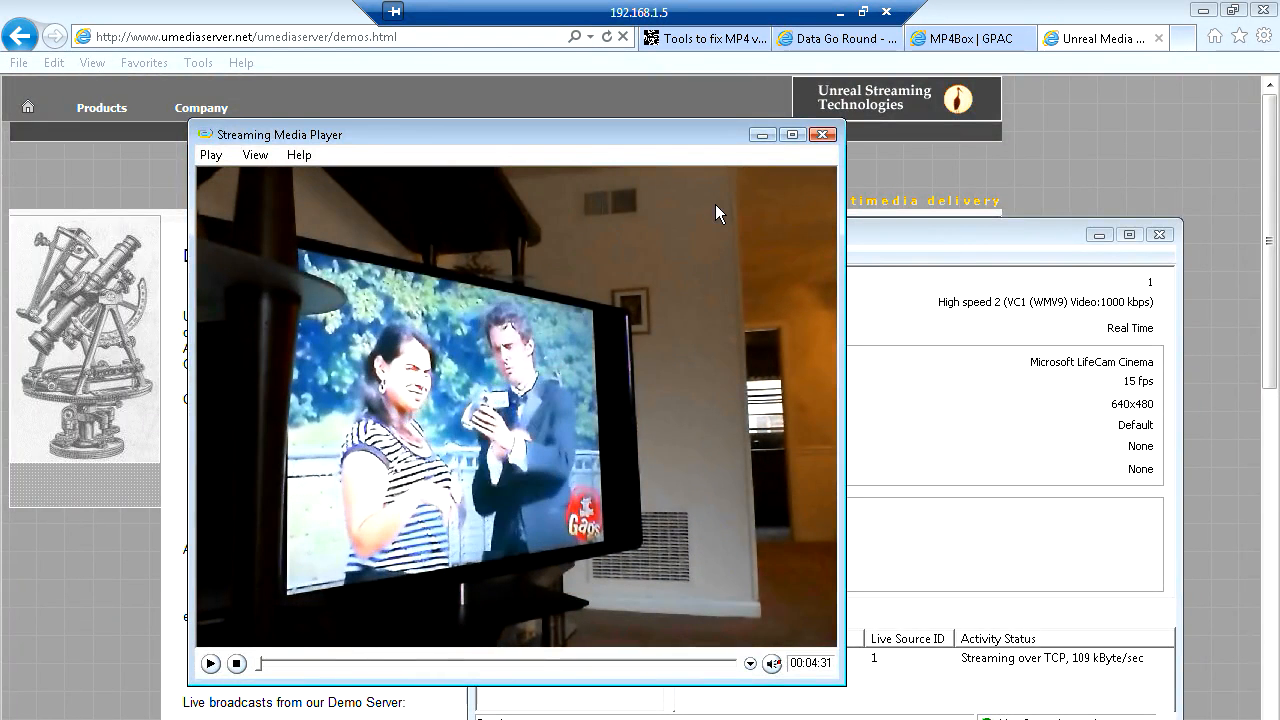
# Step: Return to Unreal Media Server Configuration and stop the MPEG2-TS broadcasting of Bride.mp4 from clips
pyautogui.click(845, 12)
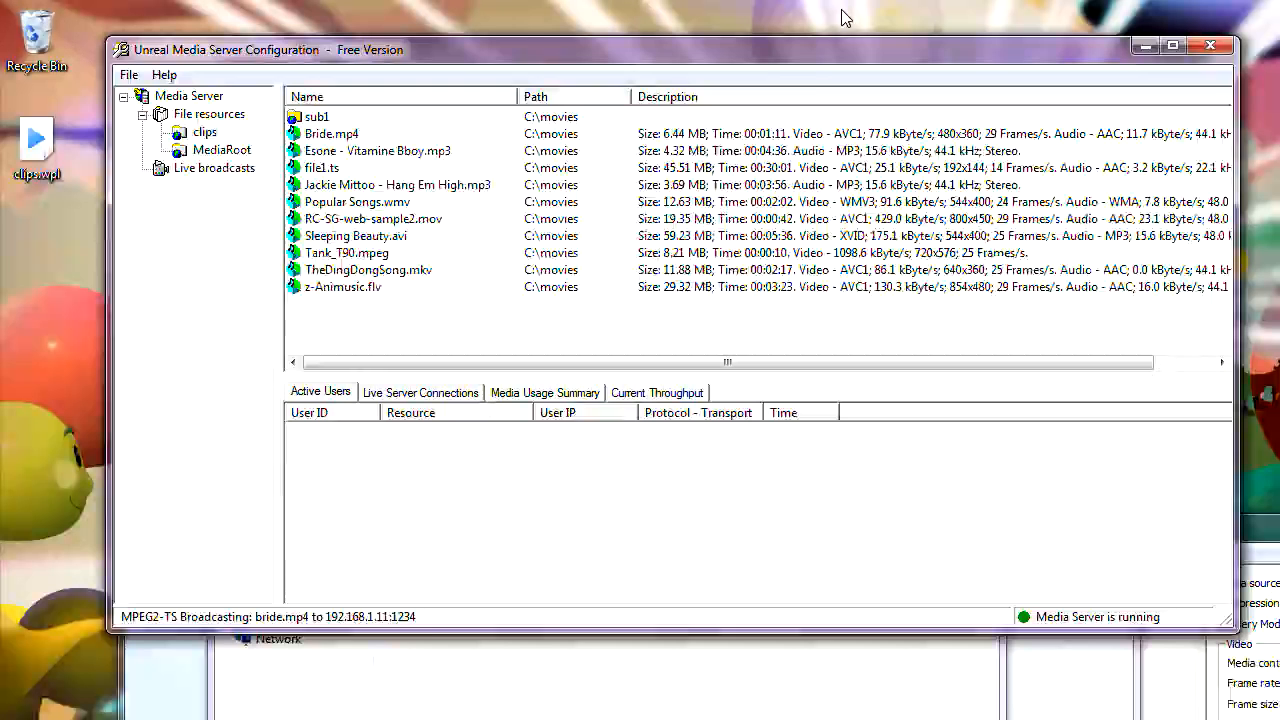
pyautogui.rightClick(211, 134)
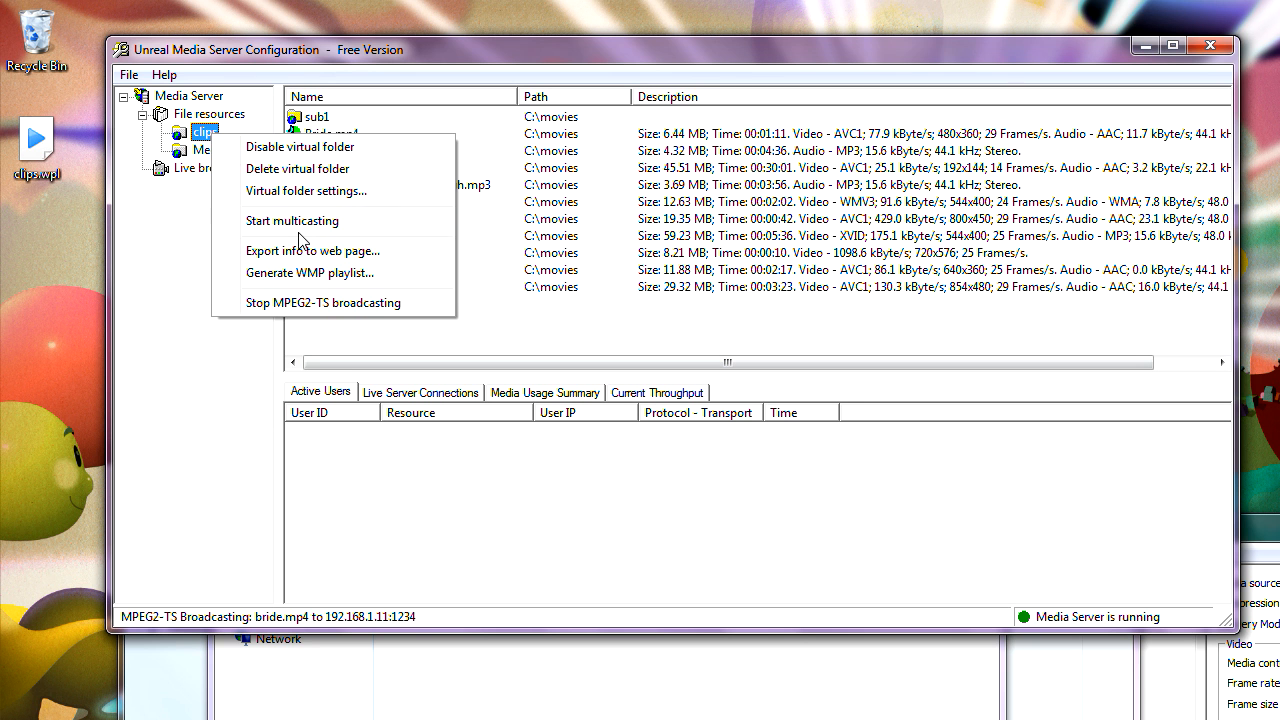
pyautogui.click(284, 303)
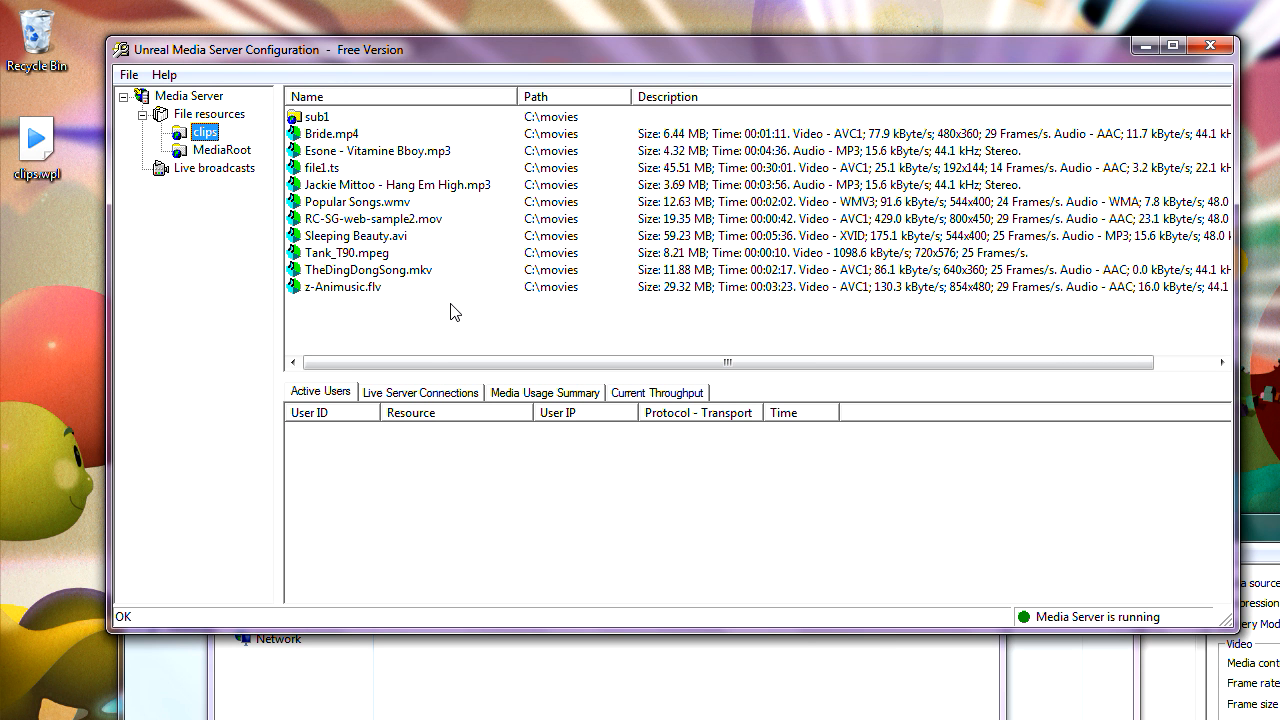
# Step: Move the server configuration window aside, switch to ULiveSrcConfig and open the available commands for live source 04 - 4
pyautogui.moveTo(612, 53); pyautogui.dragTo(577, 70)
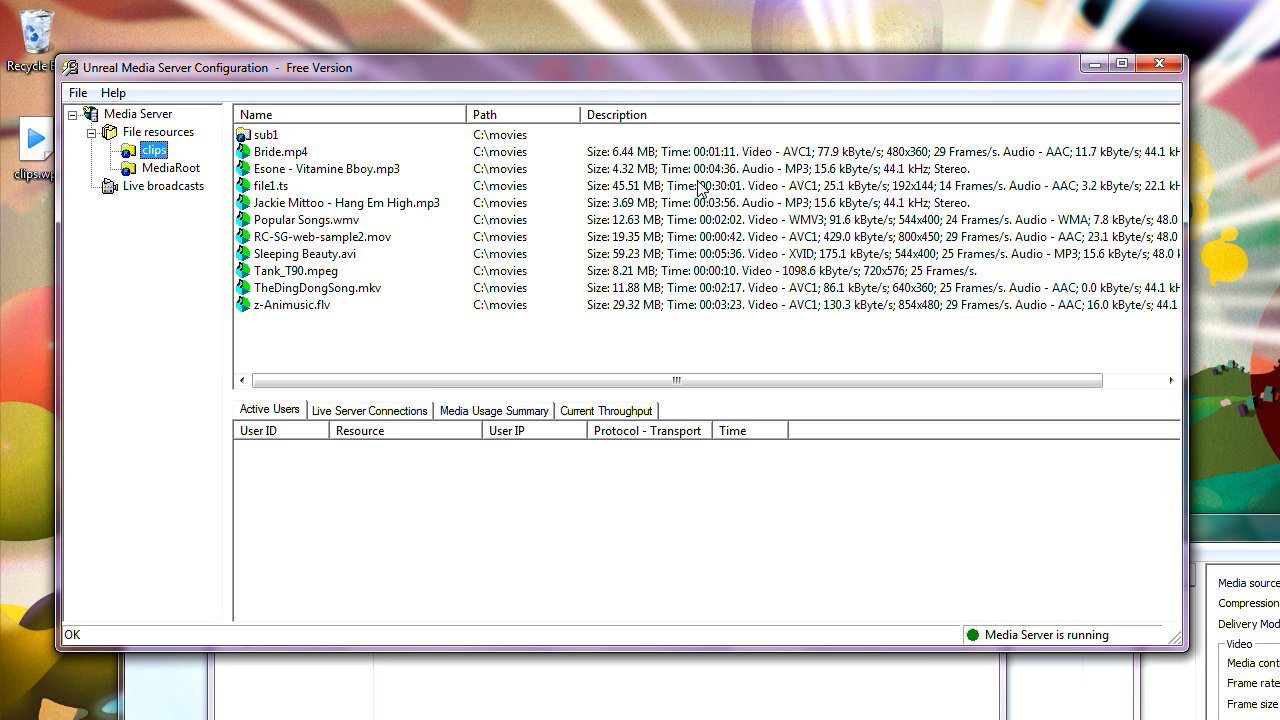
pyautogui.click(1236, 532)
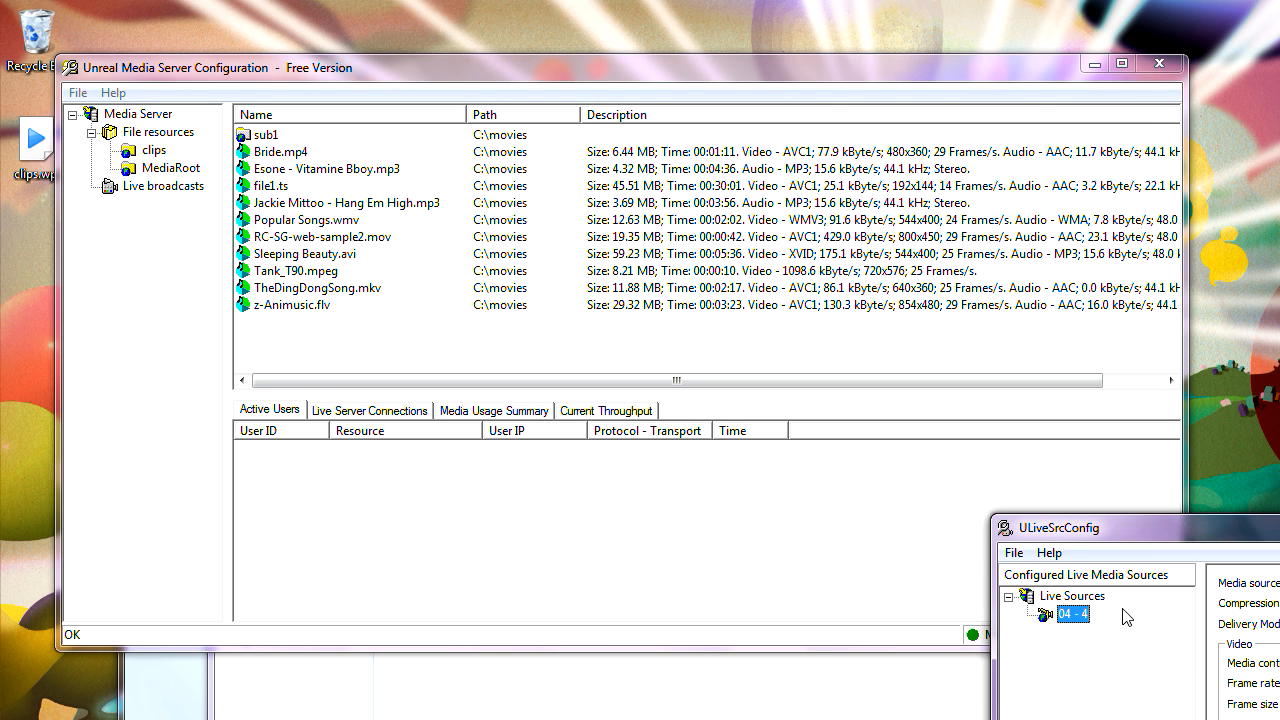
pyautogui.rightClick(1079, 620)
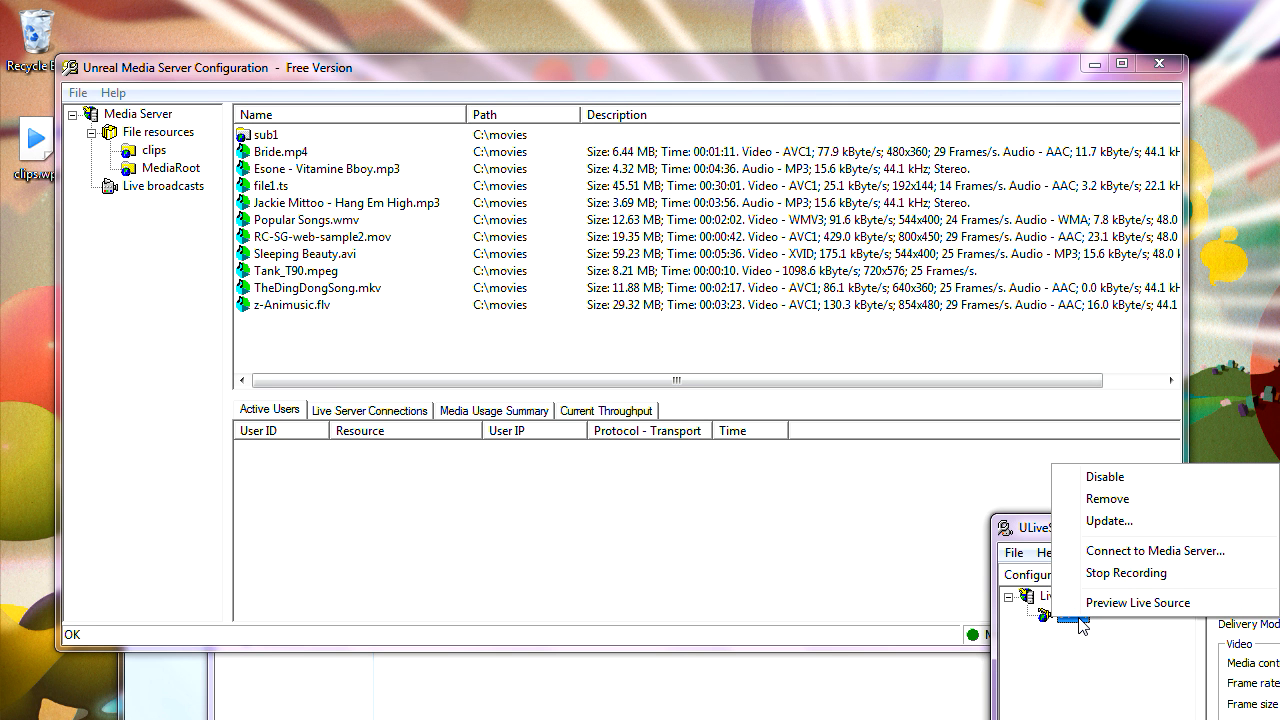